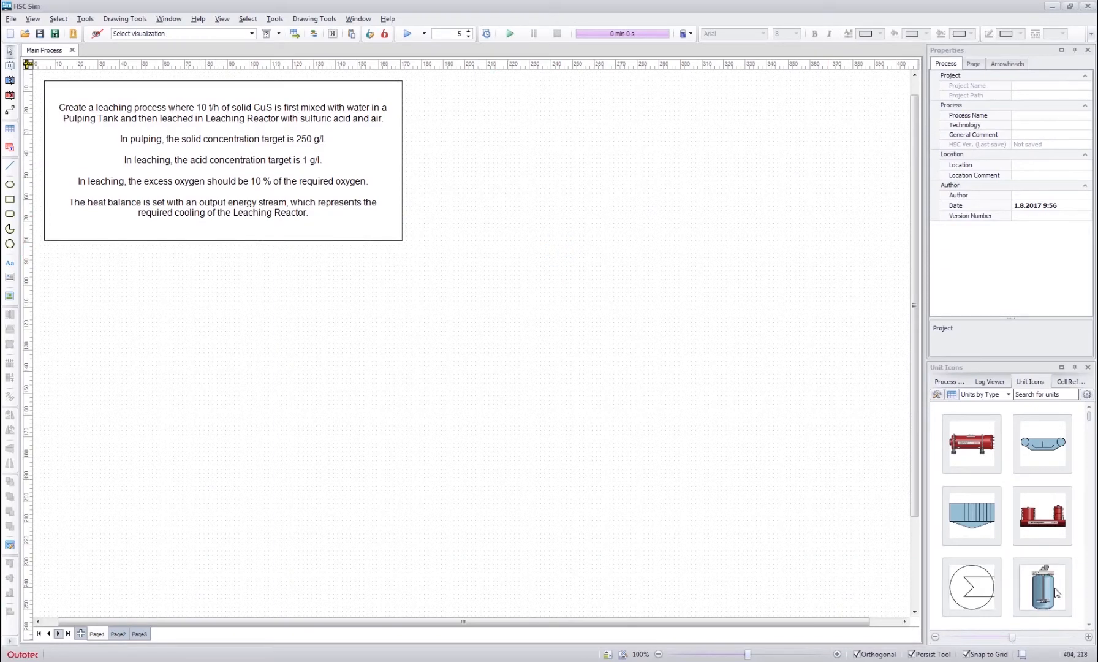
- Place two OKTOP Reactor units side by side below the task description and enlarge them to about 37 × 56 mm and 39 × 55 mm
drag(1050, 593, 303, 316)
drag(1041, 582, 523, 427)
click(458, 343)
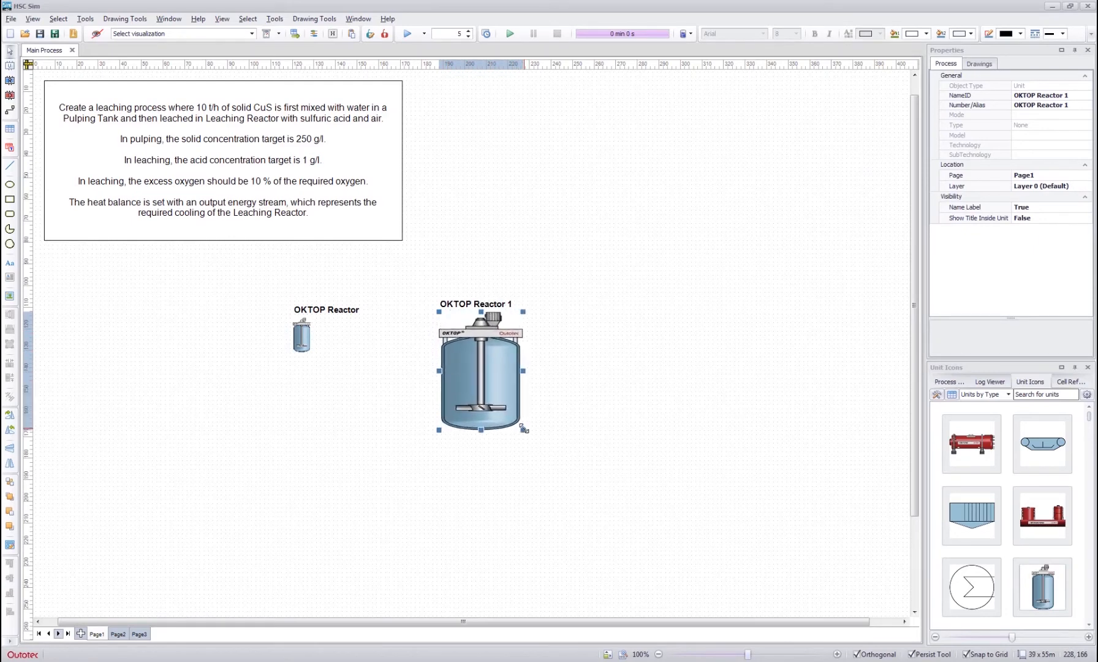
click(301, 337)
drag(311, 353, 373, 439)
- Make both reactors the same size, align them horizontally with each other, and shift the second one about 40 mm further right
ctrl+click(477, 370)
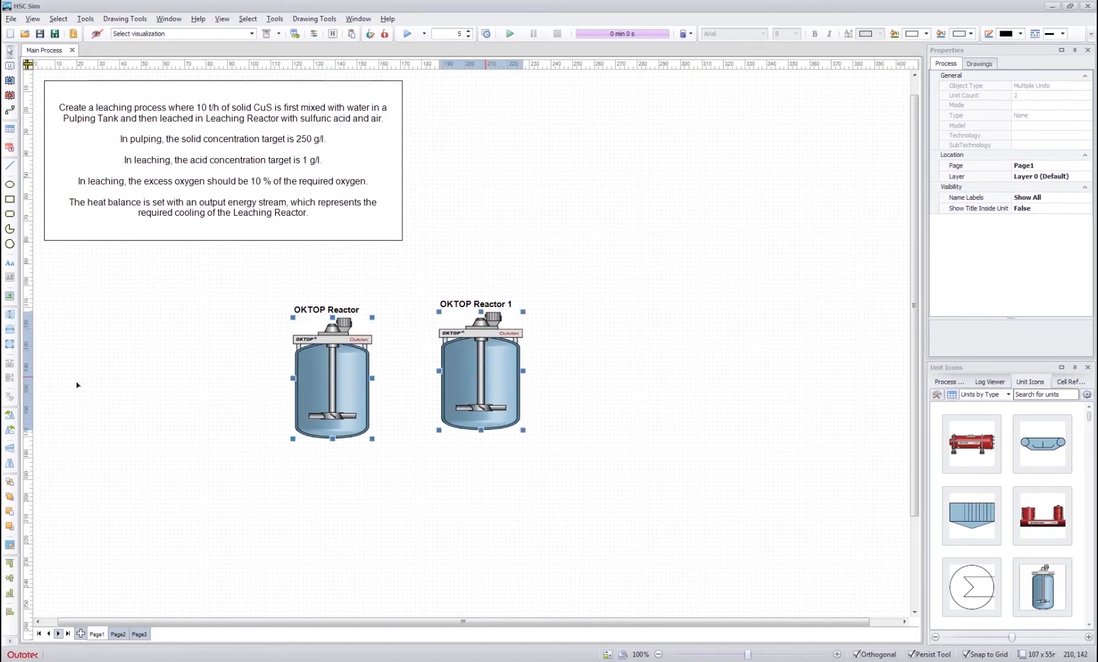
click(9, 344)
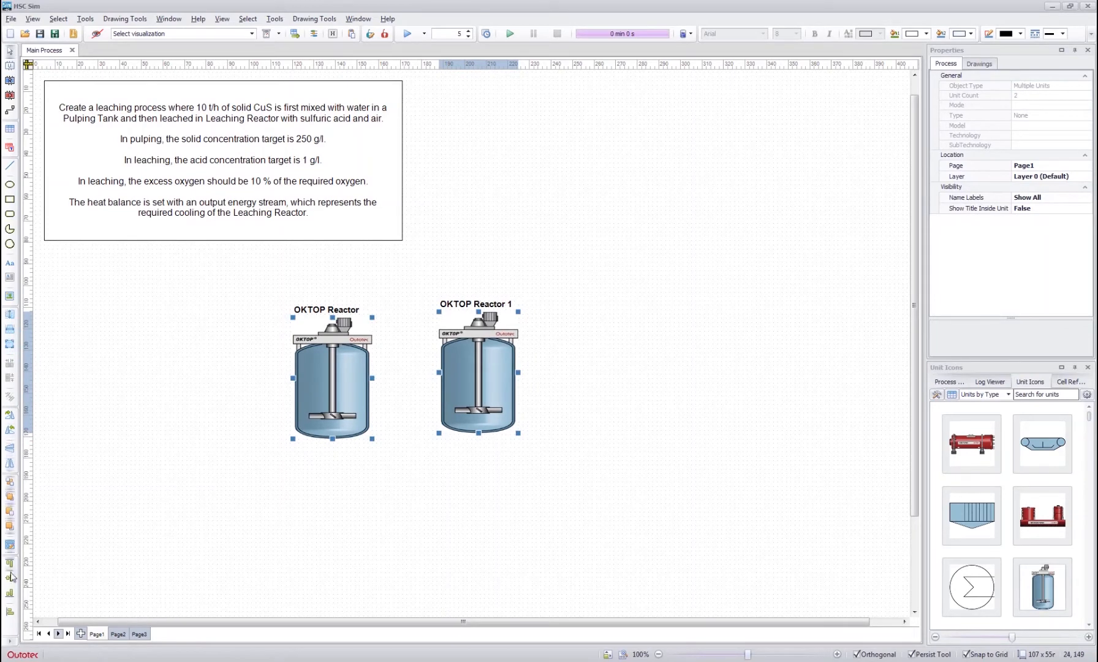
click(9, 593)
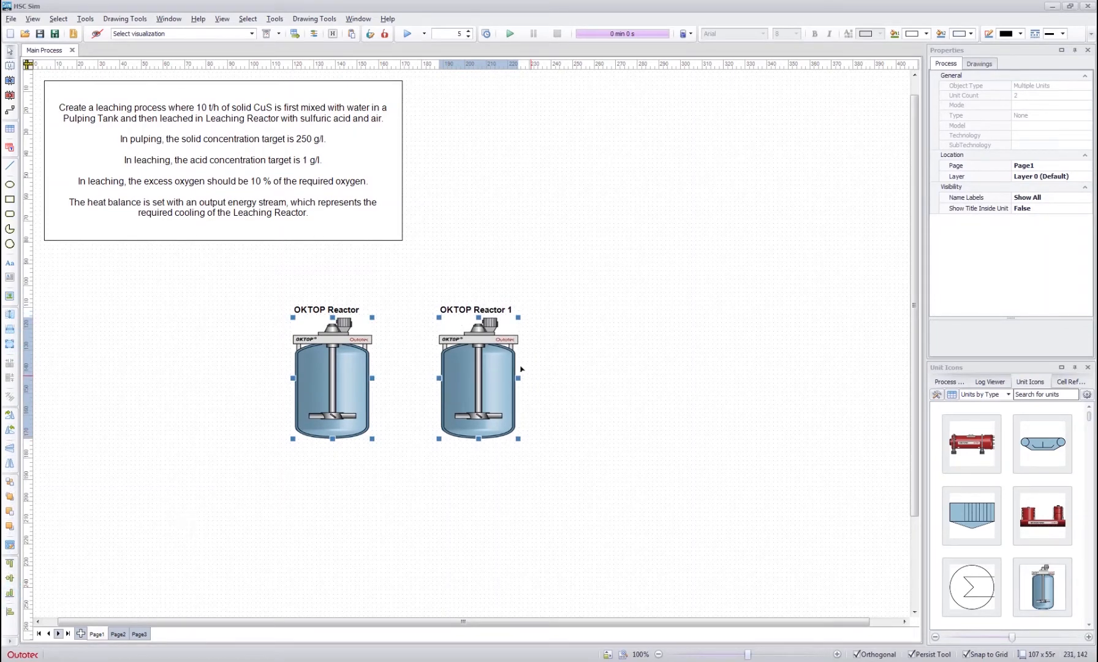
drag(502, 380, 591, 380)
click(679, 357)
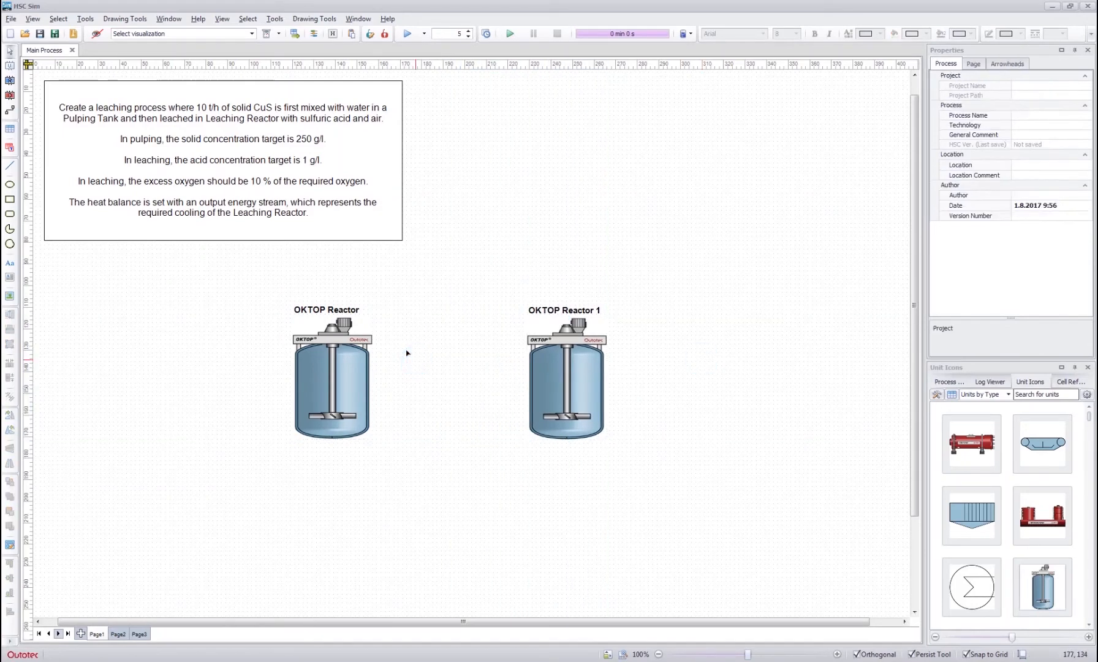
- Rename the first reactor unit as Pulping Tank
double_click(324, 308)
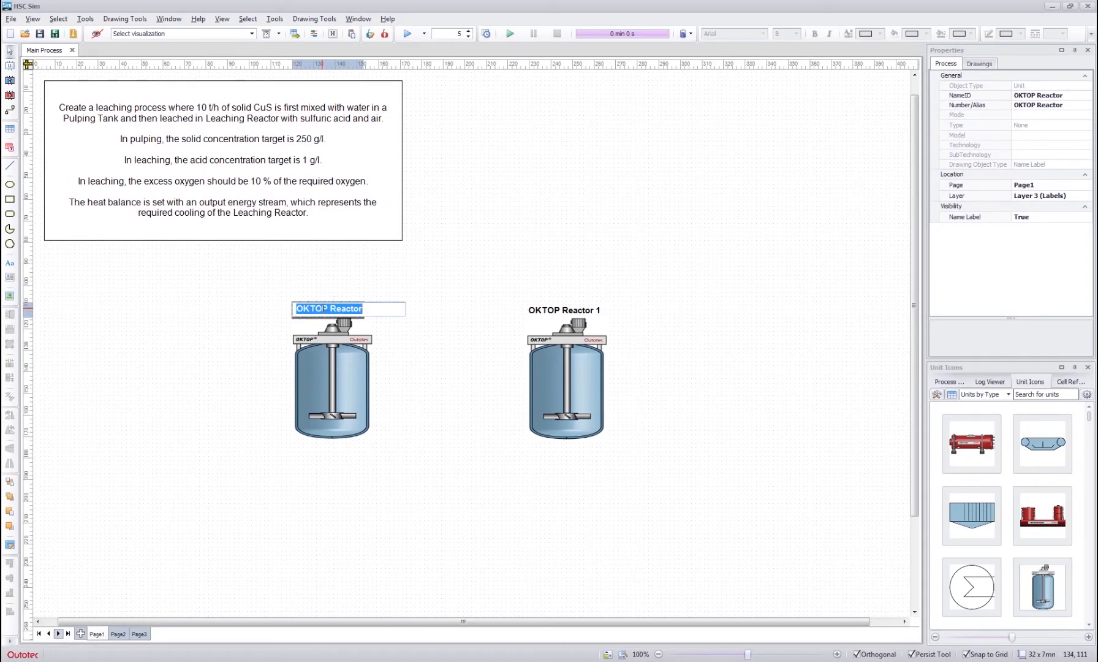
text(Pulping Tank)
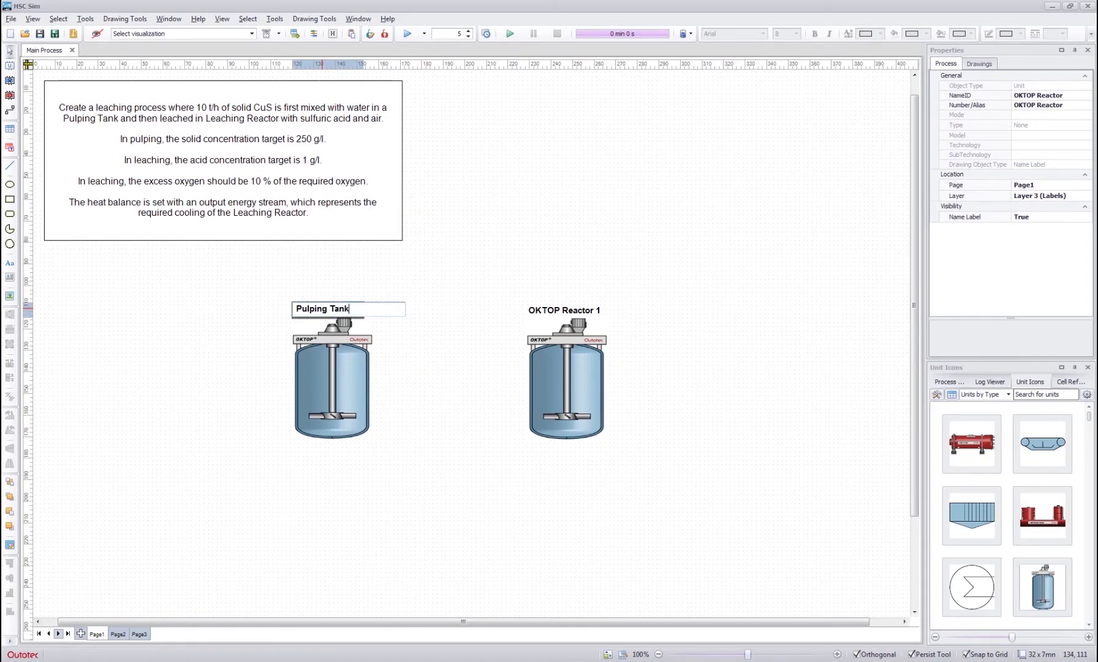
key(Return)
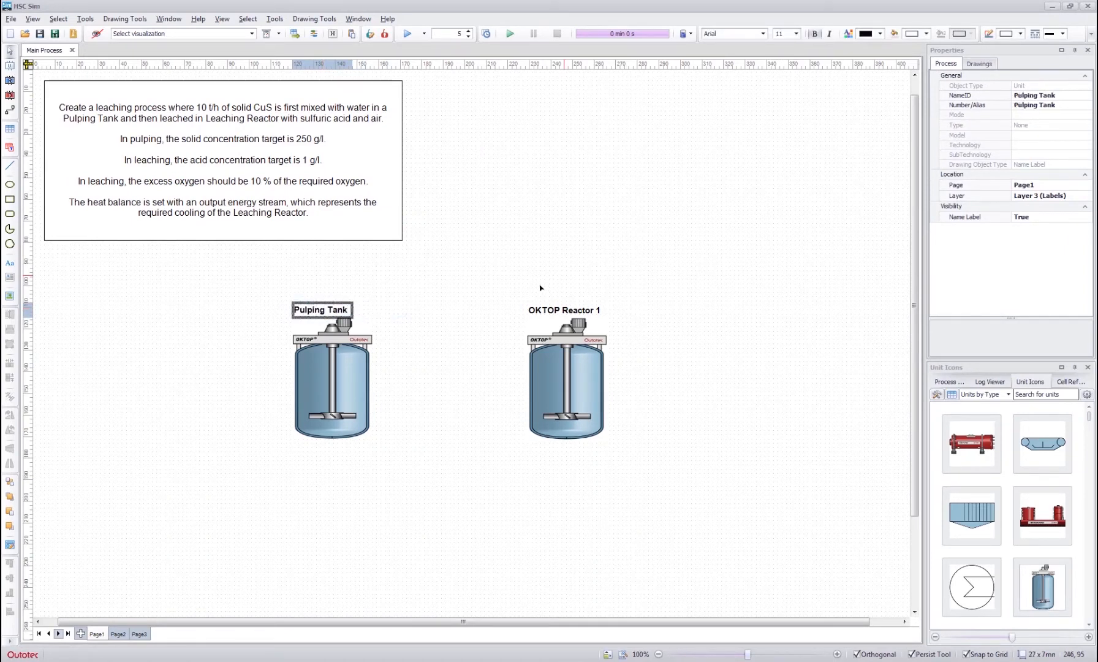
- Rename the second reactor unit, OKTOP Reactor 1, as Leaching Reactor
double_click(544, 308)
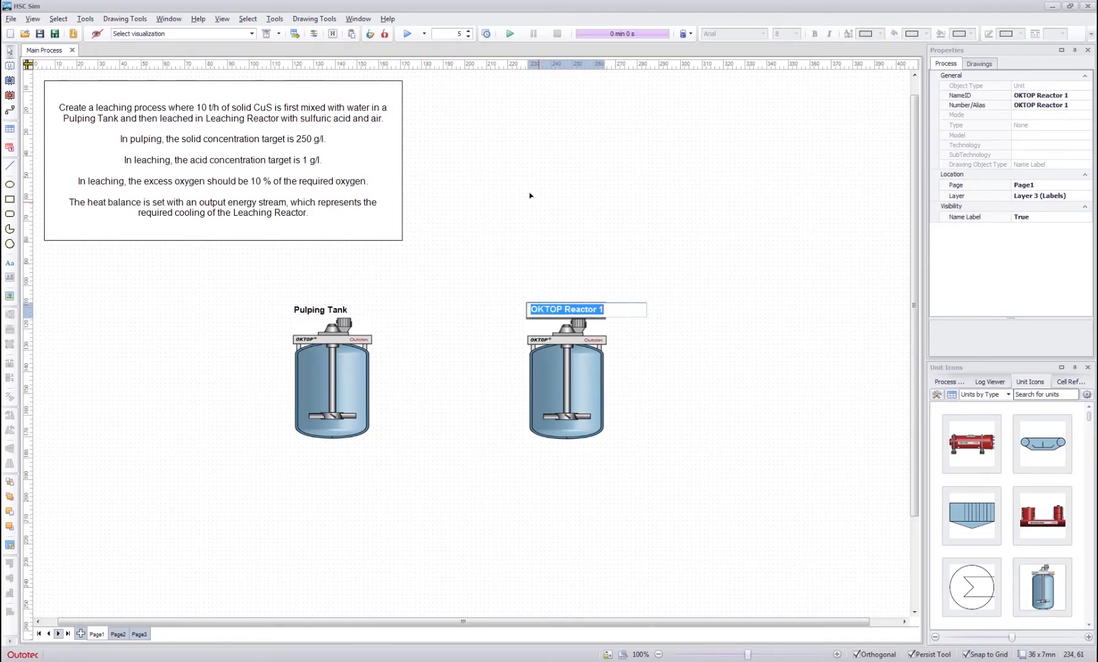
text(Leaching Rea)
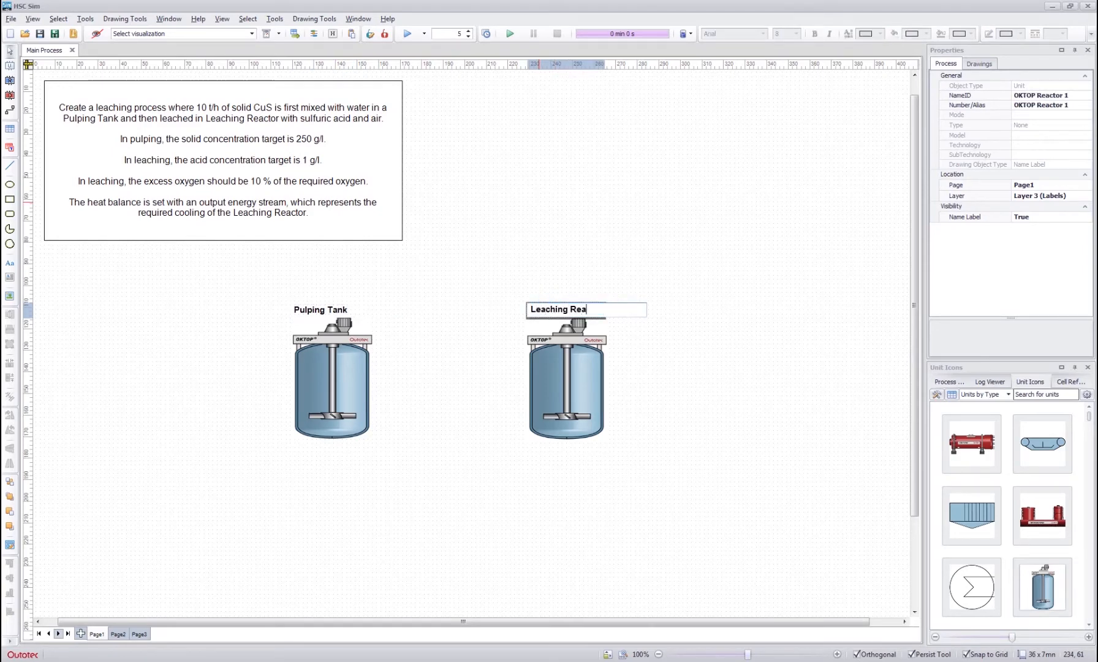
text(ctor)
key(Return)
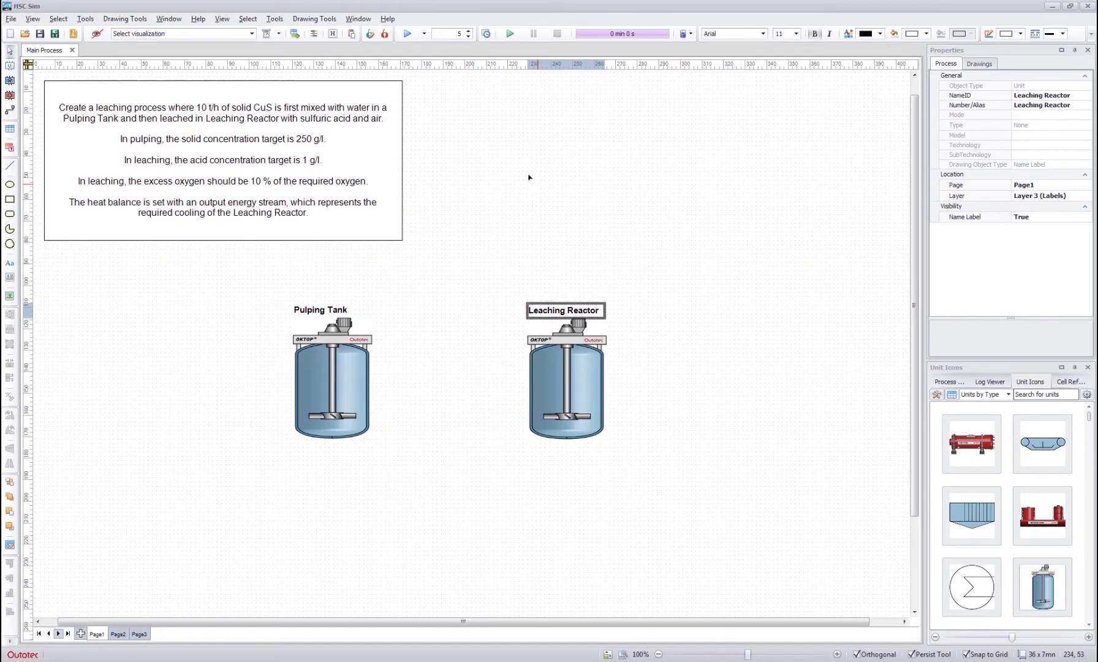
click(531, 178)
click(559, 364)
click(664, 265)
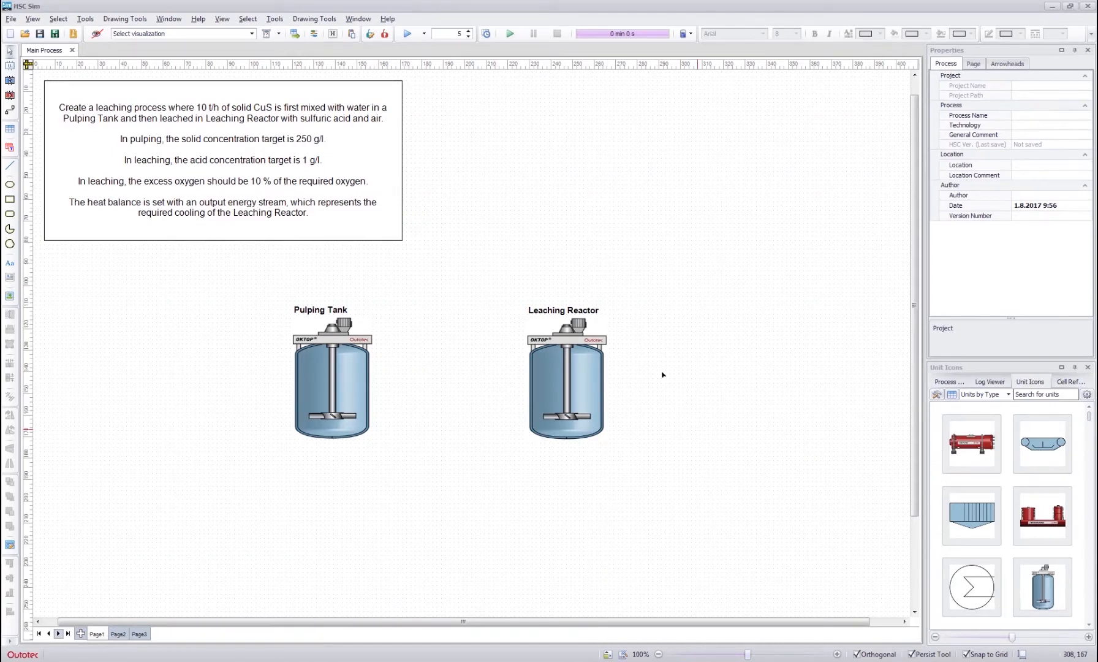
click(544, 354)
click(331, 362)
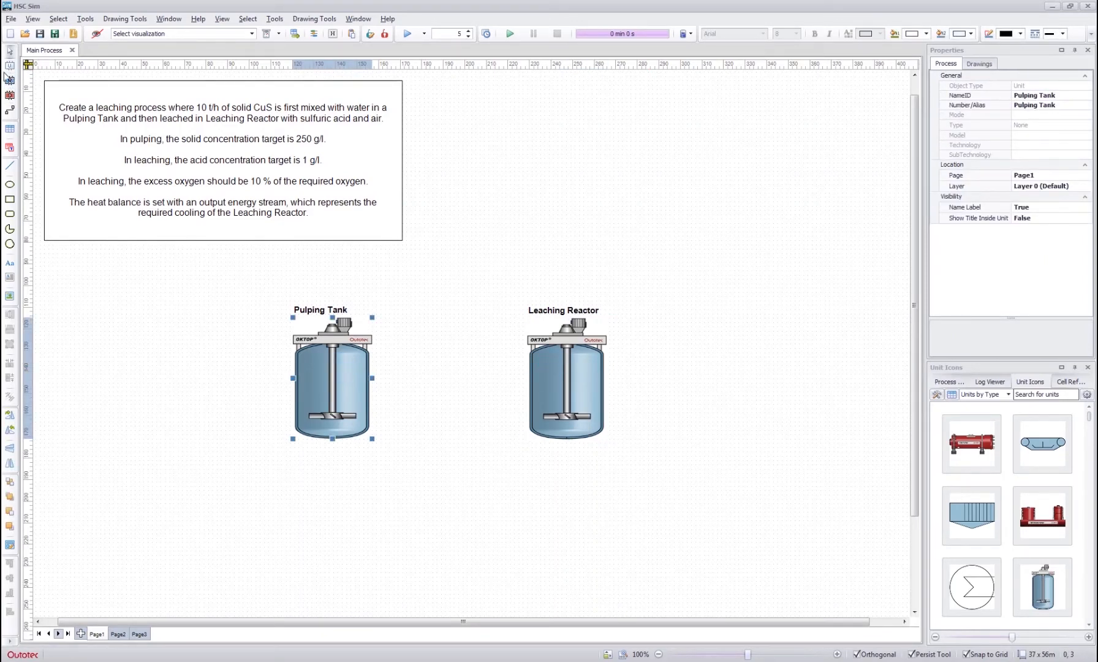
click(484, 266)
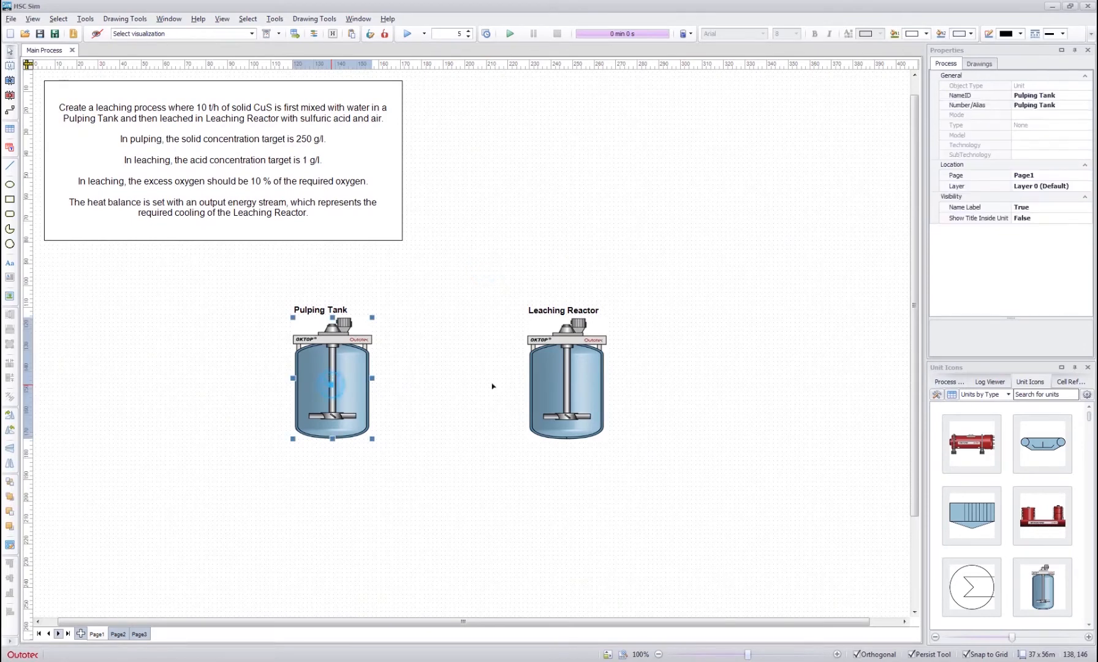
click(567, 383)
- Assign the Empty Reactions (Hydro) unit model to both the Pulping Tank and the Leaching Reactor
double_click(311, 371)
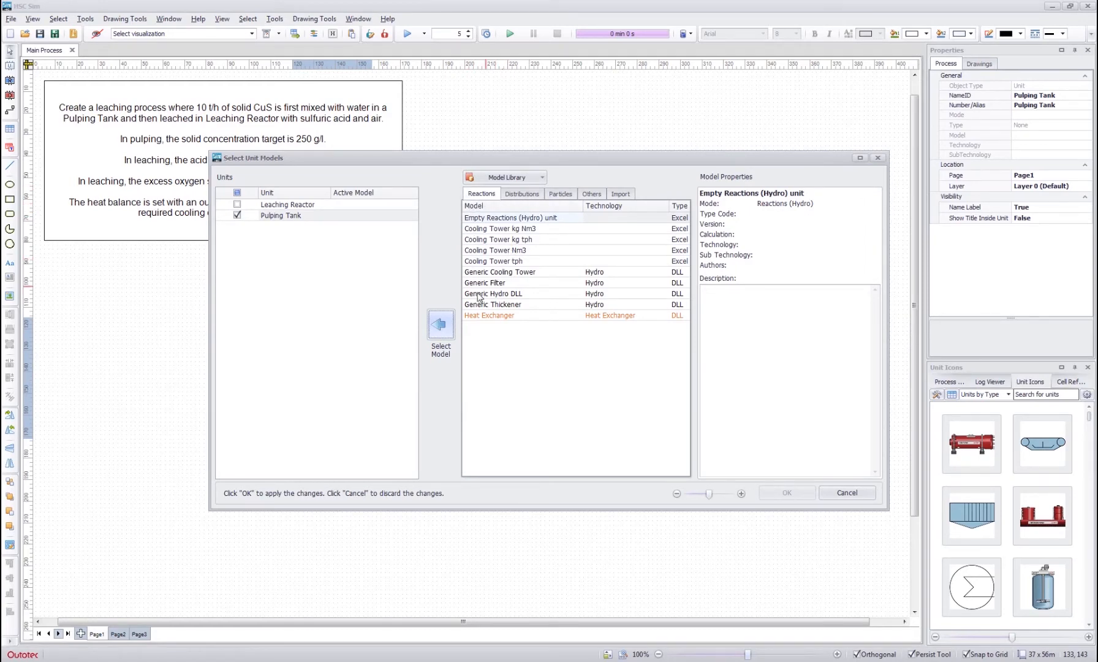
click(237, 204)
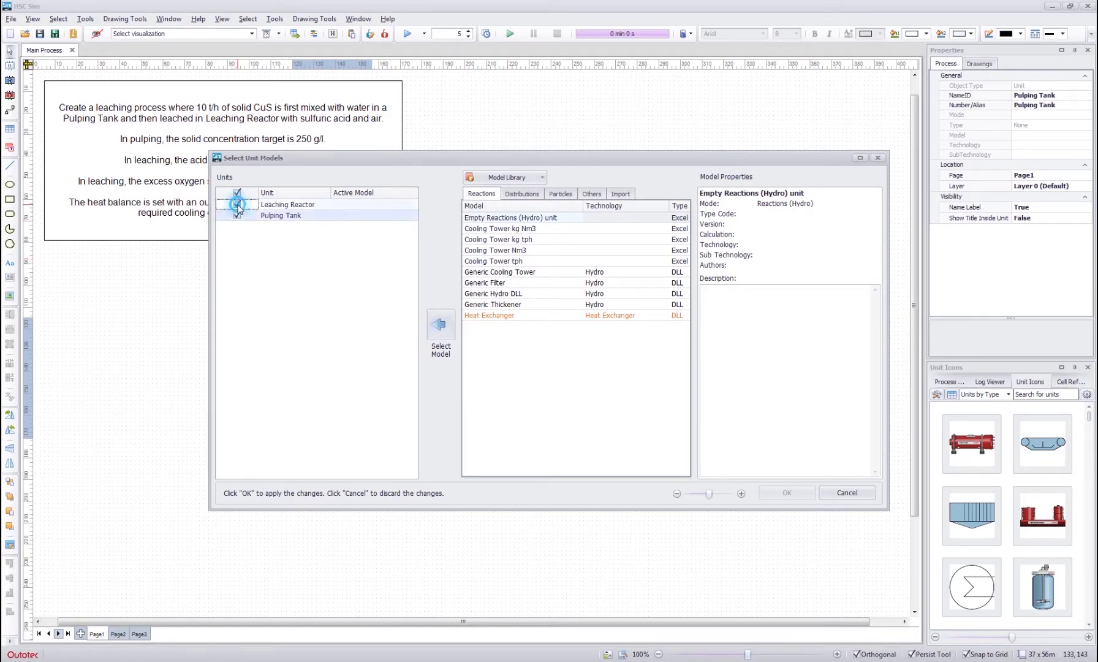
click(515, 220)
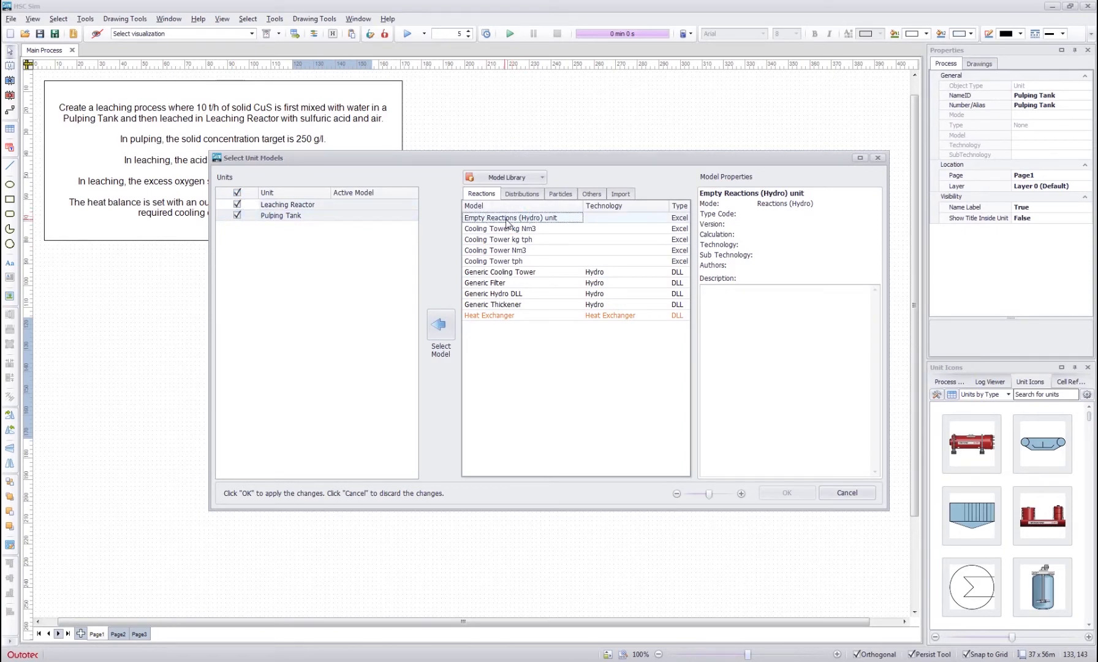
double_click(505, 218)
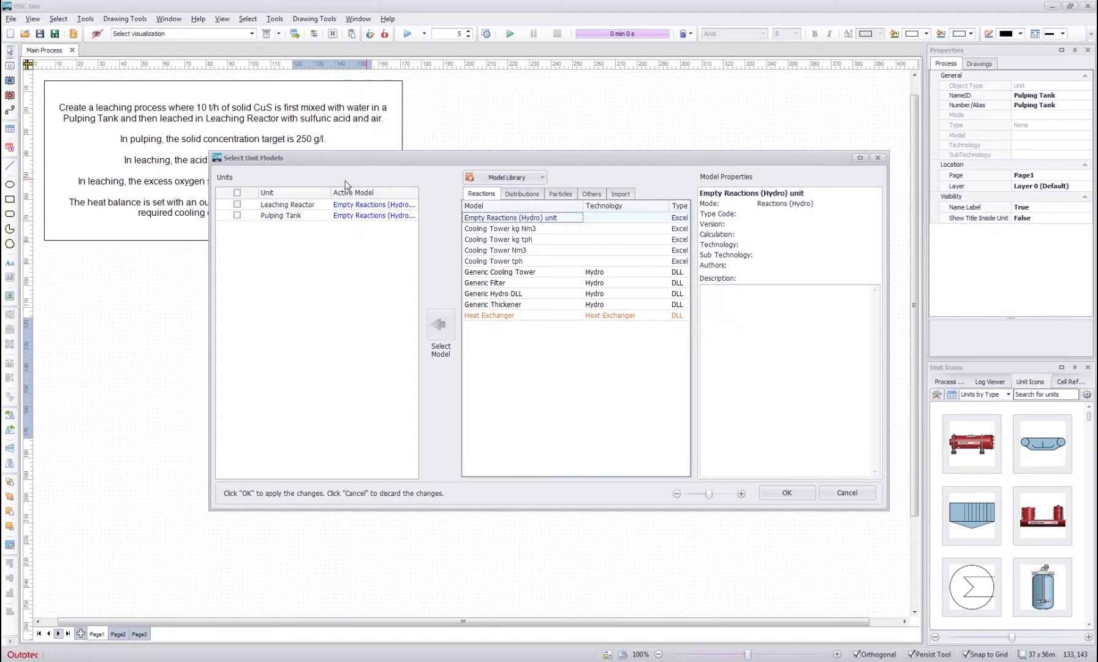
click(786, 493)
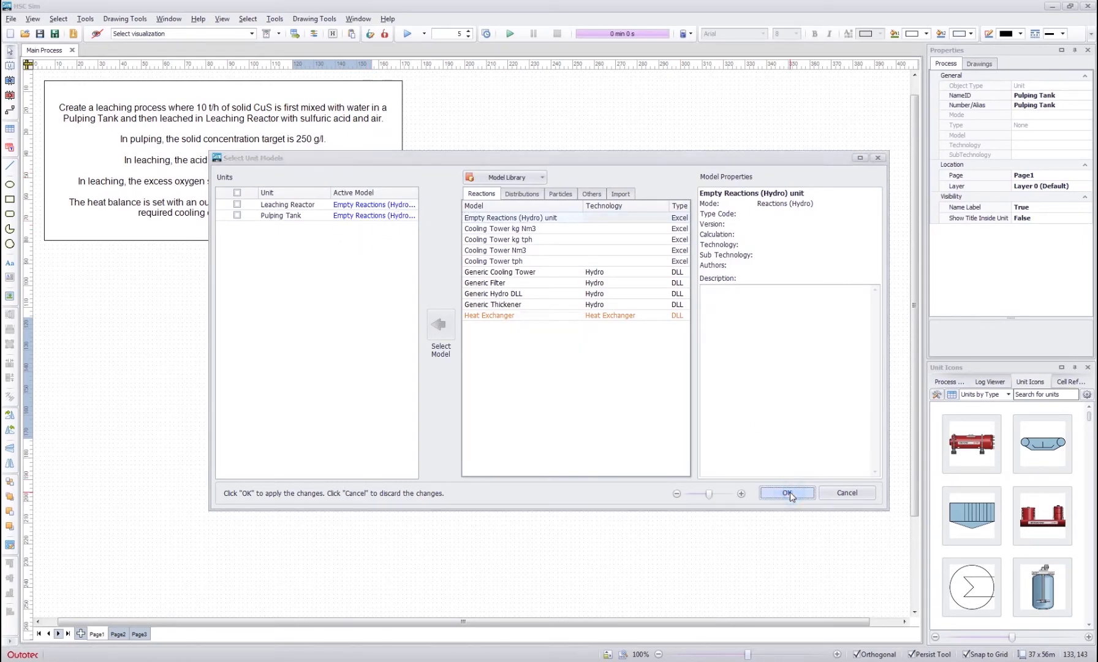
click(475, 242)
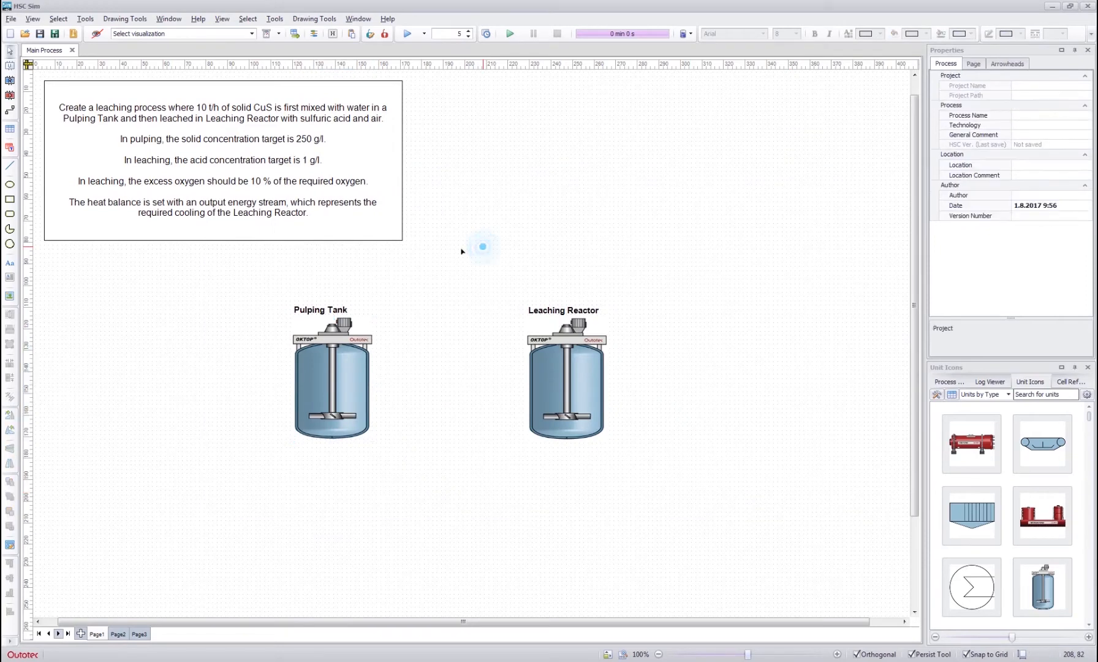
- Open the Pulping Tank's unit editor to view its empty Input sheet, and close it again
double_click(332, 377)
click(455, 315)
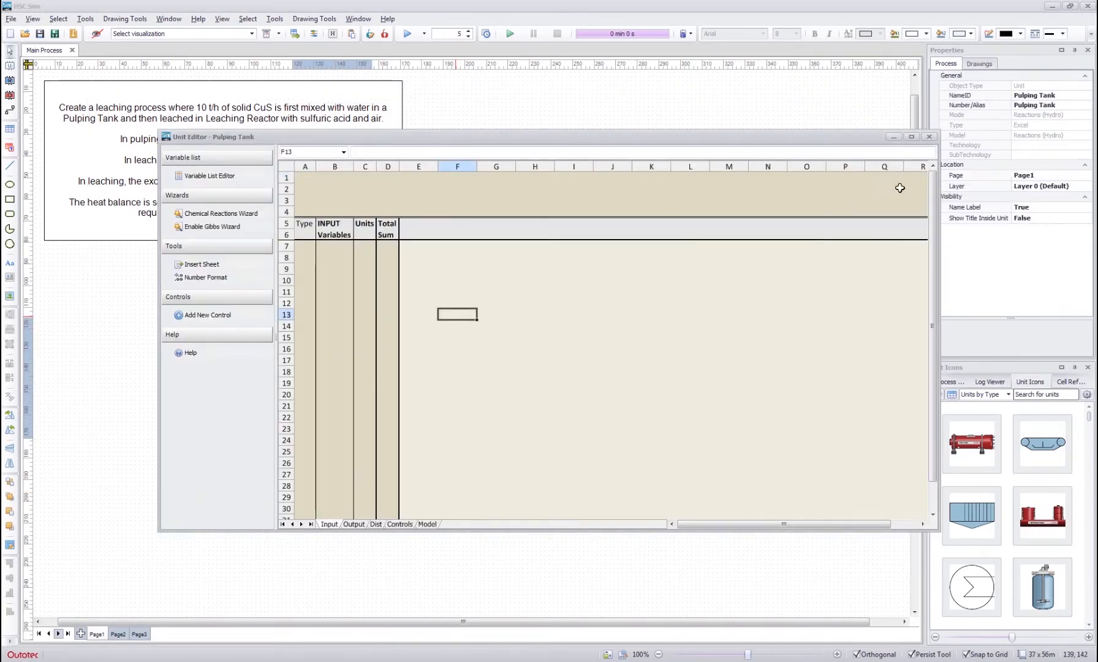
click(929, 137)
click(569, 215)
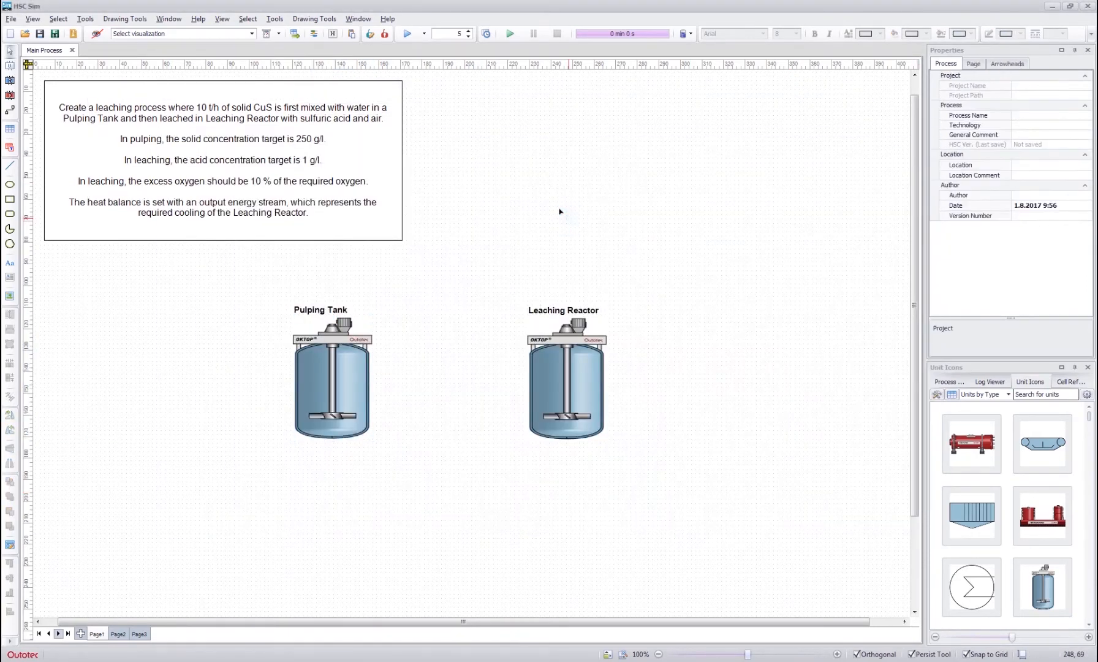
- Draw two horizontal input streams into the Pulping Tank and one connecting stream from it to the Leaching Reactor
click(10, 110)
drag(165, 356, 296, 357)
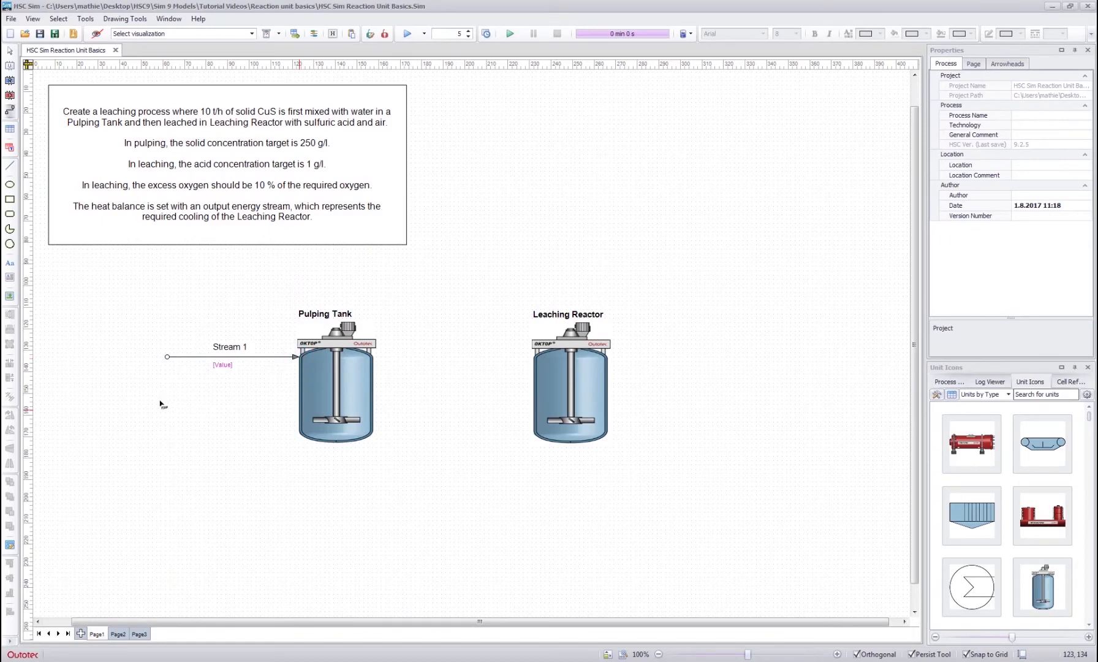
drag(166, 406, 295, 408)
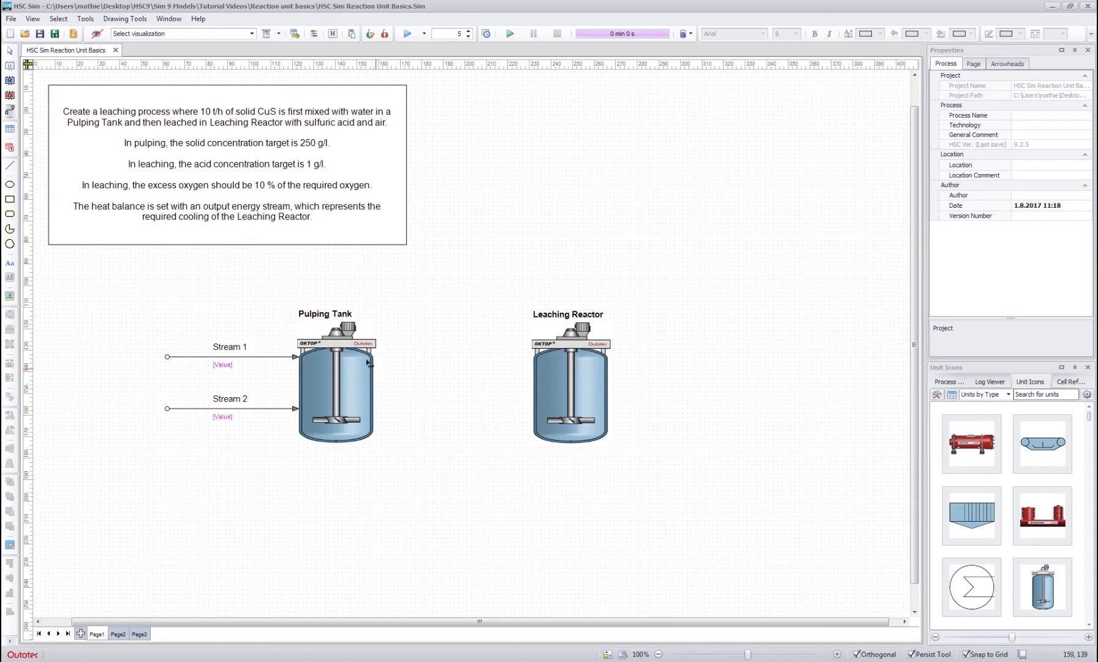
drag(369, 364, 531, 372)
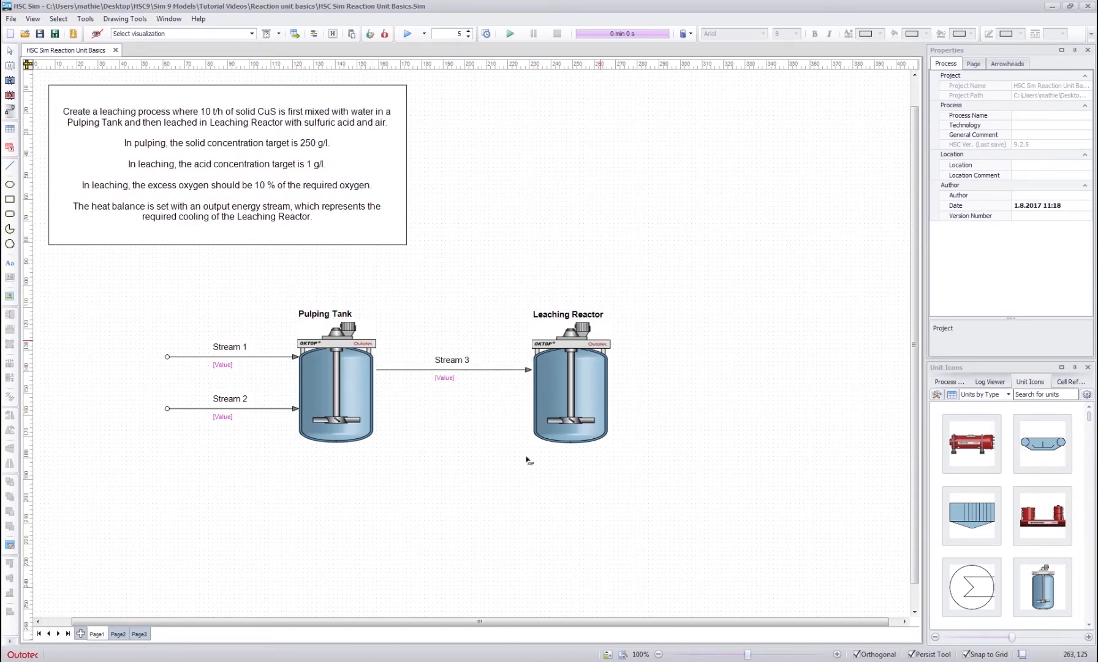
- Draw the Leaching Reactor's remaining streams: inputs from its side and from below, and outputs going up, sideways and down
drag(447, 417, 530, 417)
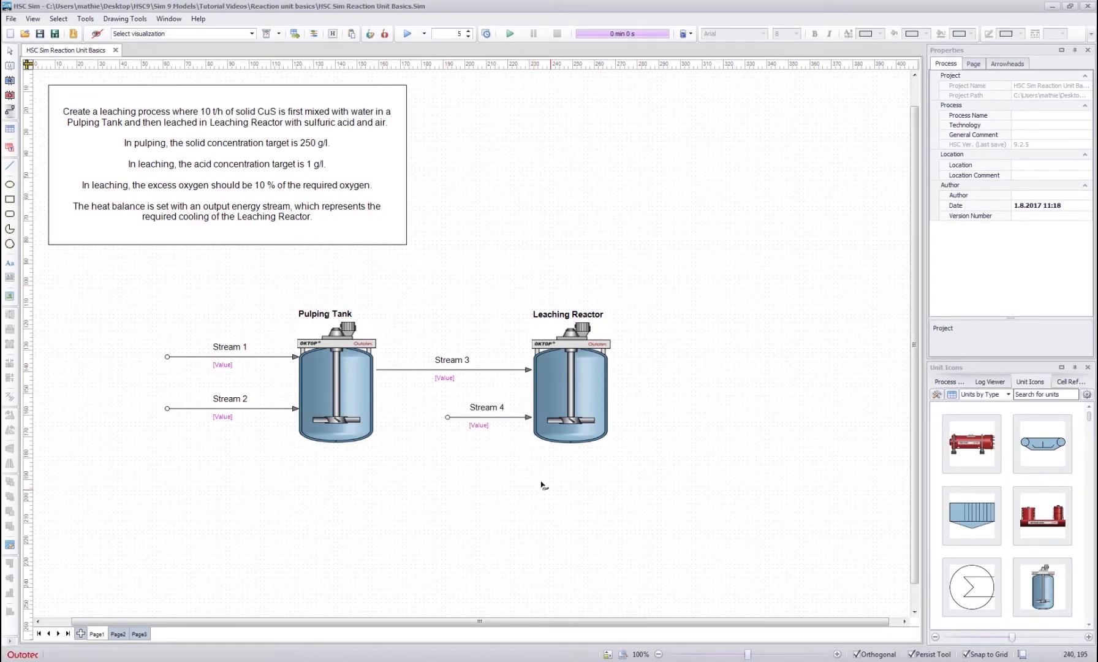
drag(544, 509, 545, 441)
drag(609, 341, 609, 239)
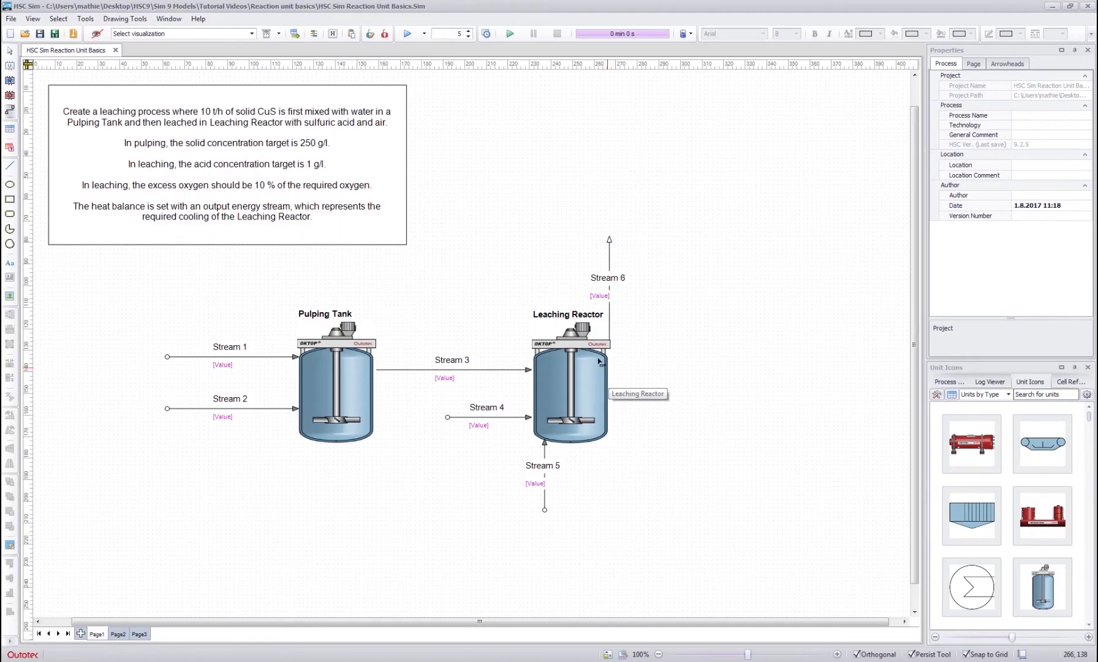
drag(598, 361, 721, 369)
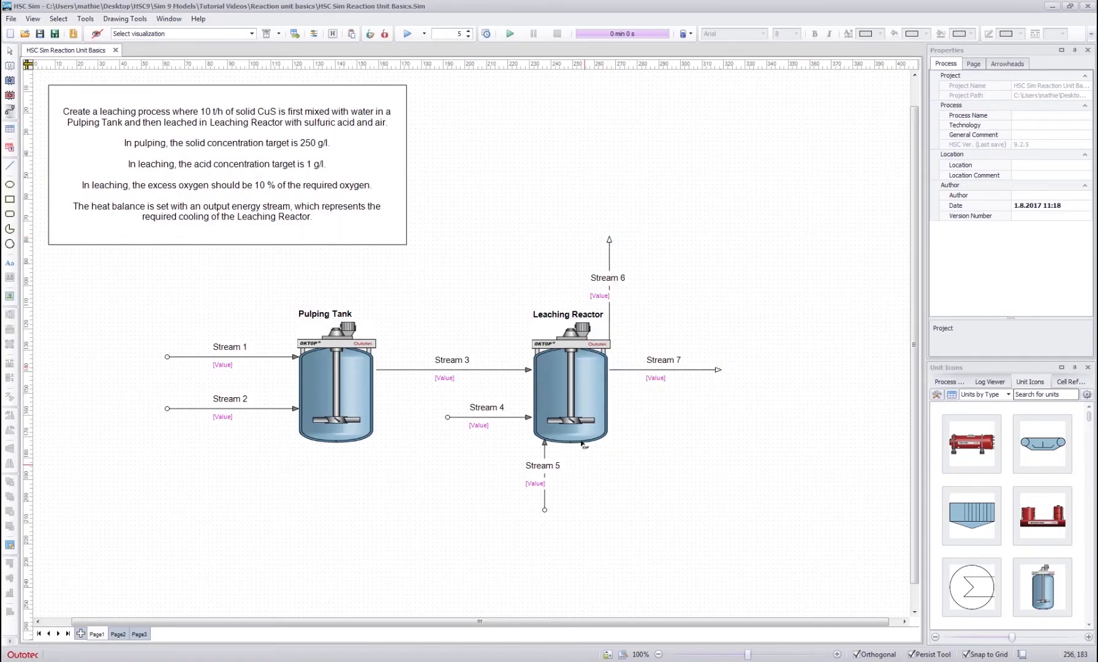
drag(601, 440, 601, 510)
key(Escape)
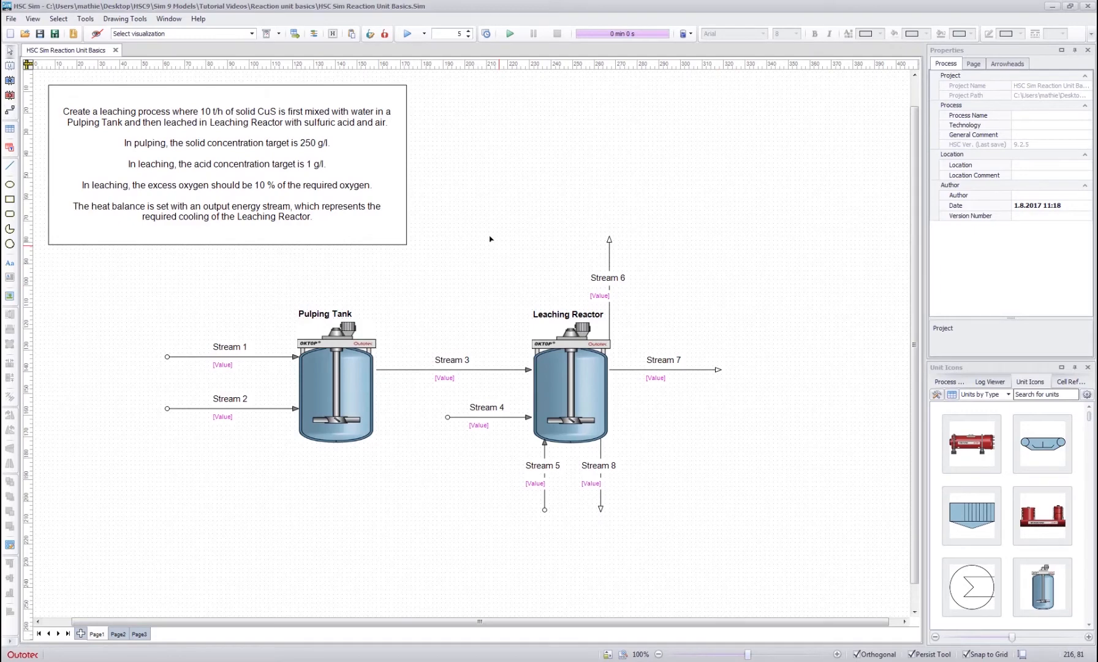
- Rename the Pulping Tank's upper input stream as CuS Feed and its lower input stream as Water
double_click(222, 345)
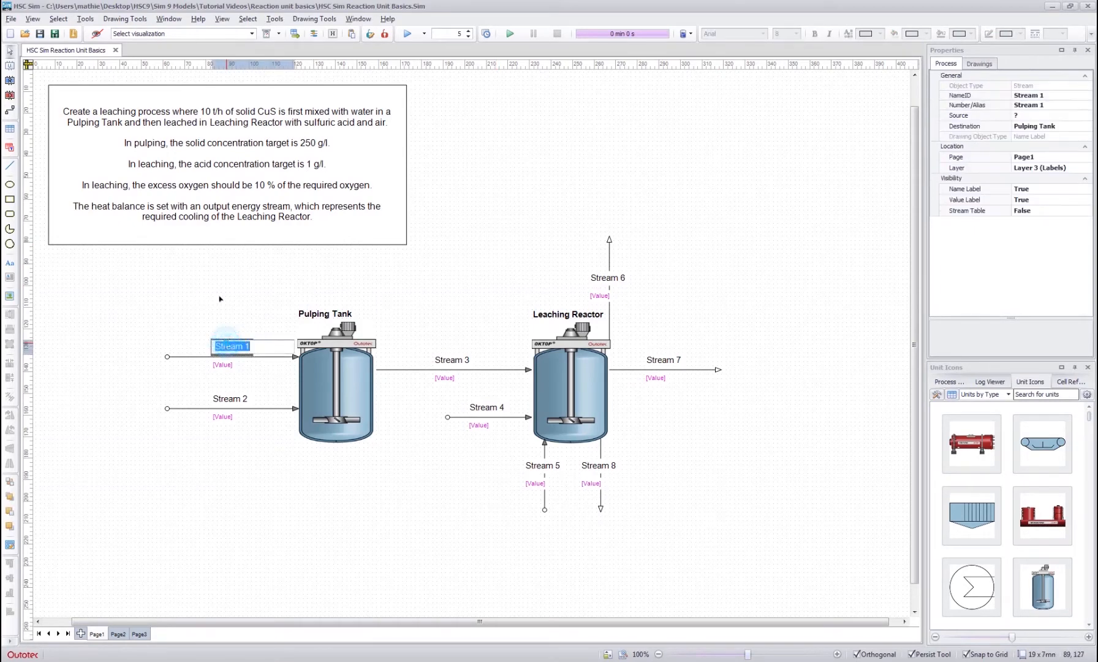
text(CuS F)
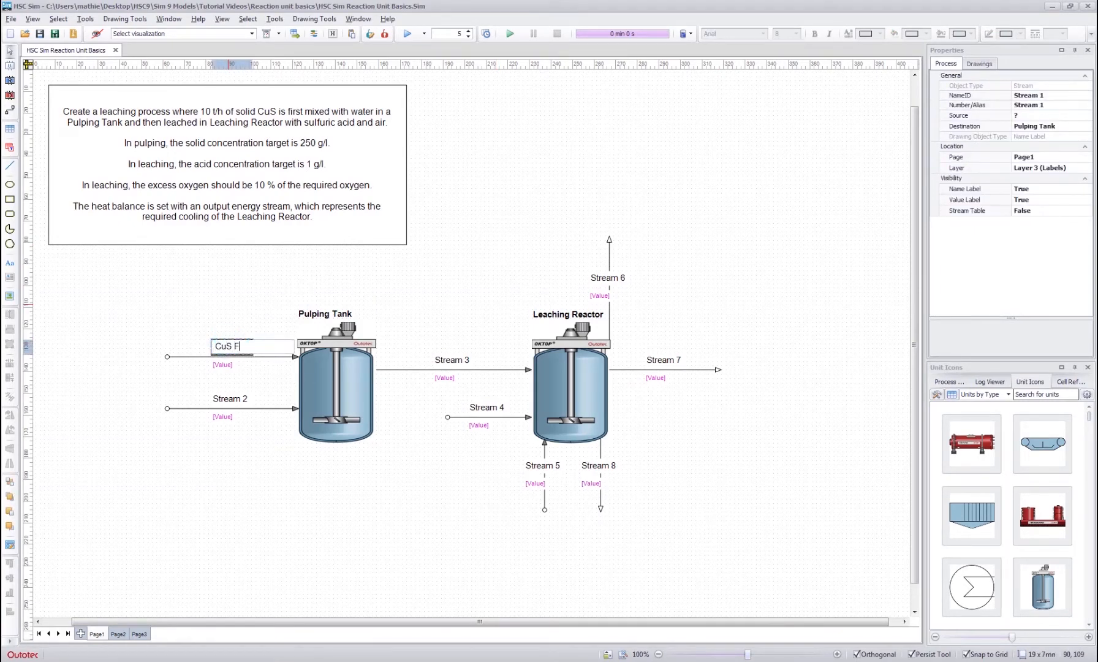
text(eed)
key(Return)
double_click(232, 399)
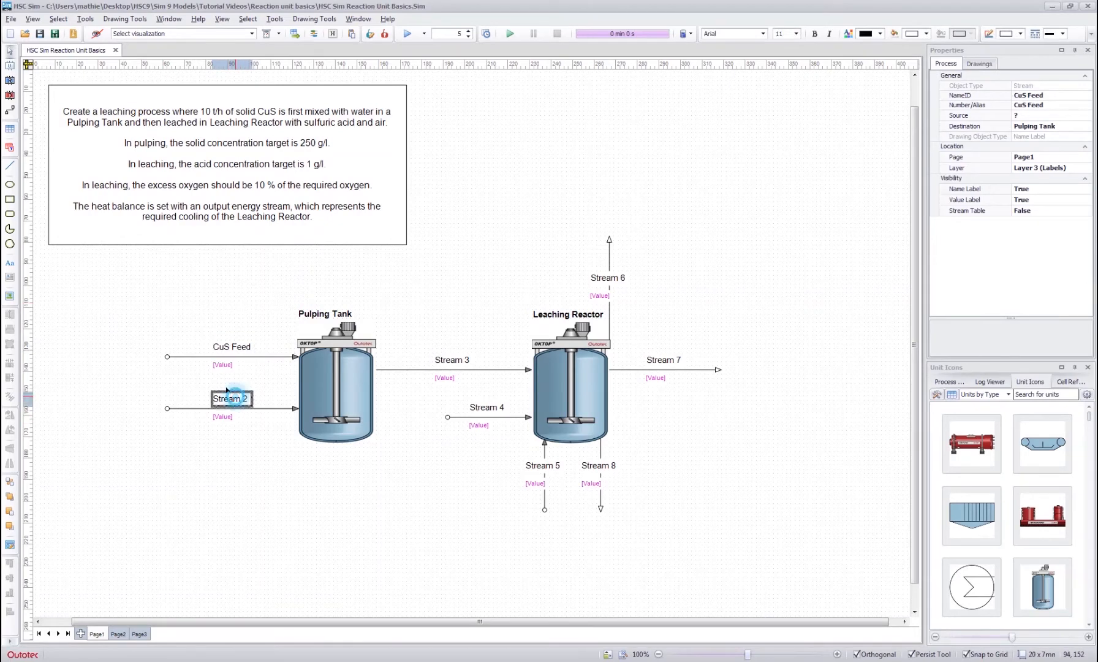
text(Water)
key(Return)
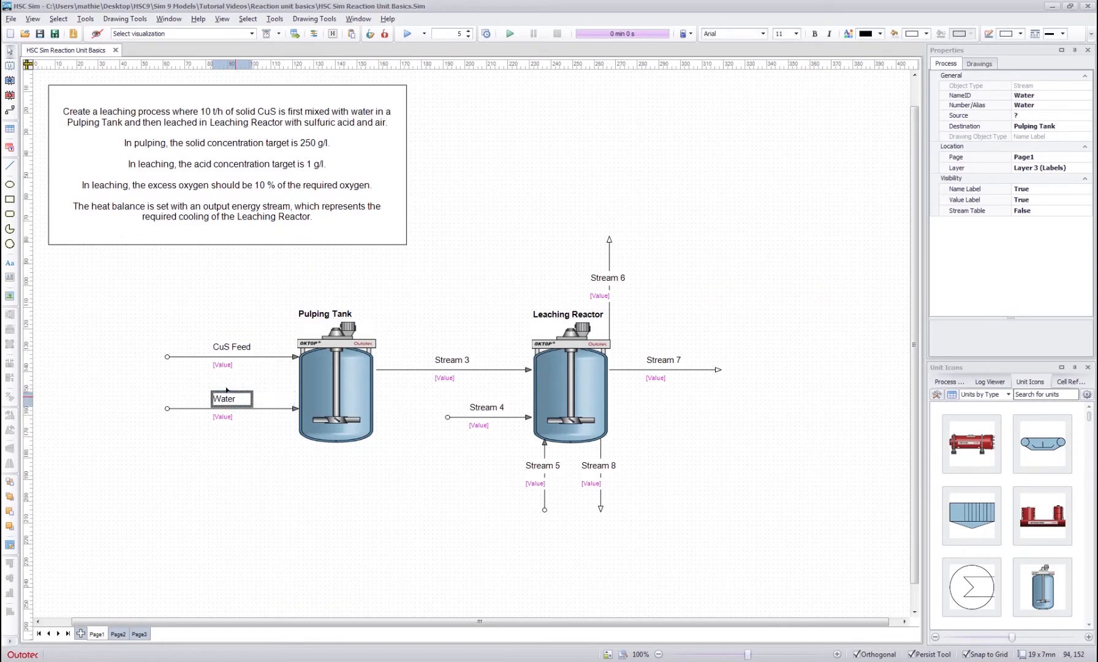
- Rename the stream connecting the Pulping Tank to the Leaching Reactor as Slurry to Leaching
double_click(447, 359)
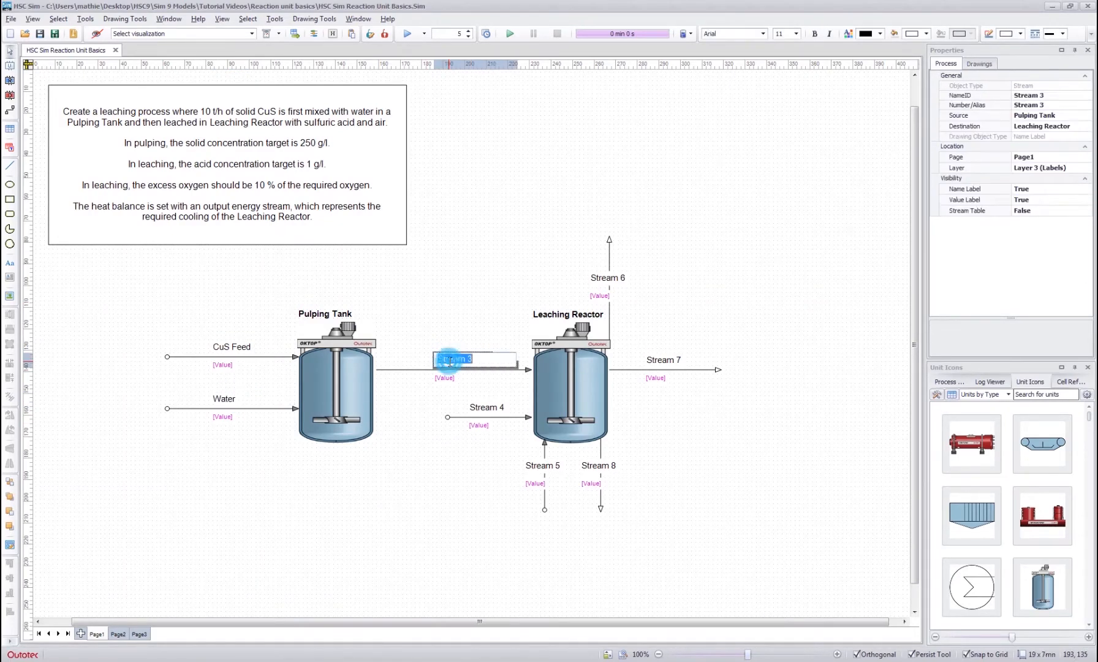
text(Slurry to)
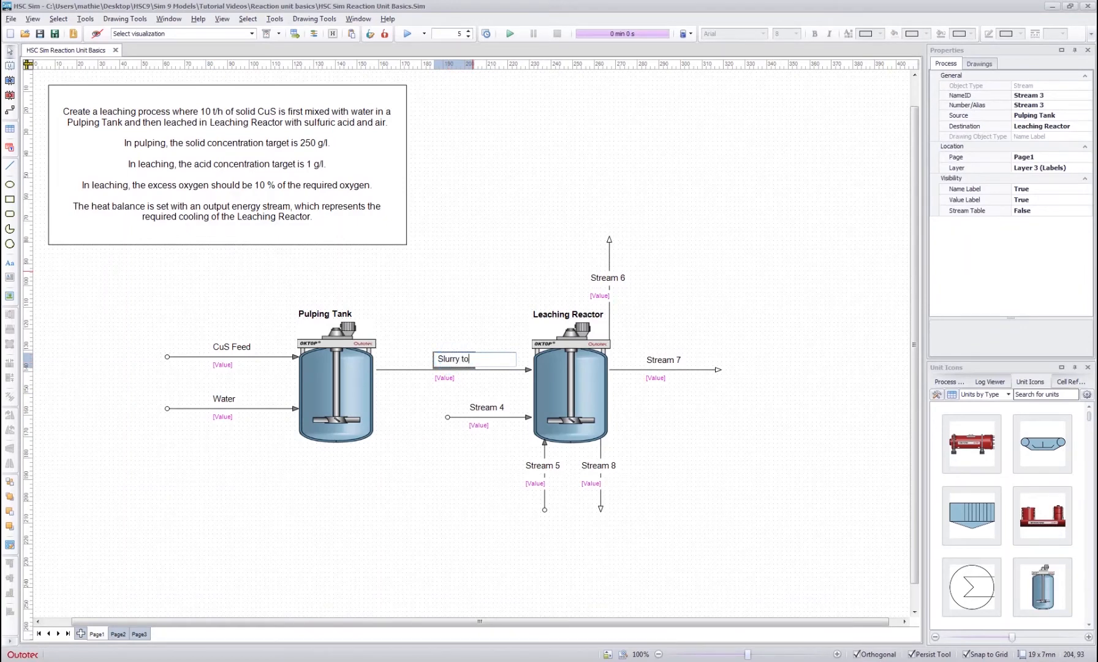
key(Return)
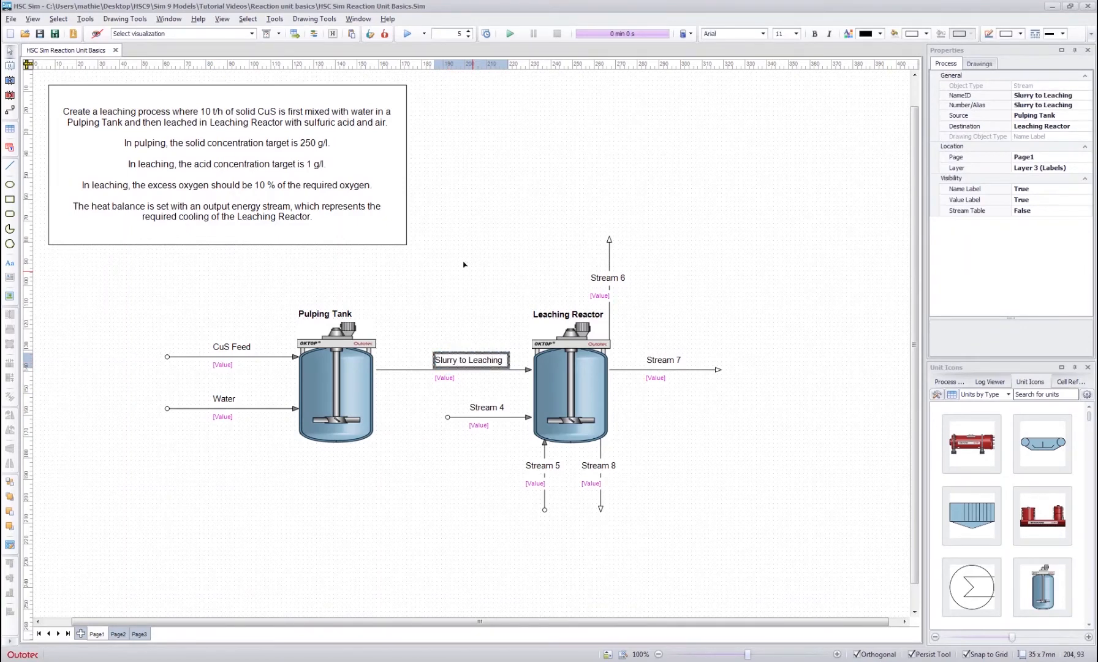
click(489, 249)
click(463, 361)
click(476, 359)
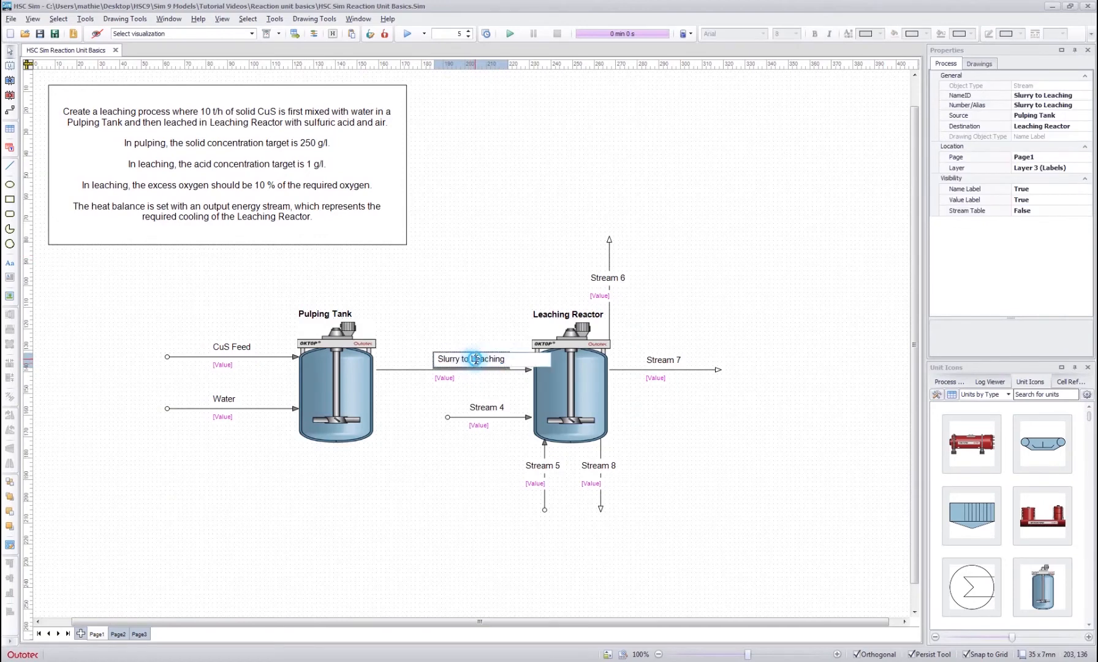
click(467, 398)
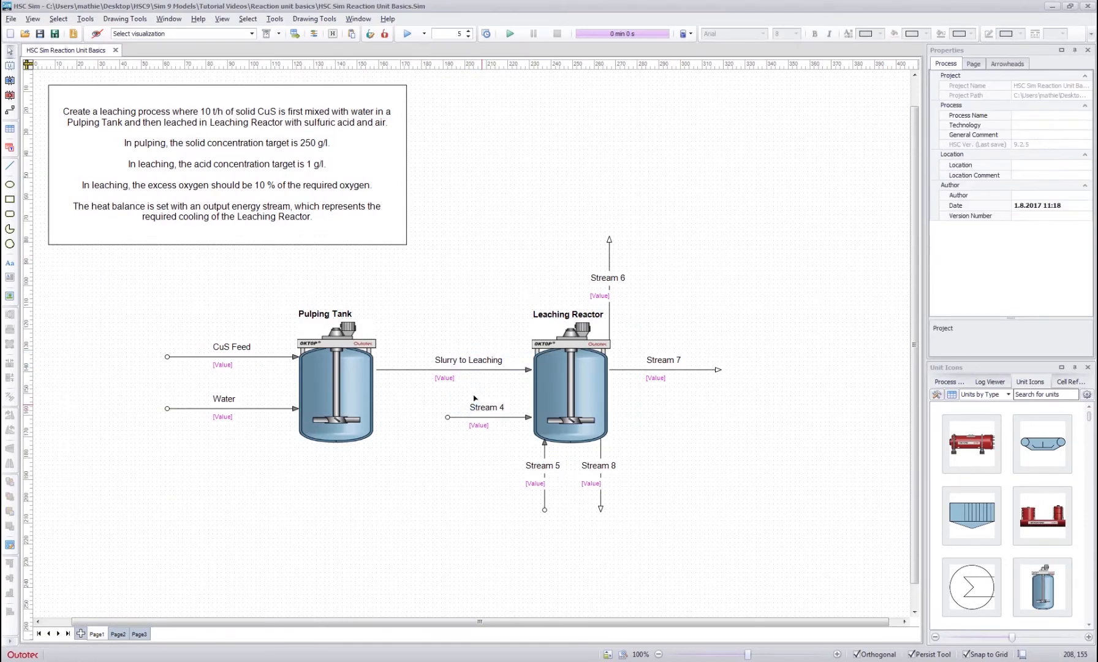
- Rename the Leaching Reactor's side input stream as H2SO4 and the input stream from below as Air
double_click(468, 402)
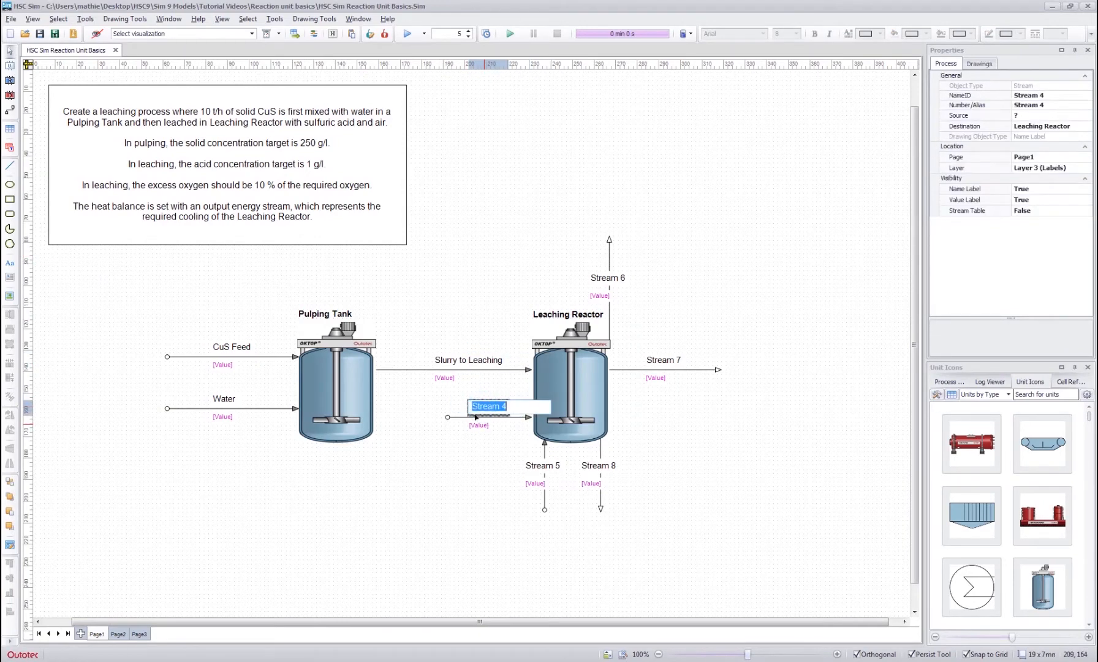
text(H2SO4)
click(490, 509)
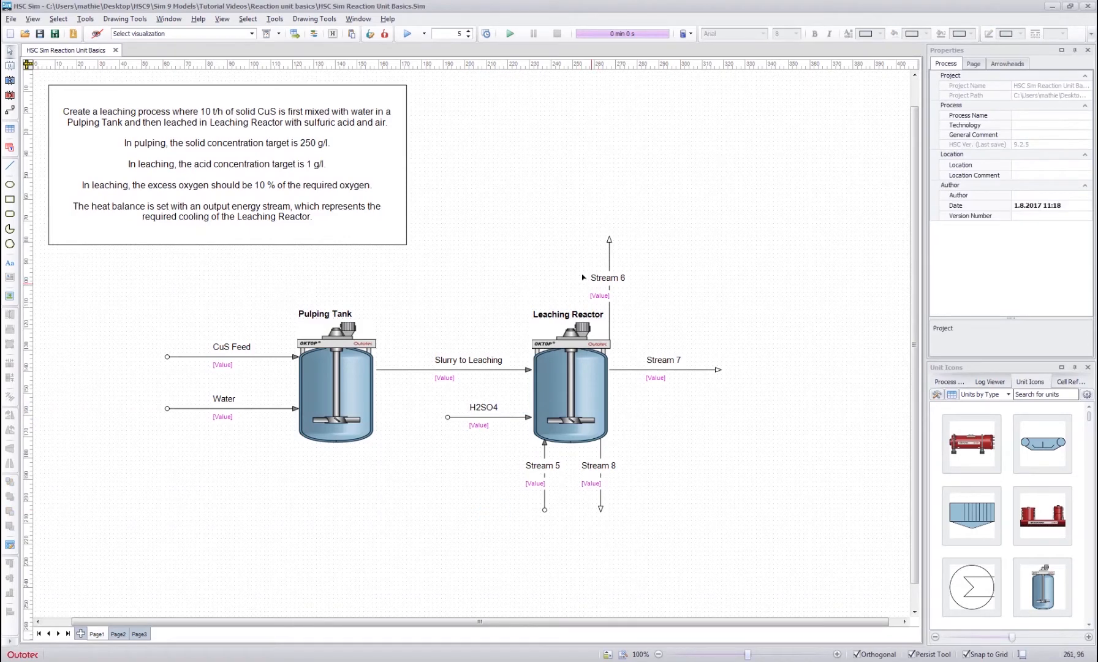
click(528, 464)
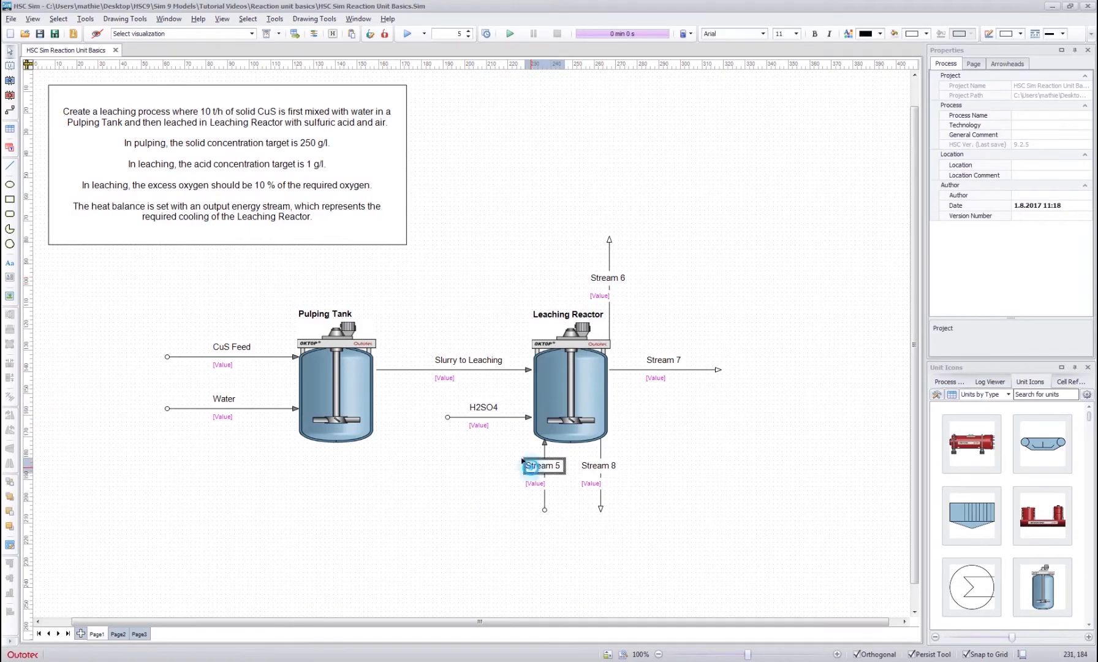
click(522, 459)
text(Air)
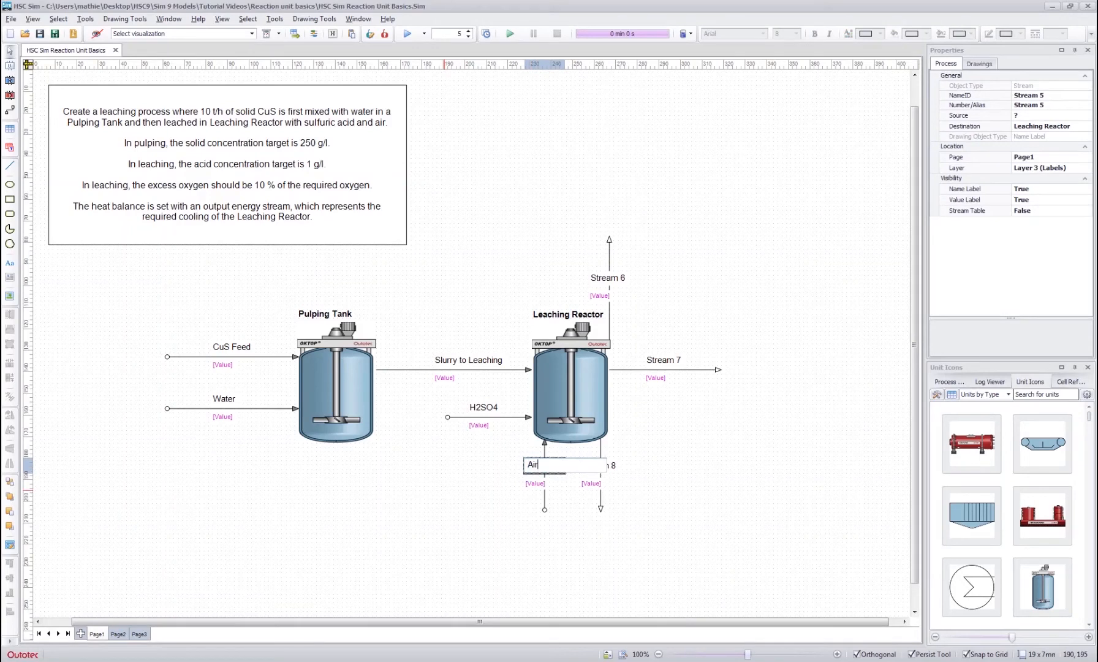
key(Return)
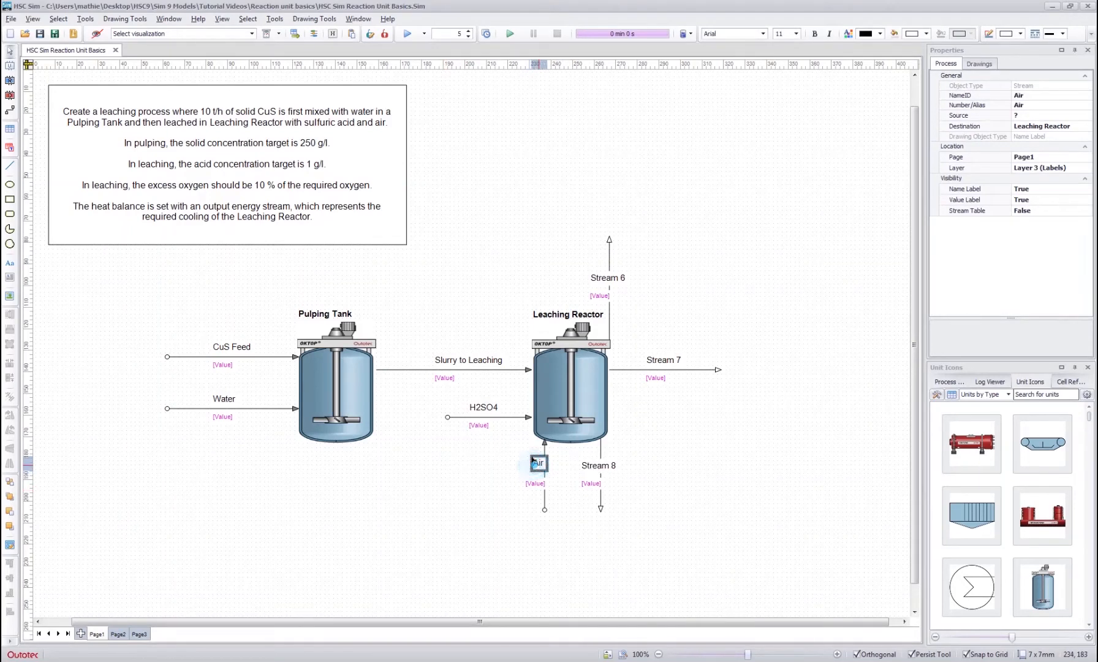
click(502, 460)
- Rename the Leaching Reactor's downward output stream as Energy and its upward output stream as Process Gas
double_click(584, 464)
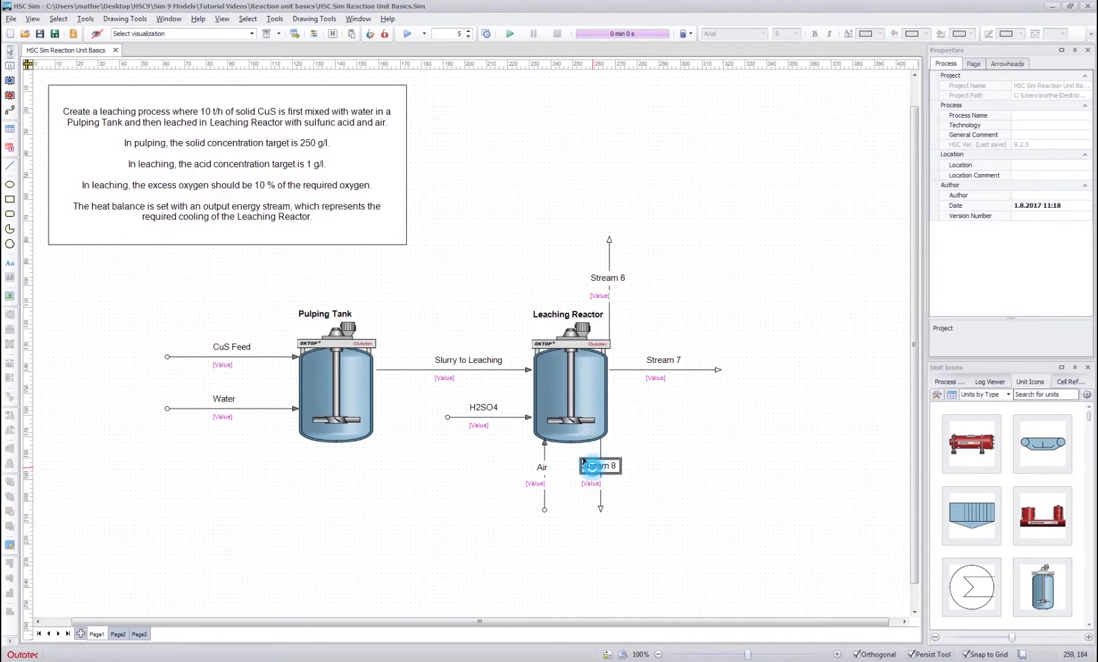
text(Energy)
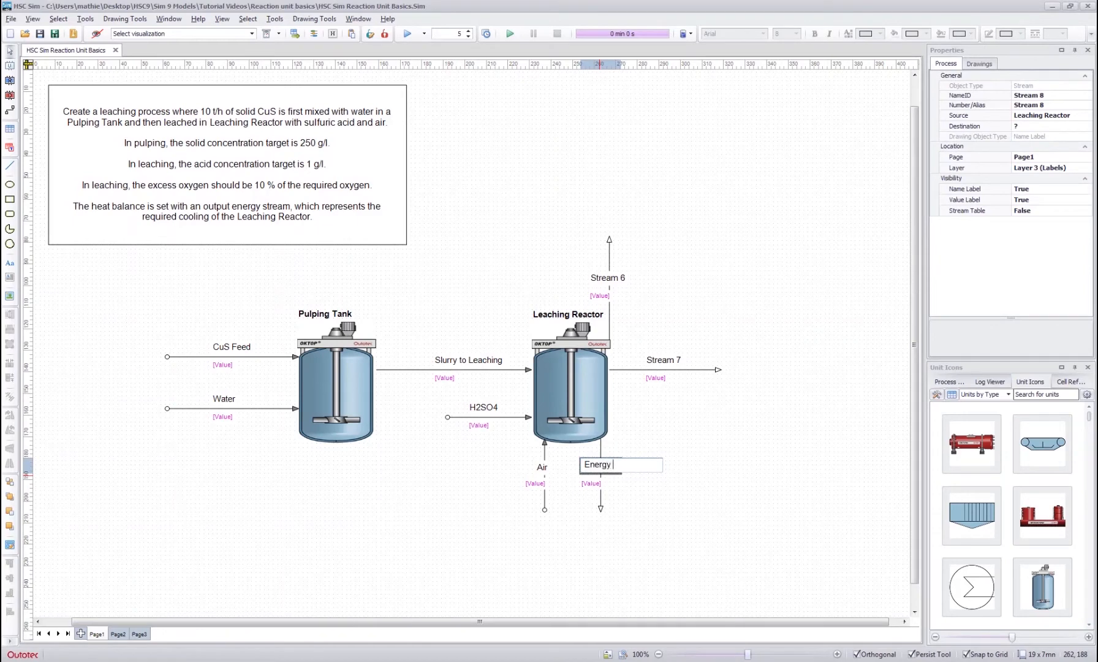
key(Return)
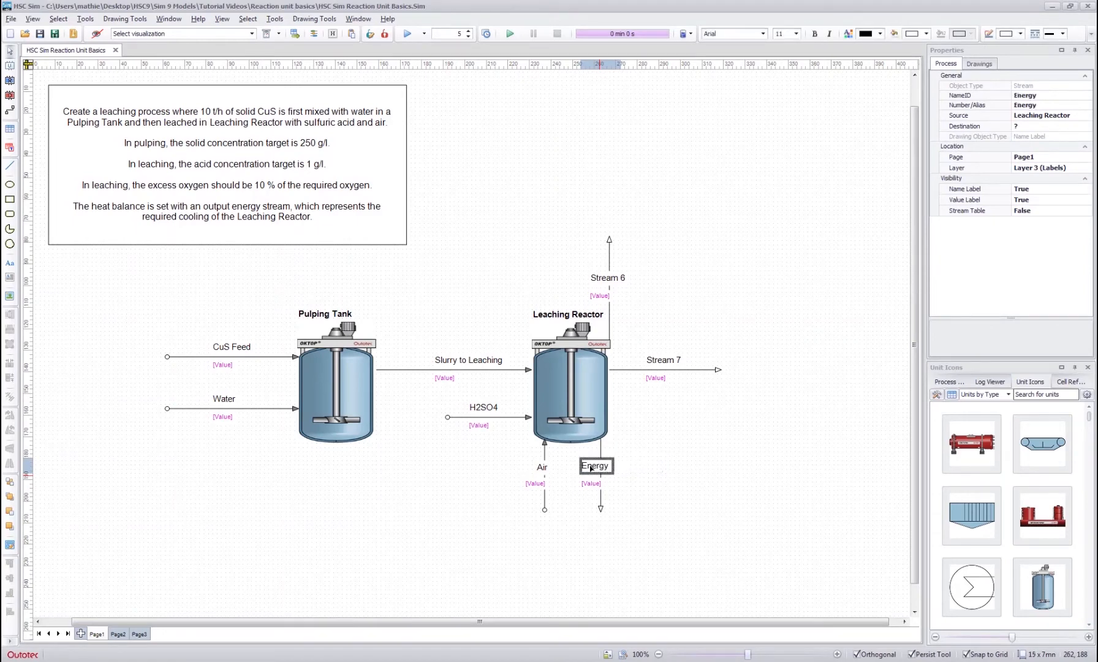
double_click(588, 276)
text(Proce)
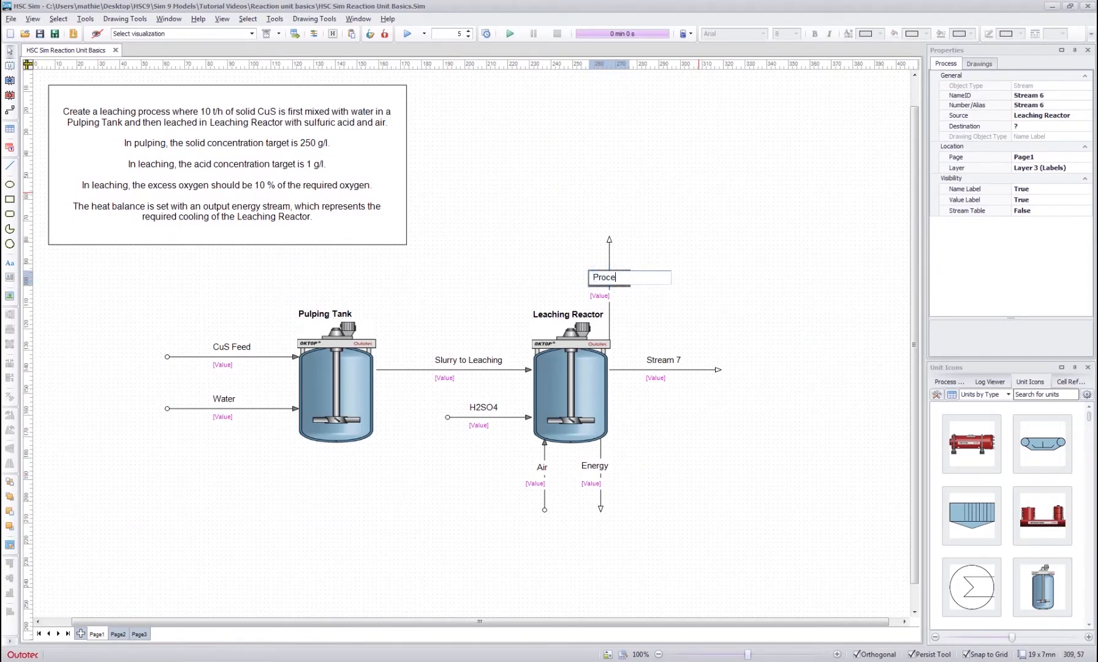
text(ss Gas)
key(Return)
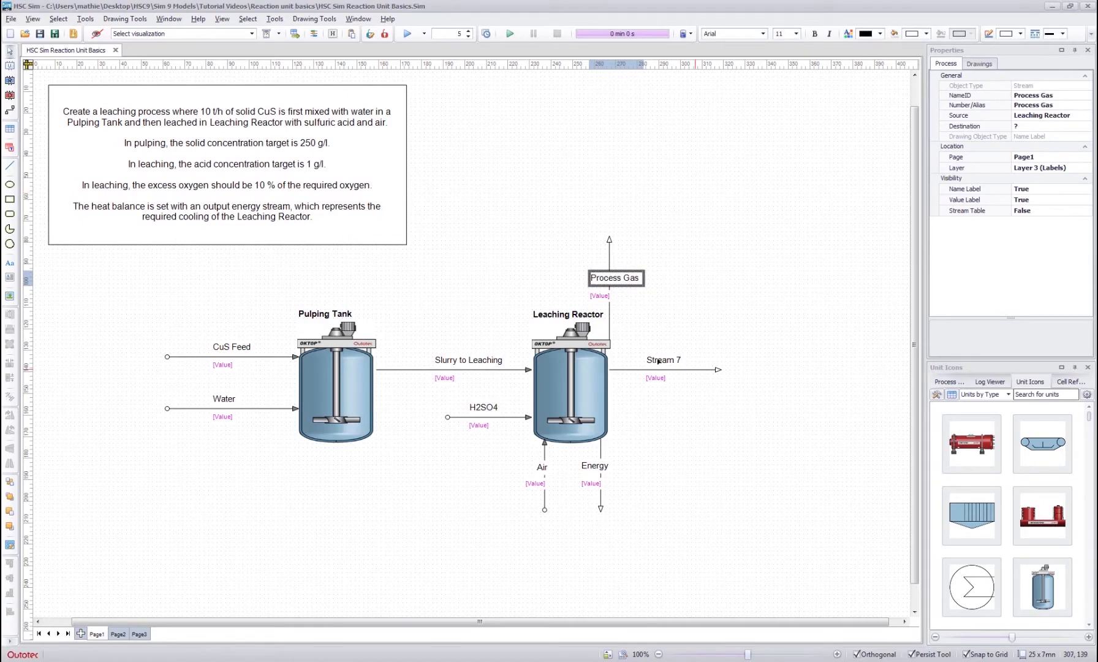
- Rename the Leaching Reactor's sideways output stream as Solution Out
double_click(658, 361)
text(So)
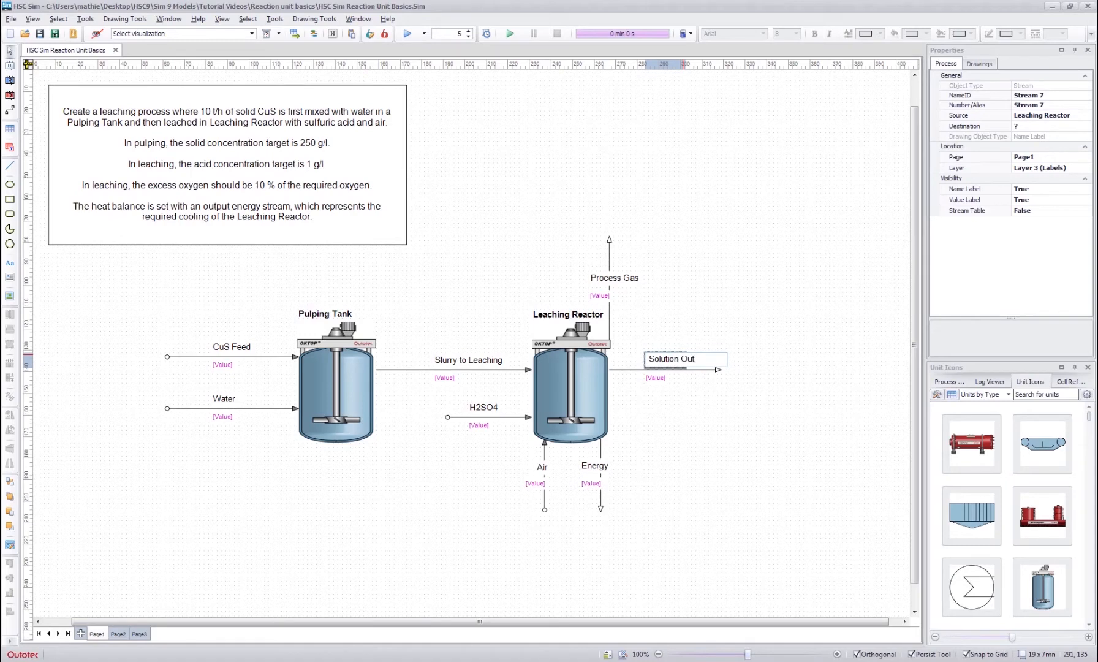
text(lution Out)
key(Return)
click(473, 248)
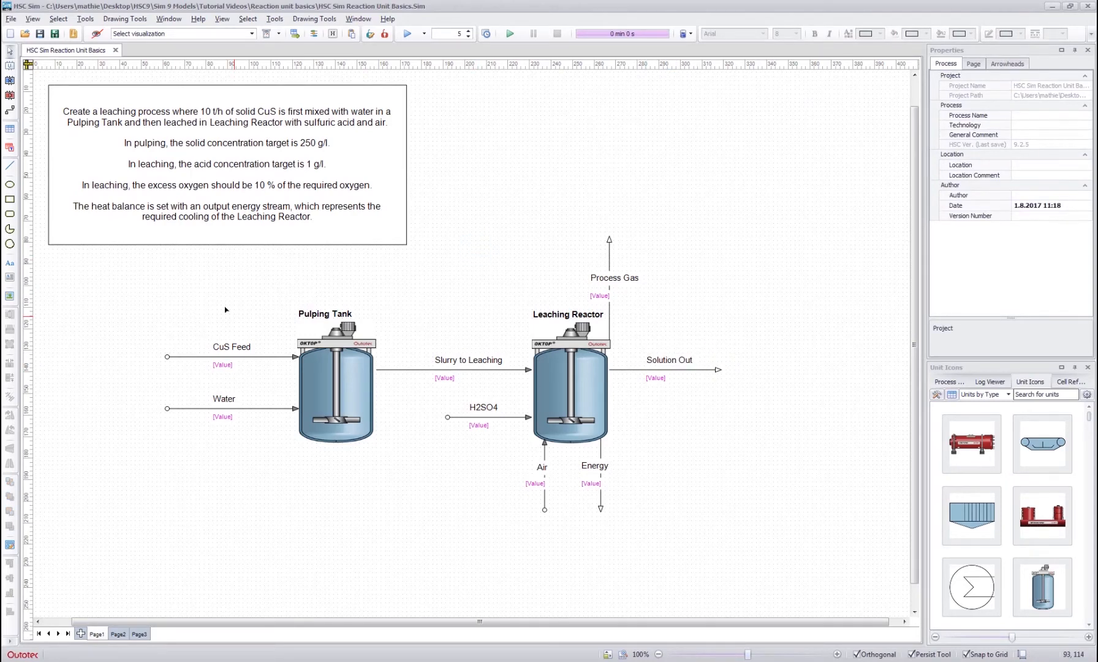
- Open the Pulping Tank's unit editor and look through its Input, Output, Dist, Controls and Model sheets
double_click(329, 387)
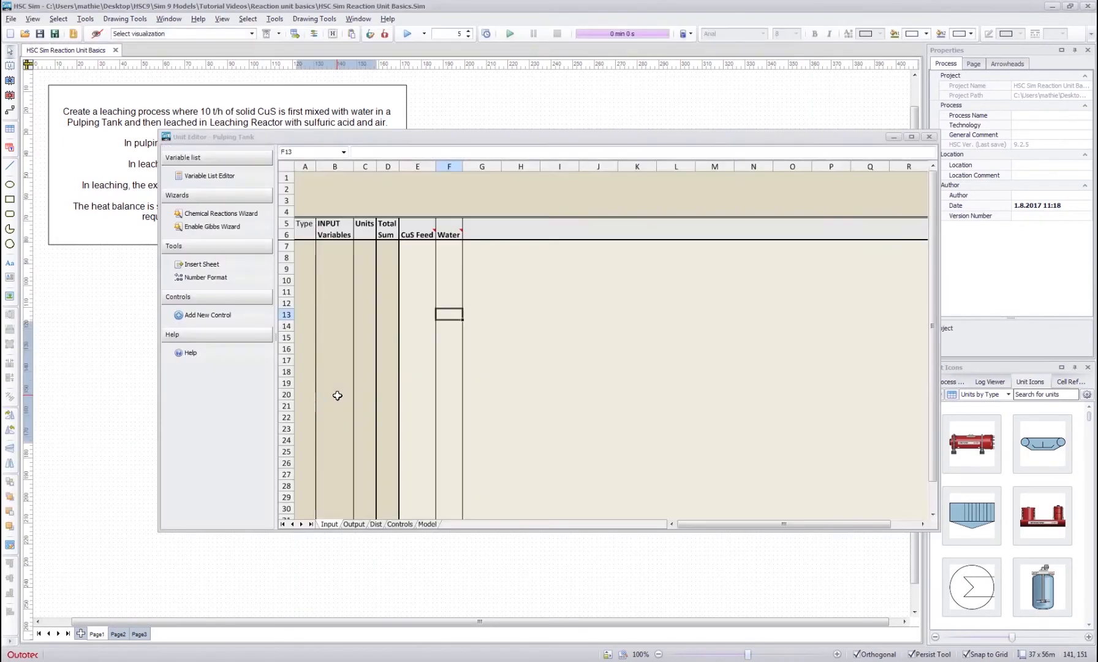
click(426, 325)
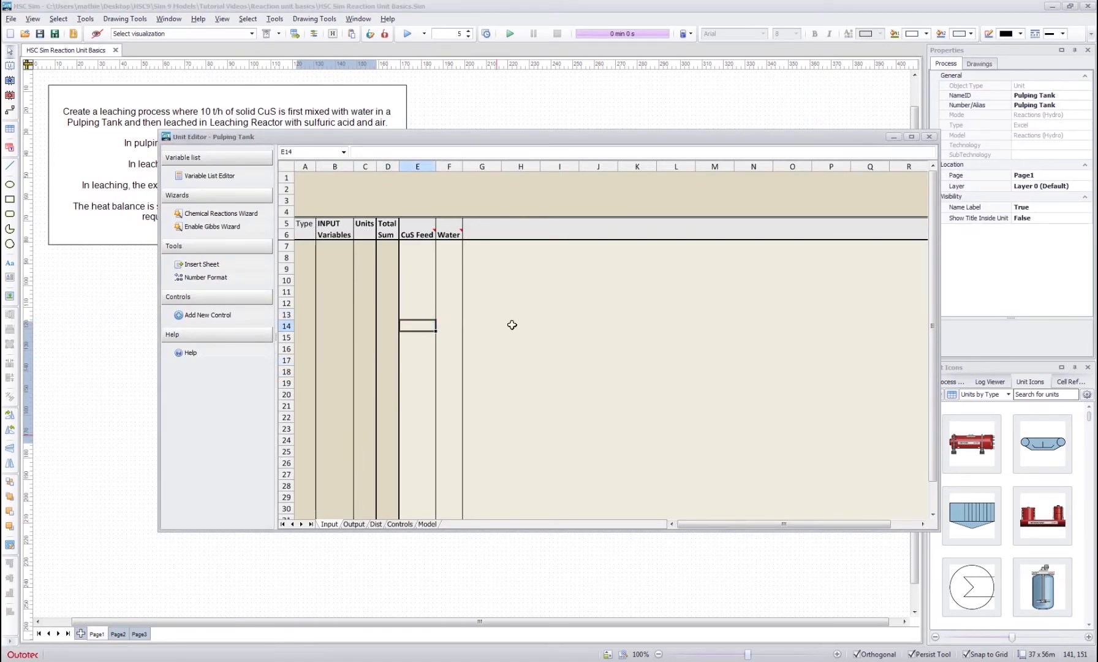
click(354, 524)
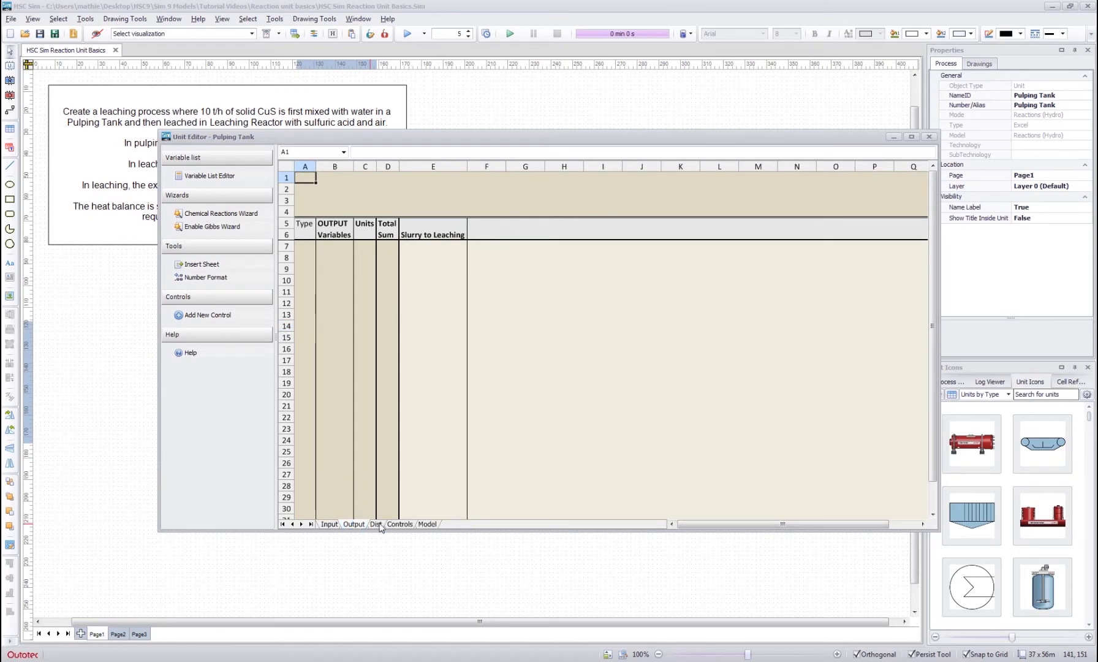
click(377, 524)
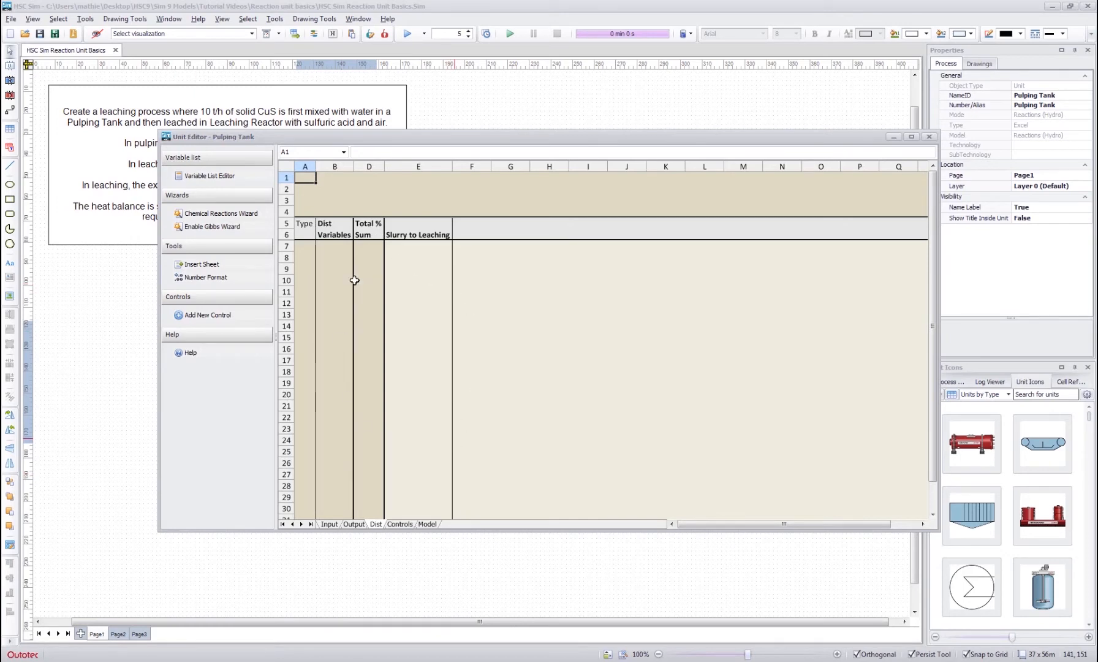
click(401, 524)
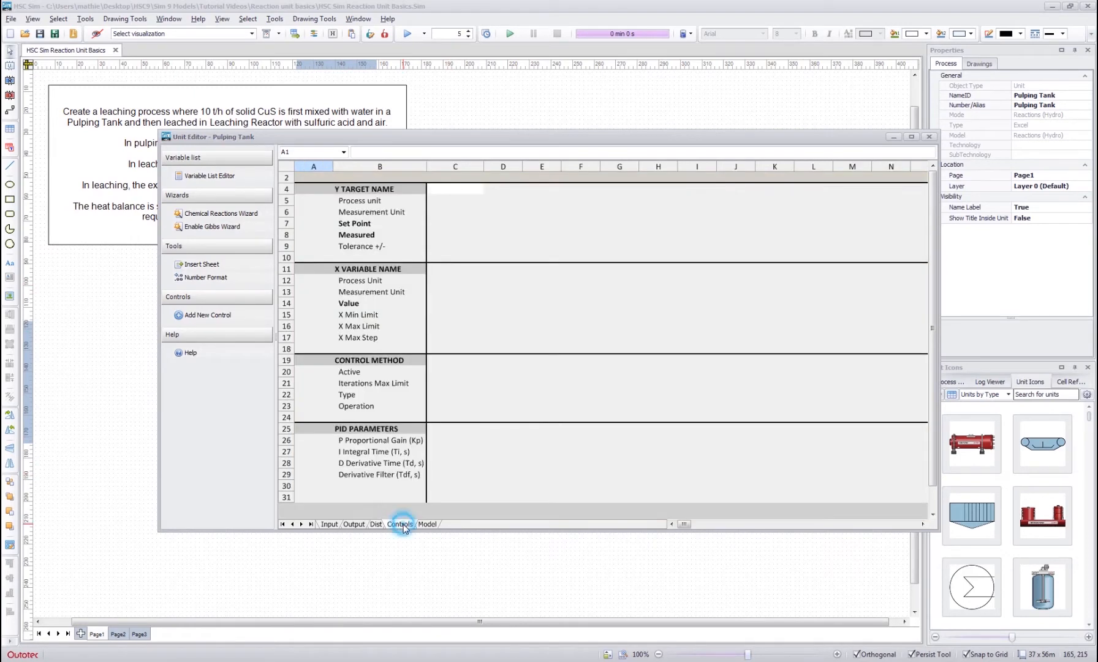
click(427, 523)
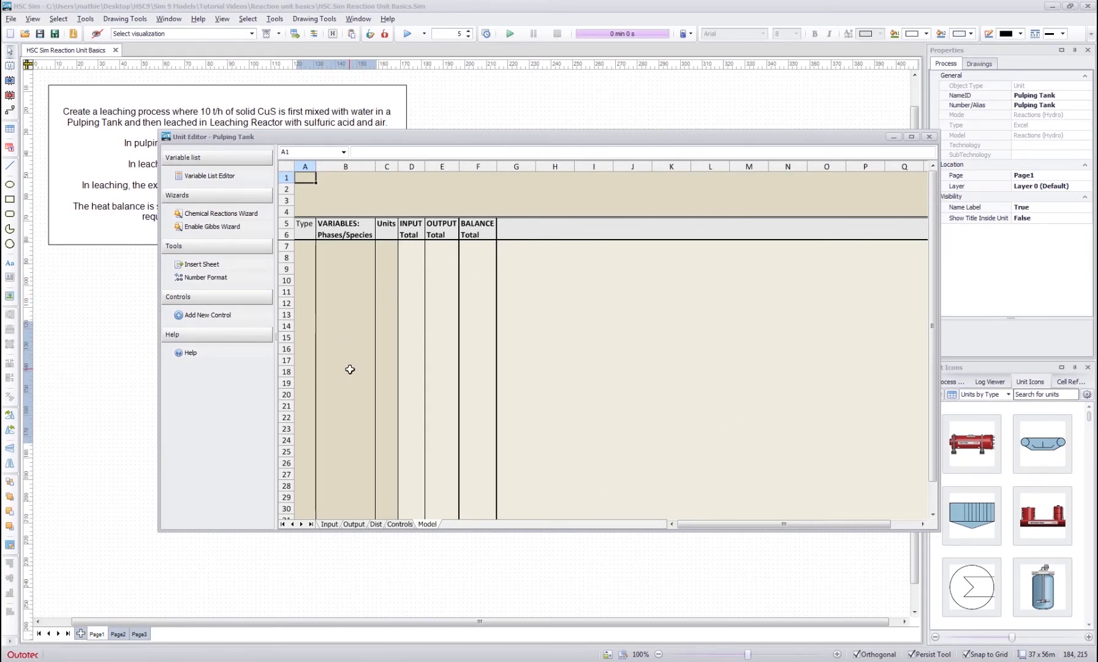
click(329, 525)
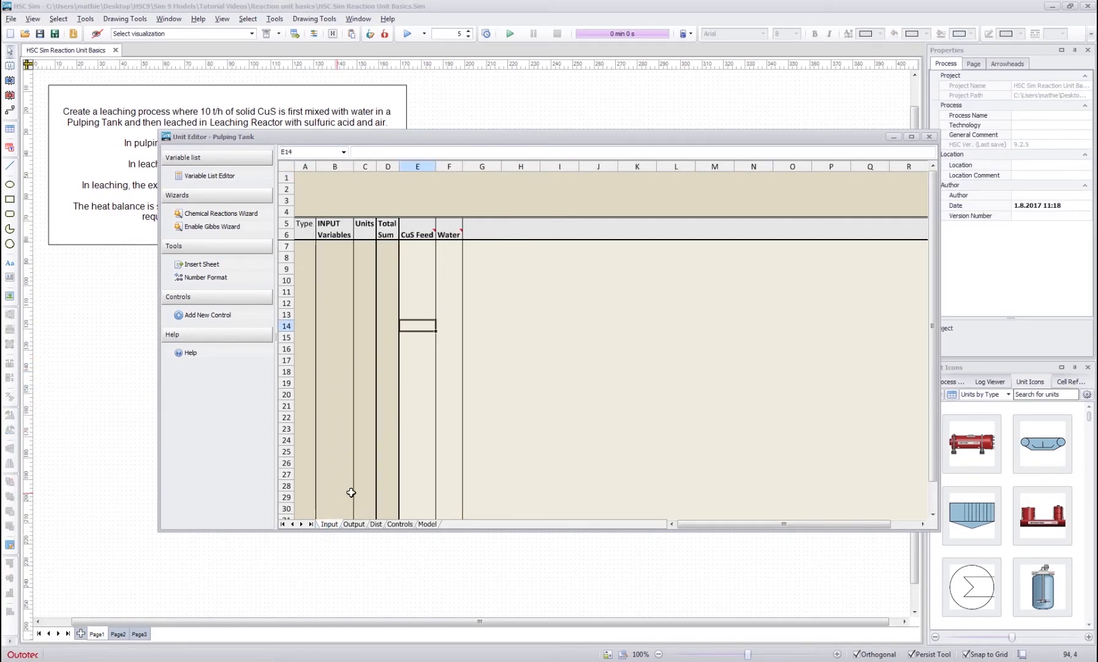
click(354, 524)
click(330, 525)
click(423, 261)
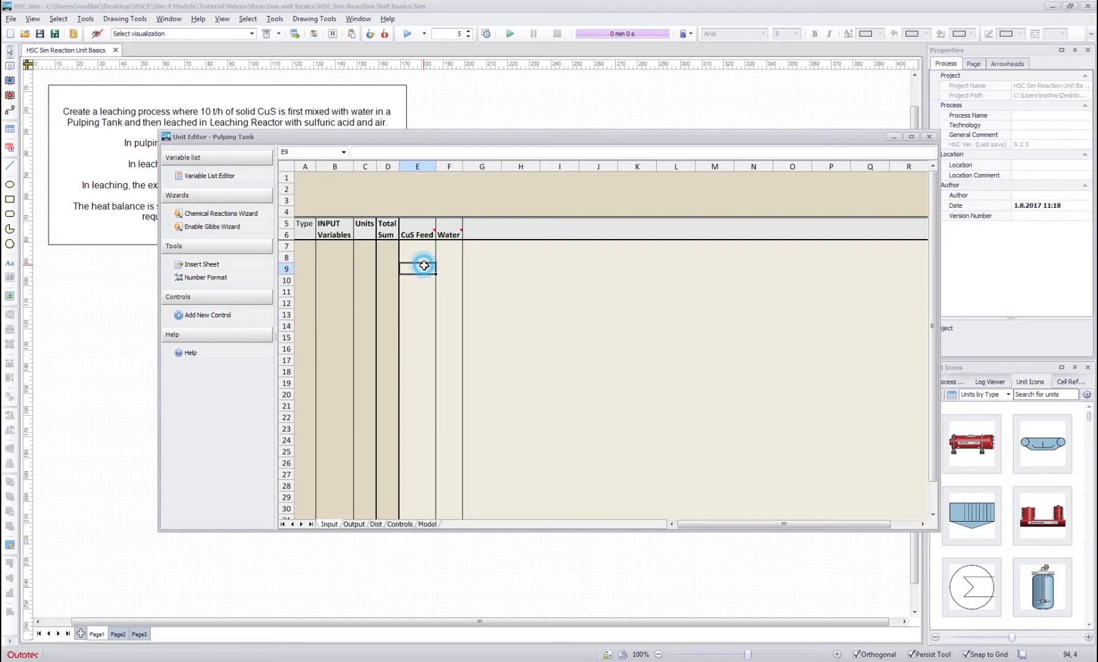
- Open the Variable List Editor for the Pulping Tank's empty input variables
click(335, 245)
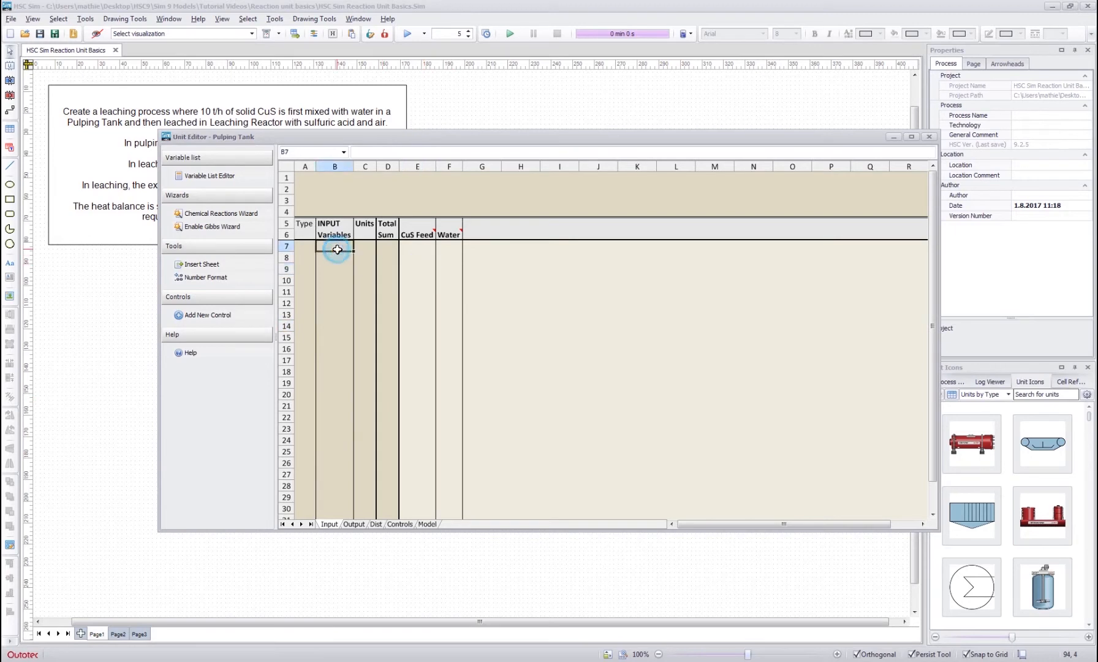
click(202, 175)
click(489, 276)
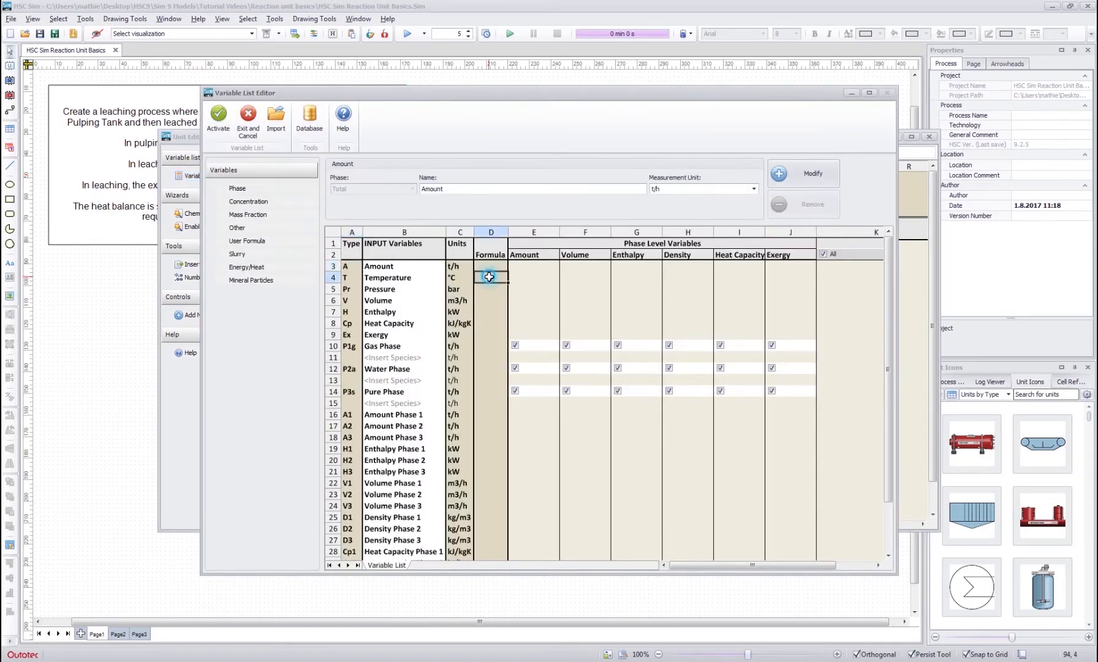
click(532, 289)
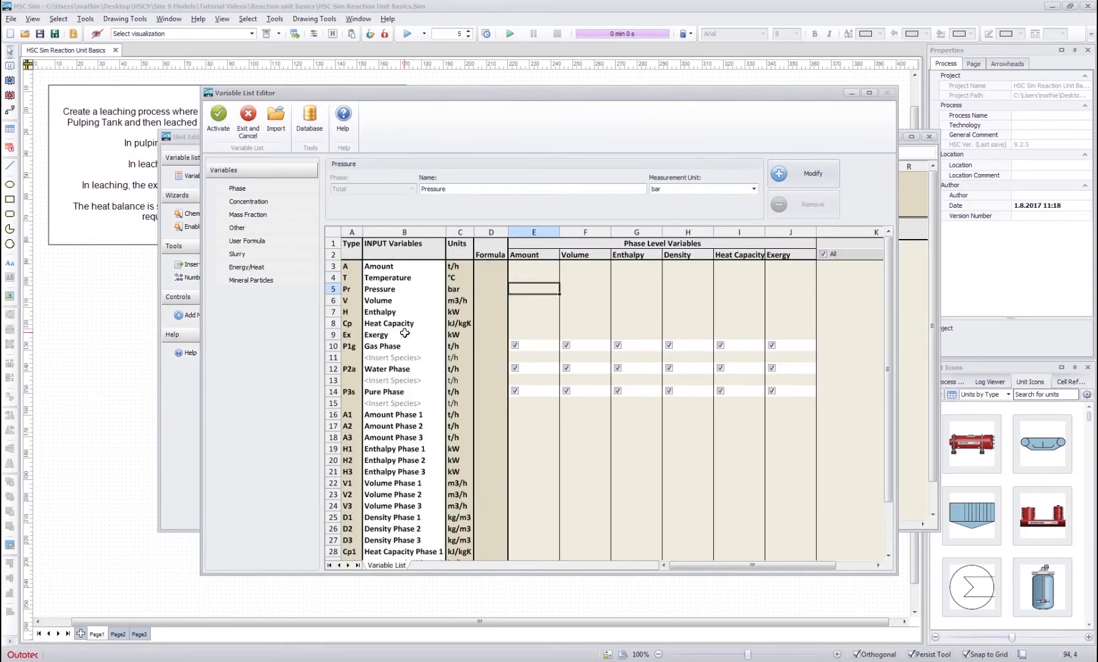
- Examine the rows for inserting species under the Gas Phase, Water Phase and Pure Phase
click(402, 357)
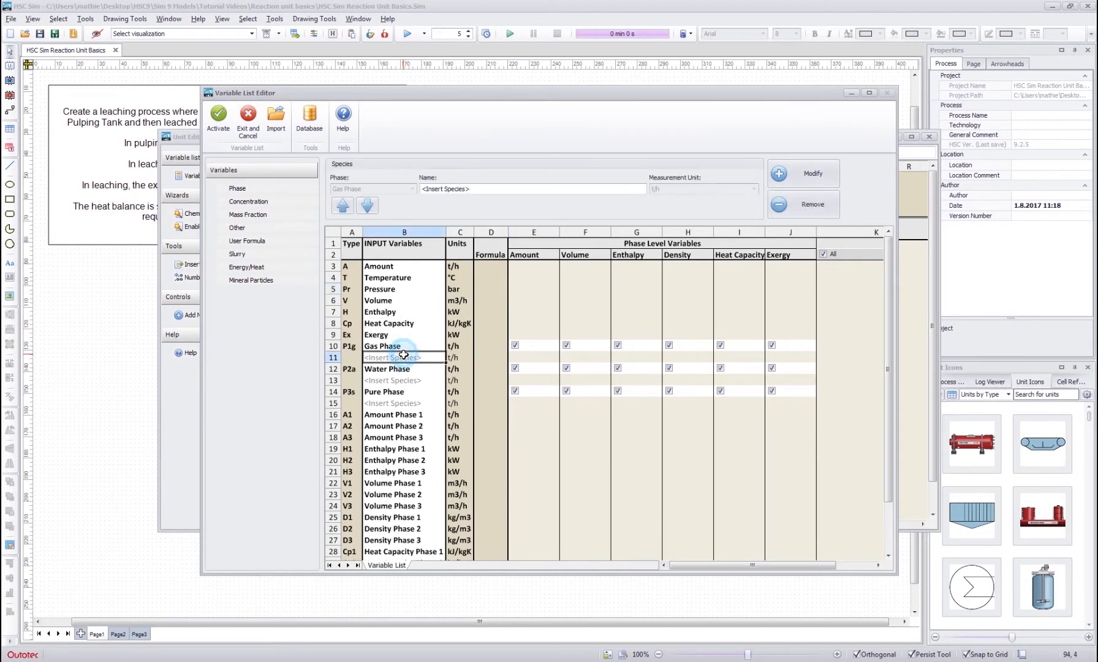
click(391, 380)
click(393, 404)
click(403, 383)
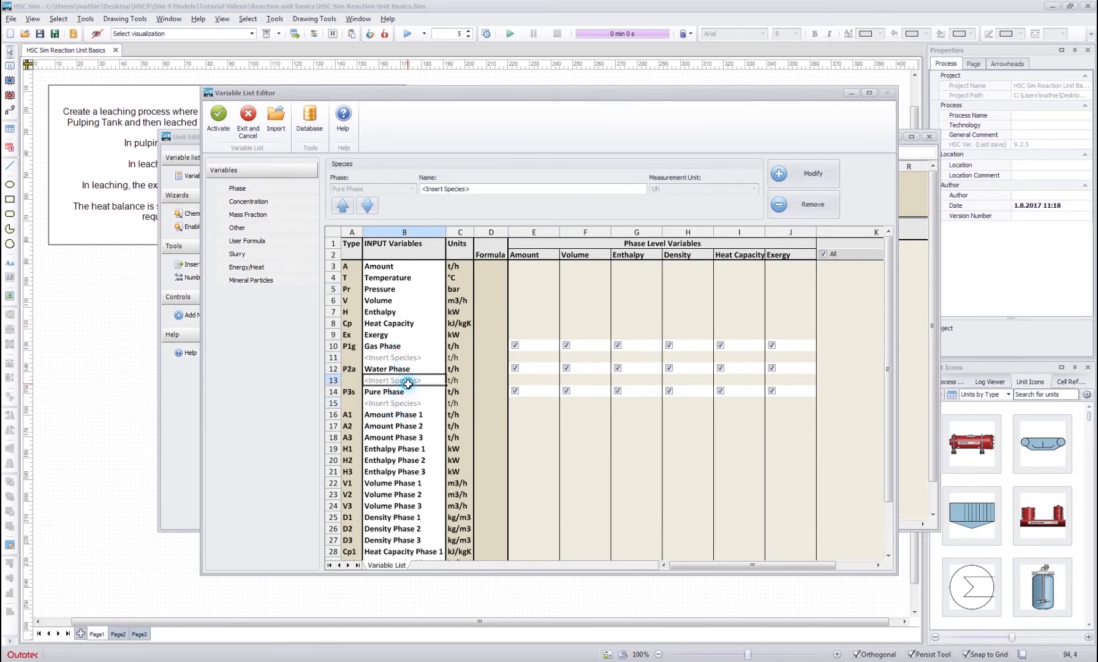
click(399, 361)
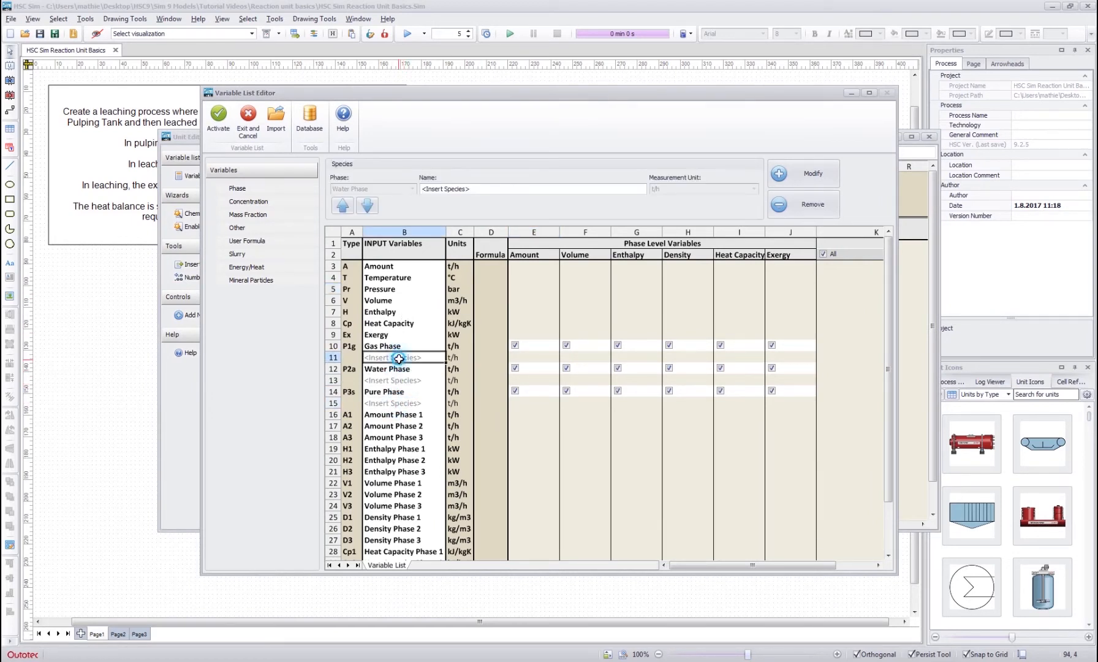
click(399, 404)
click(395, 381)
click(395, 358)
click(394, 380)
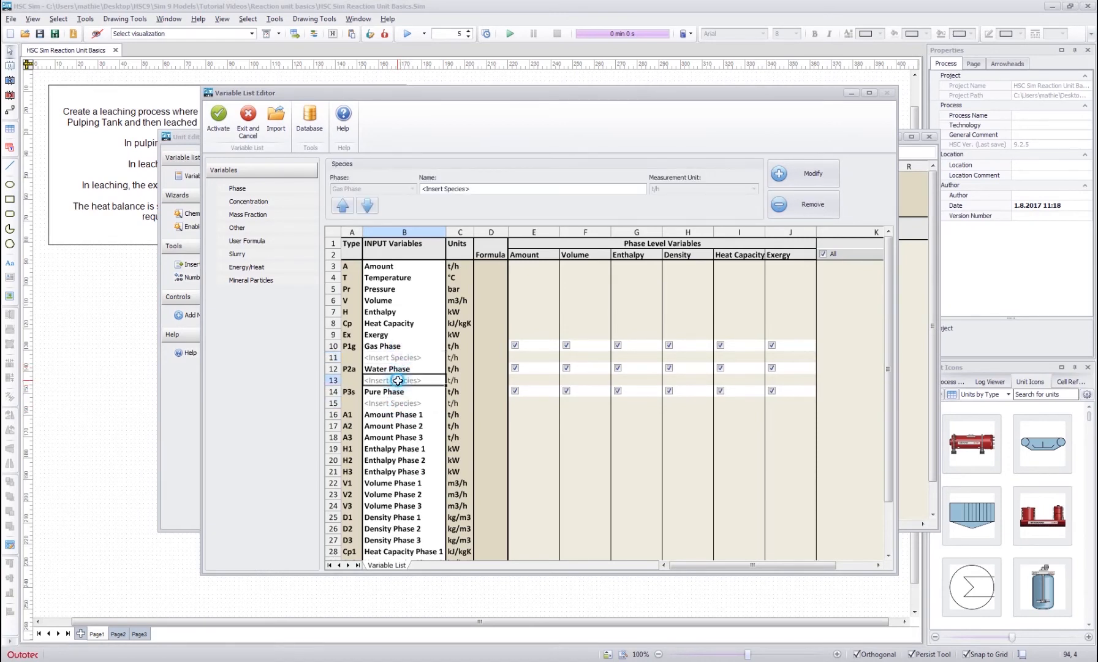
click(393, 403)
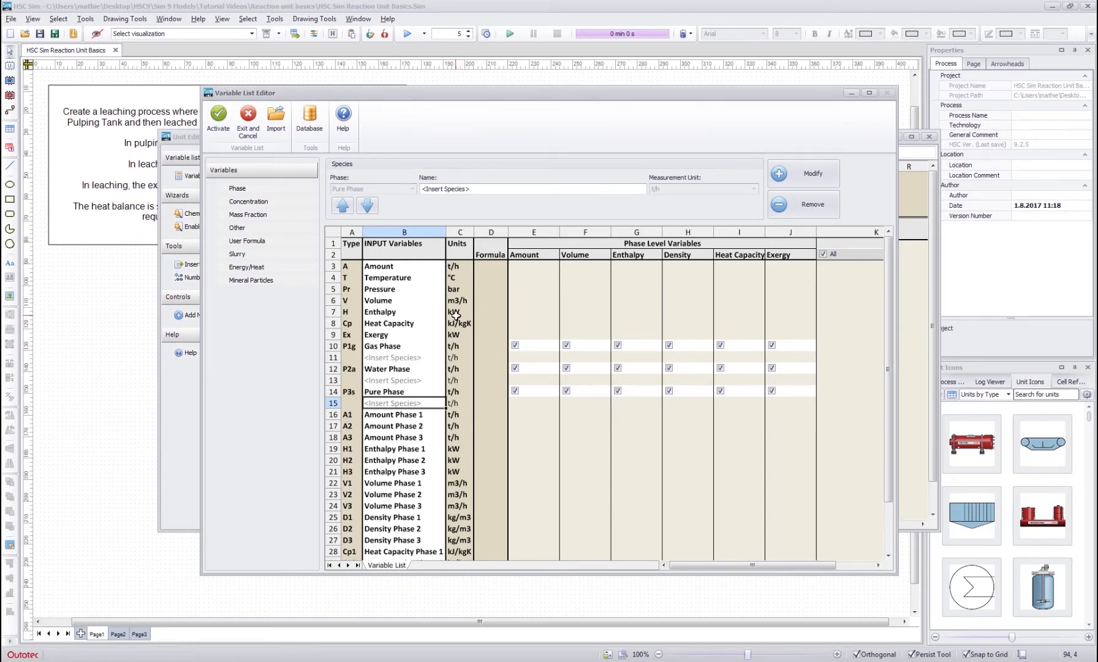
- Examine the general stream variables and the amount, enthalpy, volume, density, heat capacity and exergy variables of each phase
click(510, 312)
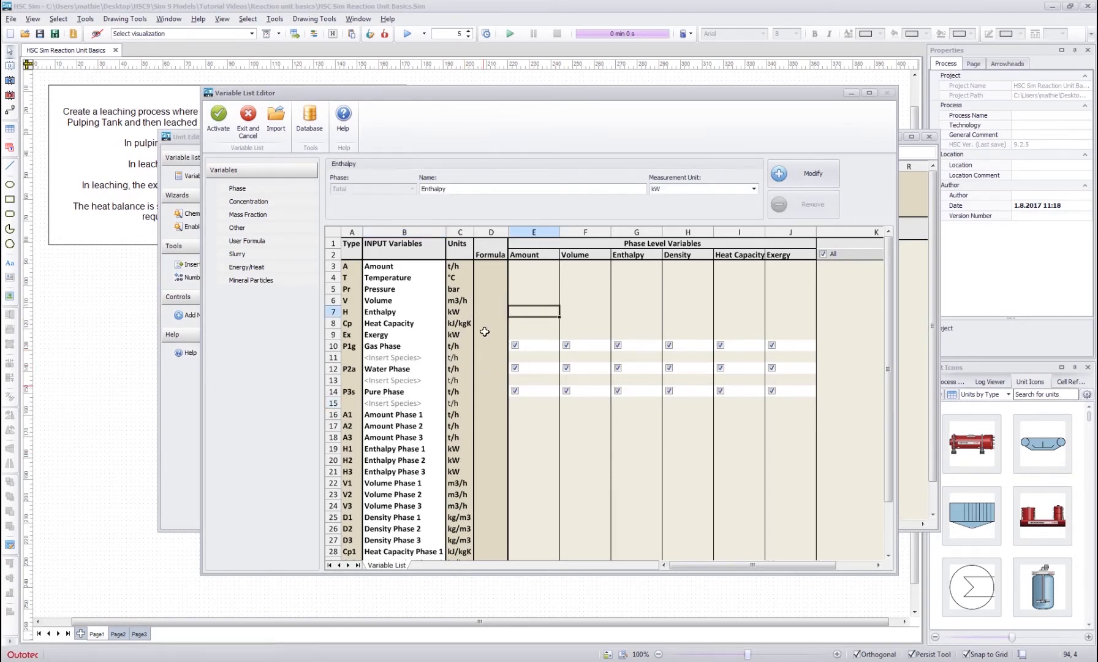
click(491, 323)
scroll(411, 353, down, 3)
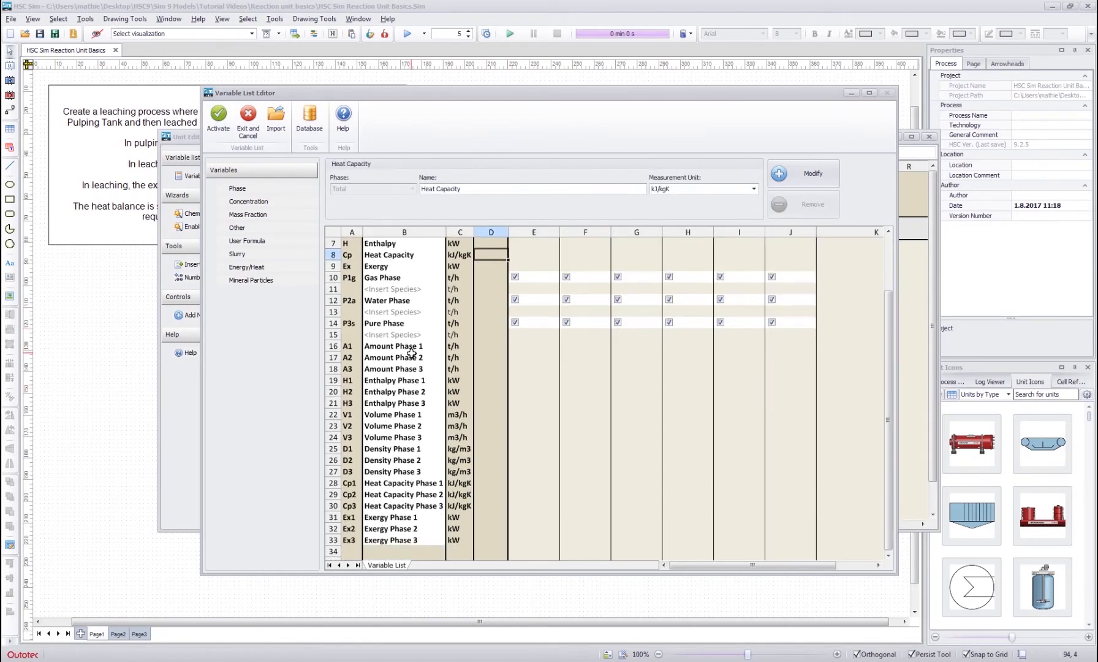
scroll(432, 346, up, 3)
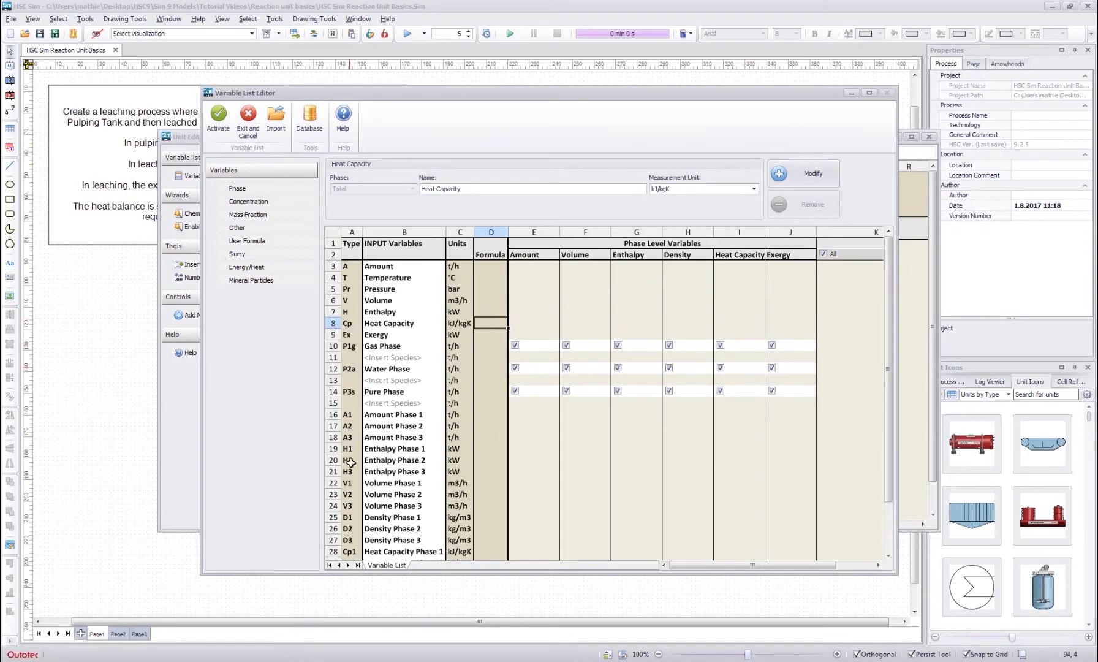
scroll(394, 425, down, 3)
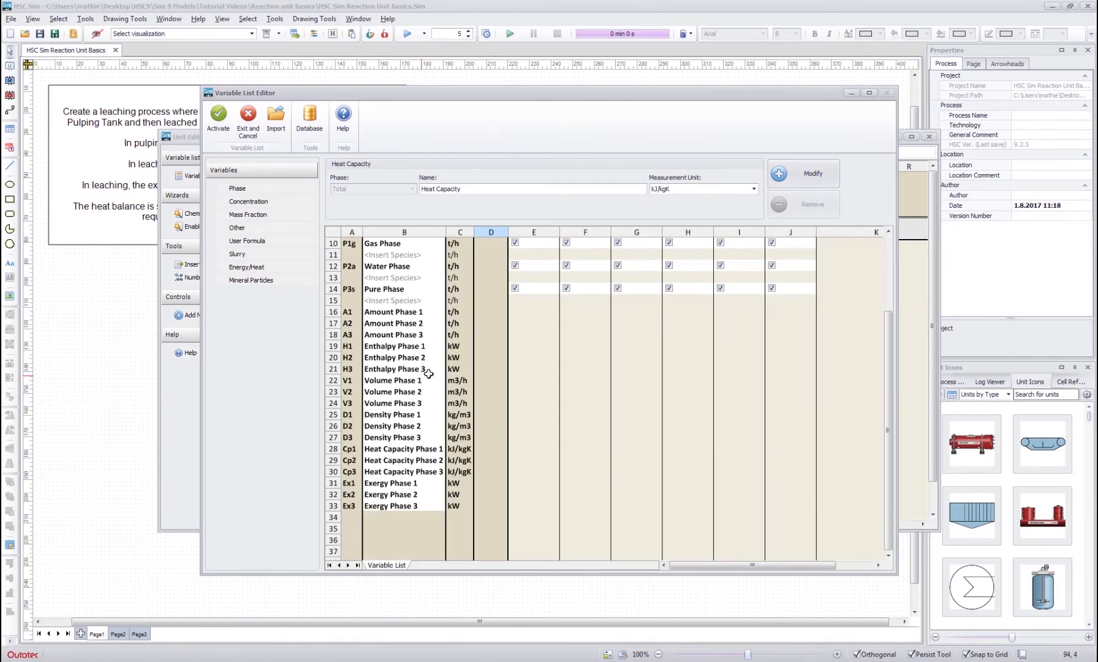
scroll(416, 426, up, 2)
scroll(476, 367, up, 1)
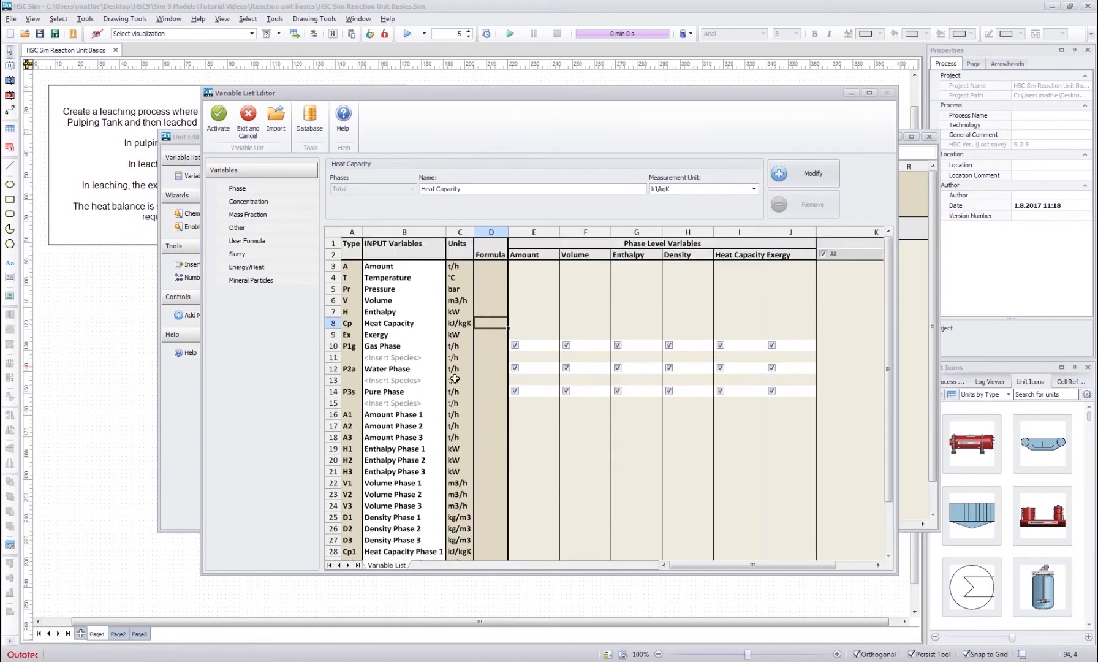
scroll(355, 397, down, 2)
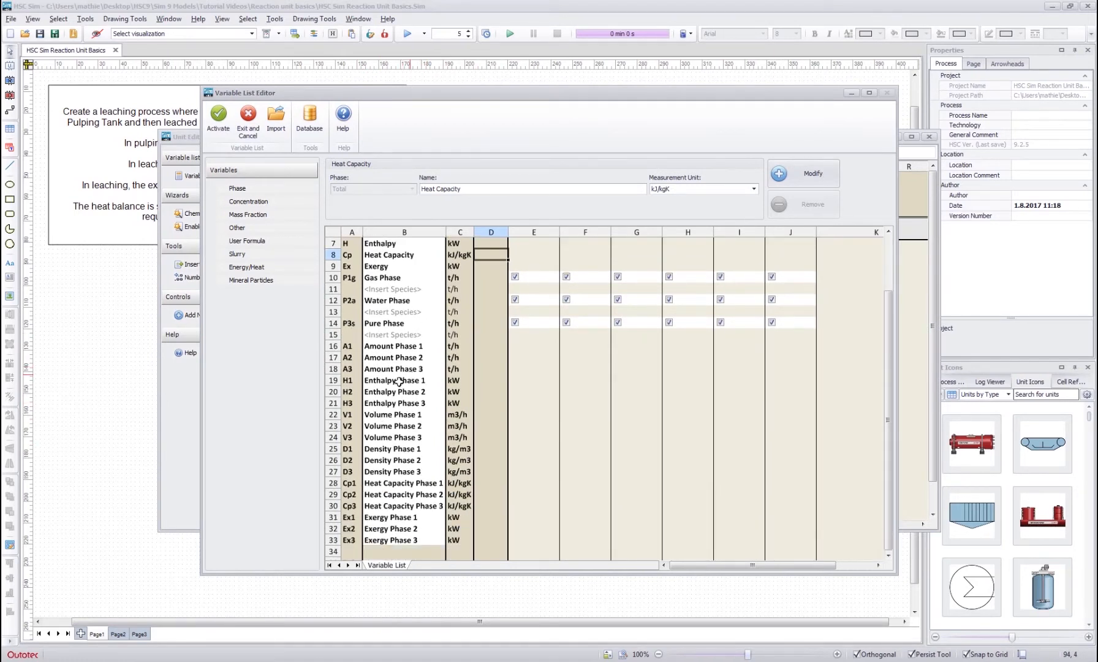
scroll(456, 402, up, 2)
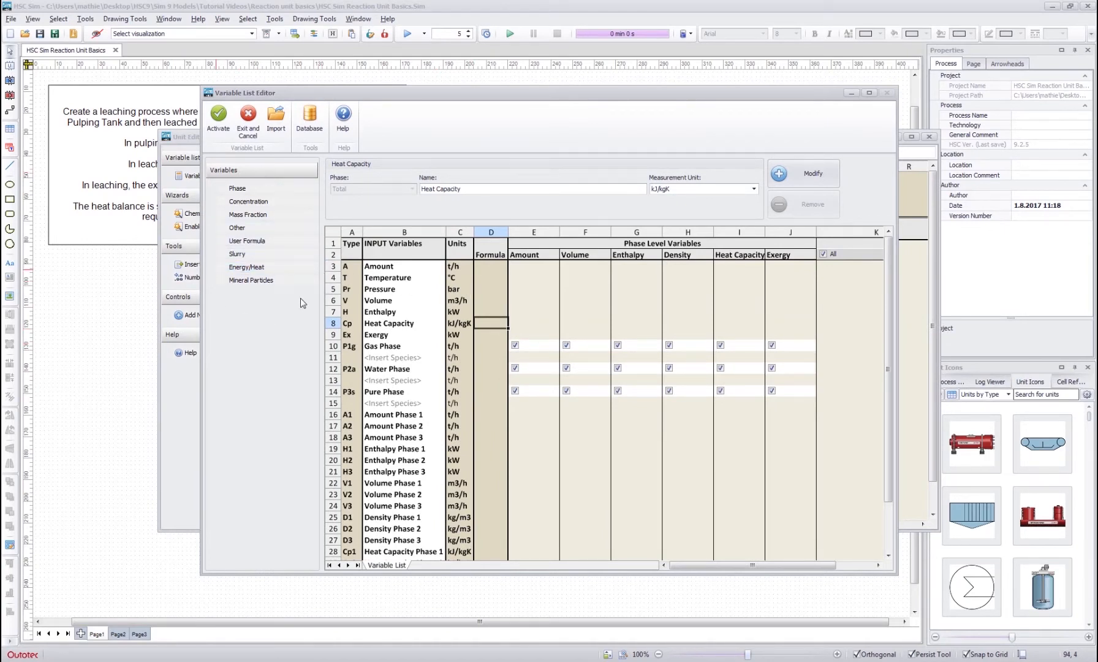
click(534, 309)
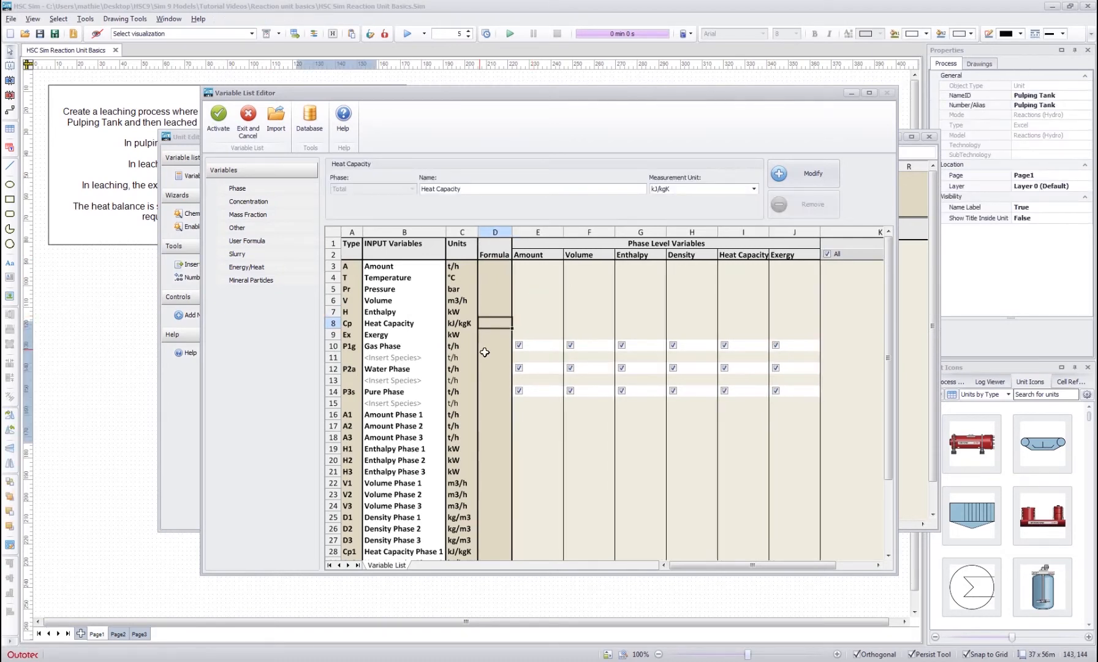
- Insert the species O2(g) and N2(g) under the Gas Phase of the input variables
click(467, 346)
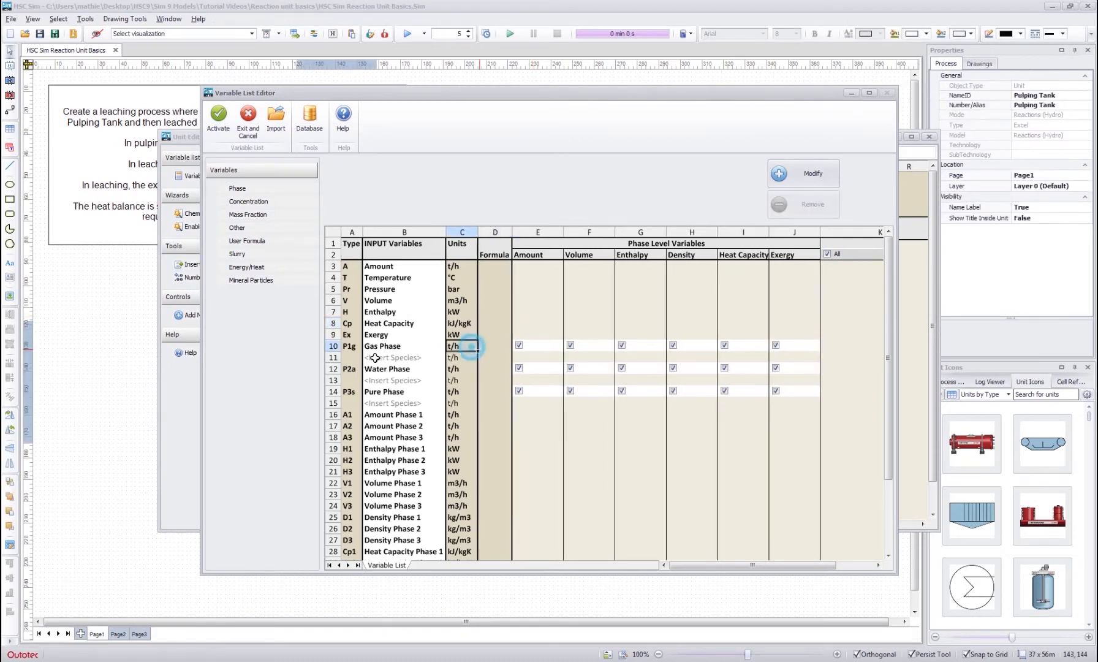
click(376, 358)
text(O2)
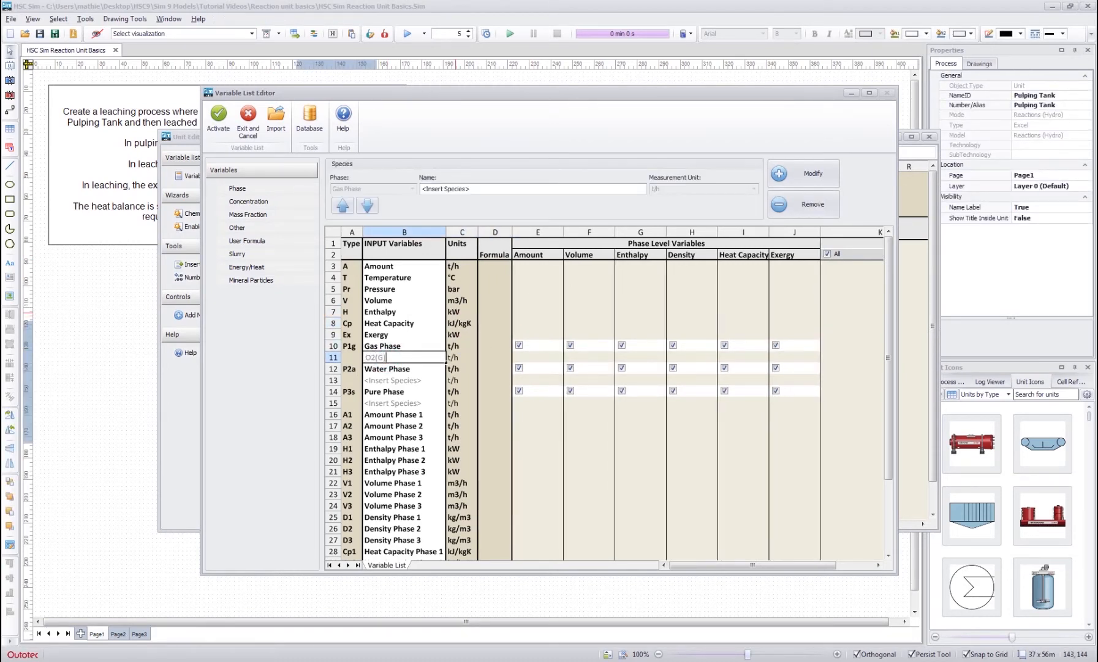
text((G))
key(BackSpace)
key(Return)
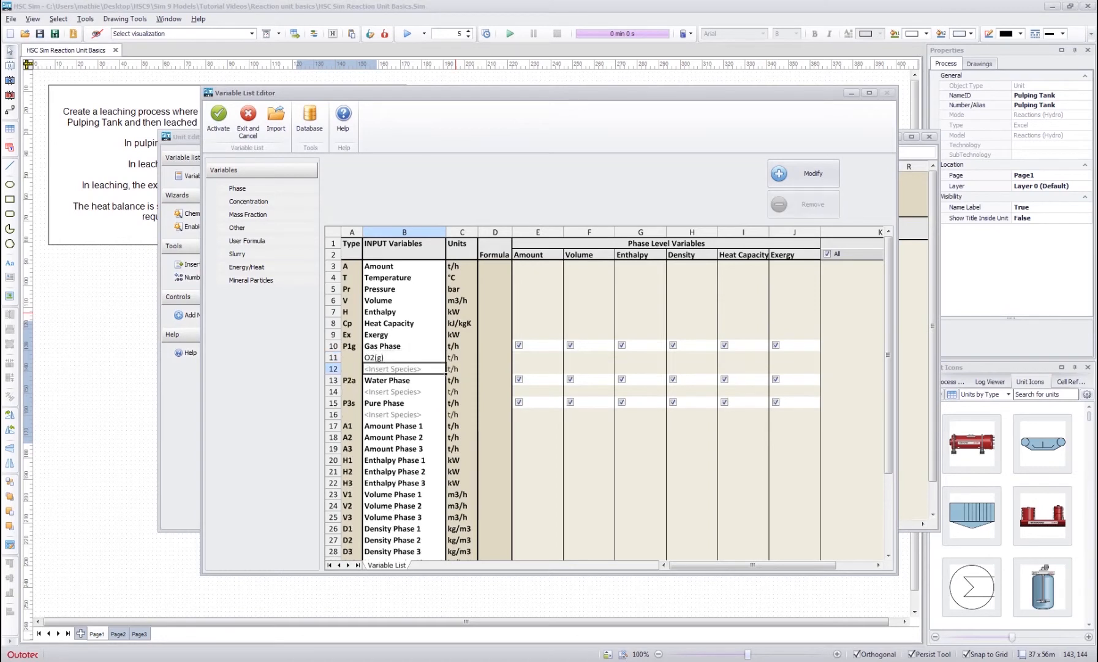
text(N2(g)
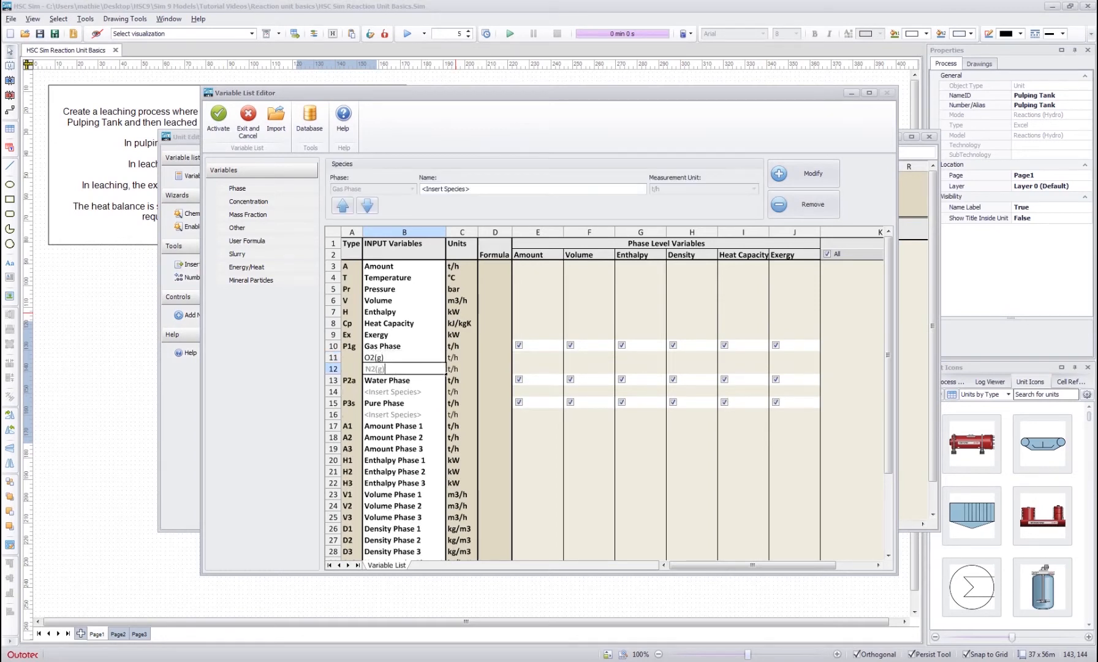
key(Return)
- Insert the species H2O and H2SO4 under the Water Phase
key(Down)
key(Down)
text(H)
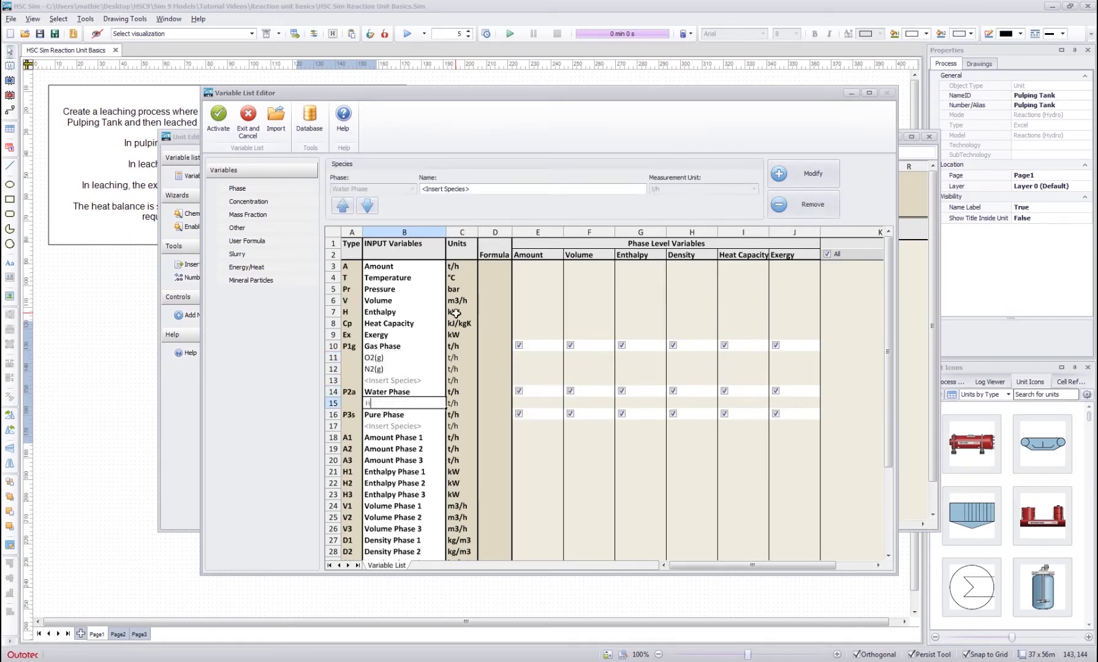
text(2()
key(Return)
text(H2SO)
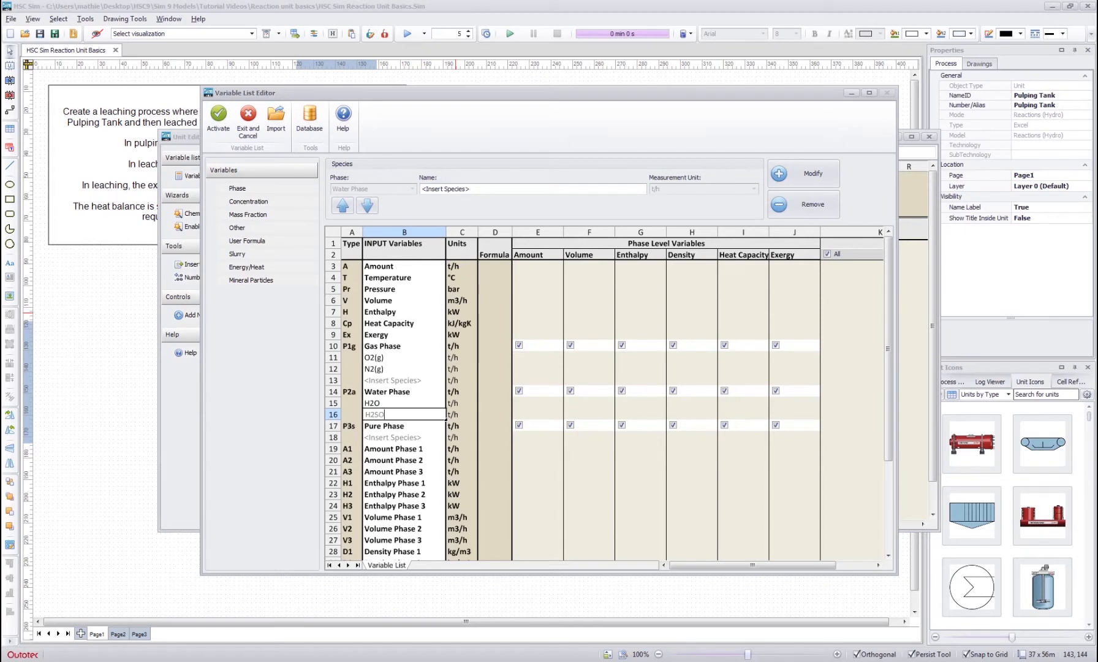
text(4)
key(Return)
- Add the ions Cu(+2a), SO4(-2a) and H(+a) to the Water Phase species
text(C)
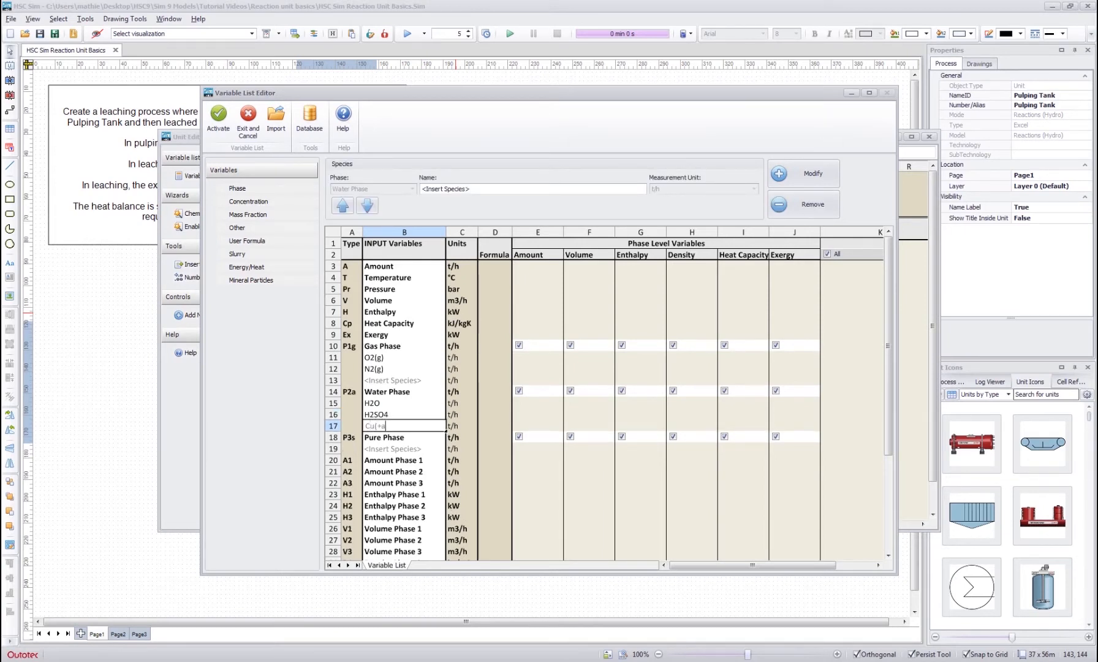
text(u(+2a))
key(Return)
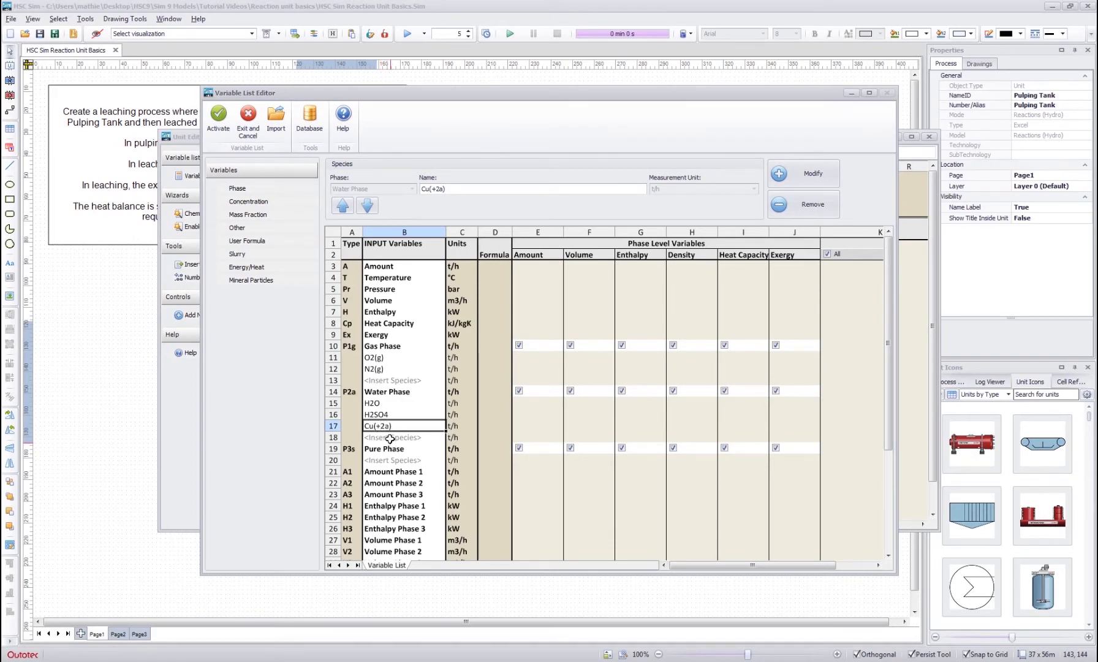
click(390, 438)
text(SO4(-2a)
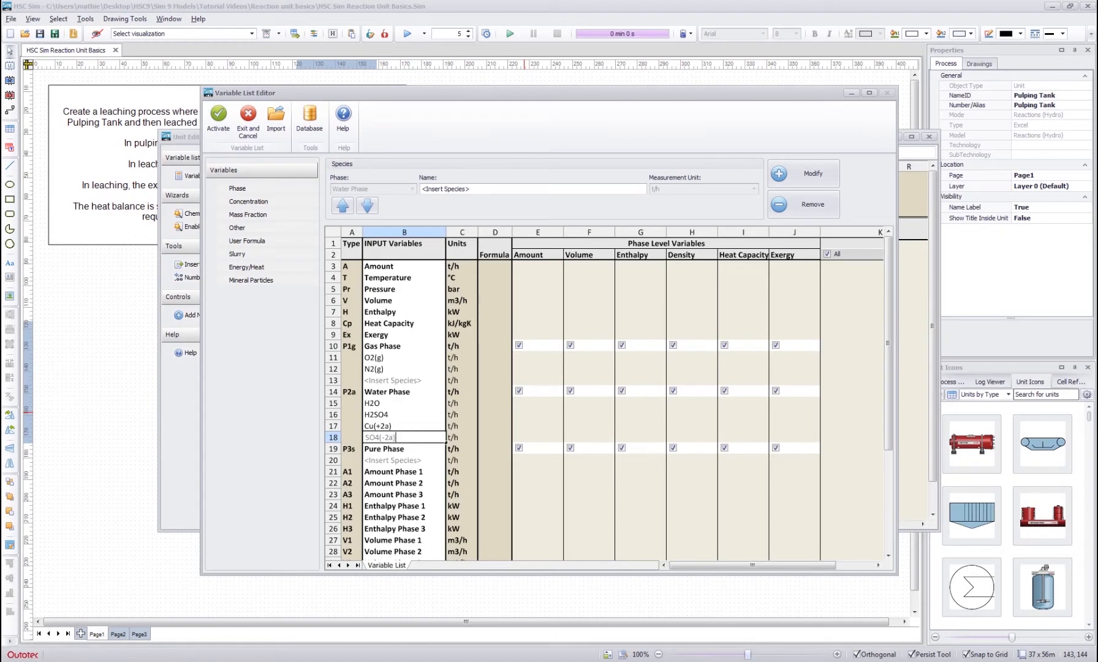
key(Return)
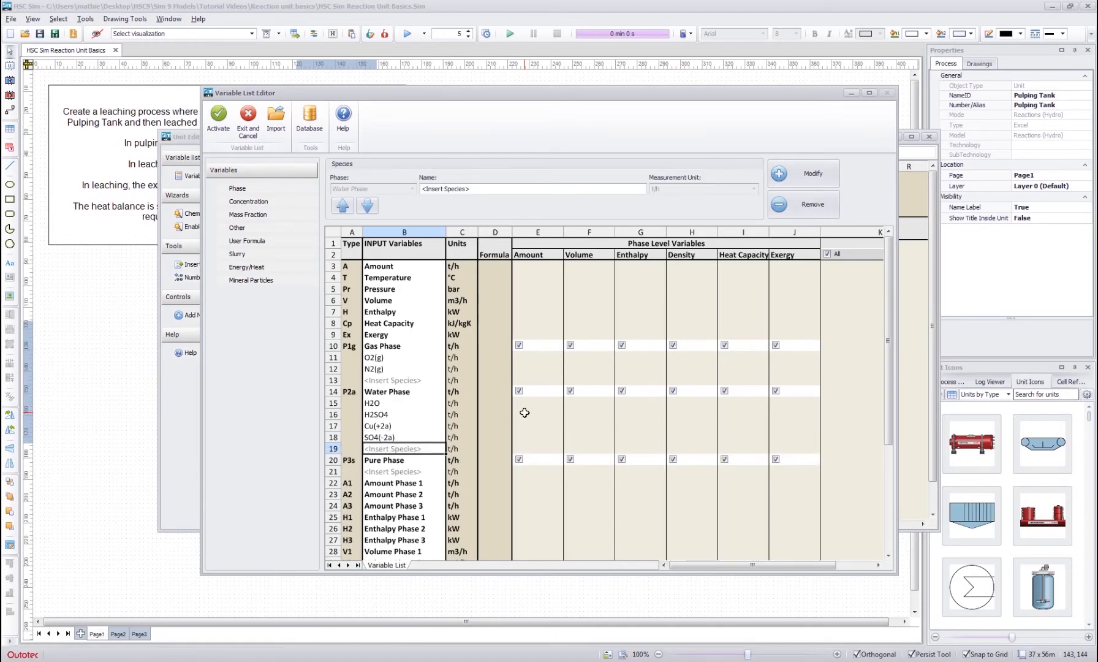
text(H(+a)
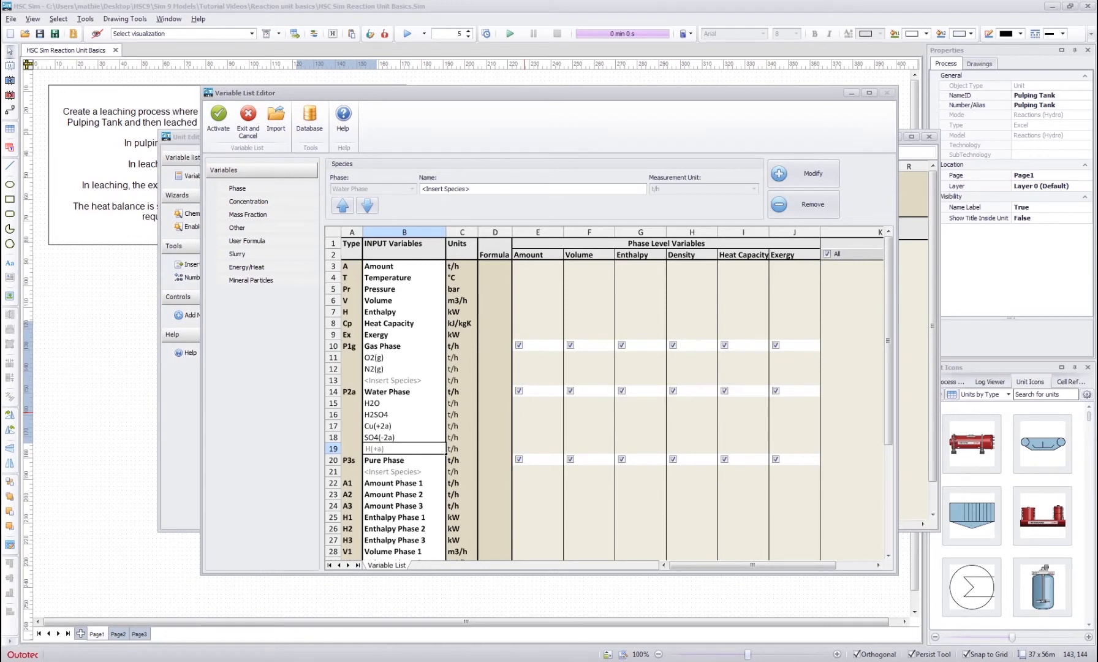
key(Return)
- Insert the species CuS and S under the Pure Phase
key(Down)
key(Down)
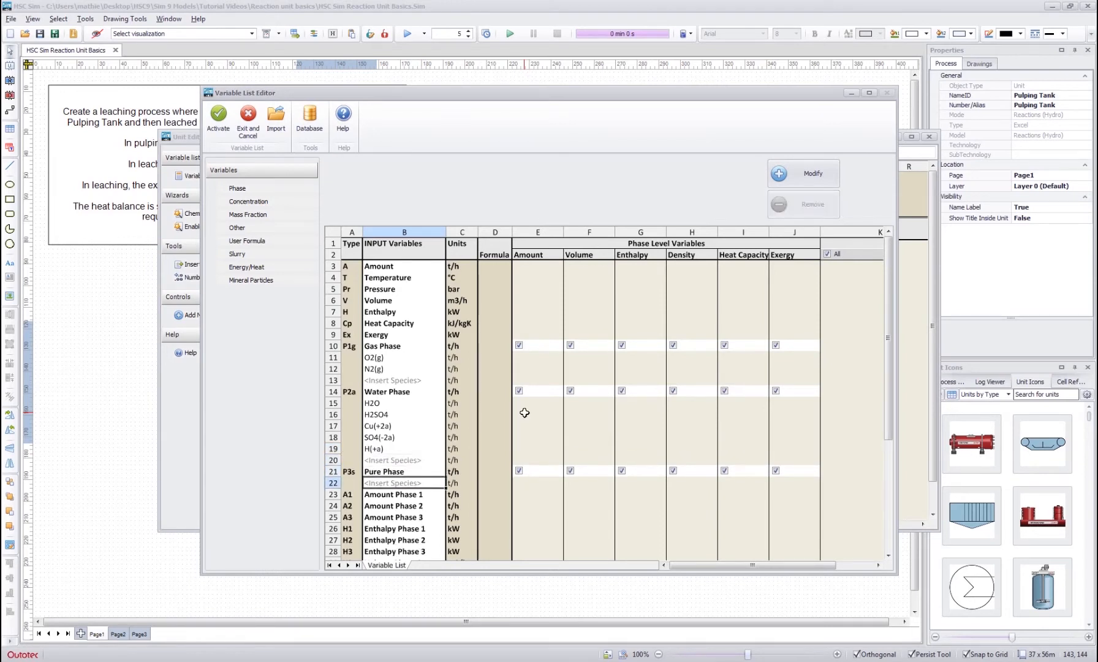
text(CuS)
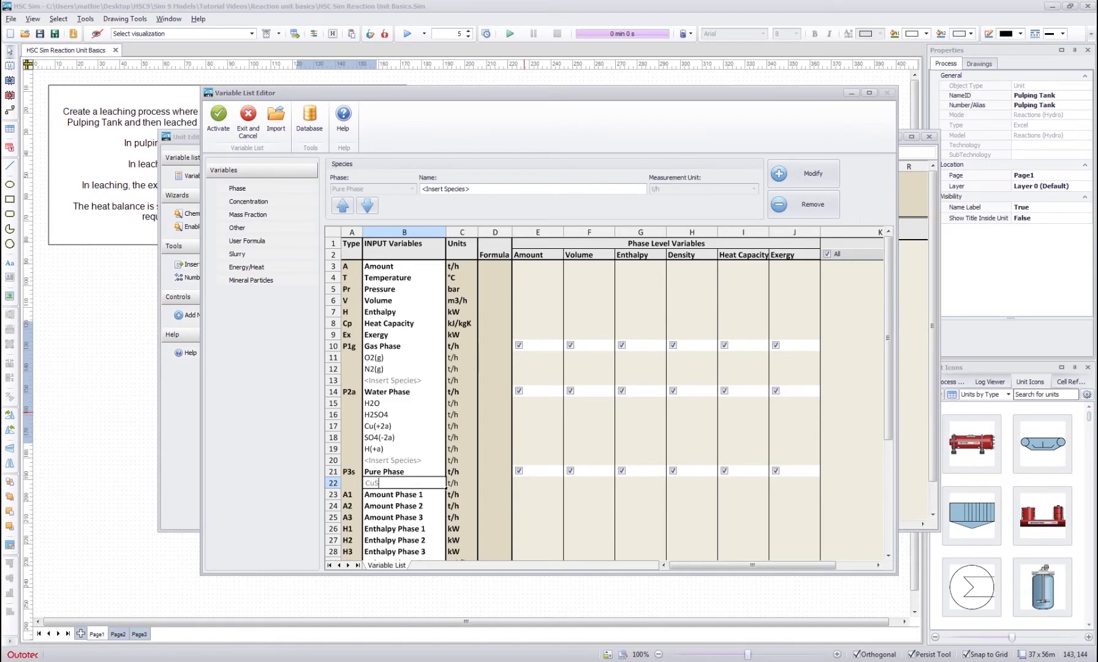
key(Return)
text(S)
key(Return)
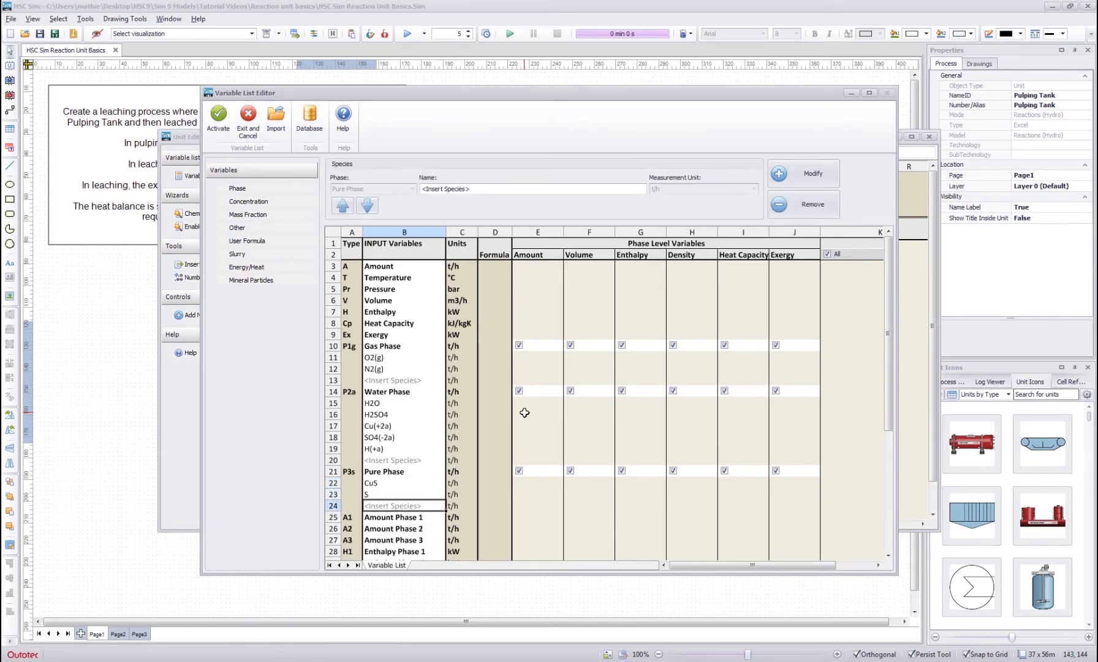
key(Up)
key(Up)
key(Right)
key(Right)
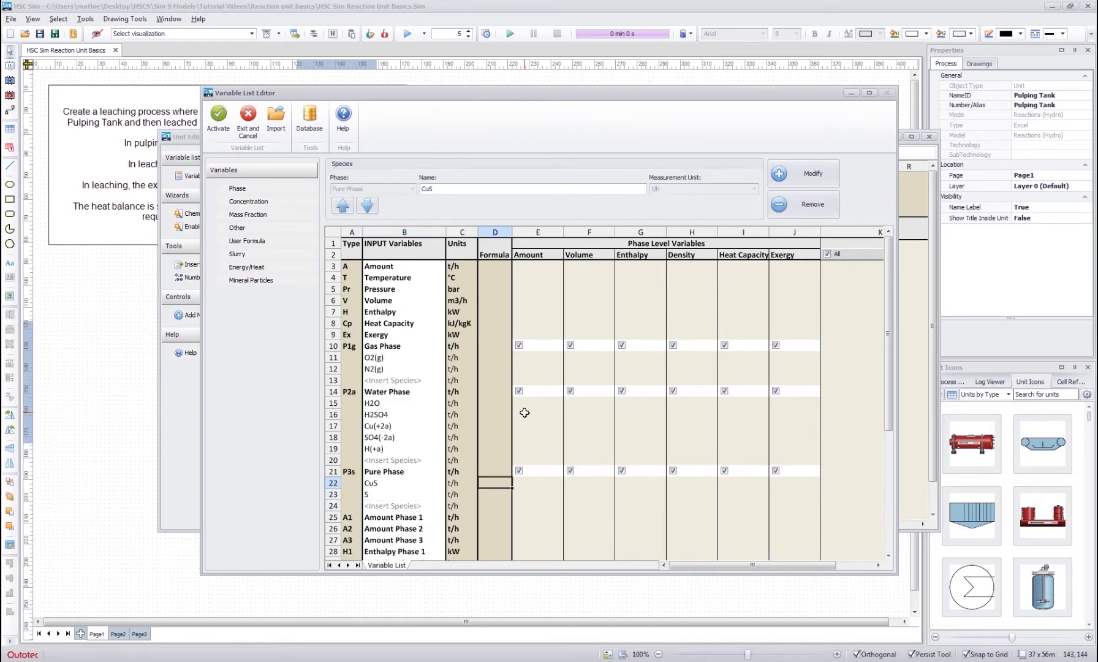
click(501, 311)
click(494, 414)
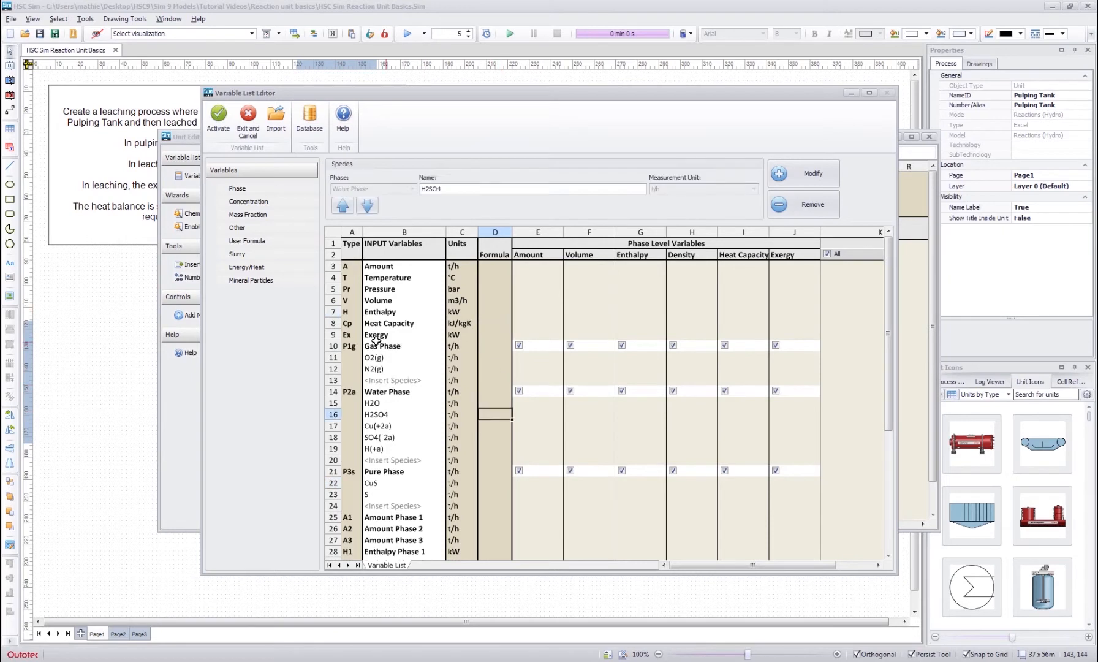
- Change the Gas Phase's measurement unit to Nm3/h
click(403, 346)
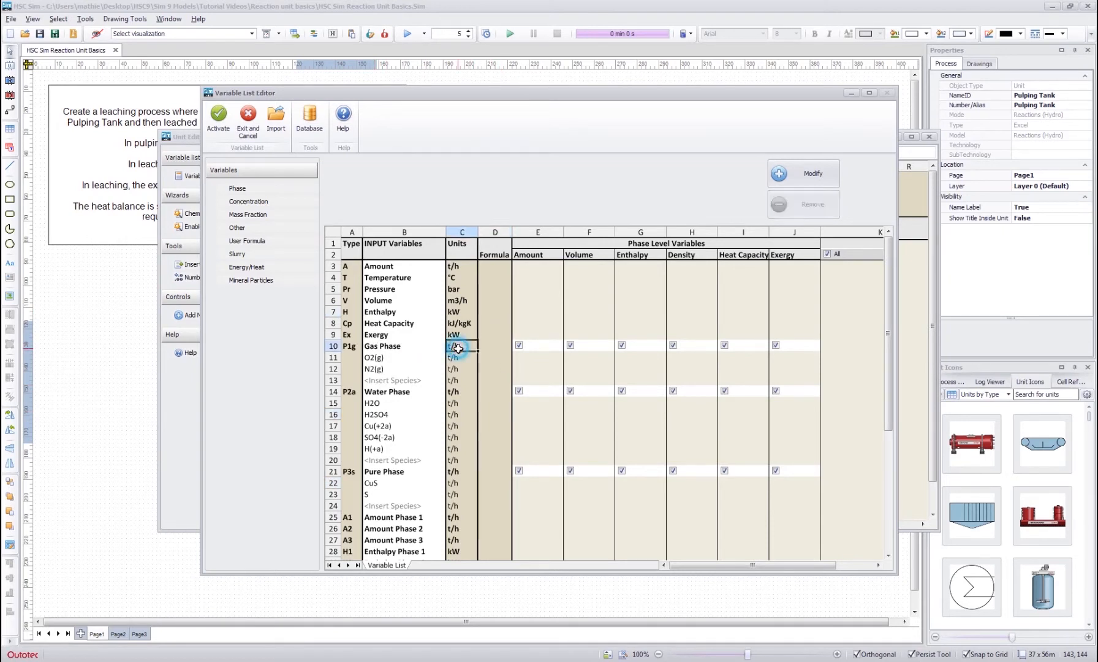
click(395, 392)
click(389, 472)
click(395, 396)
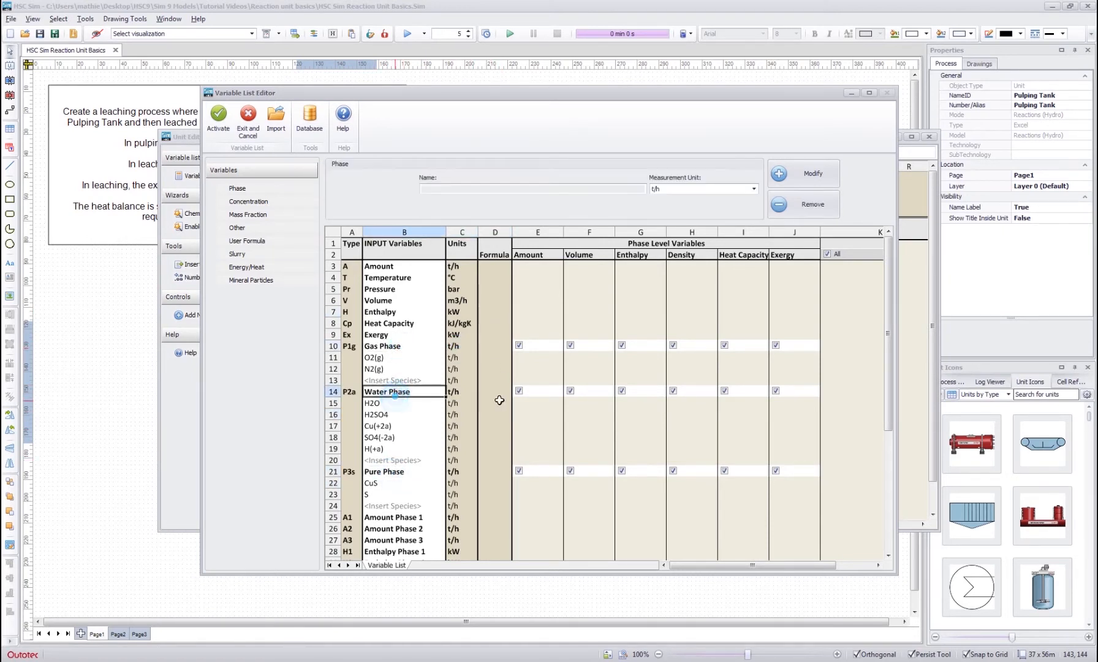
click(395, 348)
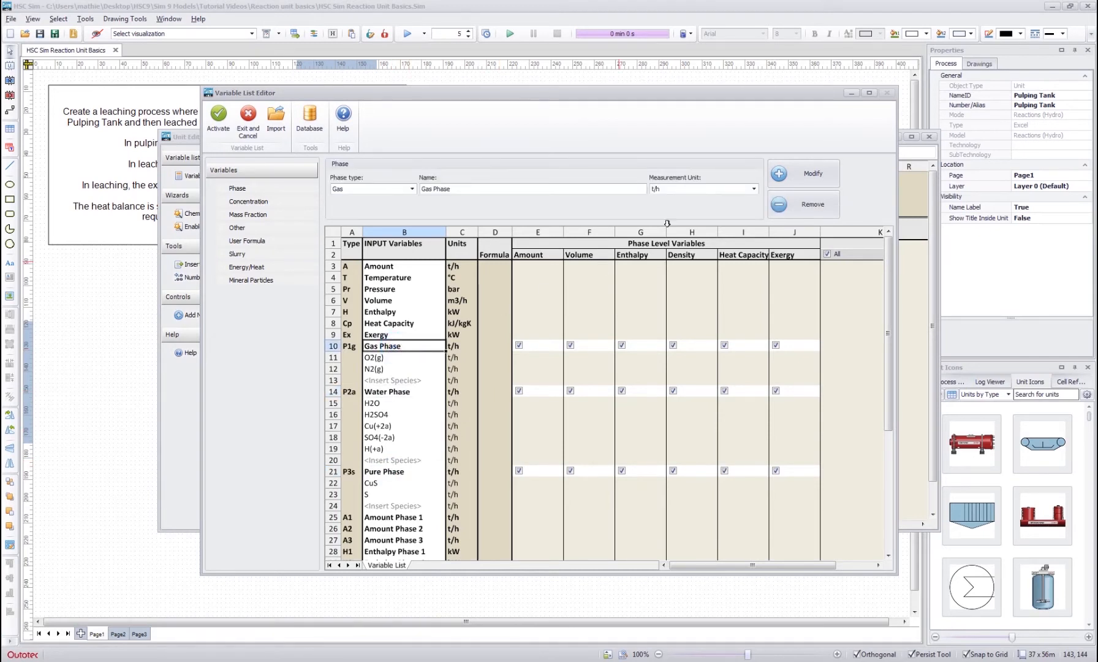
click(754, 191)
click(695, 216)
click(790, 174)
click(514, 290)
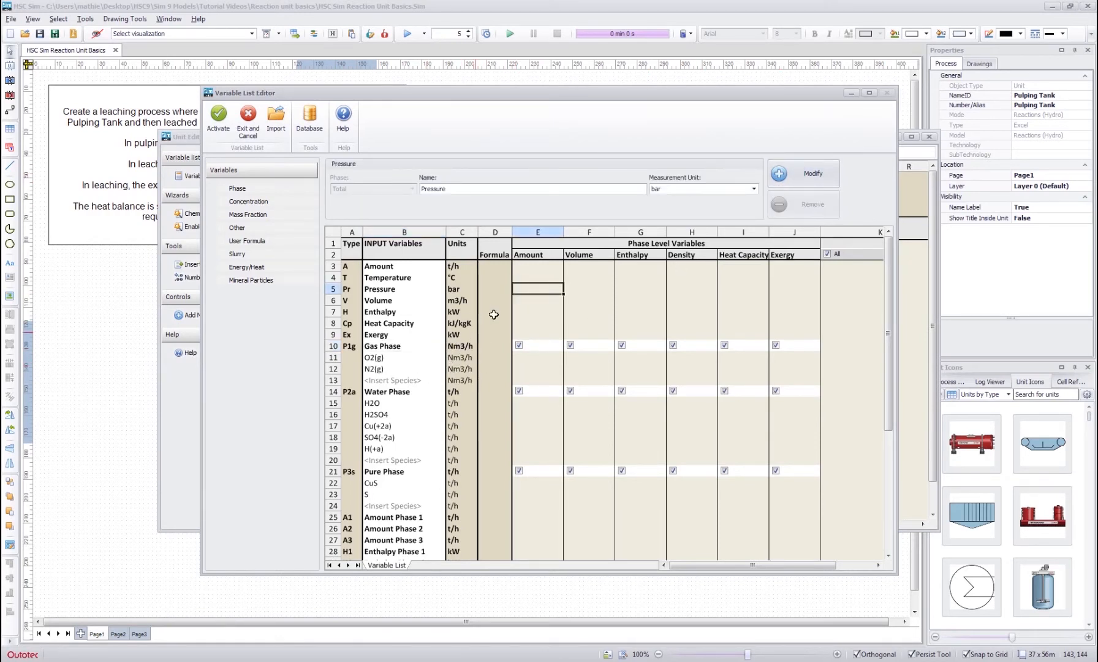
- Examine the phase density variables, particularly Density Phase 2, and the dissolved species listed under the Water Phase
click(491, 394)
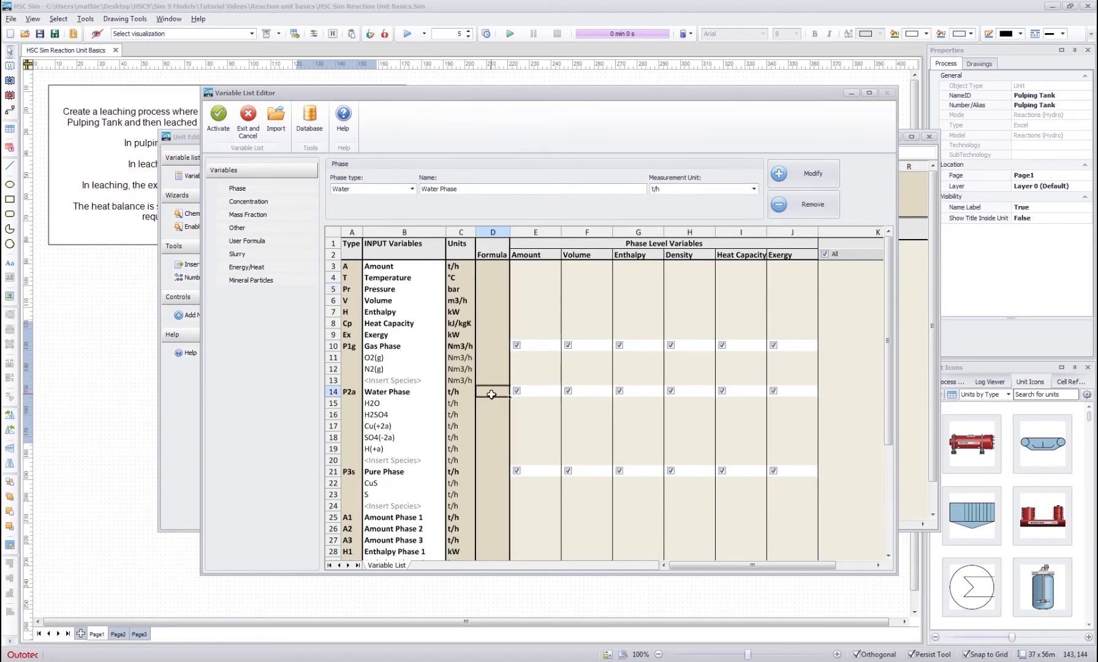
scroll(491, 394, down, 5)
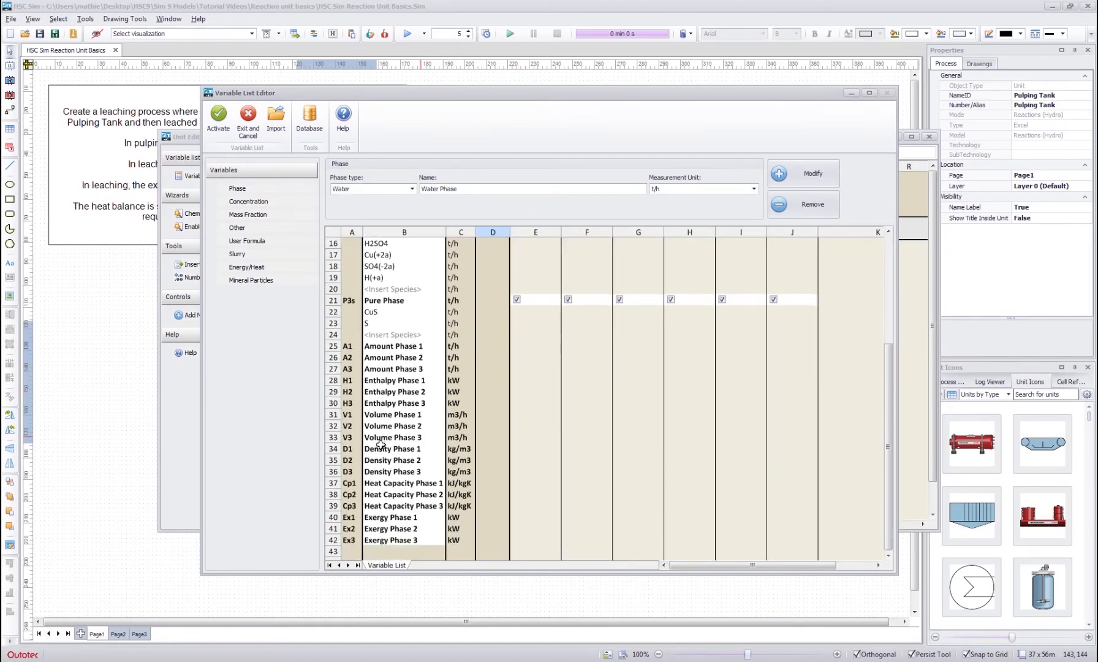
drag(352, 445, 470, 473)
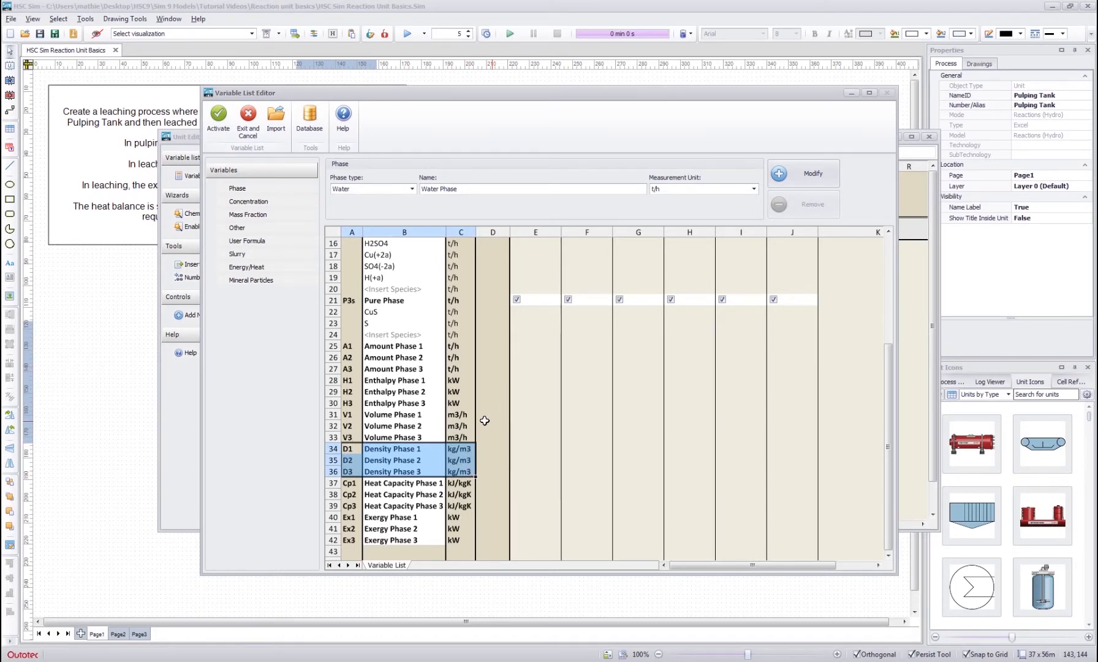
drag(354, 461, 465, 464)
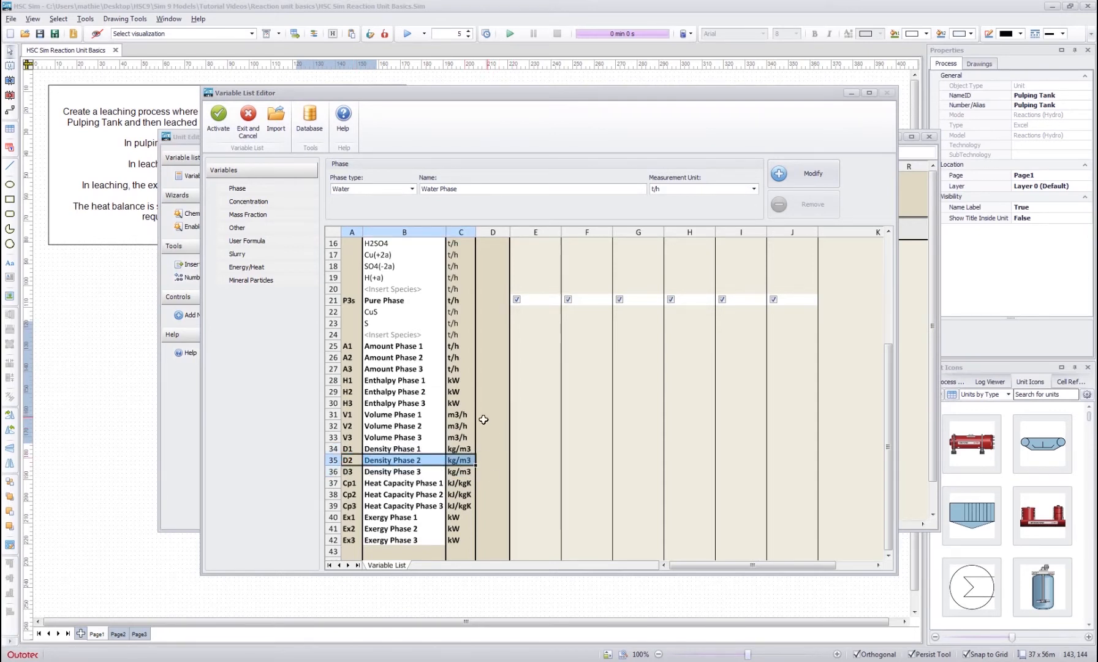
scroll(490, 438, up, 4)
click(392, 369)
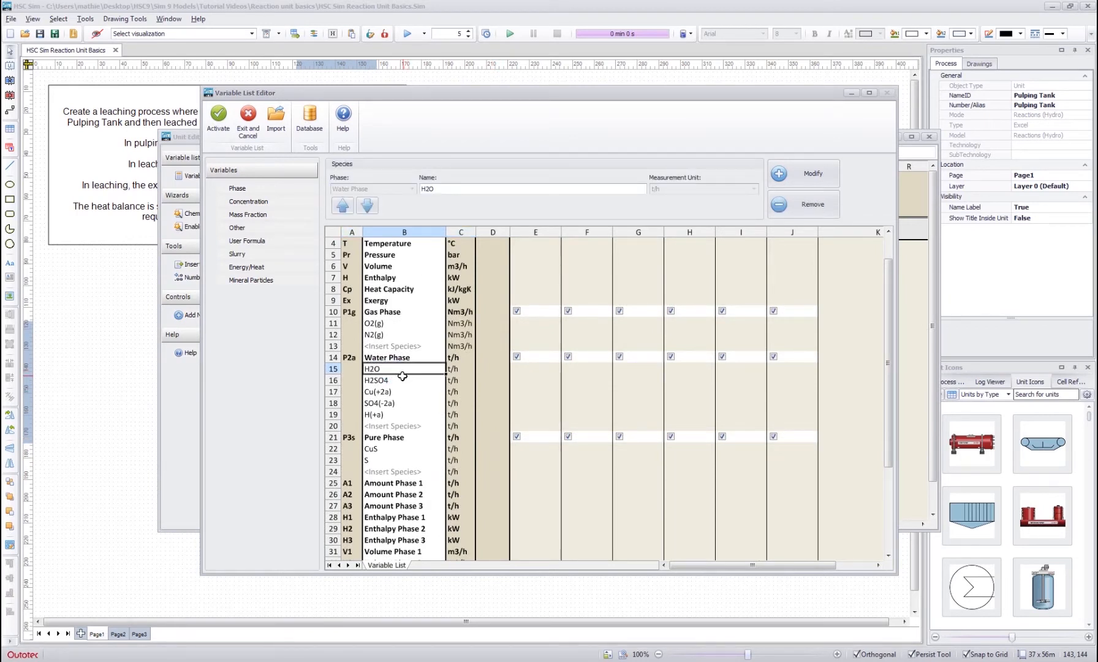
click(392, 380)
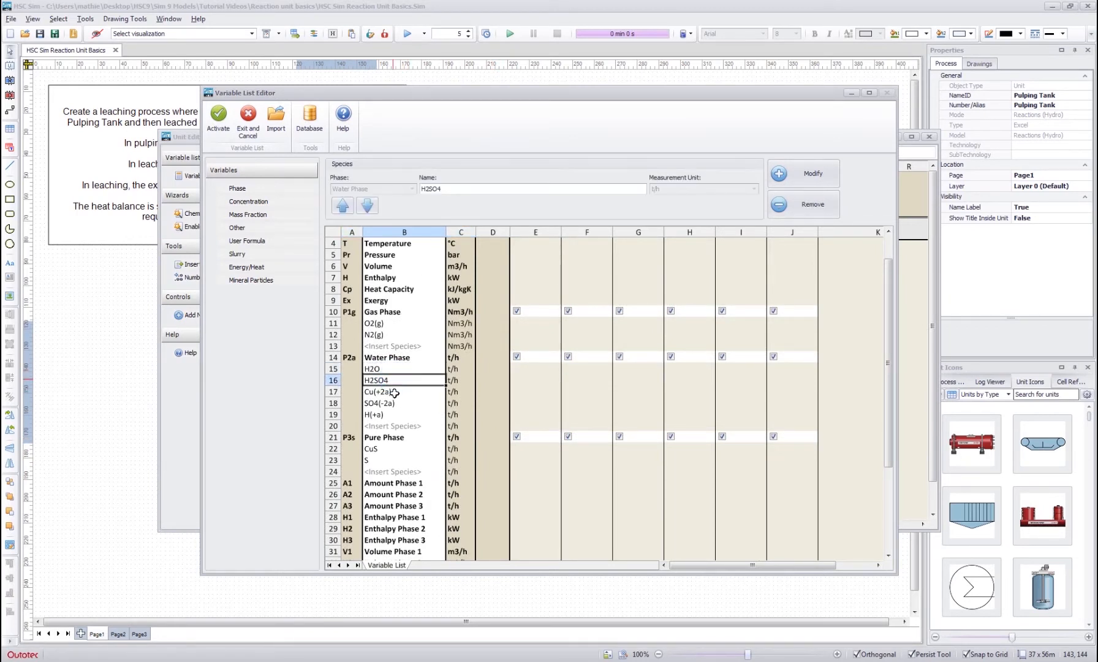
drag(394, 392, 386, 423)
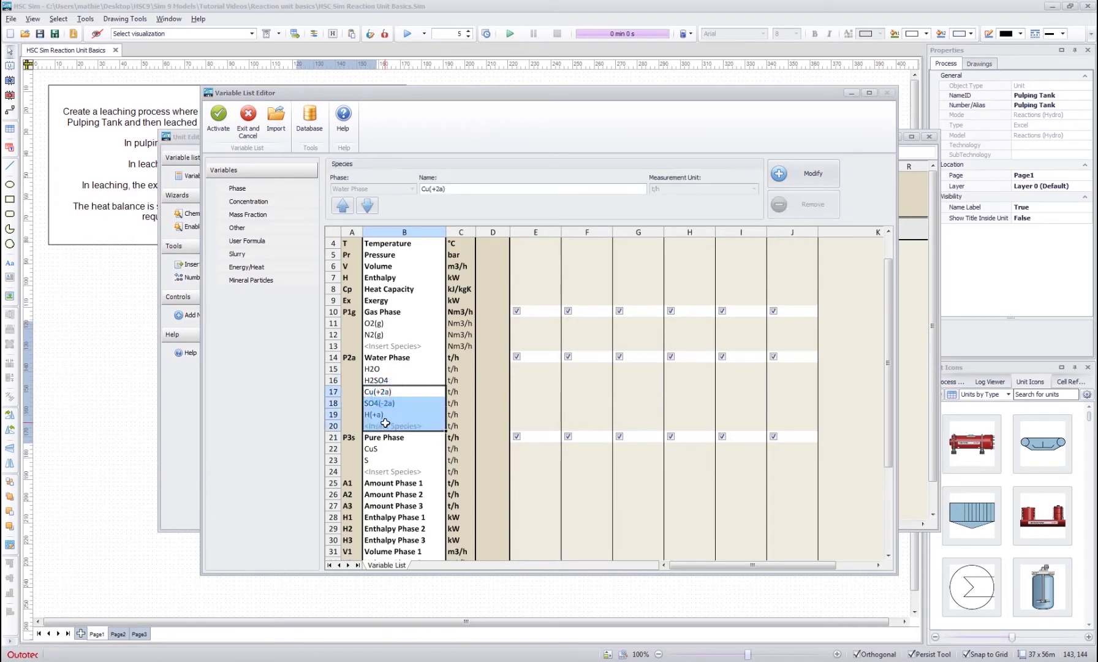
click(492, 395)
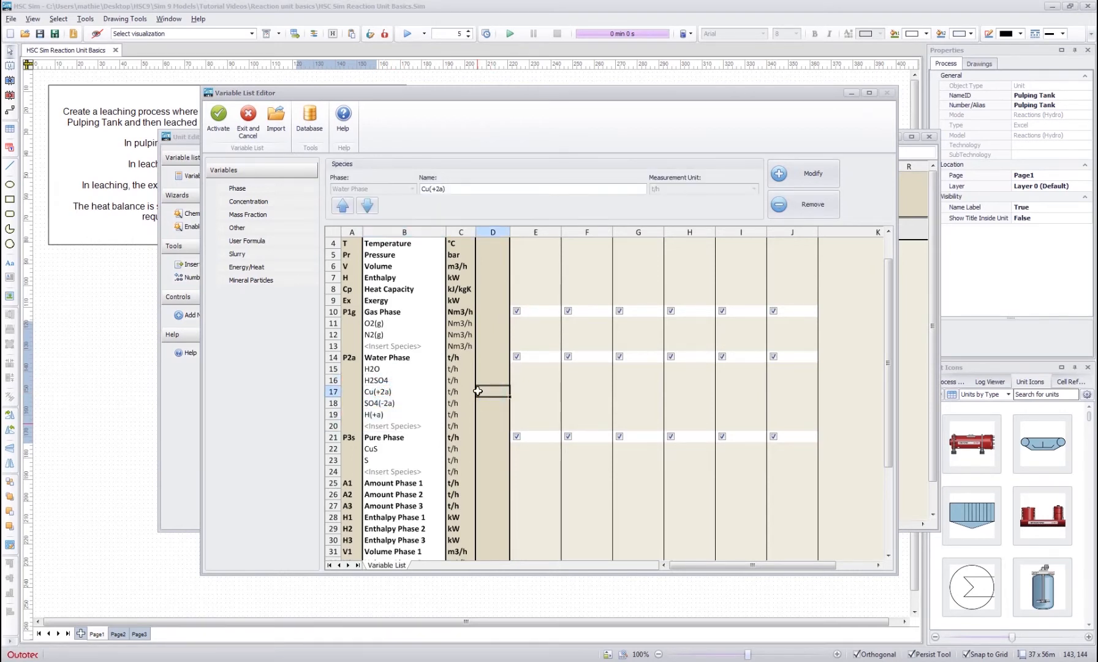
- Add a Water Phase mass fraction variable pairing the listed compound H2SO4 with H2SO4 from the density database
scroll(478, 391, up, 3)
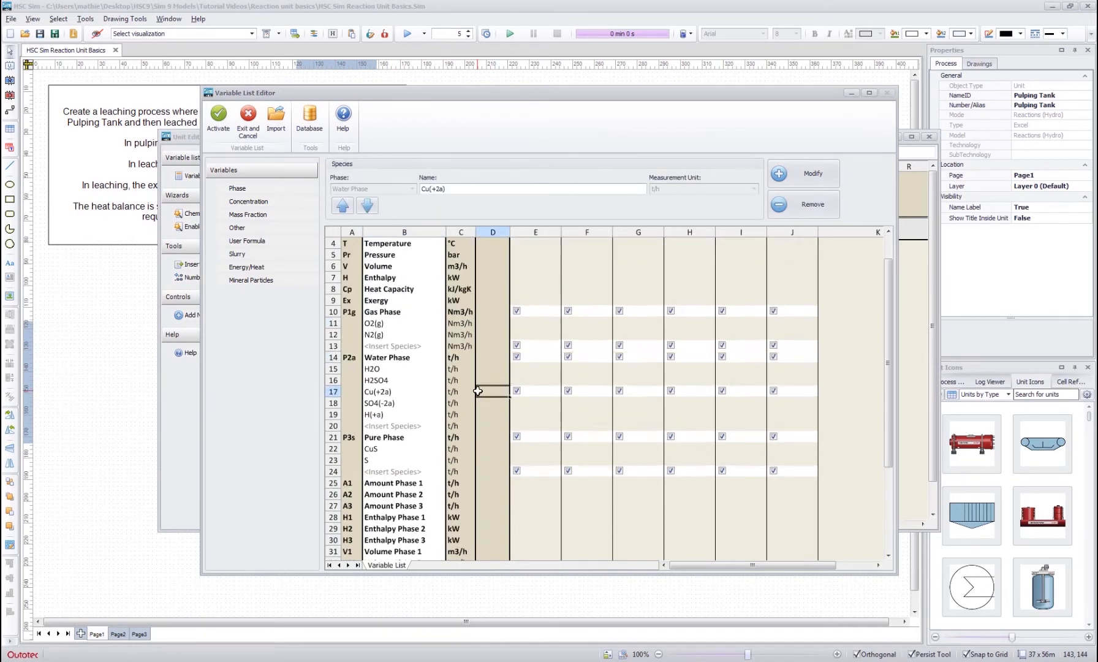
click(263, 216)
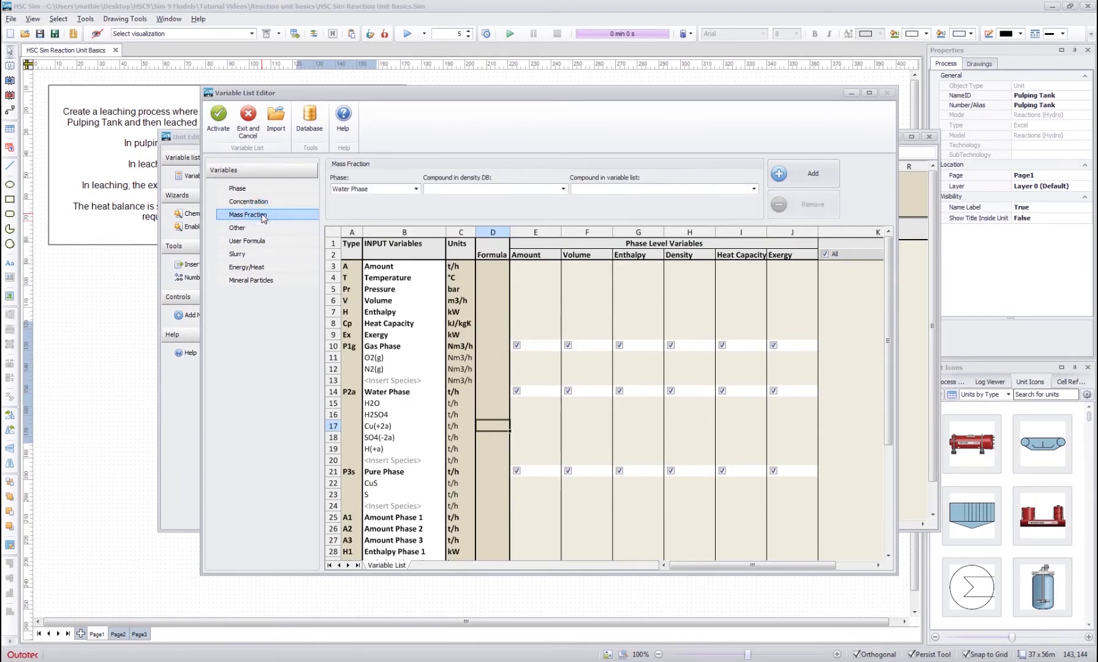
click(678, 190)
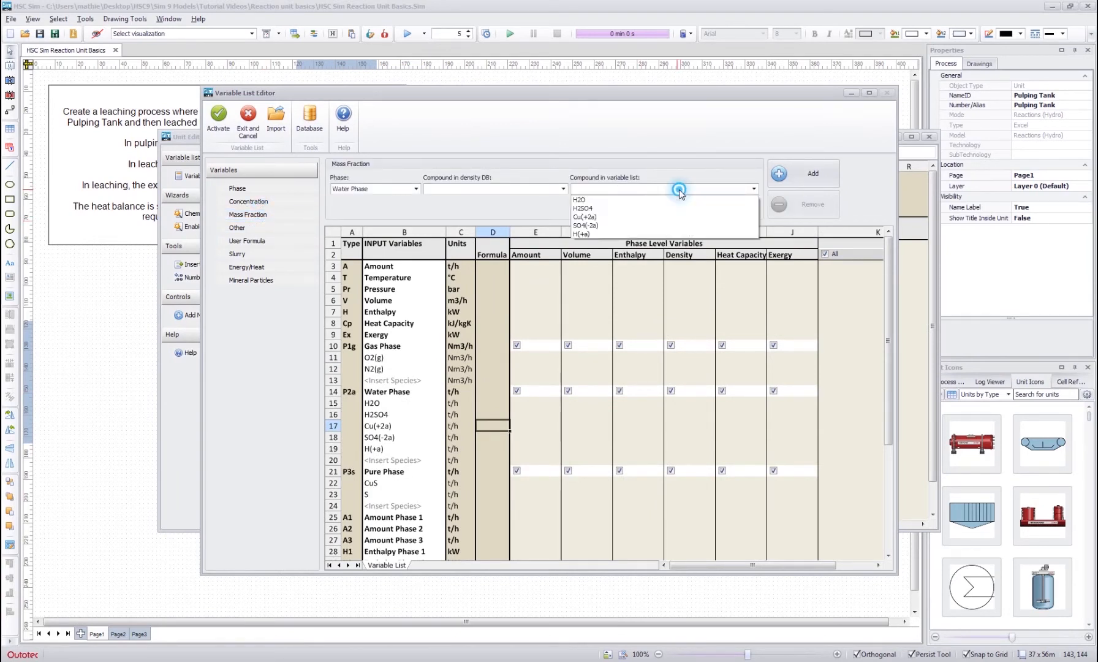
click(588, 209)
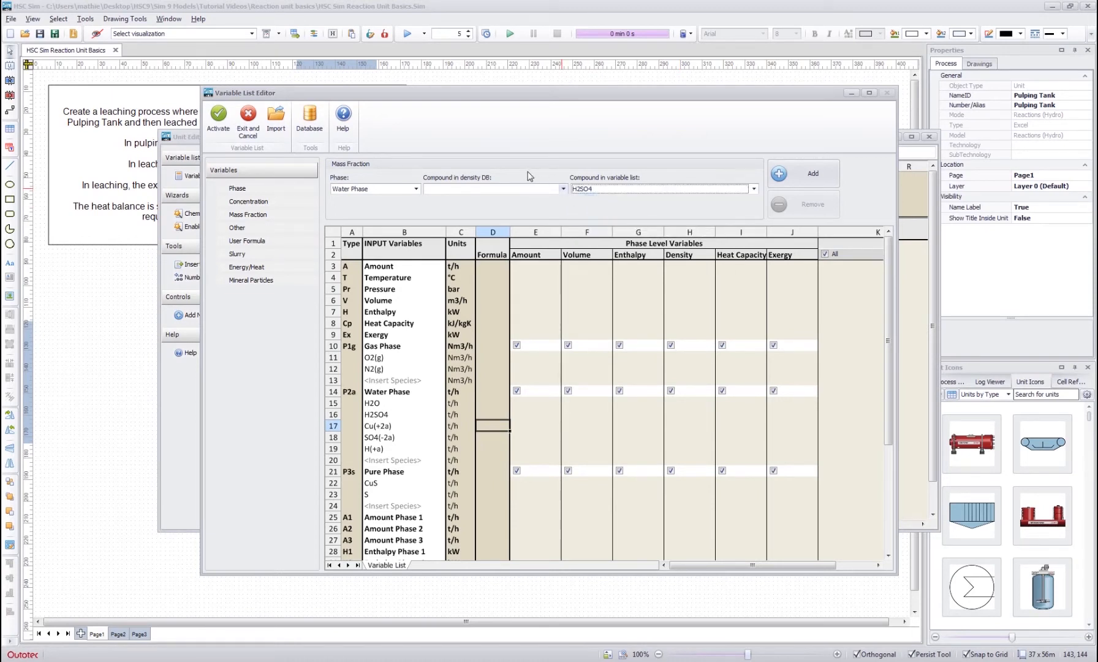
click(563, 188)
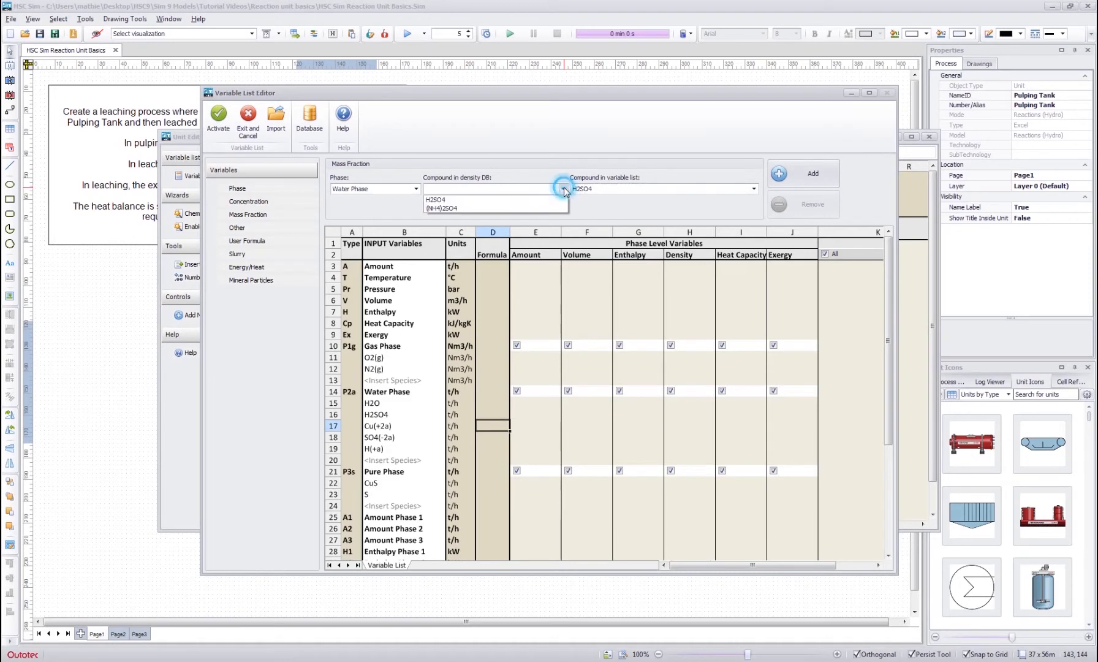
click(439, 200)
click(794, 176)
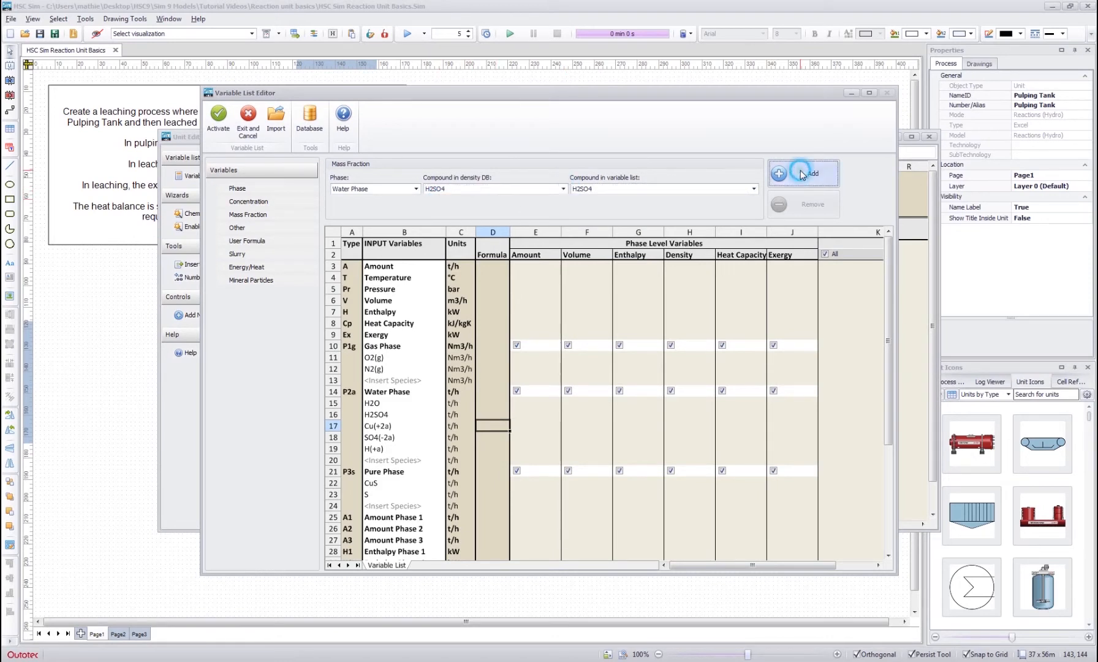
- Add a Water Phase mass fraction variable pairing the listed ion Cu(+2a) with CuSO4 from the density database
click(753, 189)
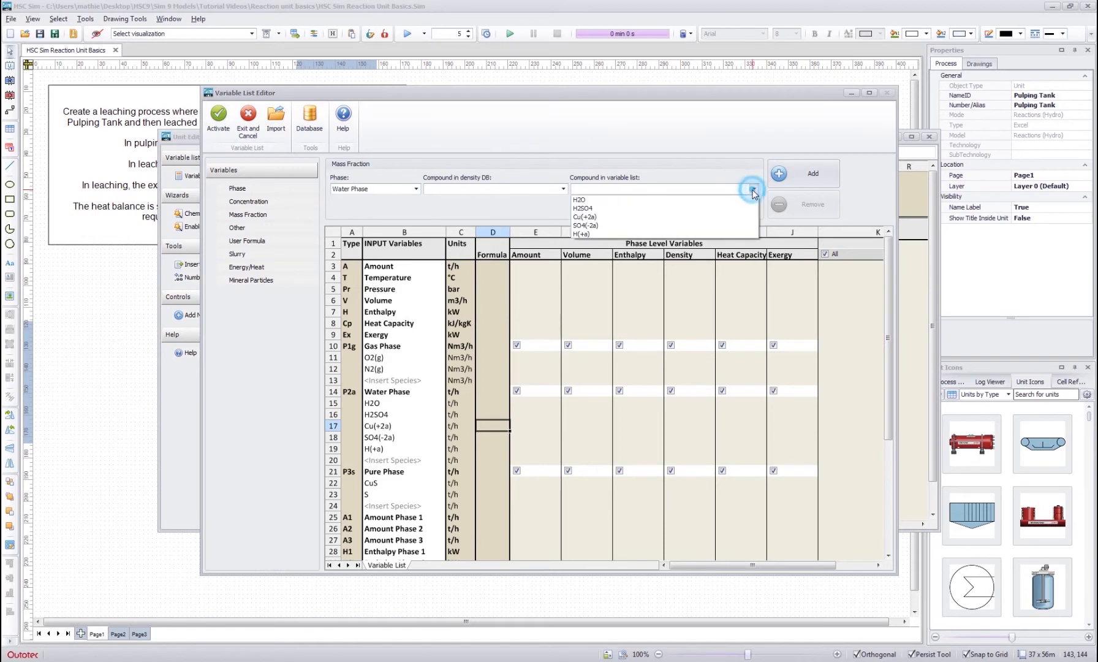
click(754, 191)
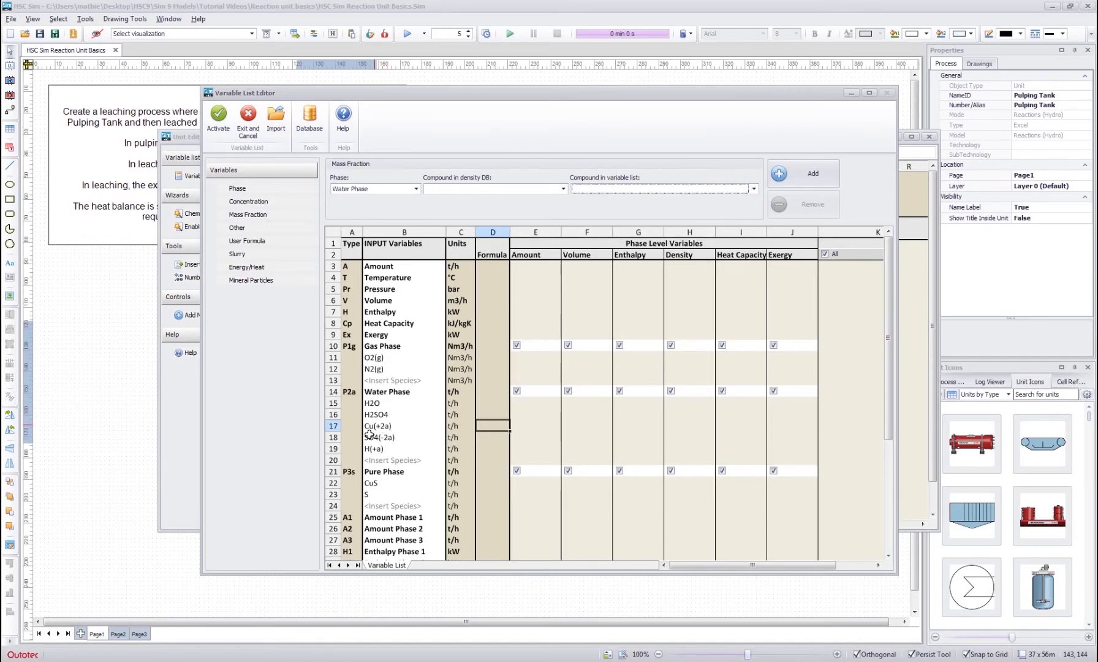
click(755, 189)
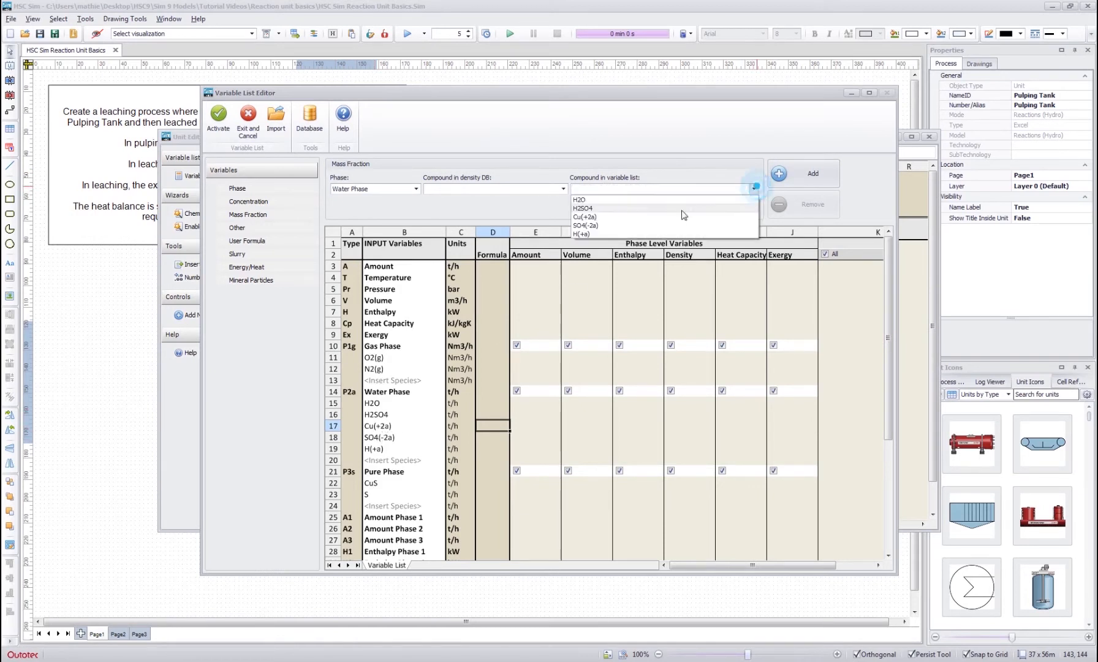
click(622, 215)
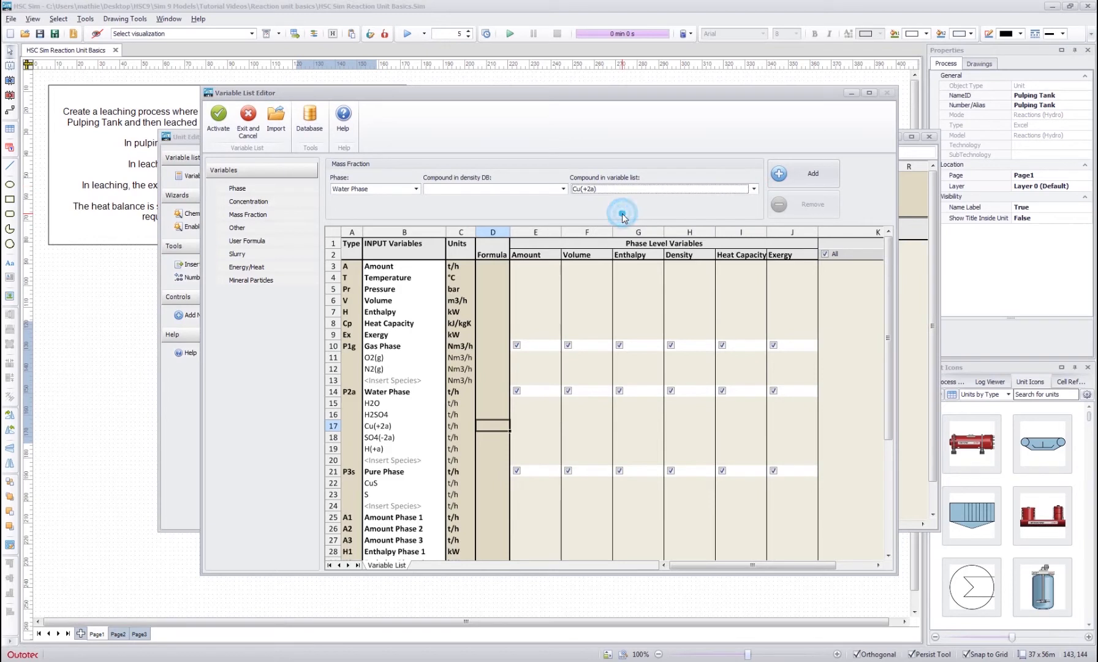
click(563, 189)
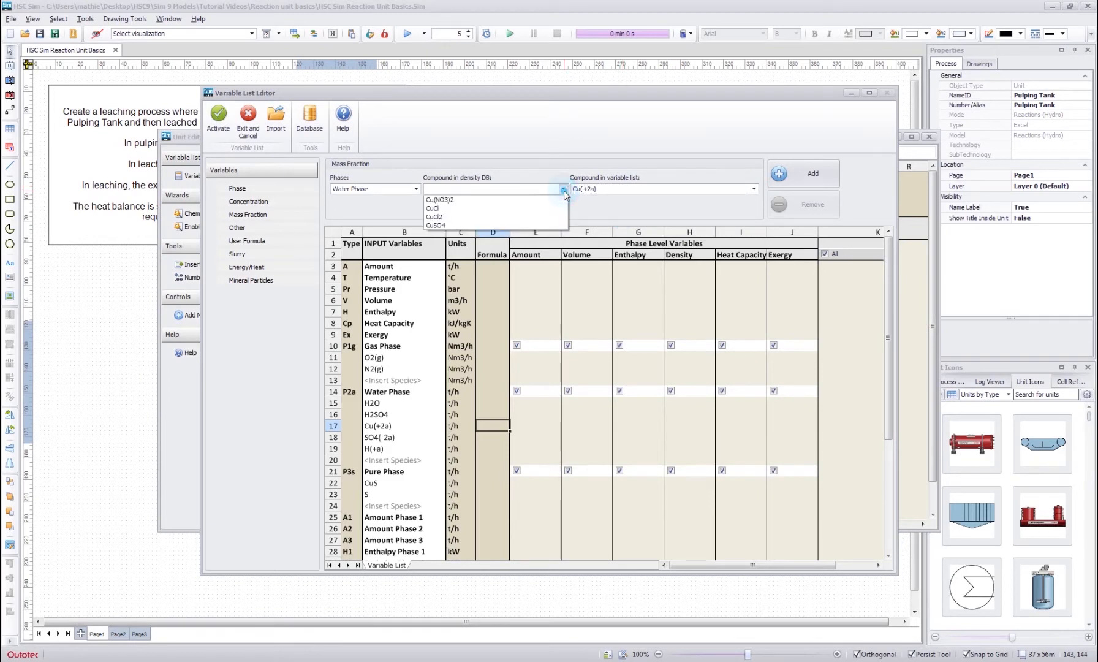
click(449, 226)
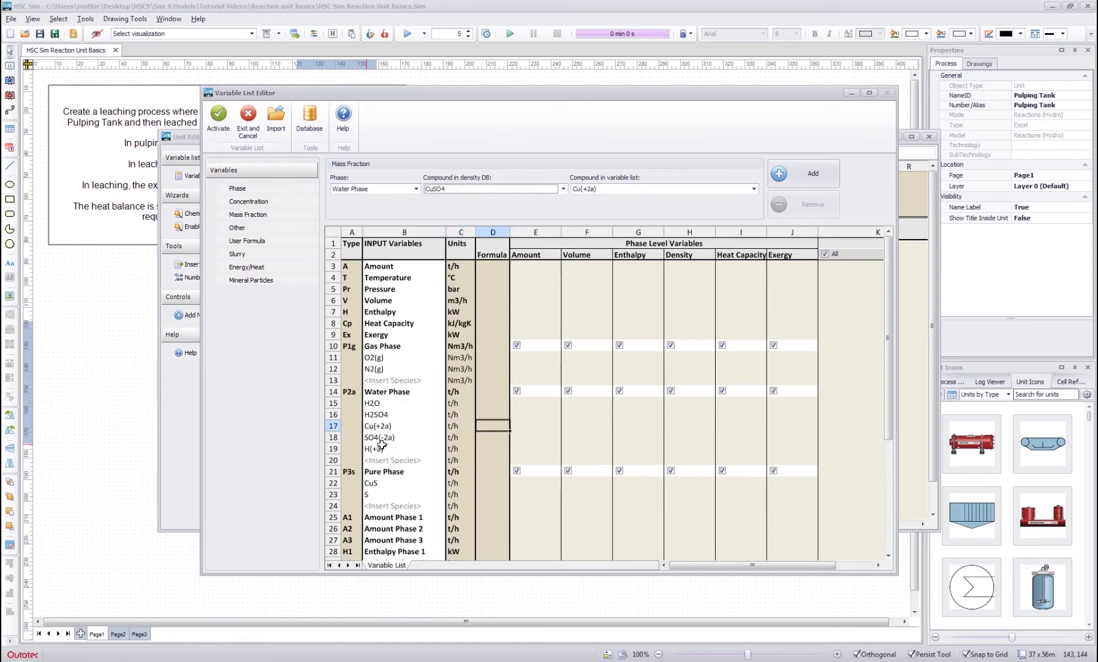
click(810, 174)
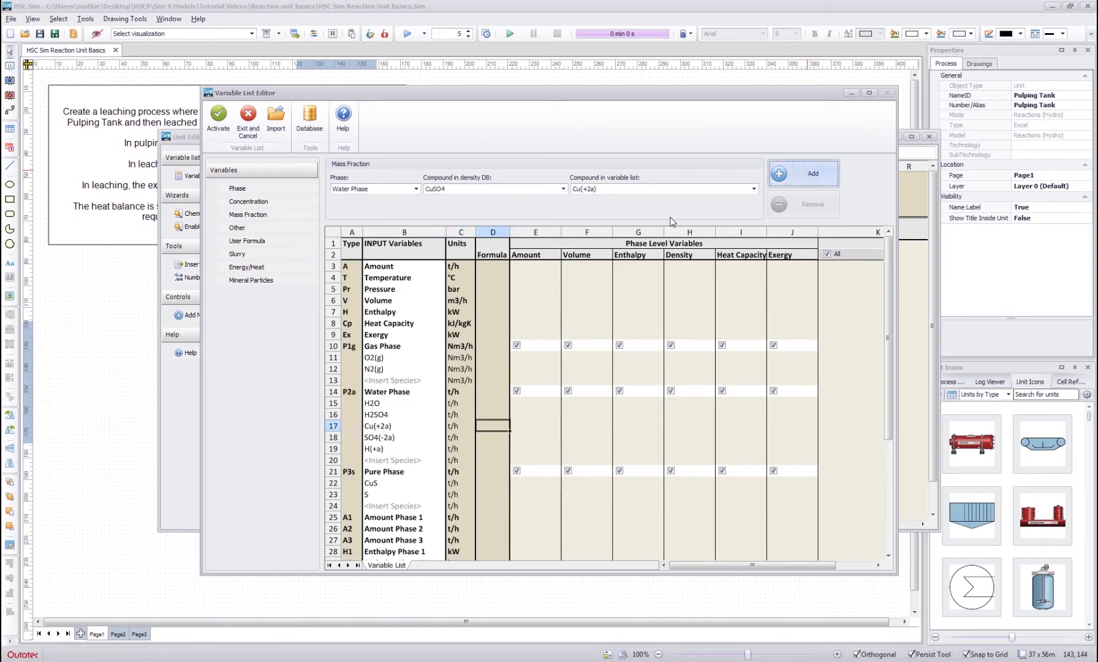
- Add a Water Phase mass fraction variable pairing the listed ion H(+a) with H2SO4 from the density database
click(753, 189)
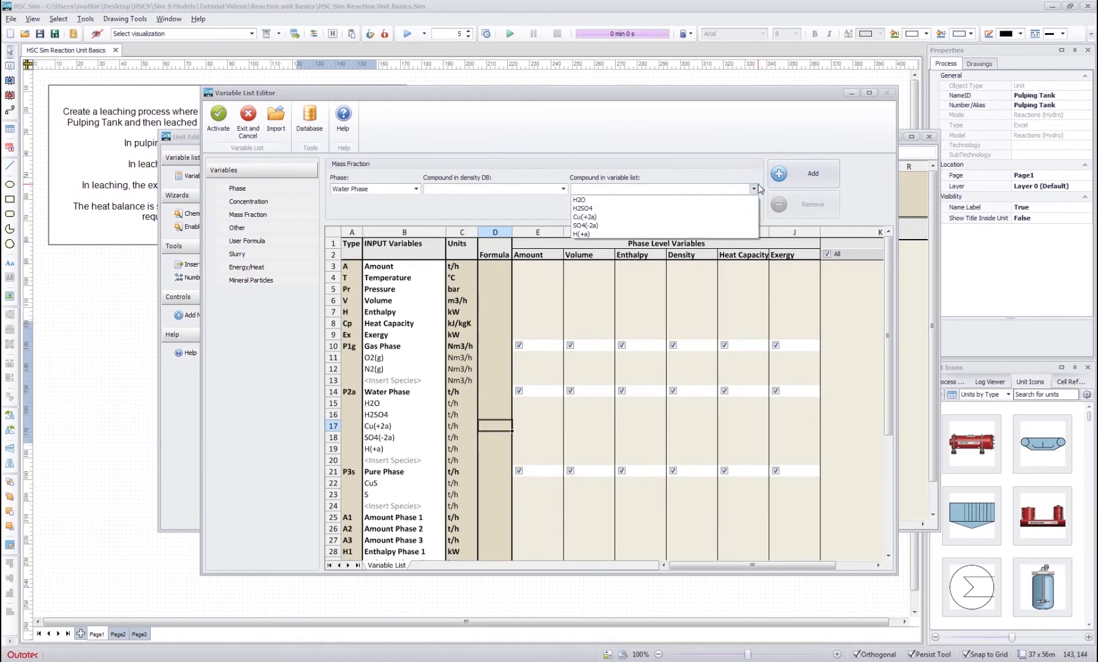
click(609, 235)
click(564, 189)
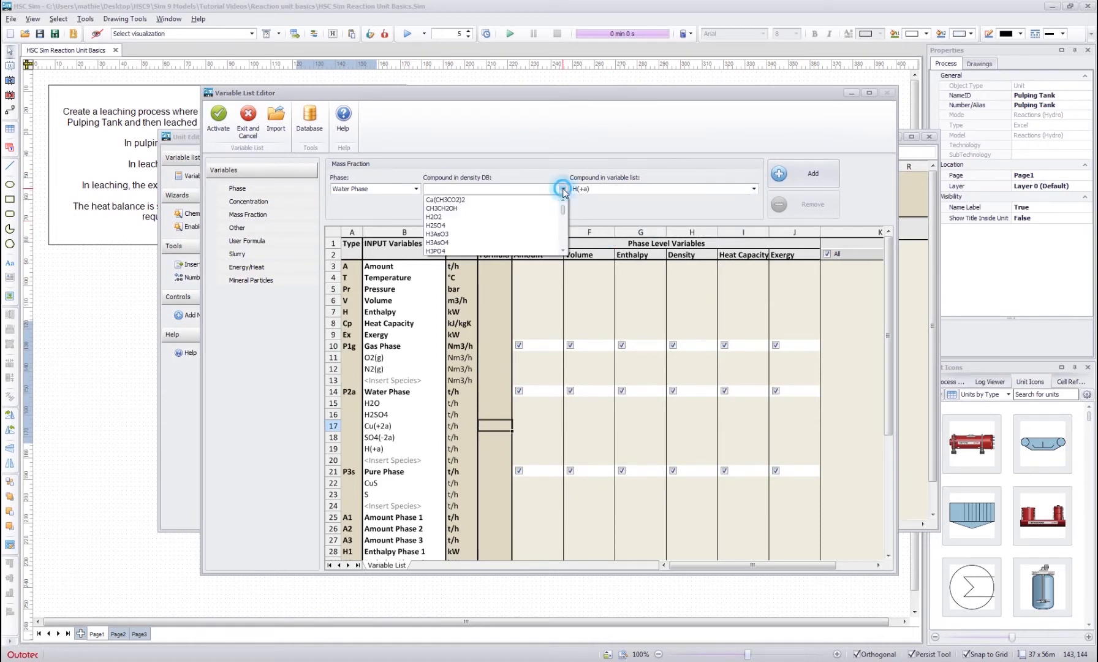
click(447, 225)
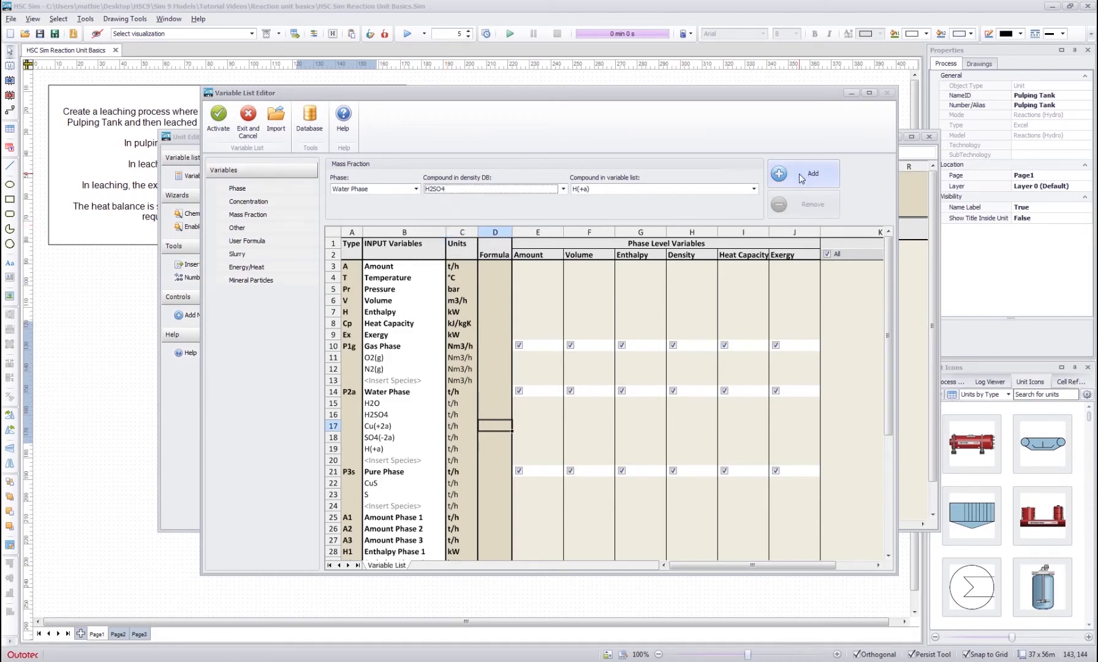
click(801, 177)
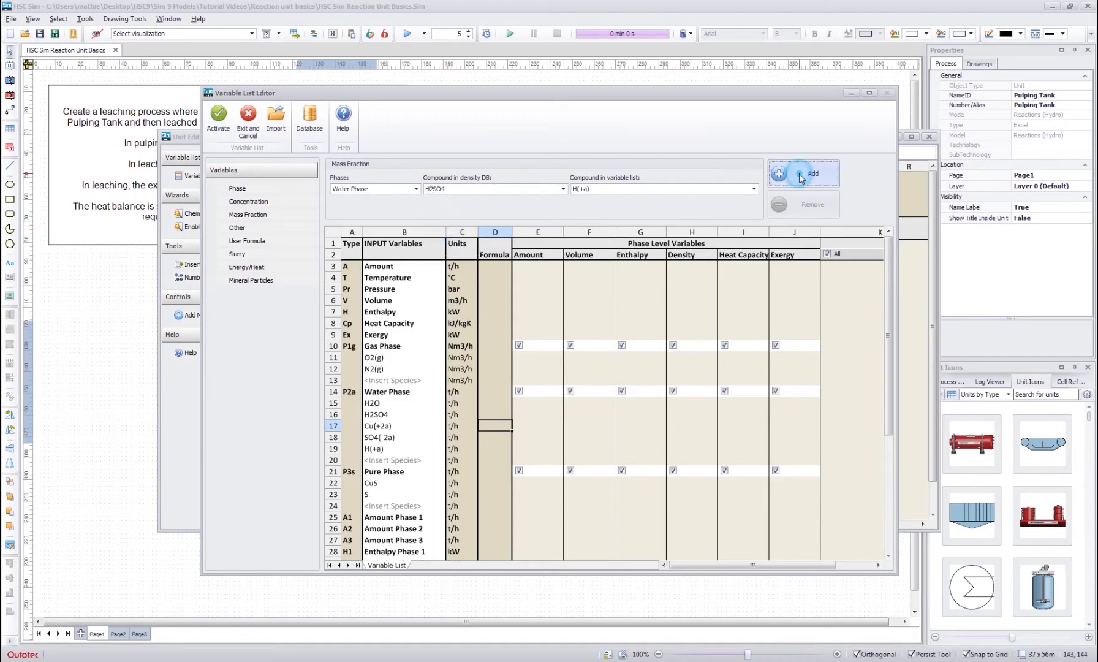
- Examine the new mass fraction rows at the end of the variable list against the dissolved species in the Water Phase
click(495, 411)
scroll(495, 392, down, 7)
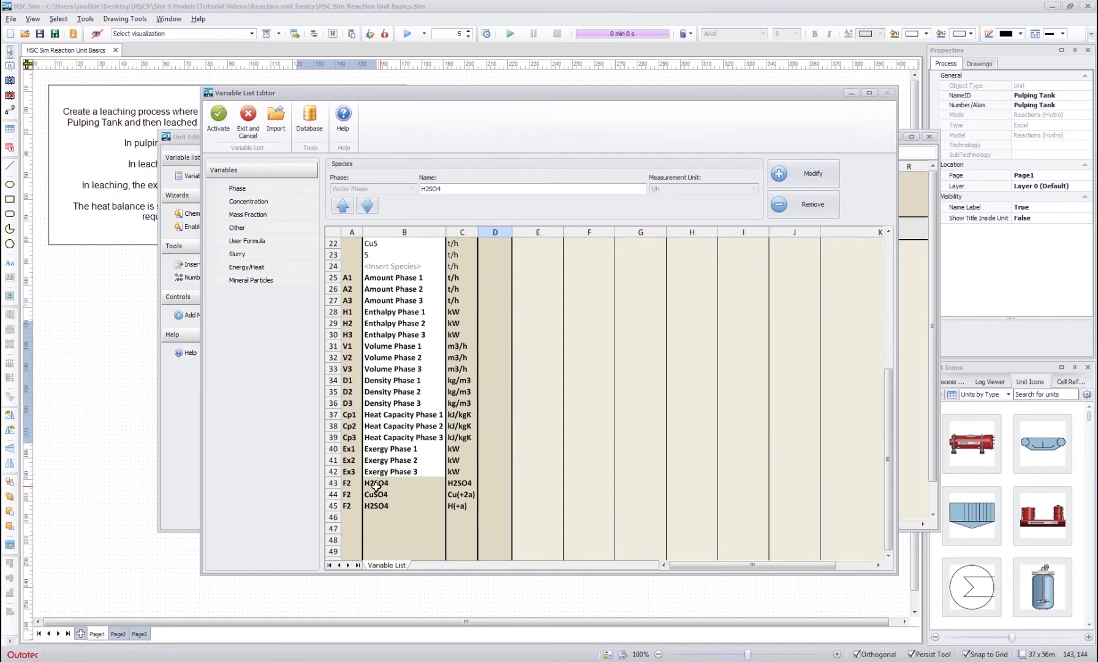
drag(354, 484, 459, 505)
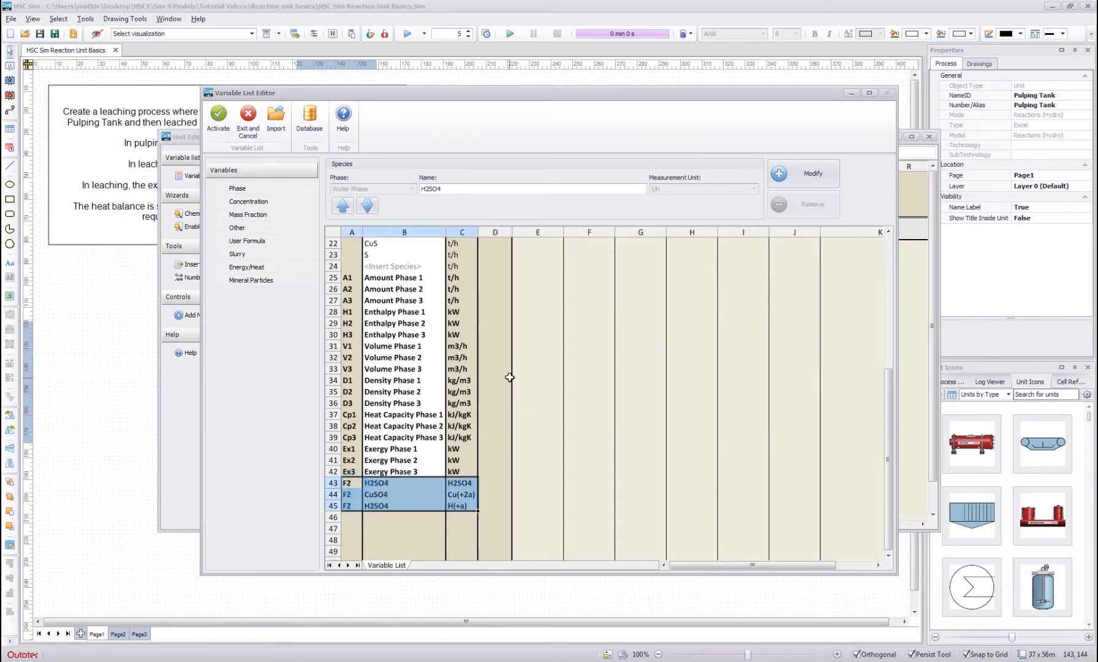
click(508, 355)
scroll(478, 367, up, 4)
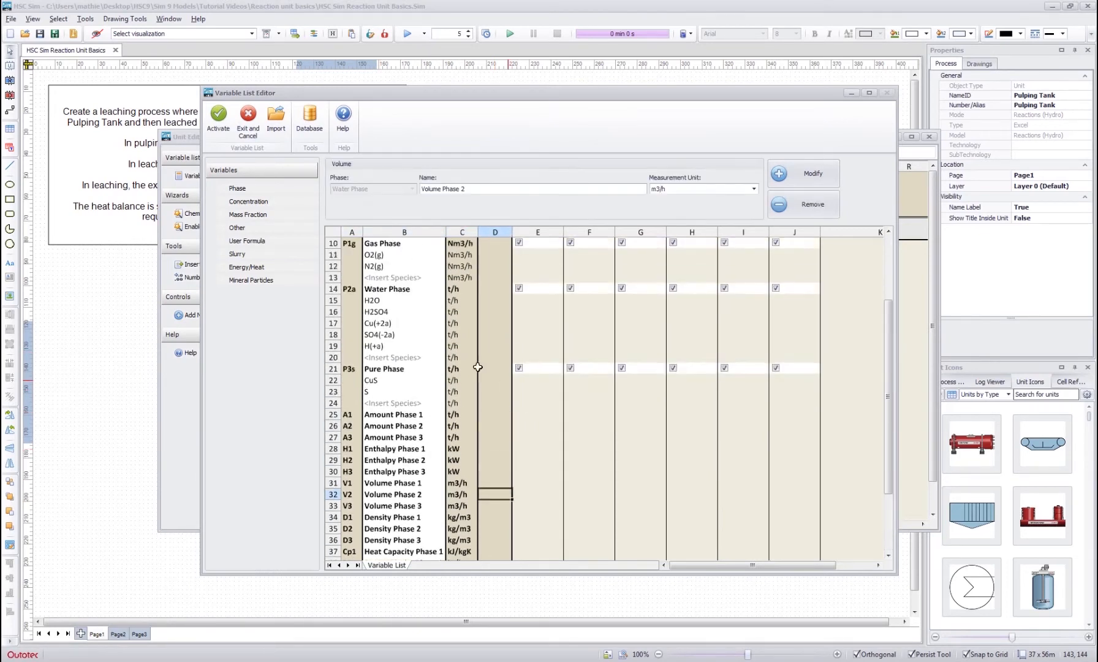
click(386, 309)
scroll(490, 340, down, 1)
scroll(406, 321, up, 1)
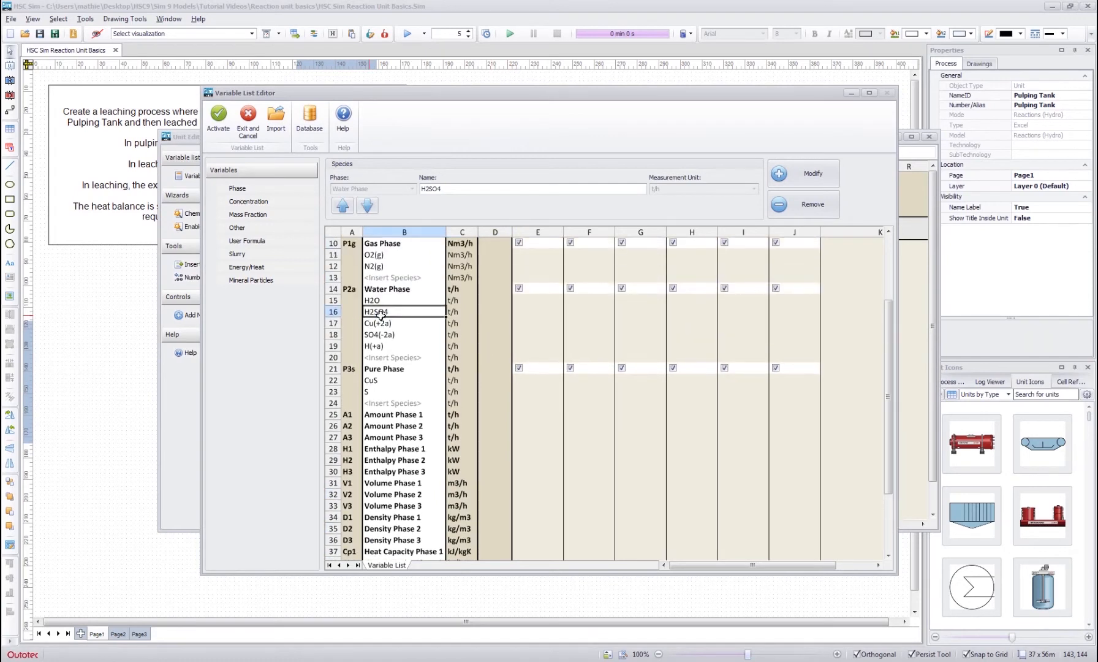
drag(380, 314, 385, 355)
scroll(494, 392, down, 4)
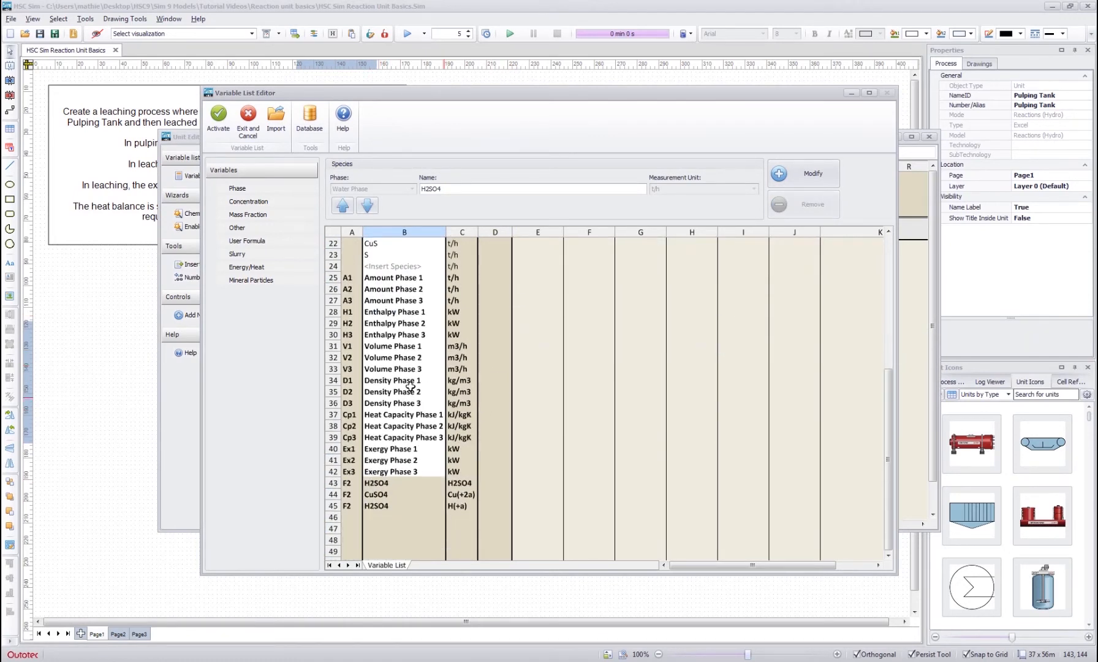
drag(381, 486, 454, 513)
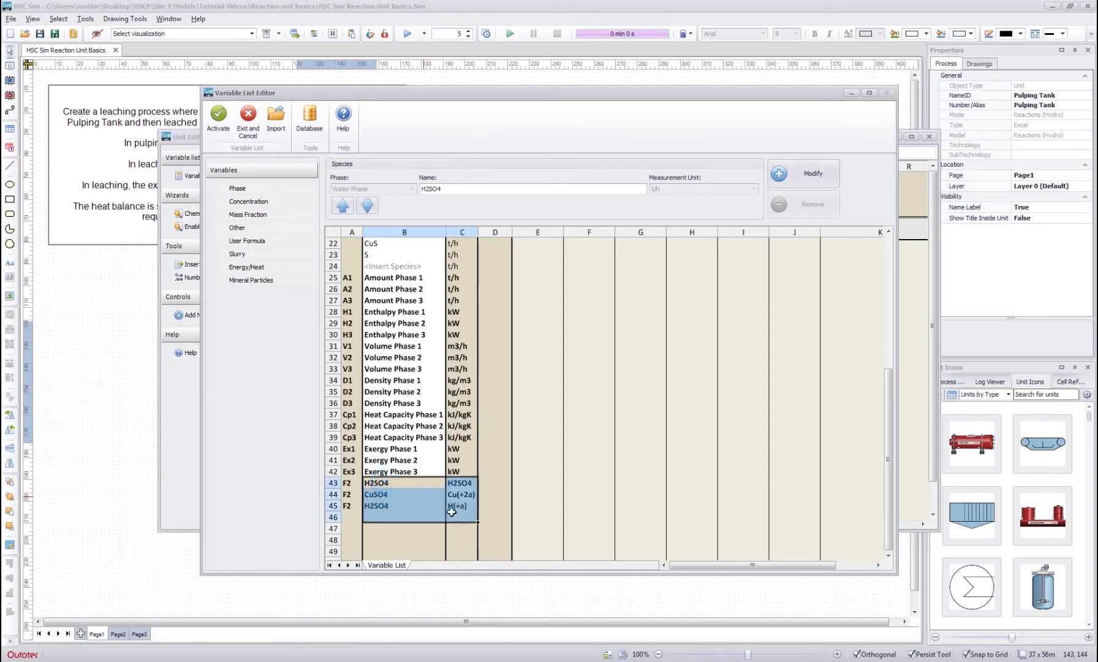
click(536, 369)
scroll(489, 402, up, 7)
click(488, 403)
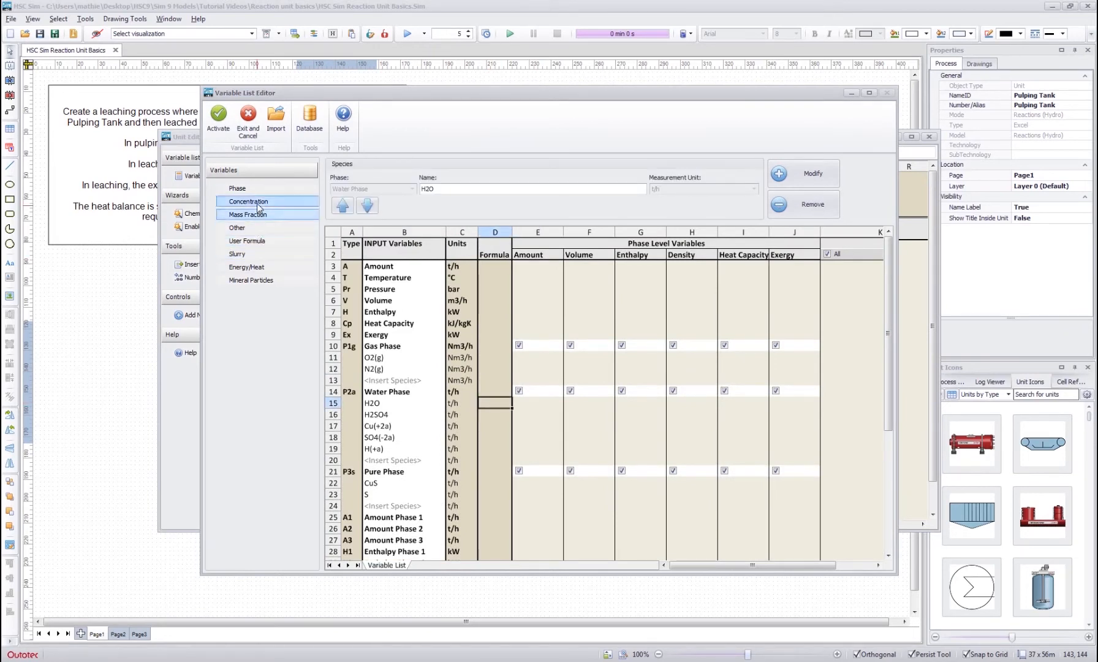
- Add the slurry variable Solid Concentration in g/l and check its row in the variable list
click(252, 256)
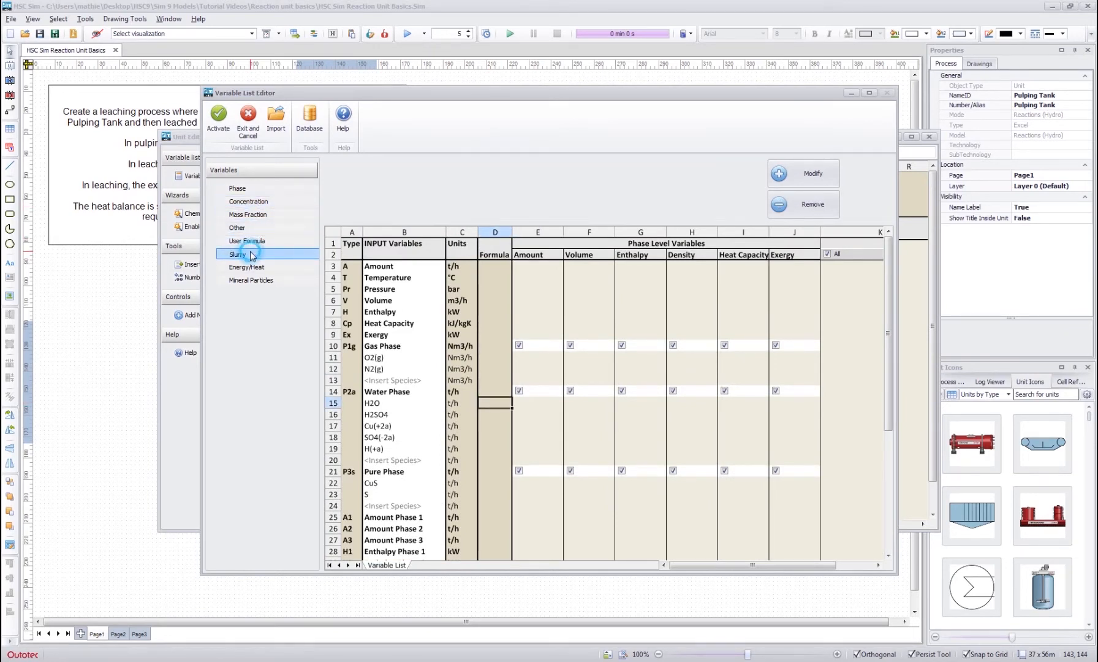
click(409, 189)
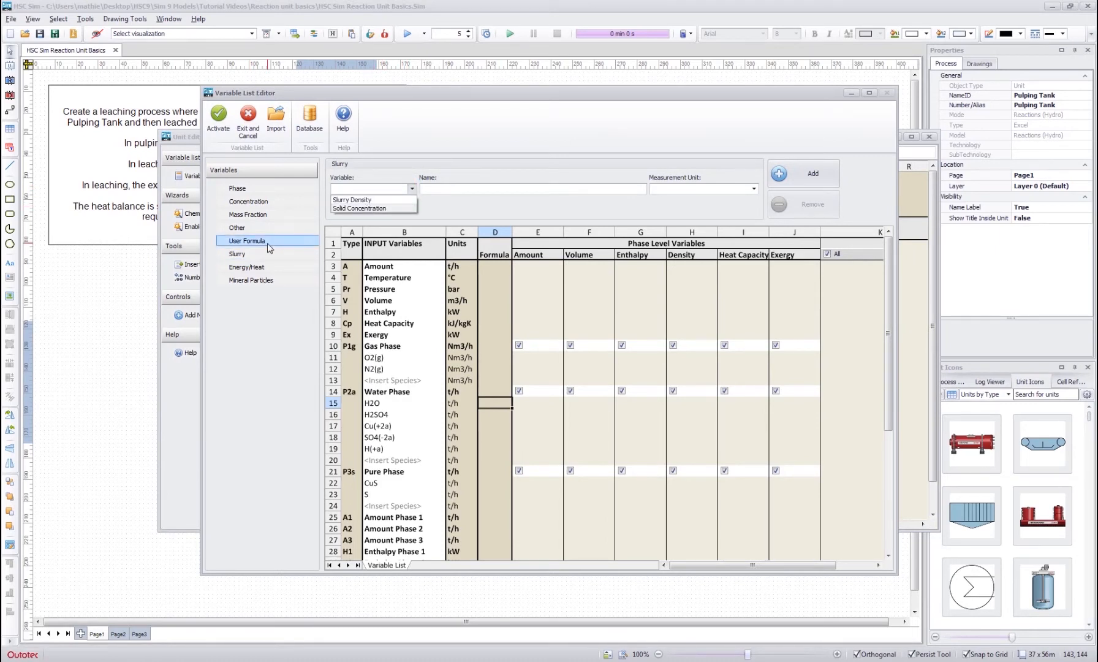
click(371, 209)
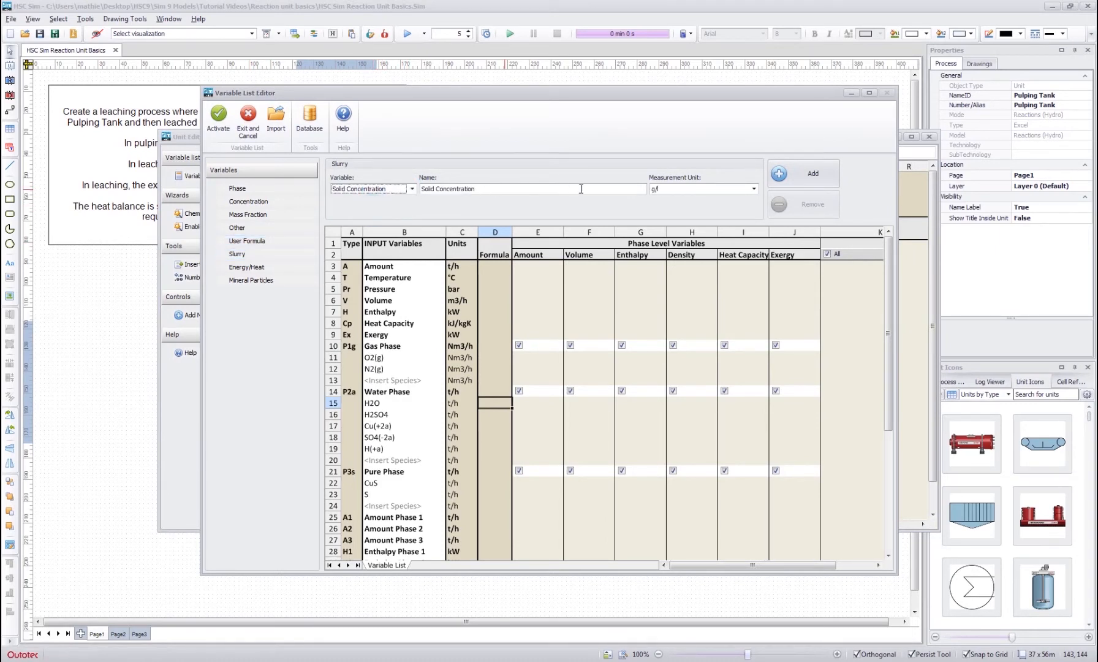
click(812, 173)
click(493, 415)
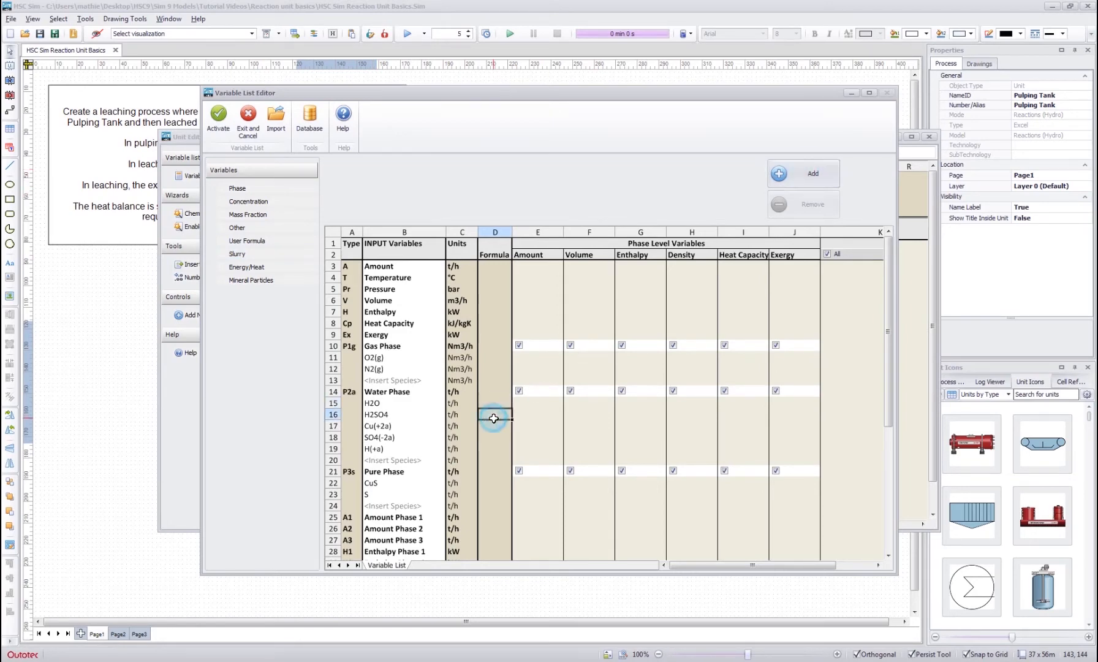
scroll(494, 418, down, 9)
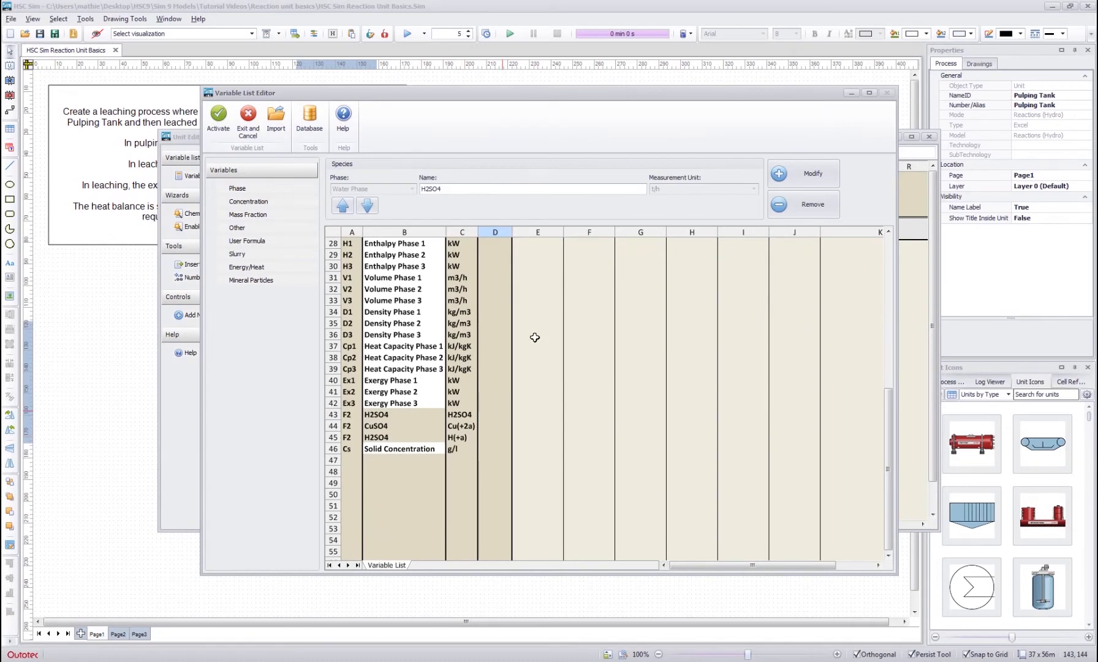
scroll(527, 325, up, 5)
scroll(524, 315, up, 4)
click(514, 446)
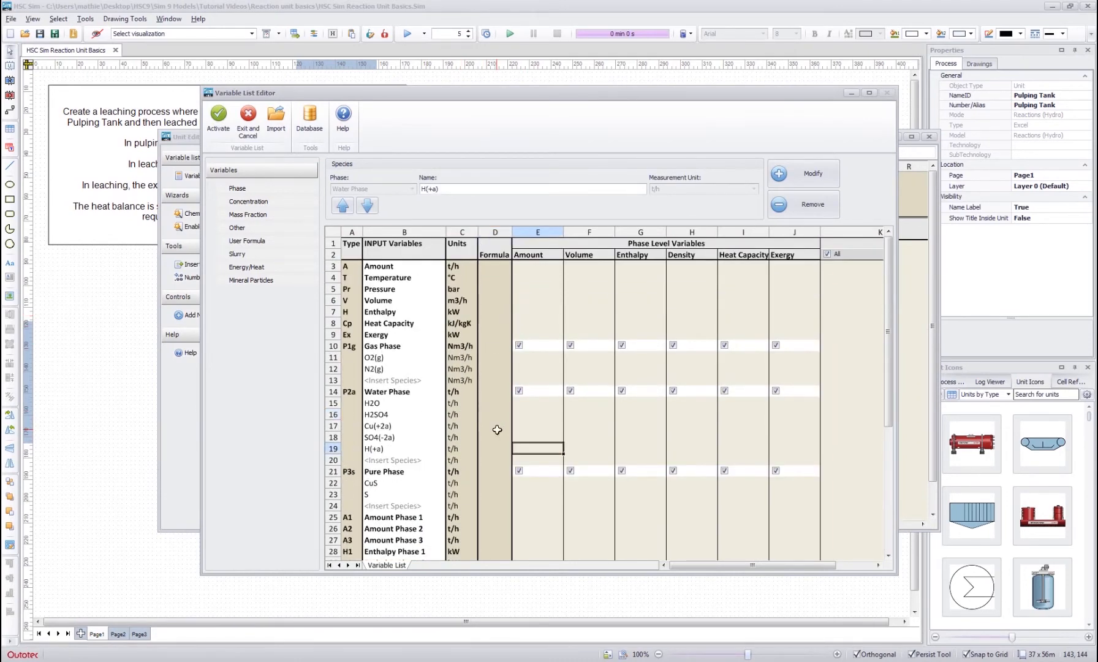
- Add an Energy/Heat variable in kW and check its row at the end of the variable list
click(247, 267)
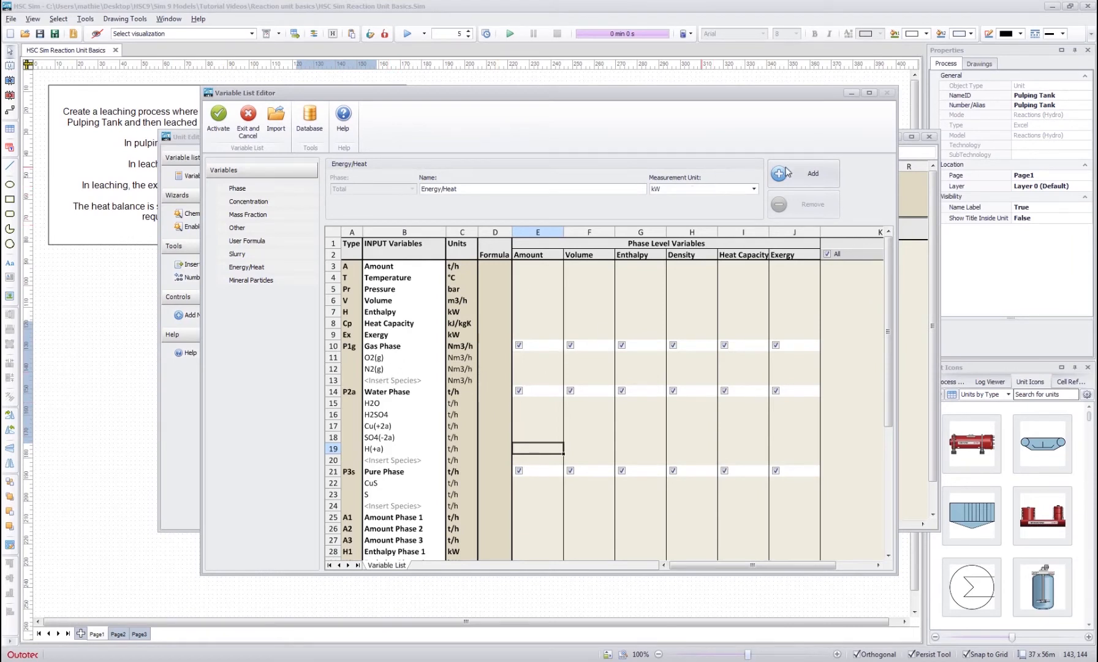
click(804, 178)
click(498, 421)
scroll(498, 422, down, 6)
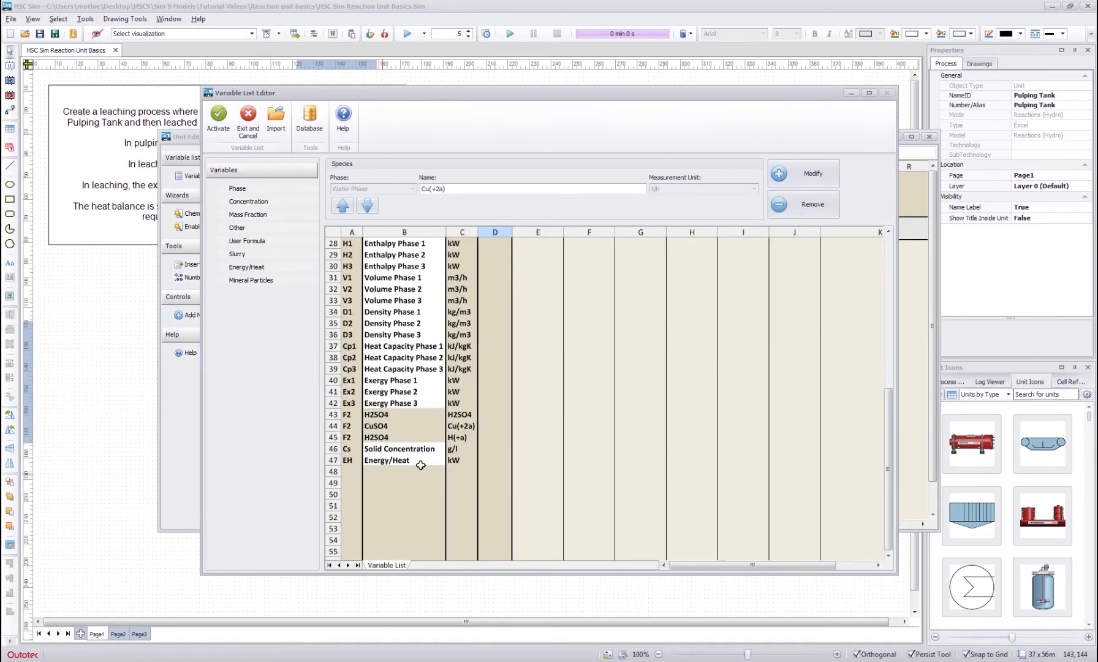
scroll(543, 310, up, 6)
click(491, 409)
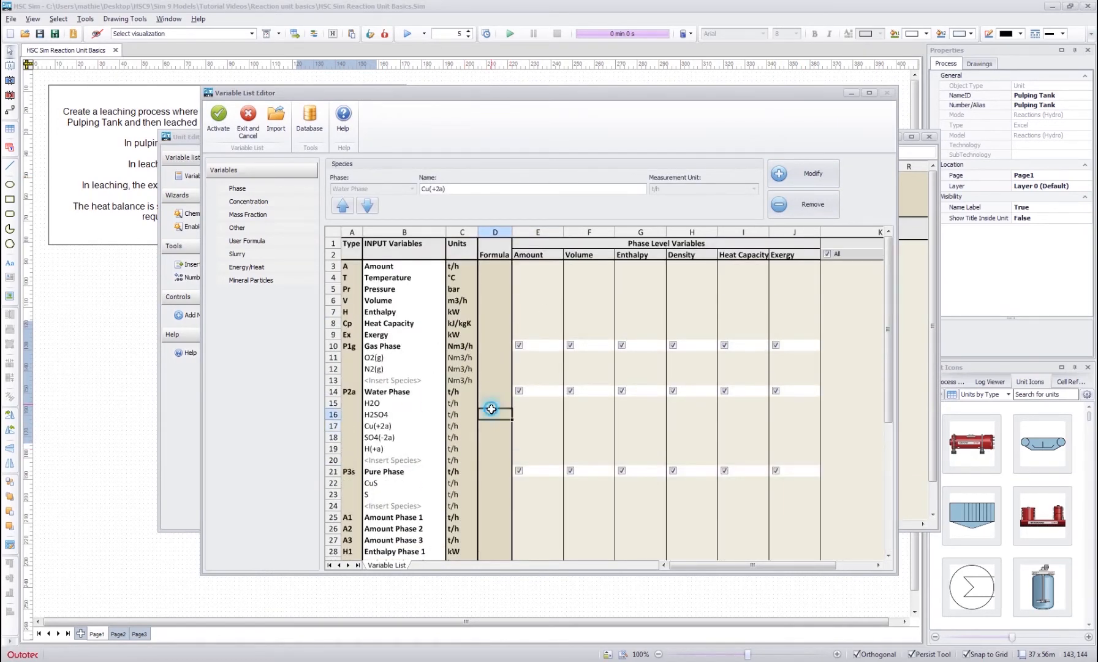
click(497, 369)
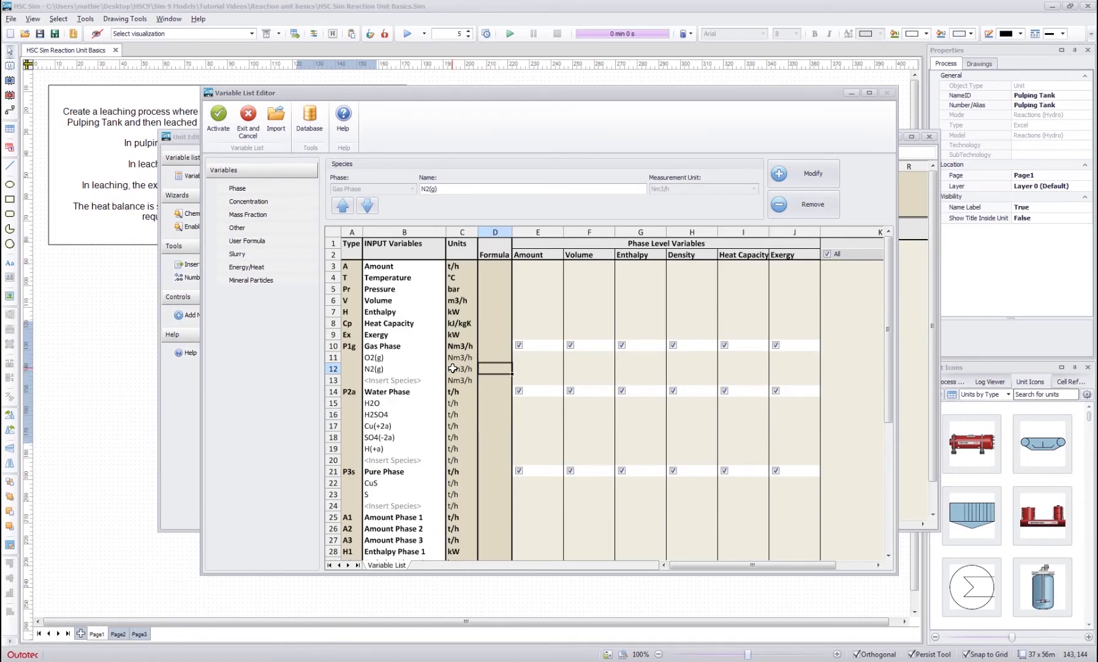
click(495, 380)
scroll(496, 384, down, 2)
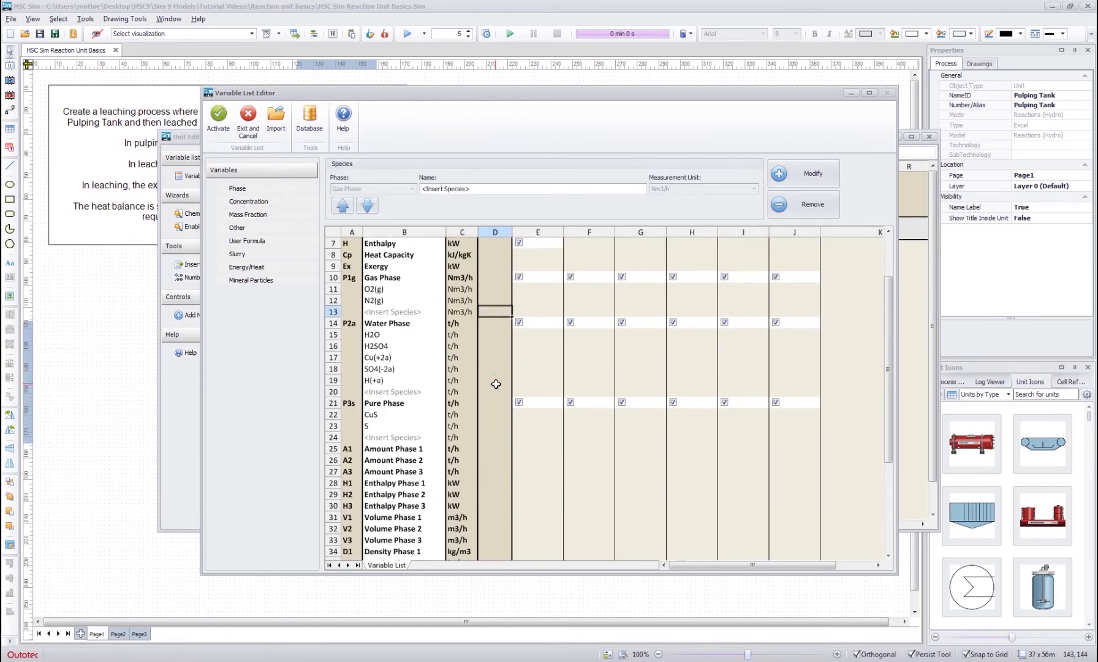
- Add a user formula variable named Acid Concentration in g/l and check its row at the end of the variable list
scroll(496, 384, down, 5)
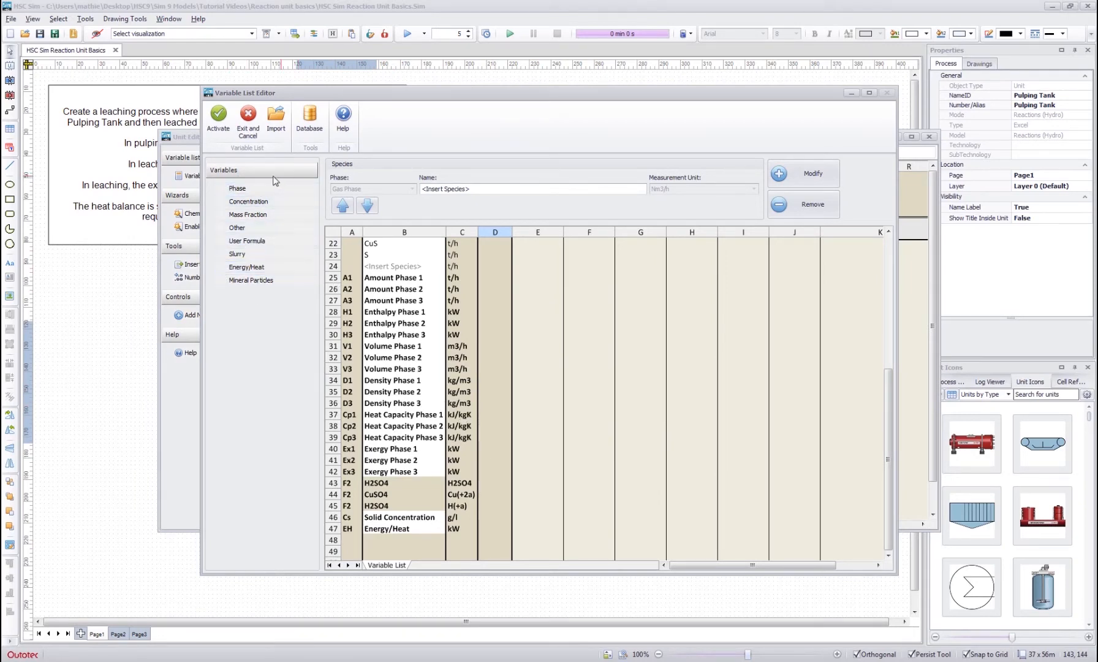
click(246, 240)
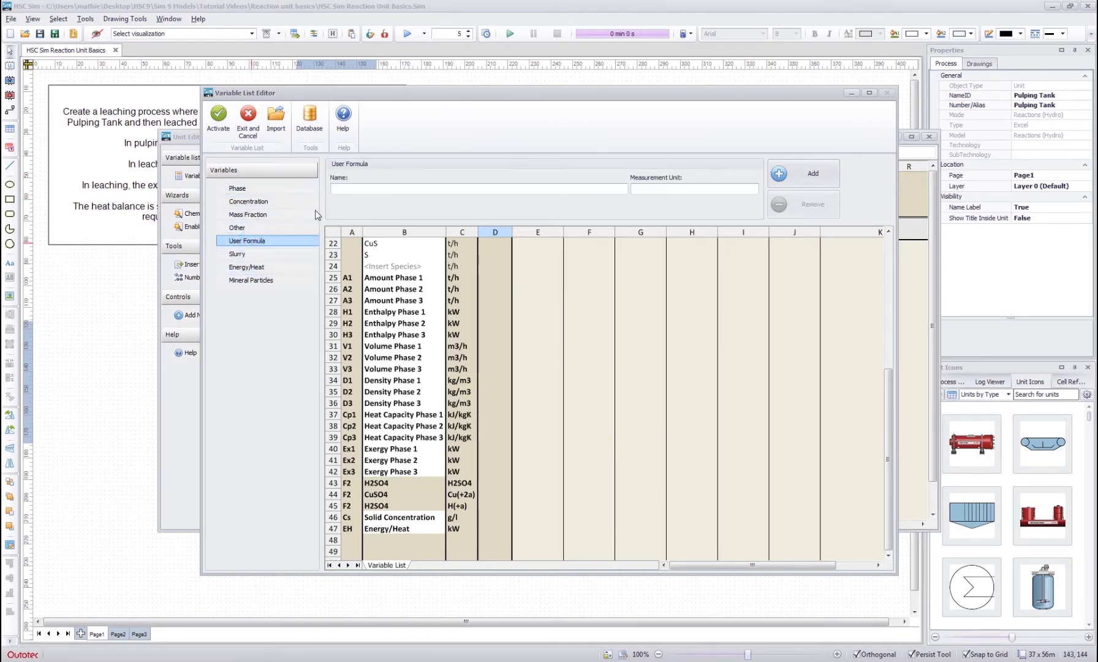
click(393, 188)
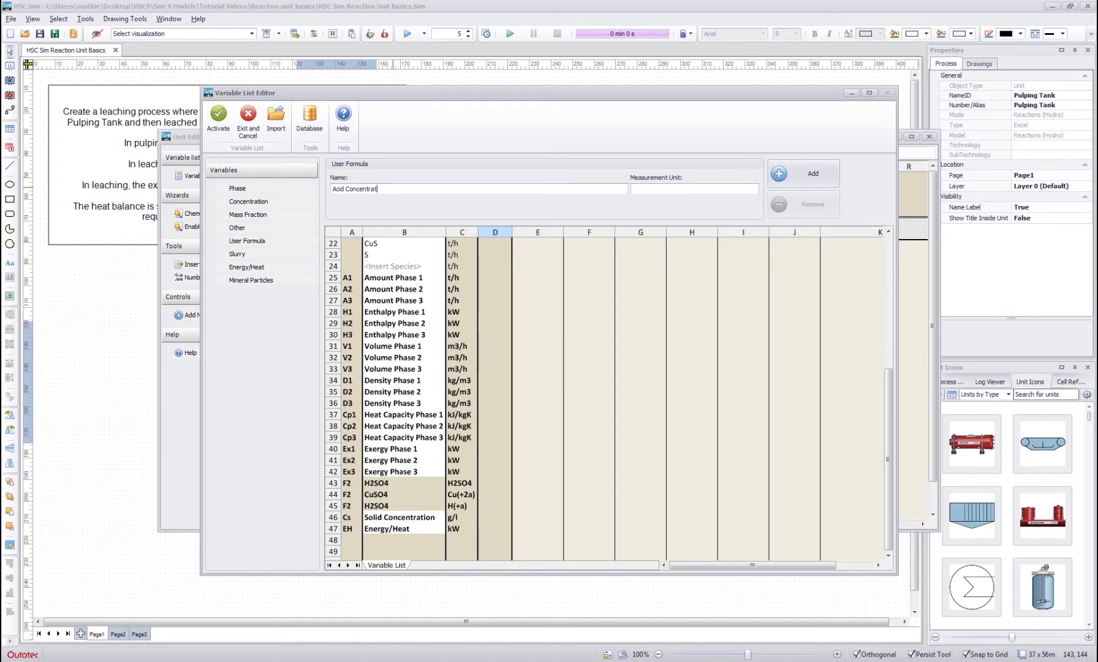
click(704, 187)
click(812, 177)
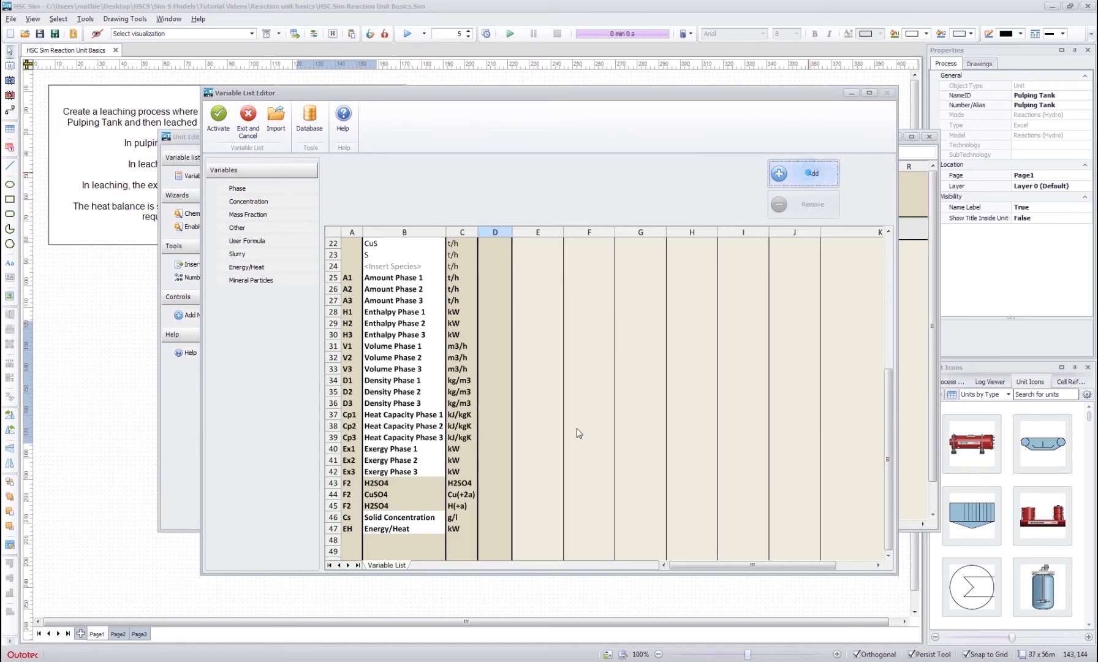
click(519, 469)
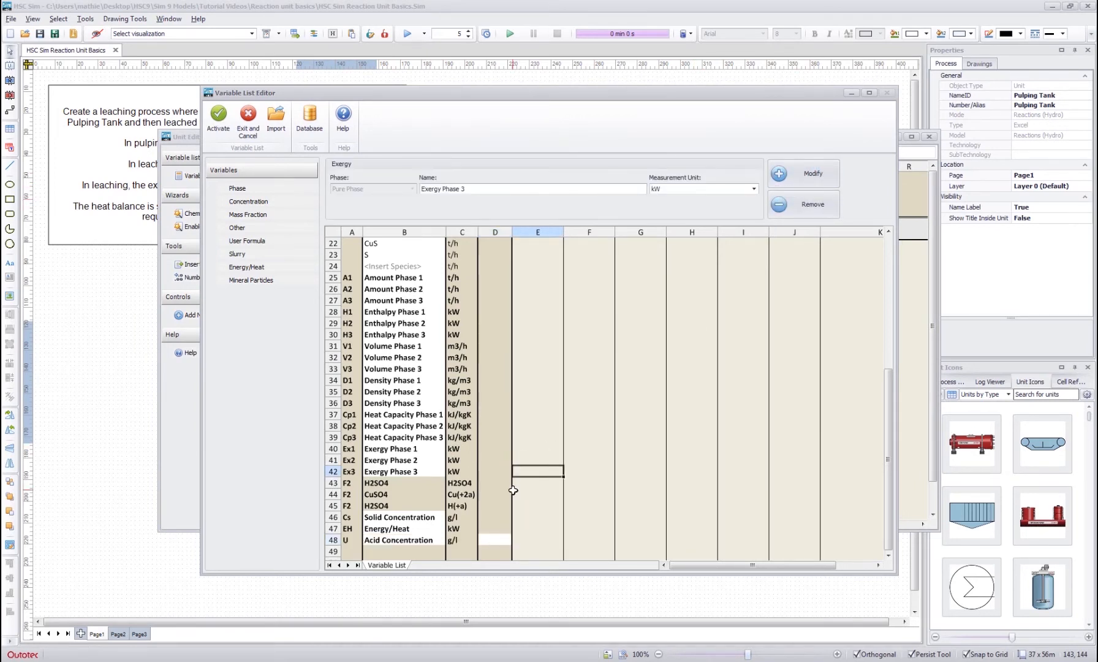
scroll(512, 490, down, 1)
click(397, 509)
drag(353, 506, 456, 506)
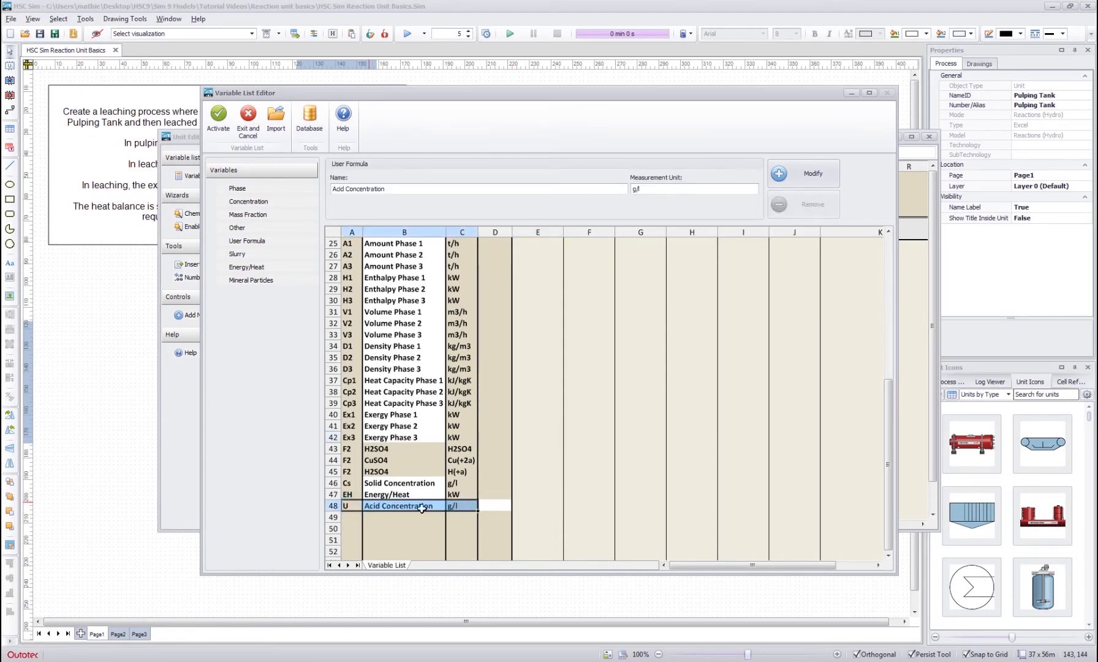
- Examine the Acid Concentration formula cell and the H2SO4 and H(+a) species rows of the Water Phase
click(501, 506)
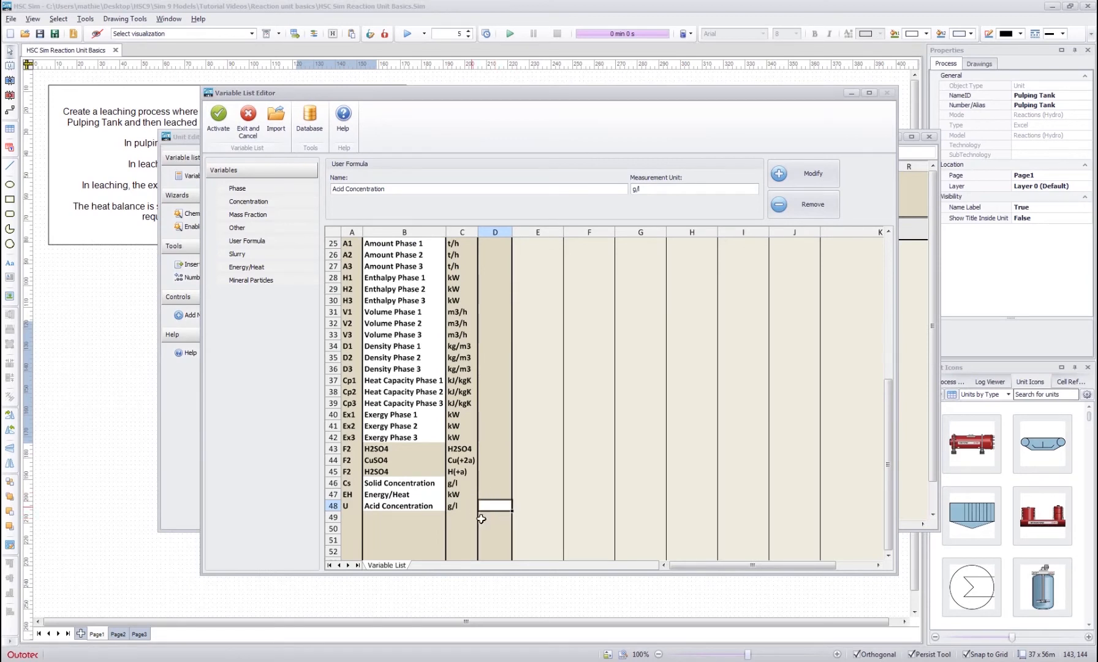
click(406, 505)
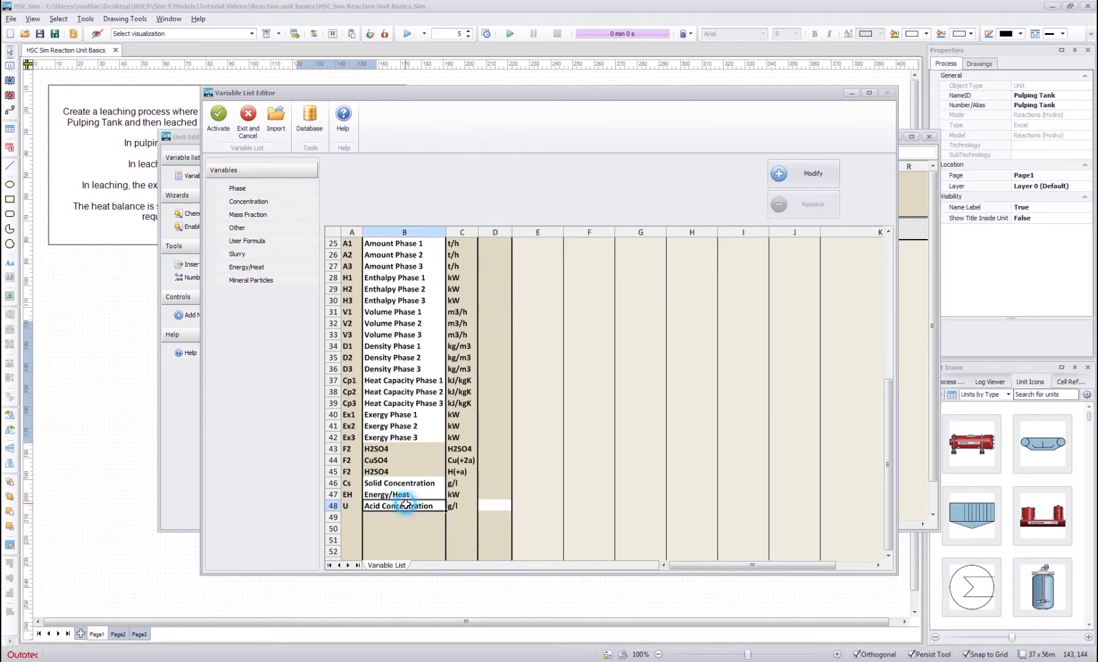
click(497, 505)
scroll(515, 434, up, 2)
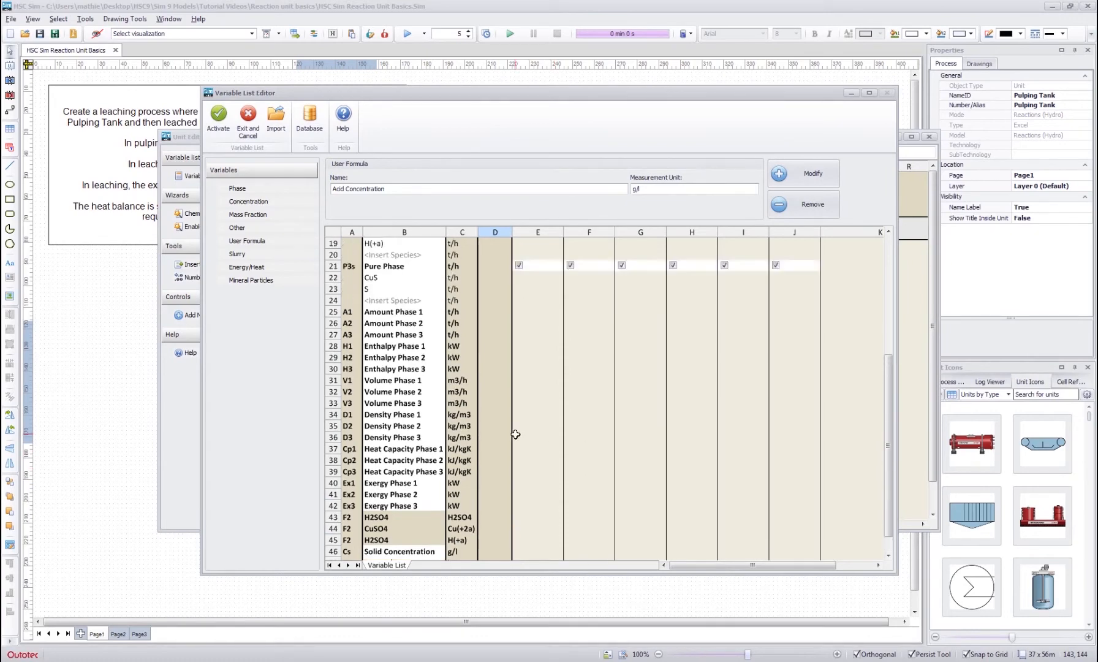
scroll(516, 434, up, 6)
click(390, 419)
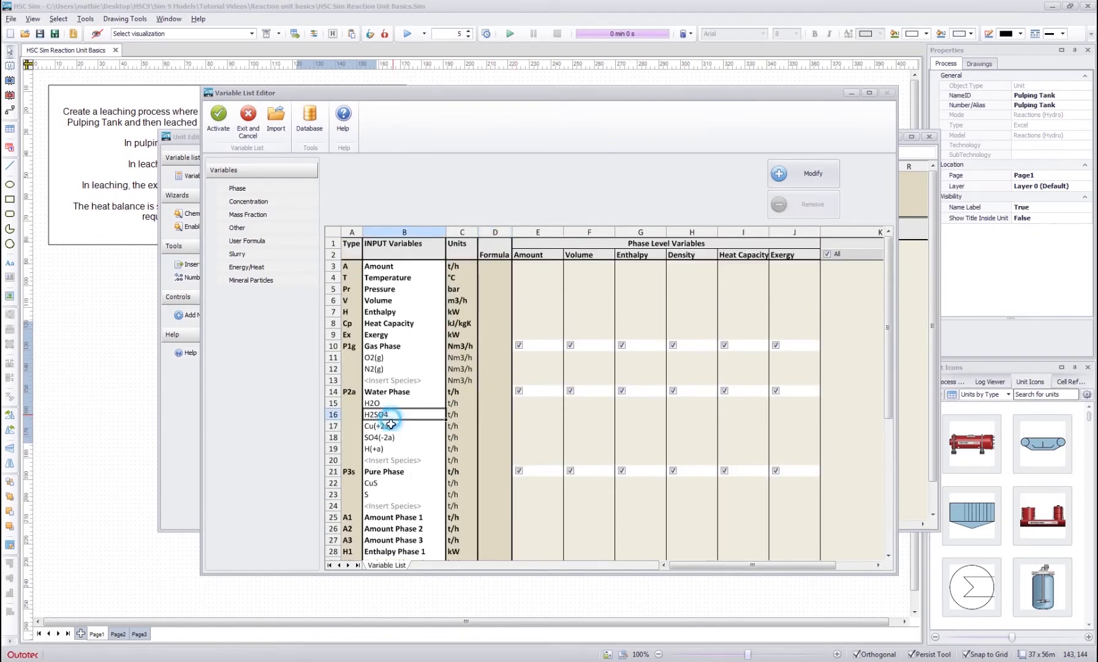
click(390, 448)
scroll(518, 386, down, 8)
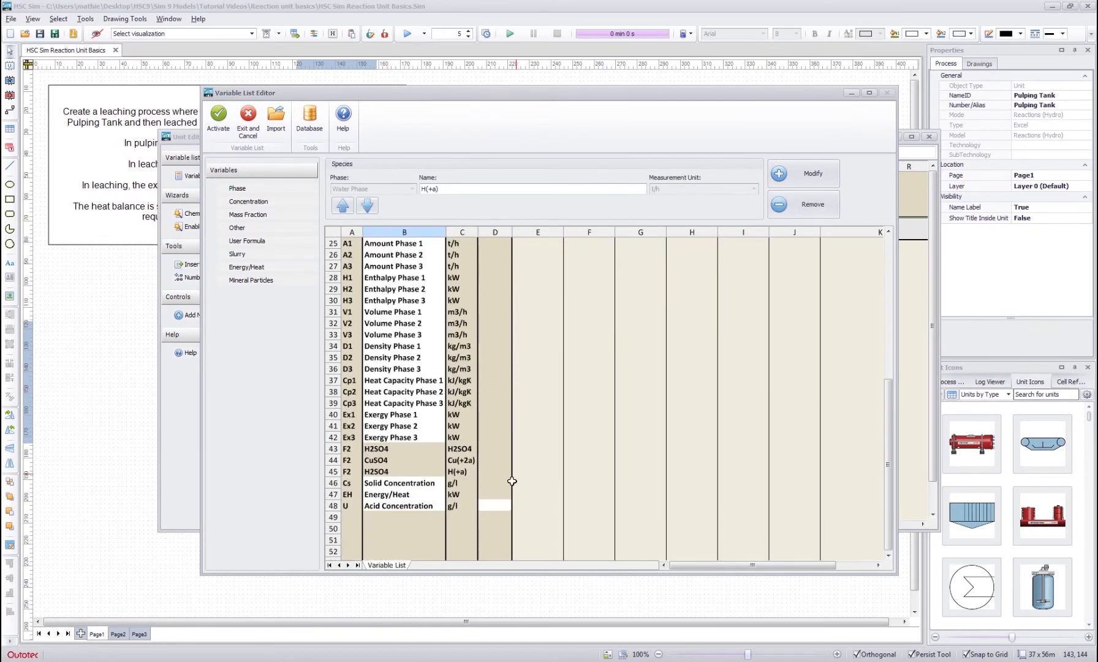
- Start the Acid Concentration formula with the H(+a) term =(D19/MW("H")/2+
click(494, 505)
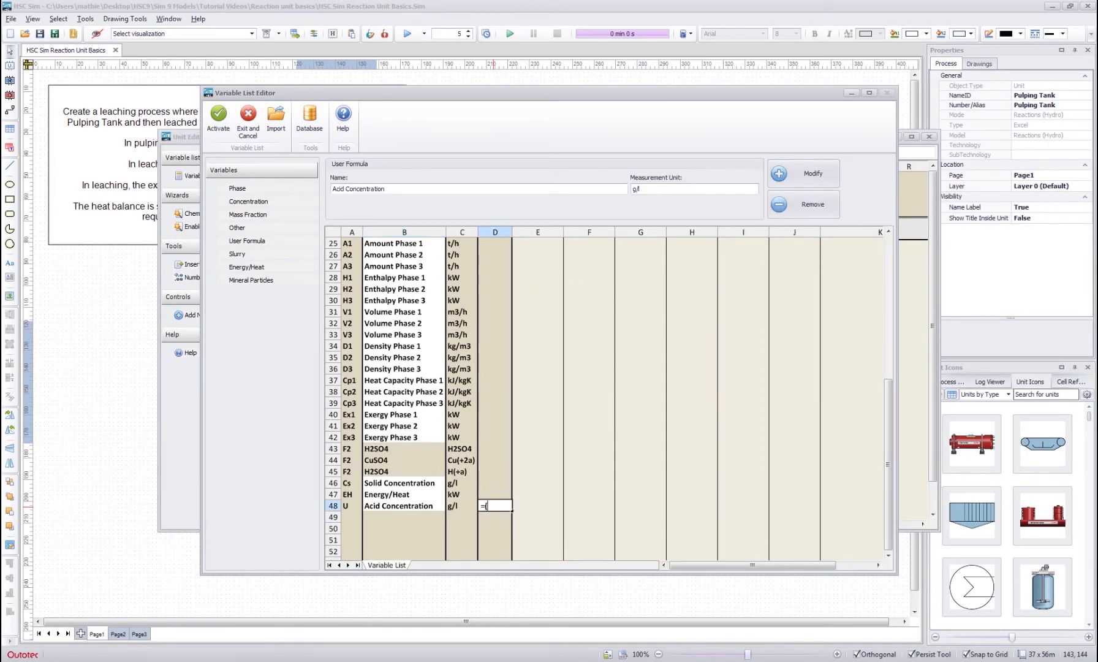
scroll(551, 447, up, 7)
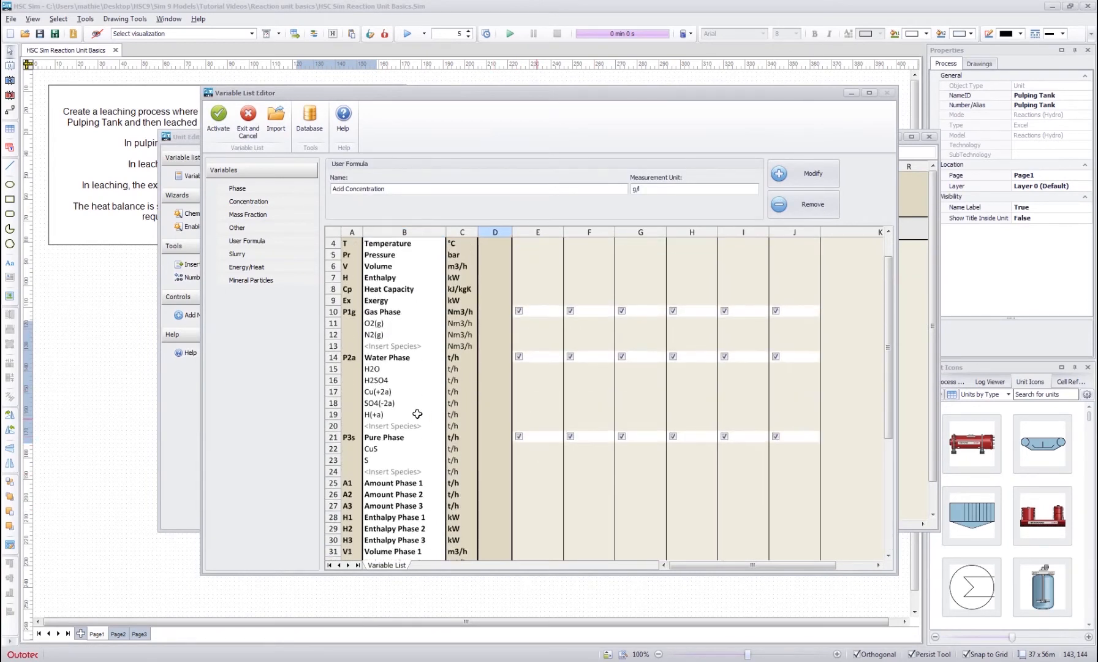
click(495, 413)
scroll(529, 449, down, 8)
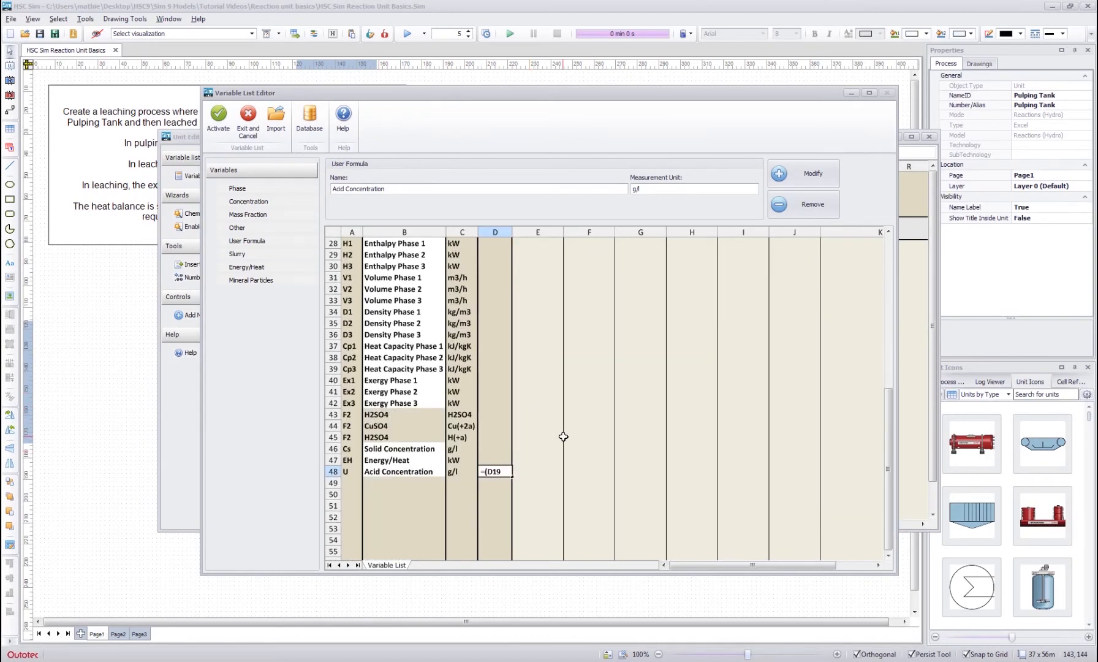
text(/MW("H")/2+)
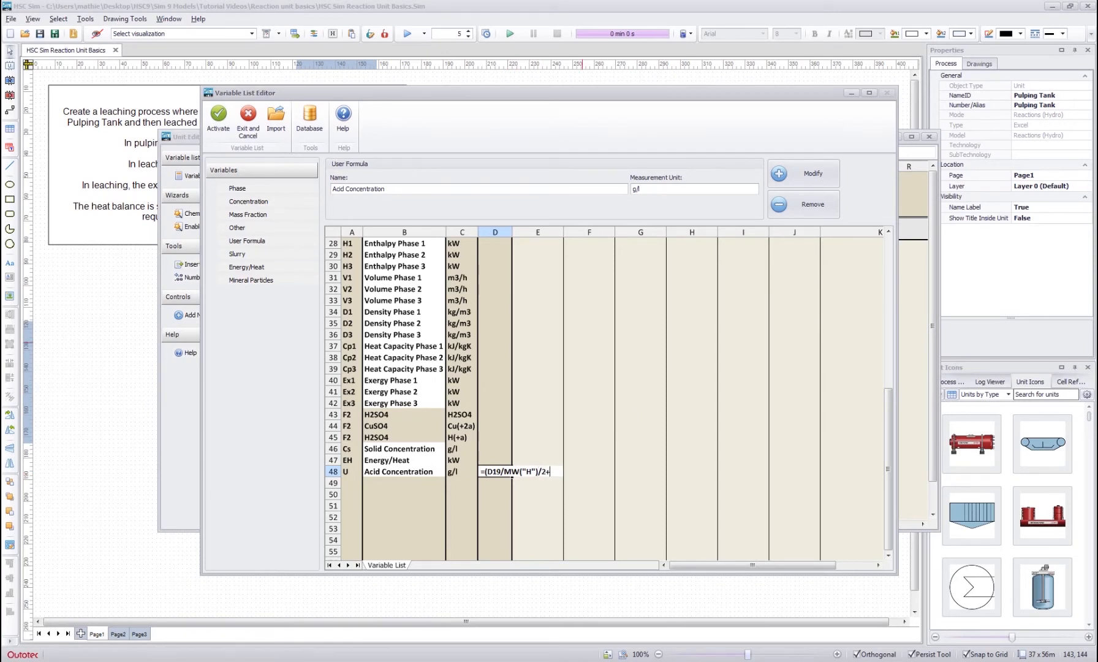
- Extend the Acid Concentration formula with the H2SO4 term D16/MW("H2SO4") and close the bracket
scroll(503, 326, up, 8)
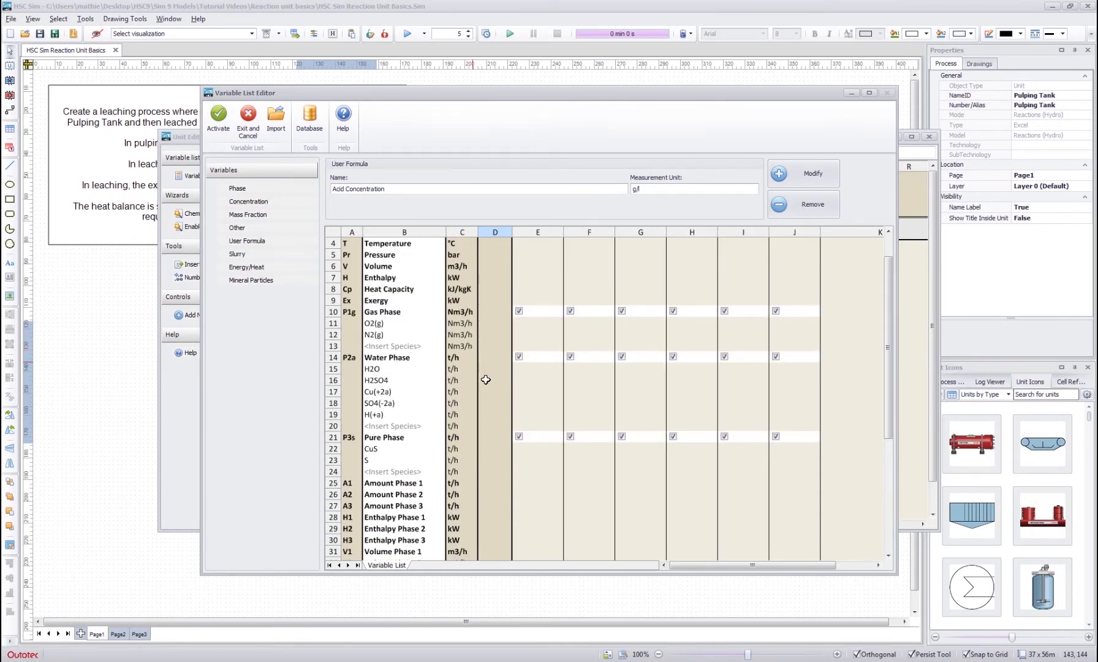
click(495, 379)
scroll(547, 379, down, 9)
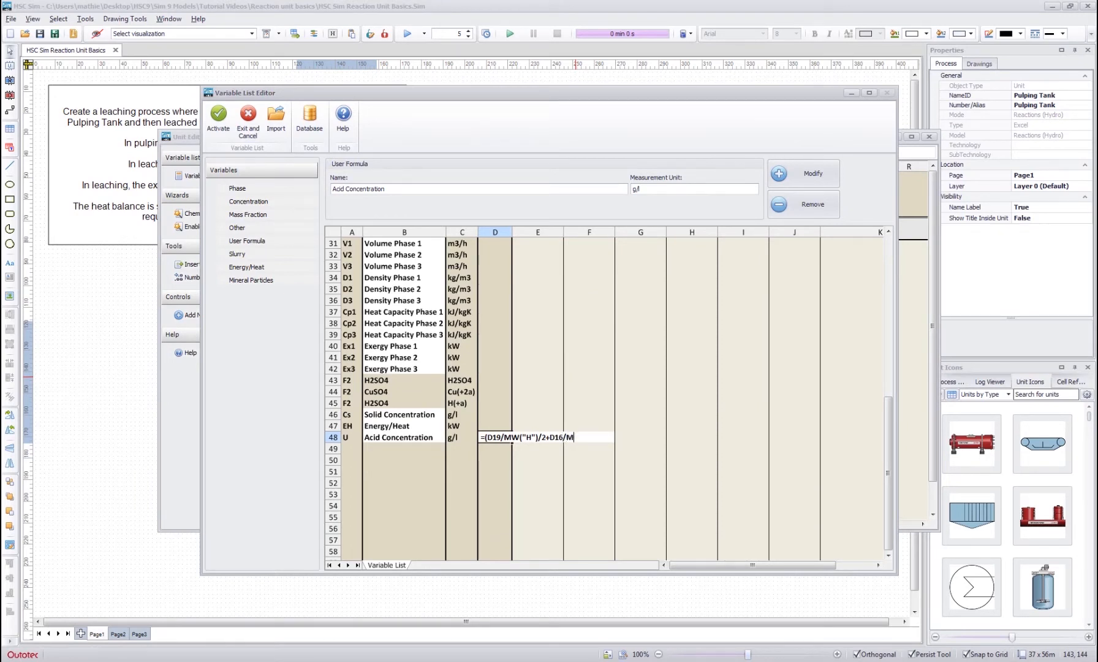
text(/MW("H2SO4"))*MW("S)
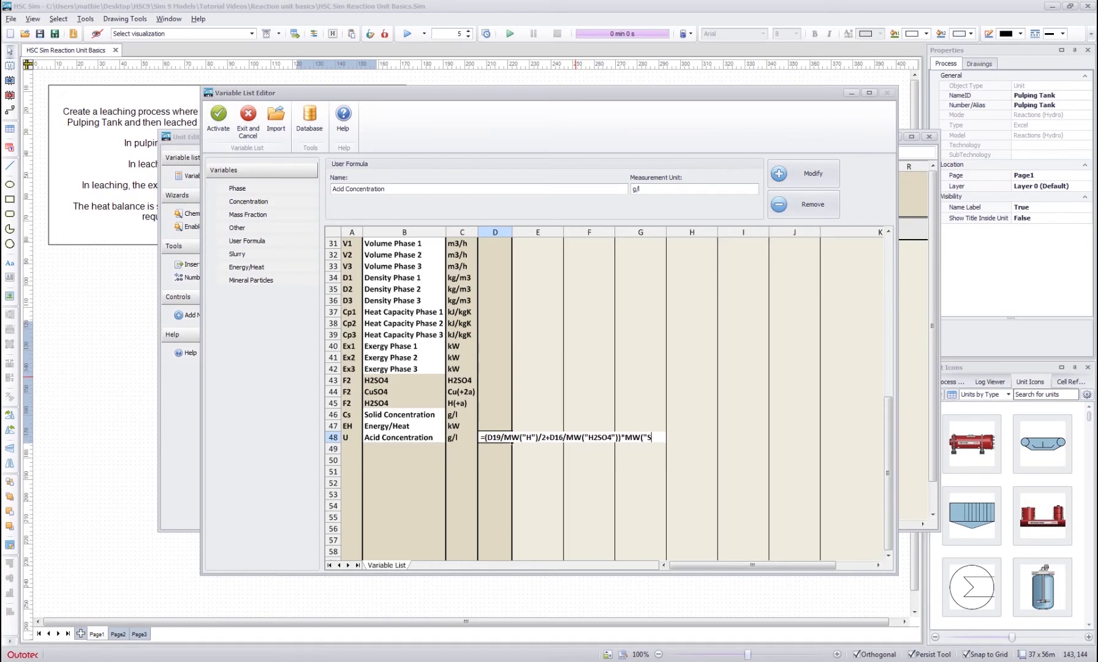
key(BackSpace)
- Complete the Acid Concentration formula by multiplying by MW("H2SO4"), dividing by the Volume Phase 2 cell and adding the unit conversion factor
text(H2SO4")/)
scroll(478, 359, up, 2)
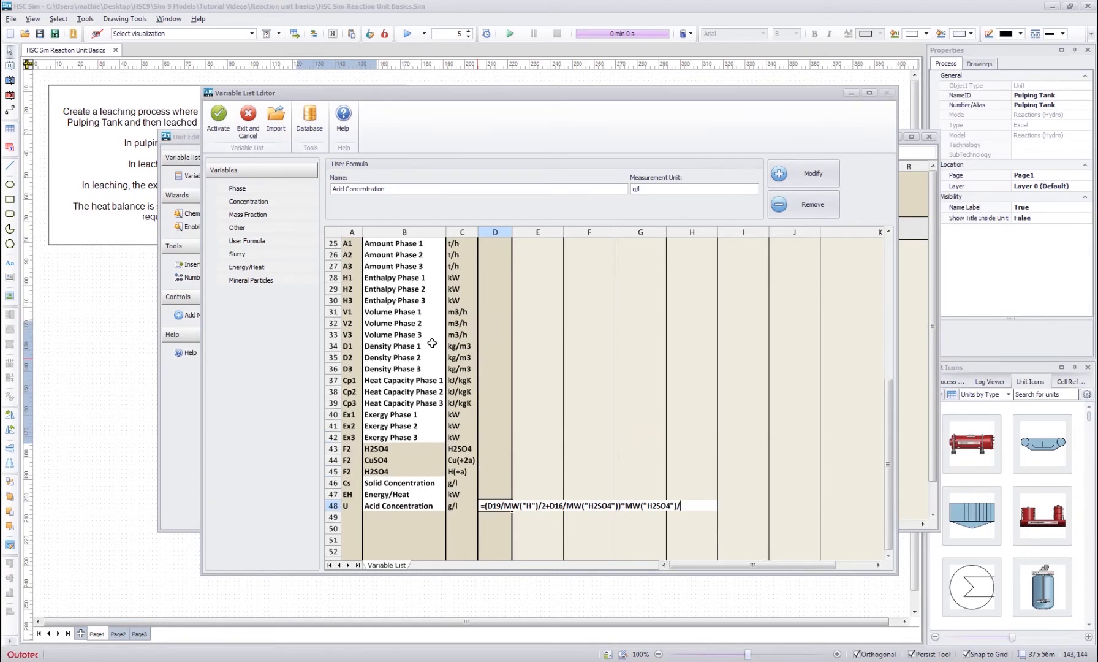
click(489, 323)
text(*)
key(Return)
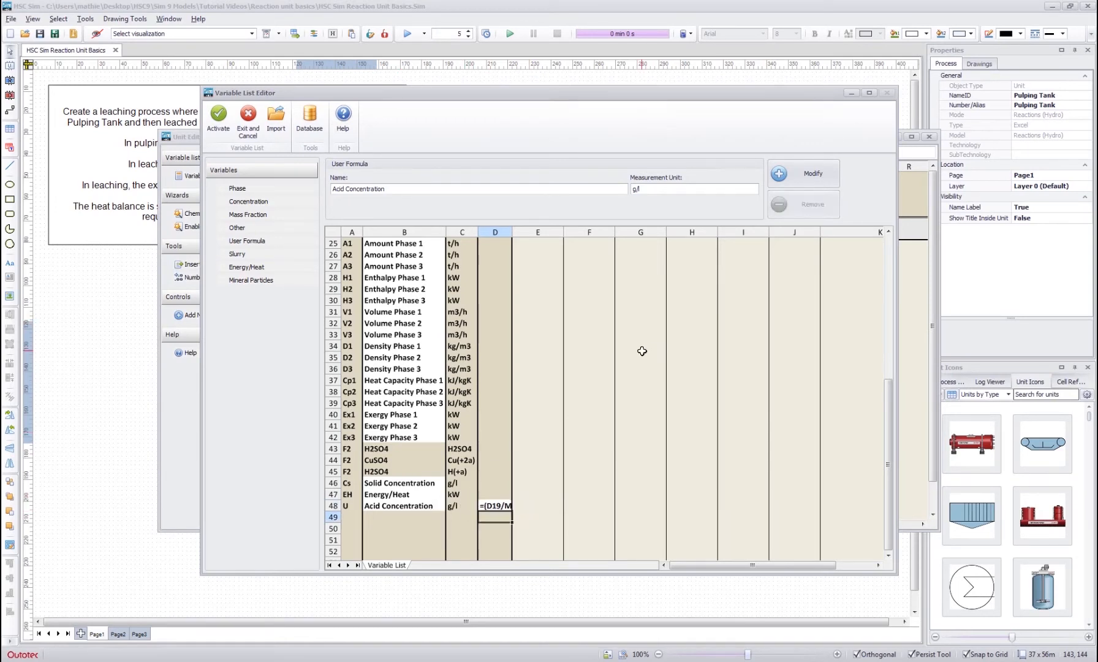
- Recheck the Acid Concentration formula cell and activate the variable list for the Pulping Tank
click(495, 504)
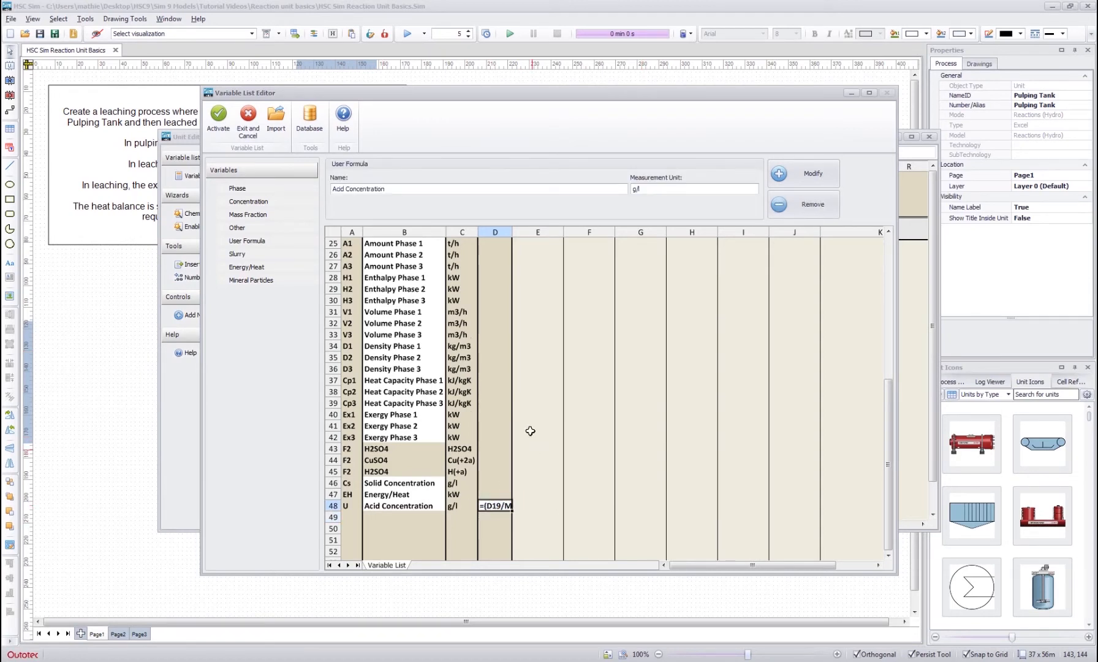
click(526, 411)
click(495, 504)
scroll(504, 435, up, 8)
click(498, 357)
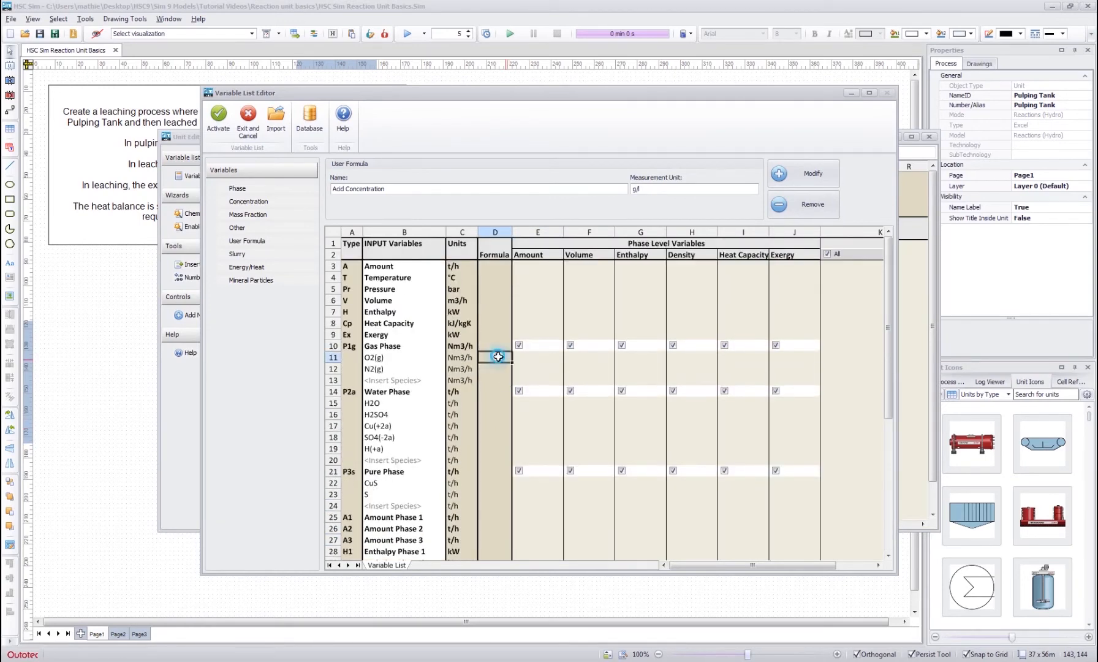
click(498, 367)
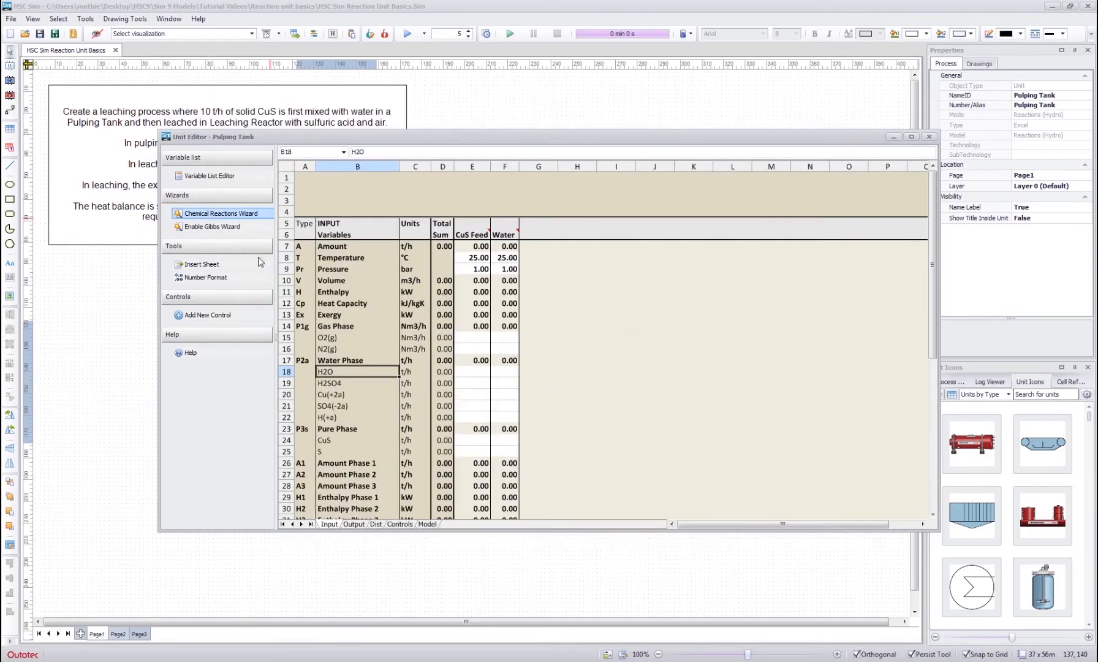
- Open the Leaching Reactor's unit editor, examine its input variables and close it
drag(785, 139, 736, 408)
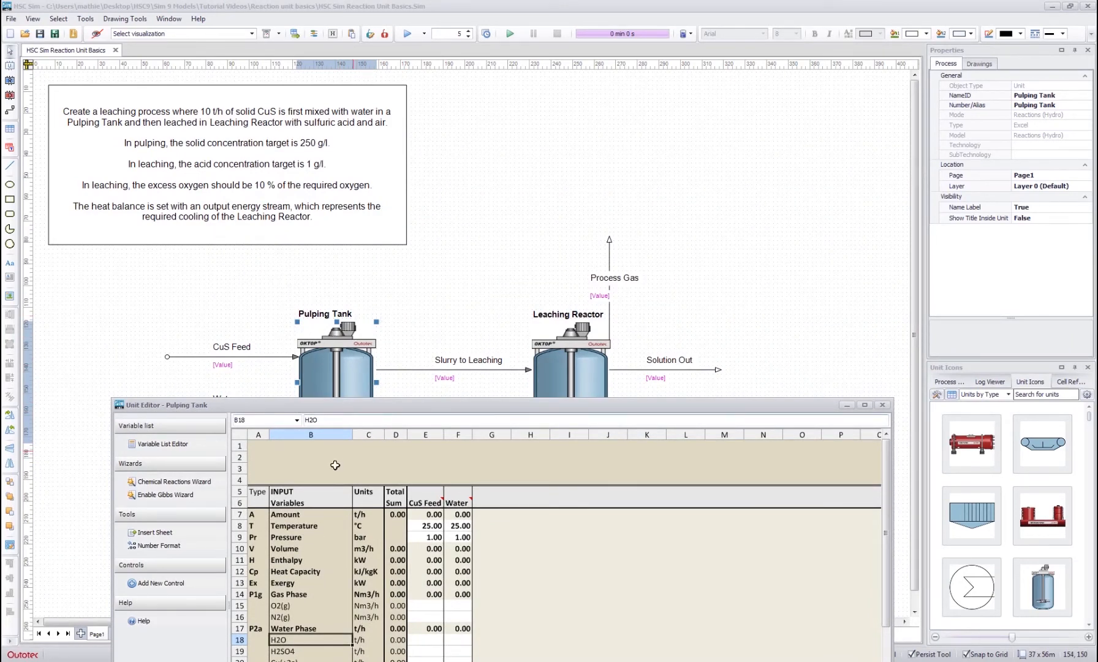
click(571, 350)
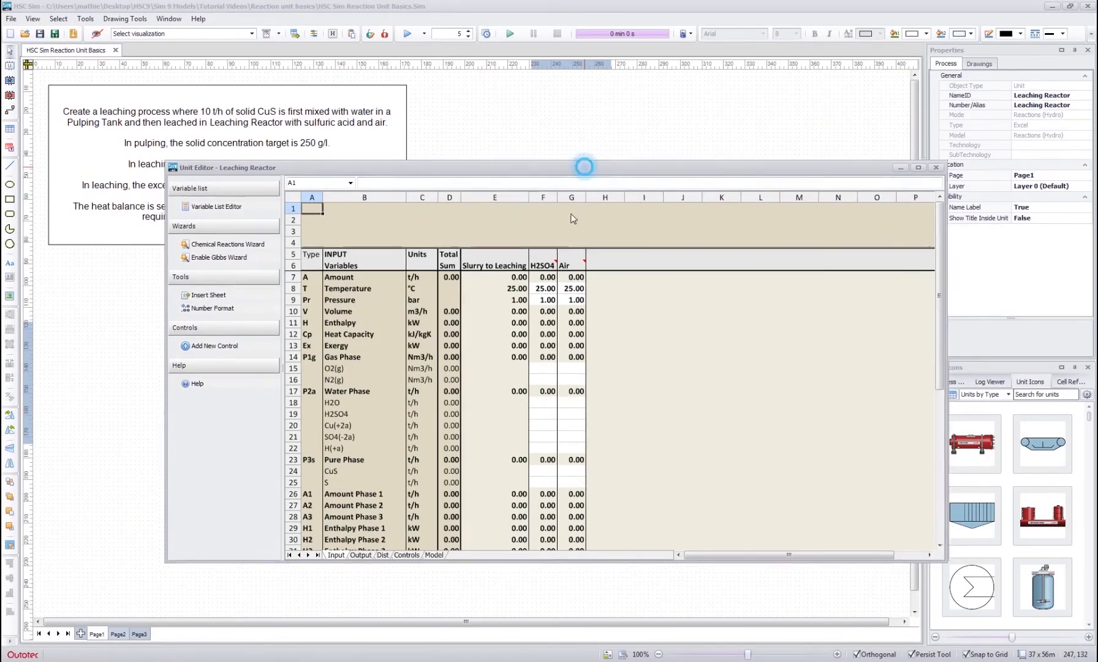
drag(585, 171, 542, 265)
click(899, 258)
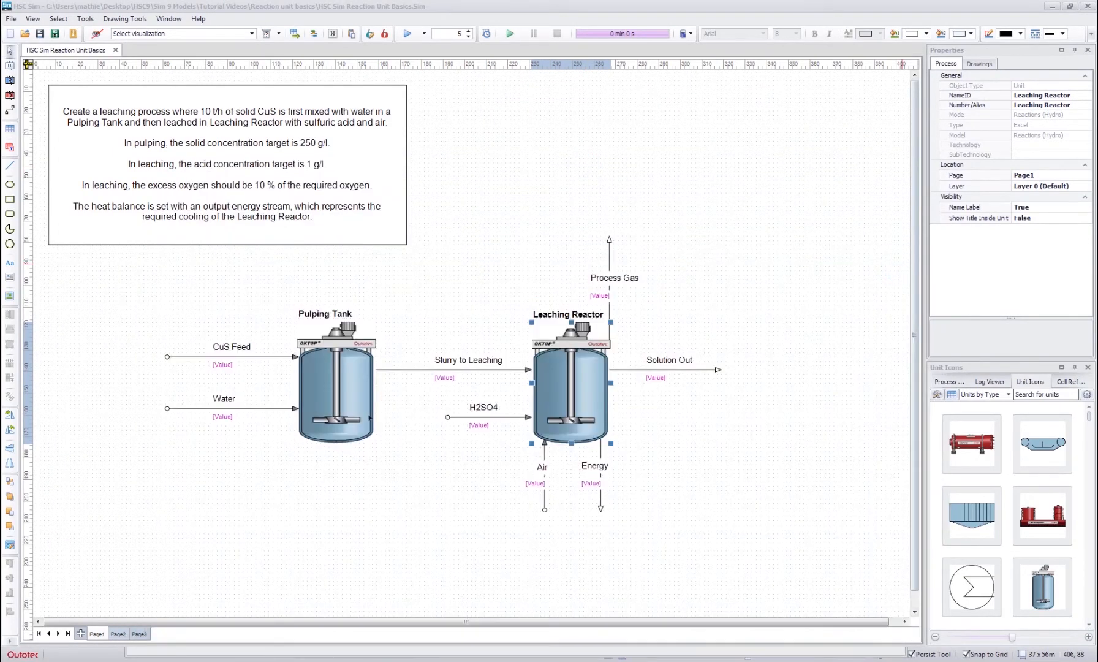
- Reopen the Pulping Tank's unit editor and examine its input variables down to the Acid Concentration row
double_click(359, 394)
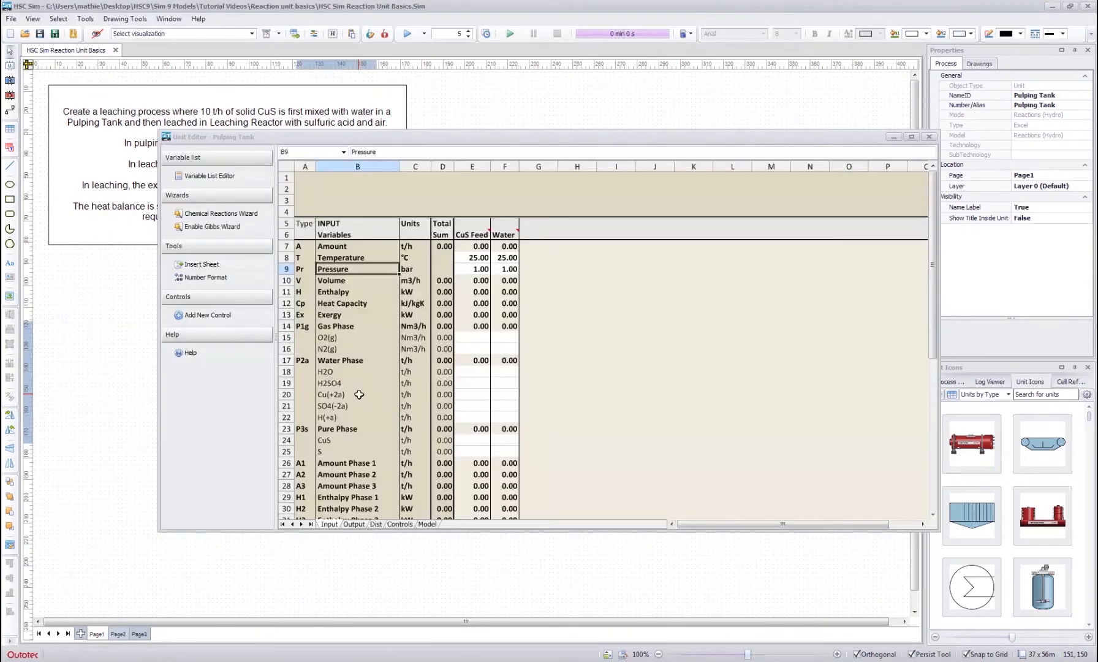
click(358, 383)
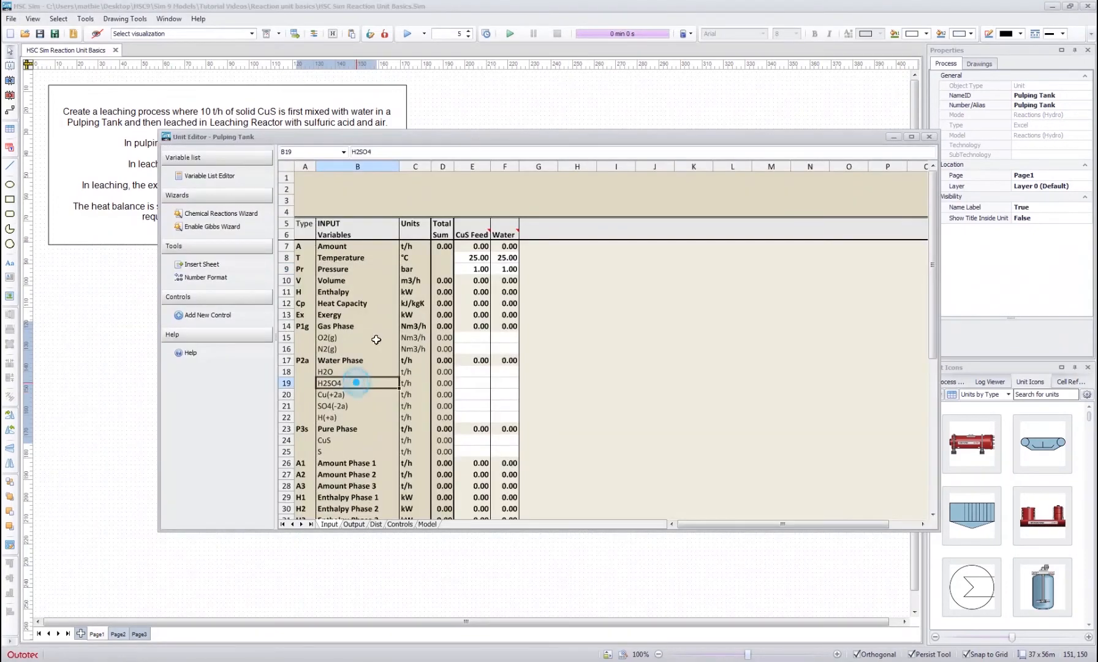
scroll(367, 361, down, 6)
scroll(380, 329, down, 1)
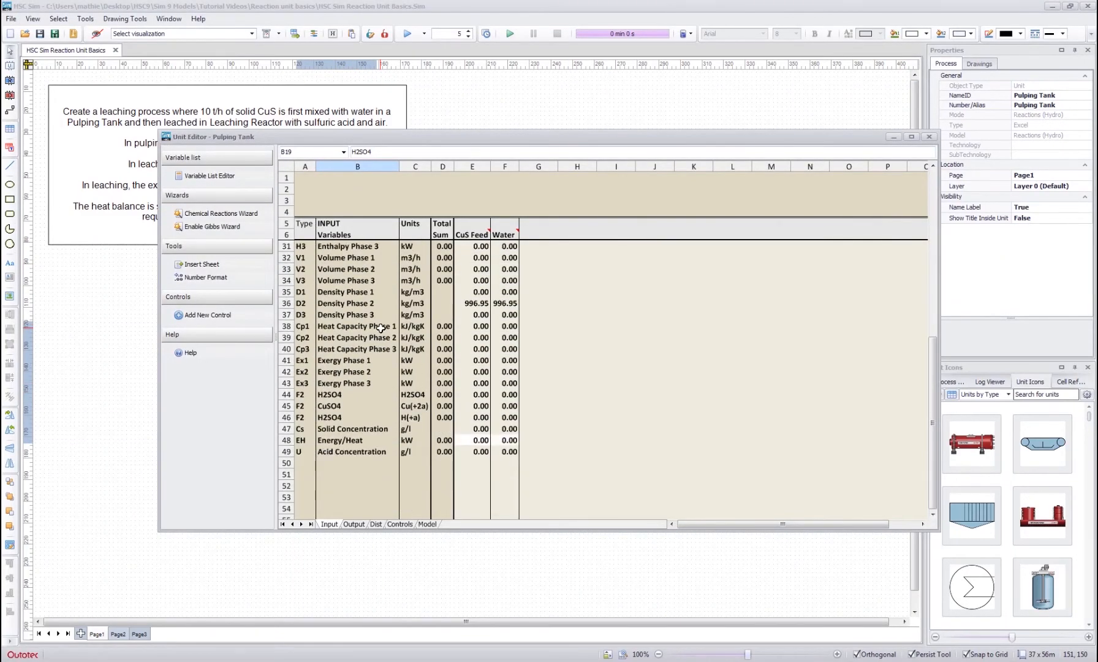
scroll(380, 365, up, 7)
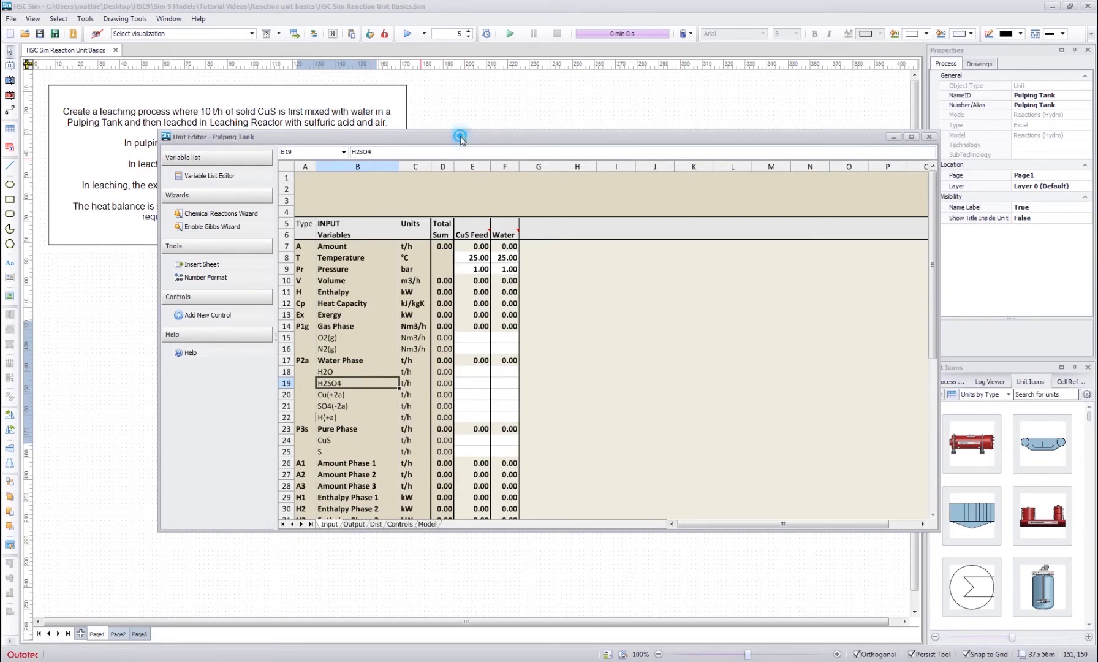
- Set the CuS amount of the CuS Feed stream to 10 t/h in the Pulping Tank's Pure Phase
mouse_move(459, 137)
mouse_down()
mouse_move(448, 314)
mouse_move(430, 351)
mouse_move(450, 158)
mouse_up()
click(338, 399)
click(334, 417)
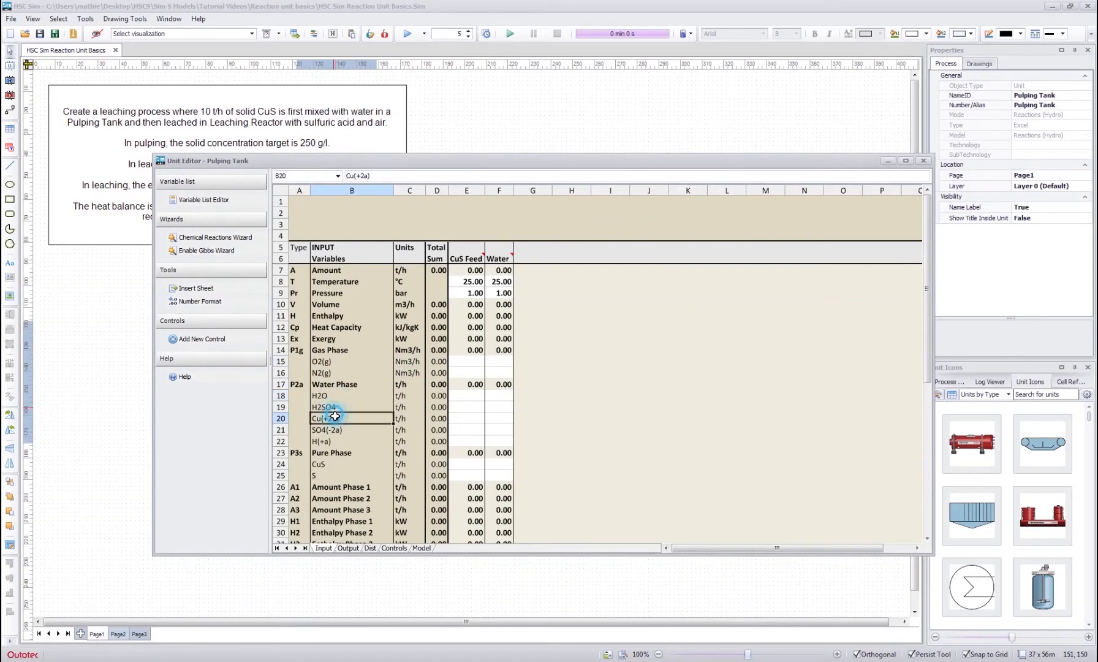
click(462, 466)
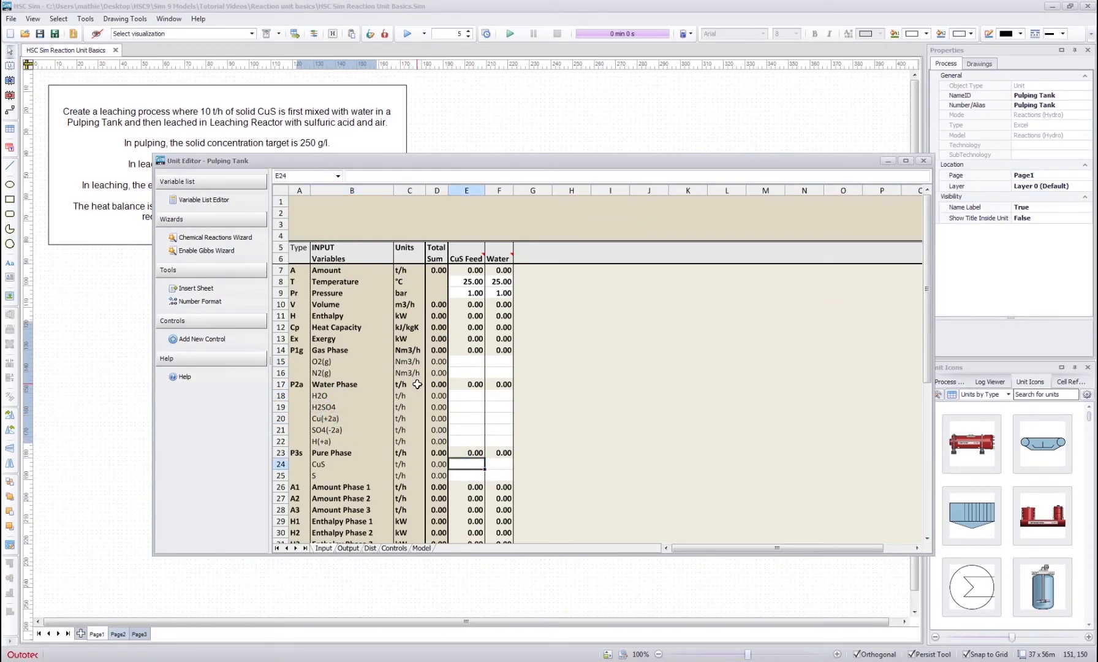
text(10)
key(Return)
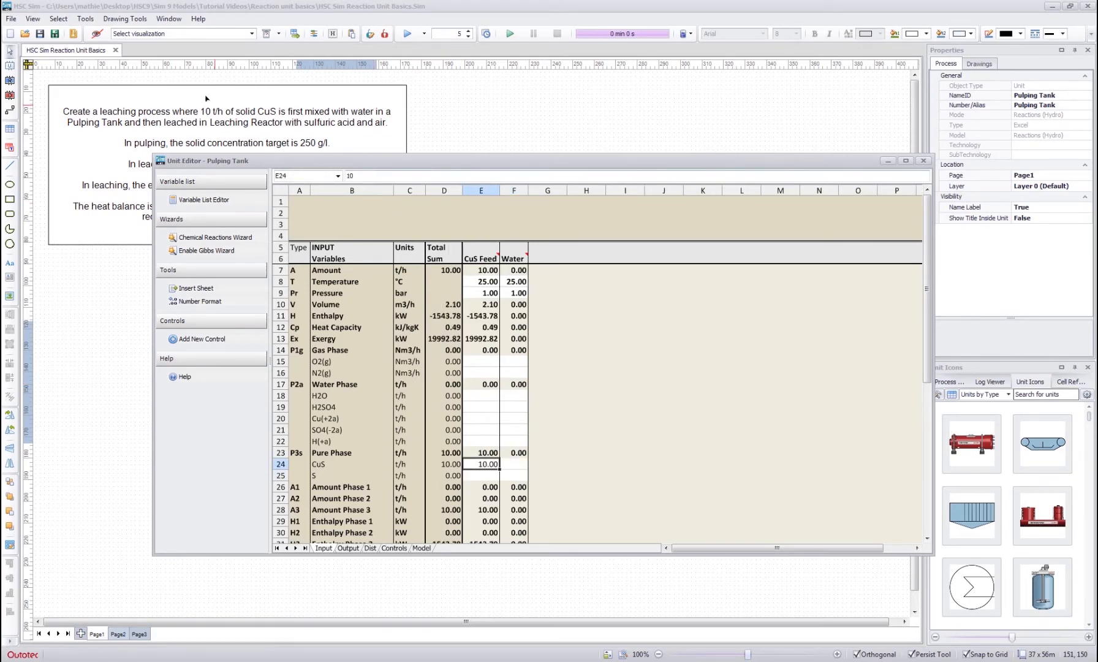
- Set the H2O amount of the Water stream to 1 t/h in the Pulping Tank's Water Phase
click(513, 395)
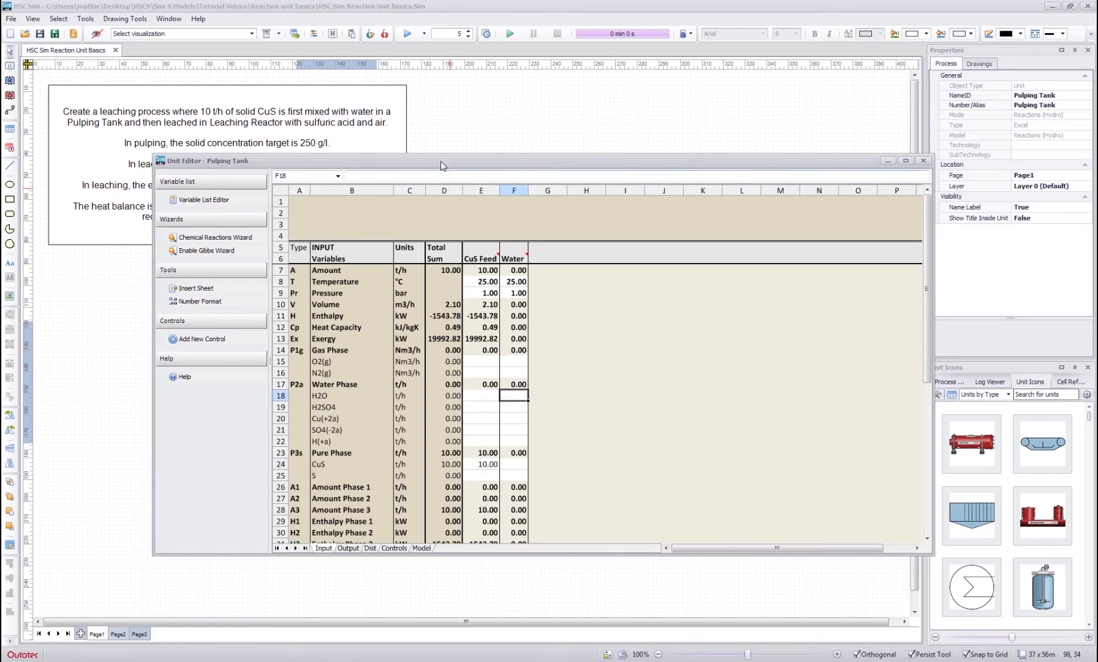
drag(438, 160, 411, 182)
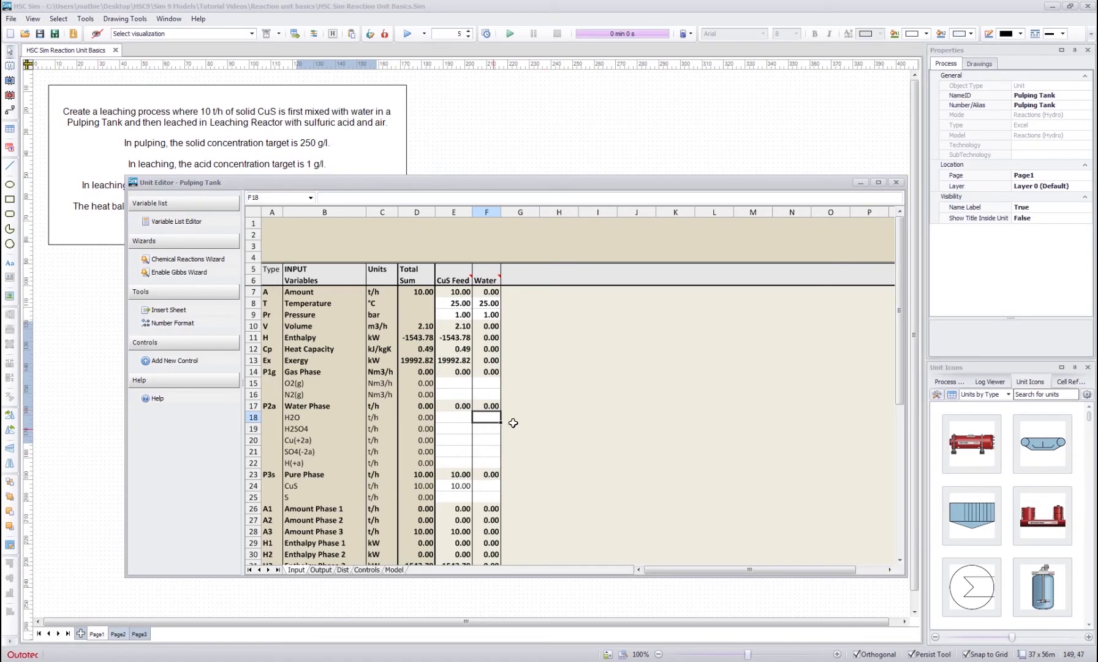
text(1)
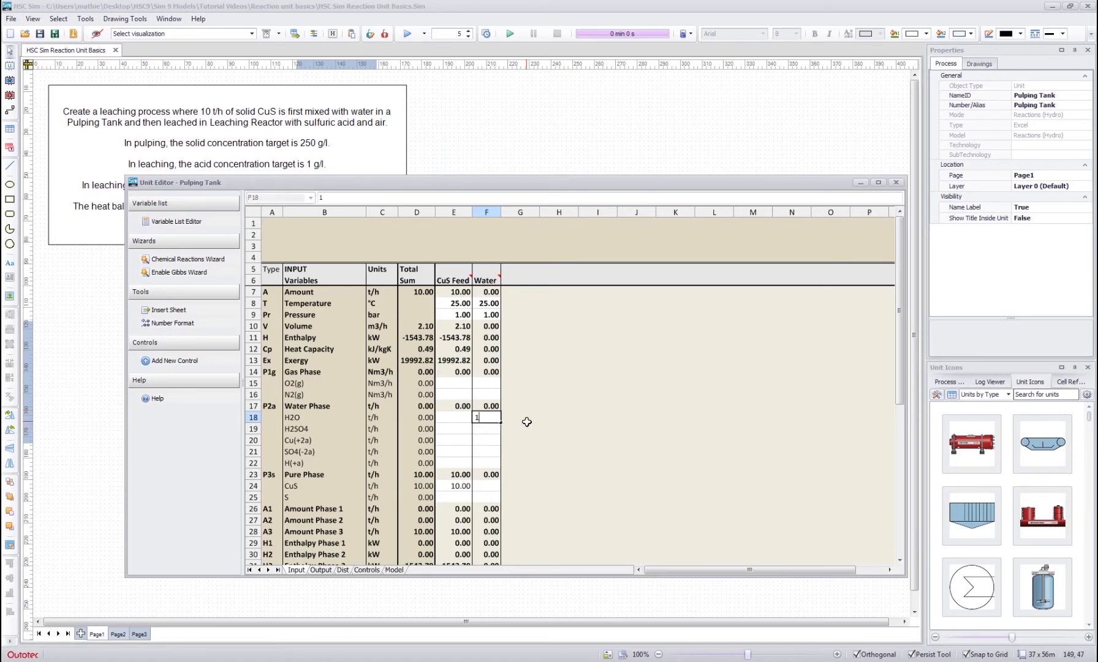
key(Return)
click(518, 426)
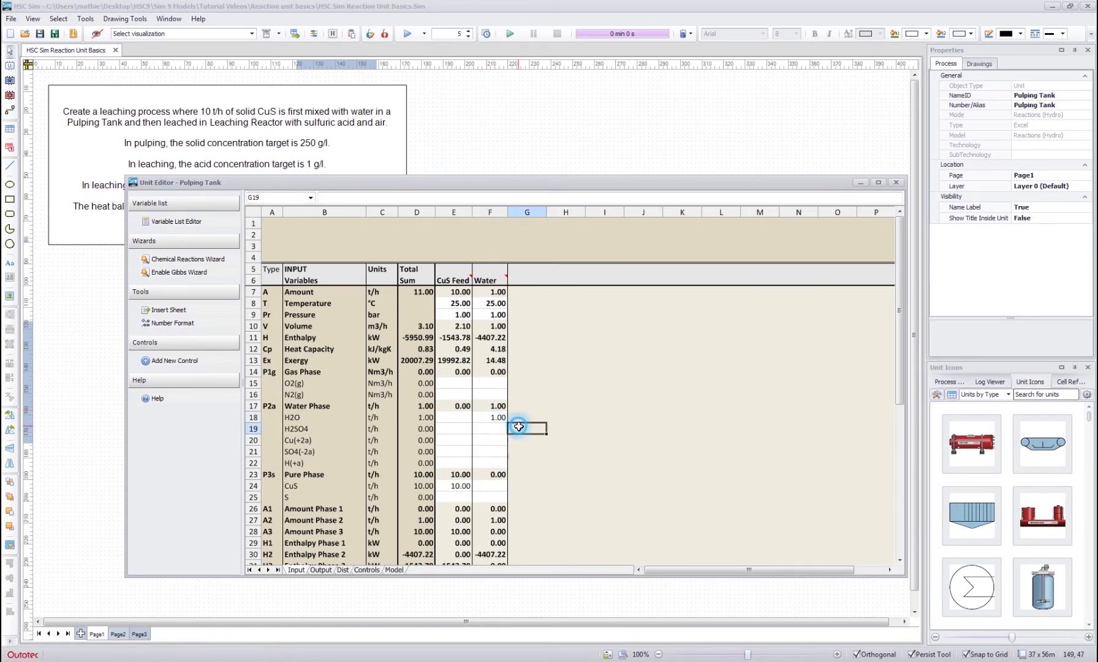
- Examine the Pulping Tank's output variables for Slurry to Leaching and the phase rows of its distribution sheet
click(322, 570)
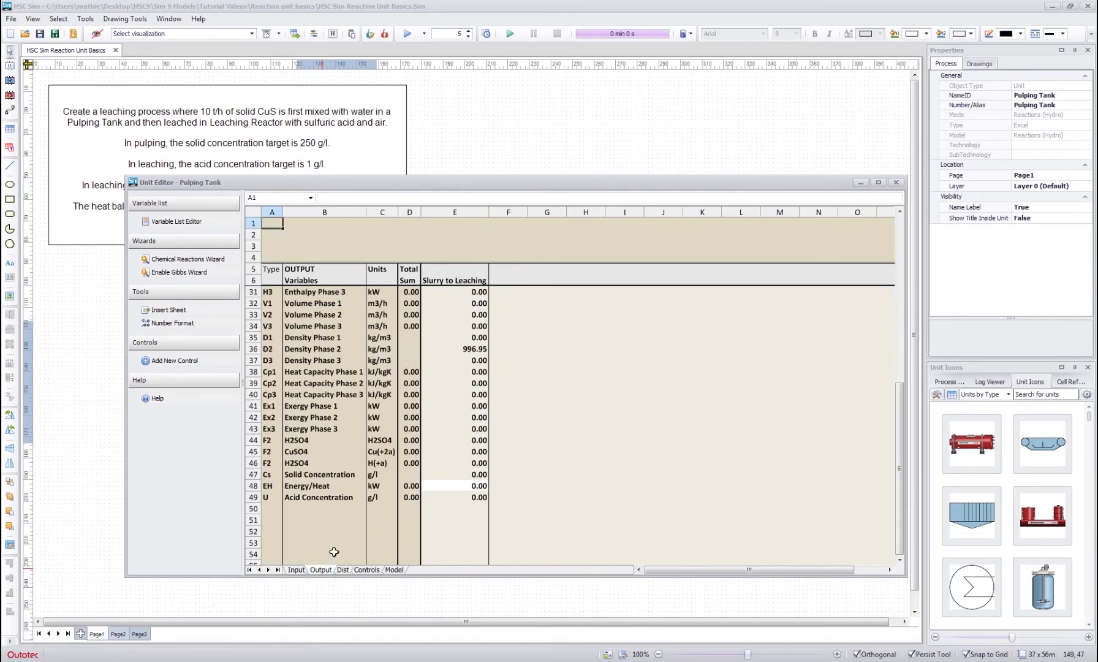
click(455, 429)
scroll(465, 423, up, 8)
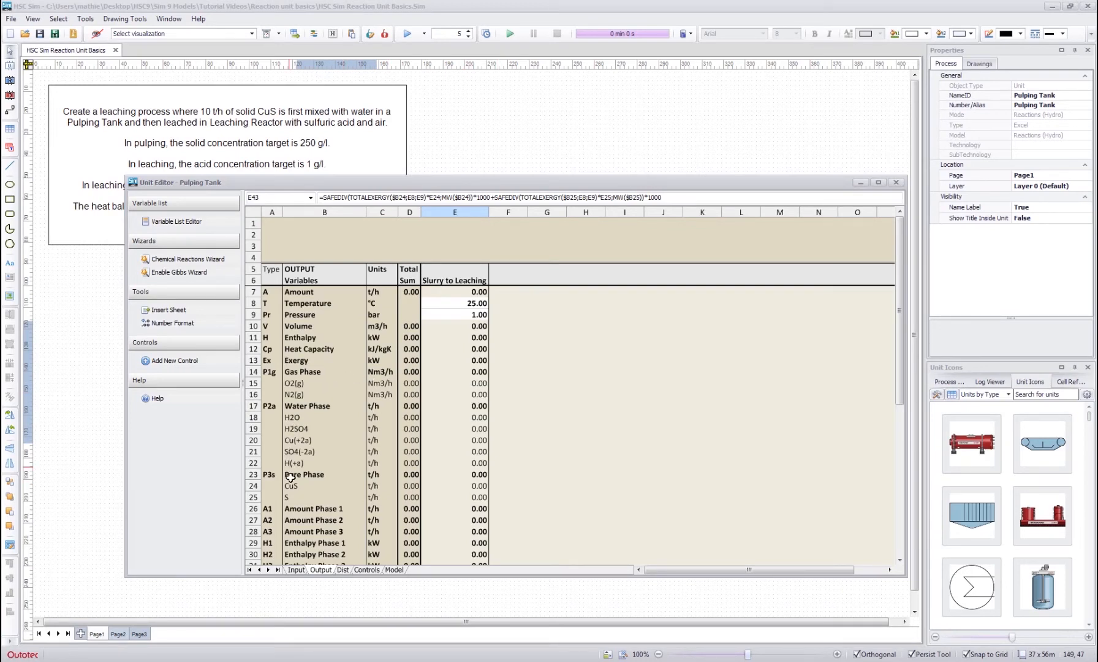
click(461, 441)
click(457, 416)
click(454, 440)
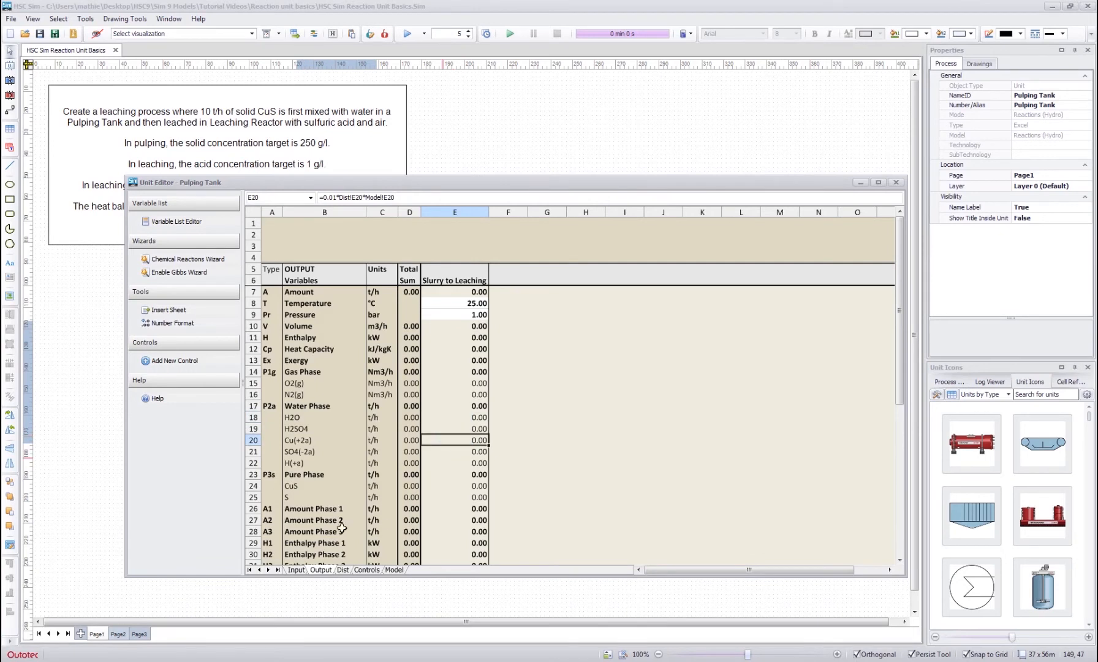
click(343, 569)
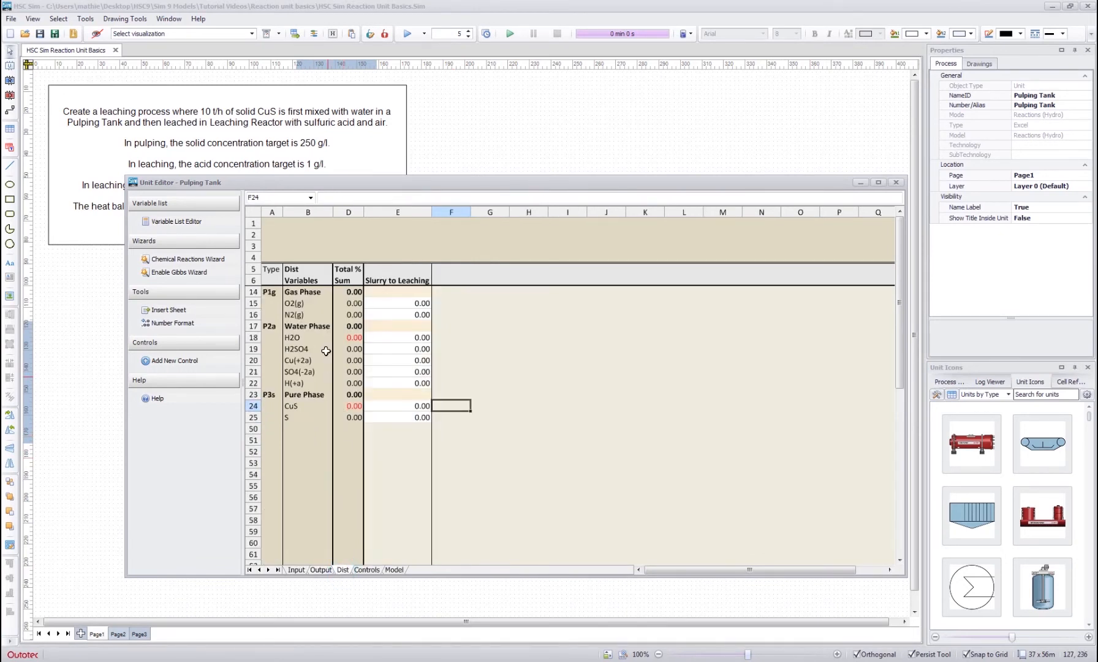
click(315, 326)
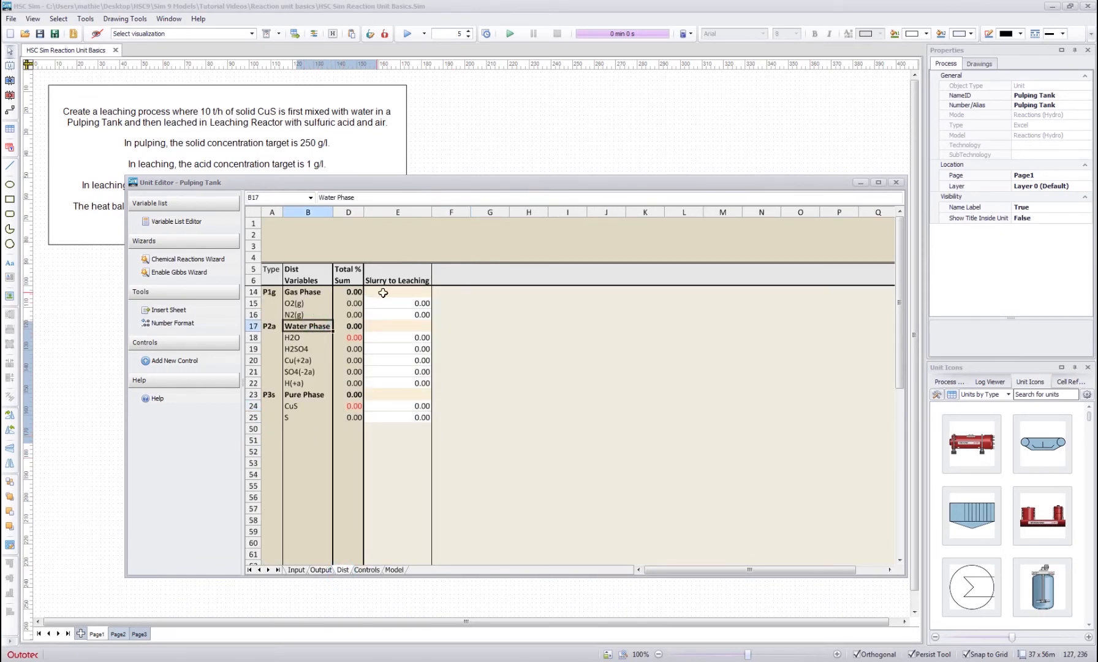
click(293, 292)
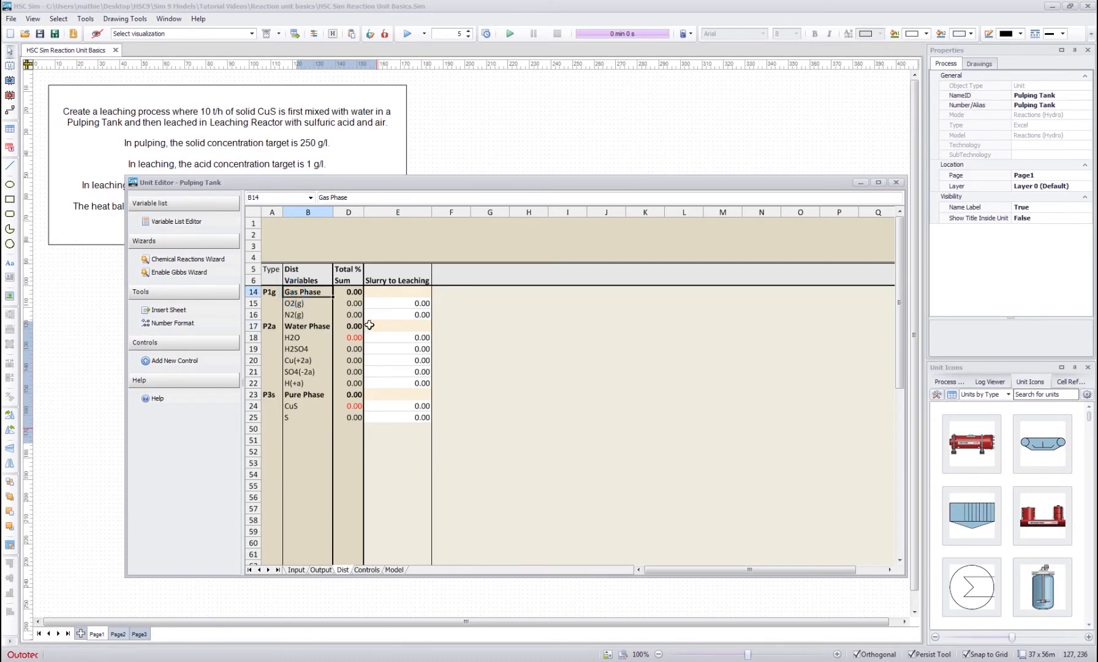
drag(398, 270, 399, 441)
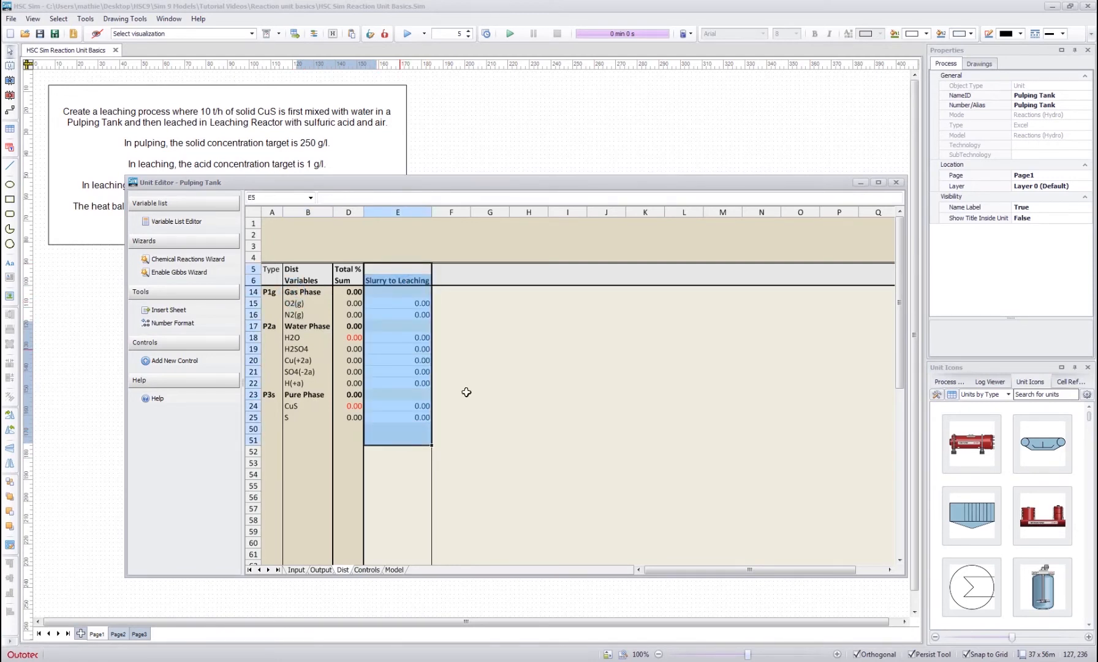
click(518, 360)
click(303, 292)
click(303, 326)
click(300, 394)
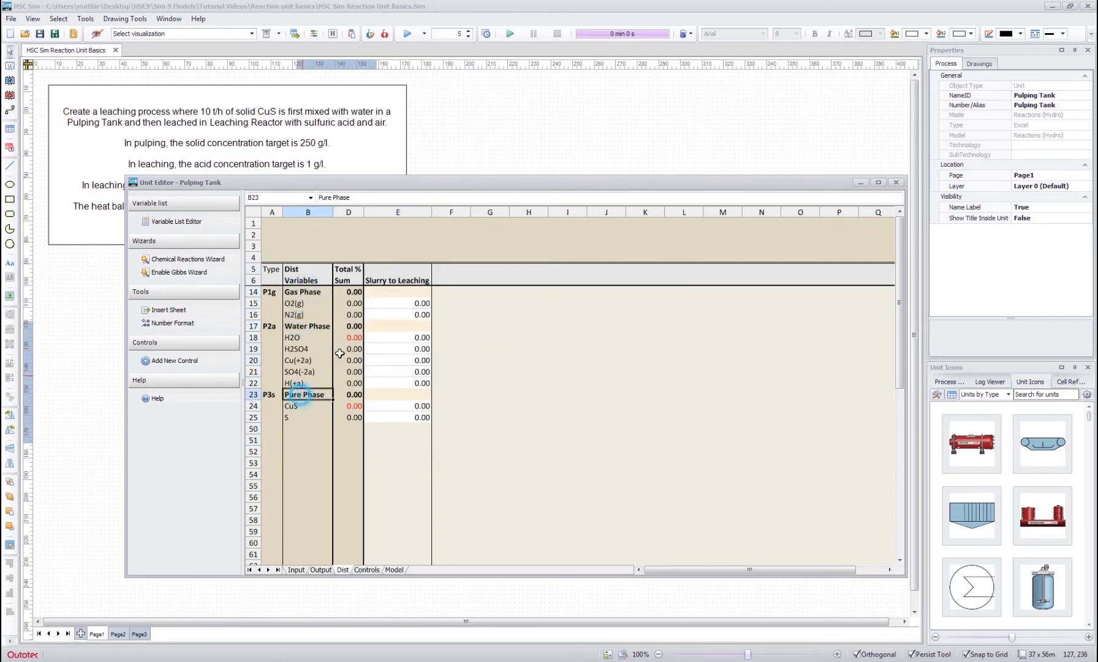
- Set the Slurry to Leaching distribution to 100 % for the Gas Phase, Water Phase and Pure Phase
click(398, 292)
text(100)
key(Down)
key(Down)
key(Down)
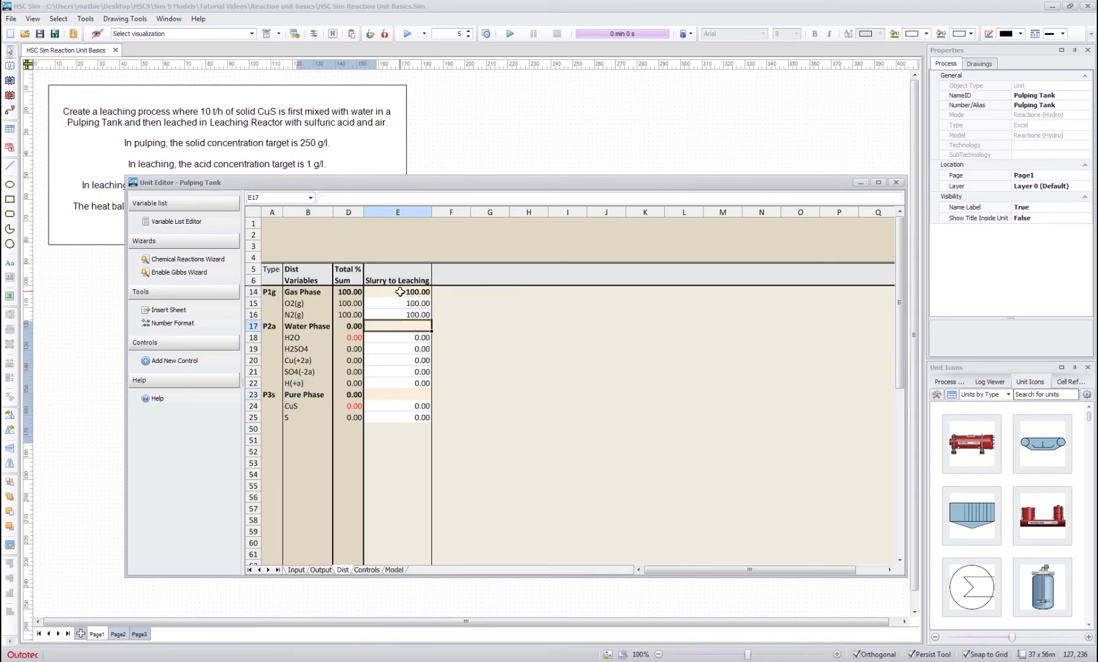
text(100)
key(Down)
key(Down)
key(Down)
key(Down)
key(Down)
key(Down)
text(100)
key(Down)
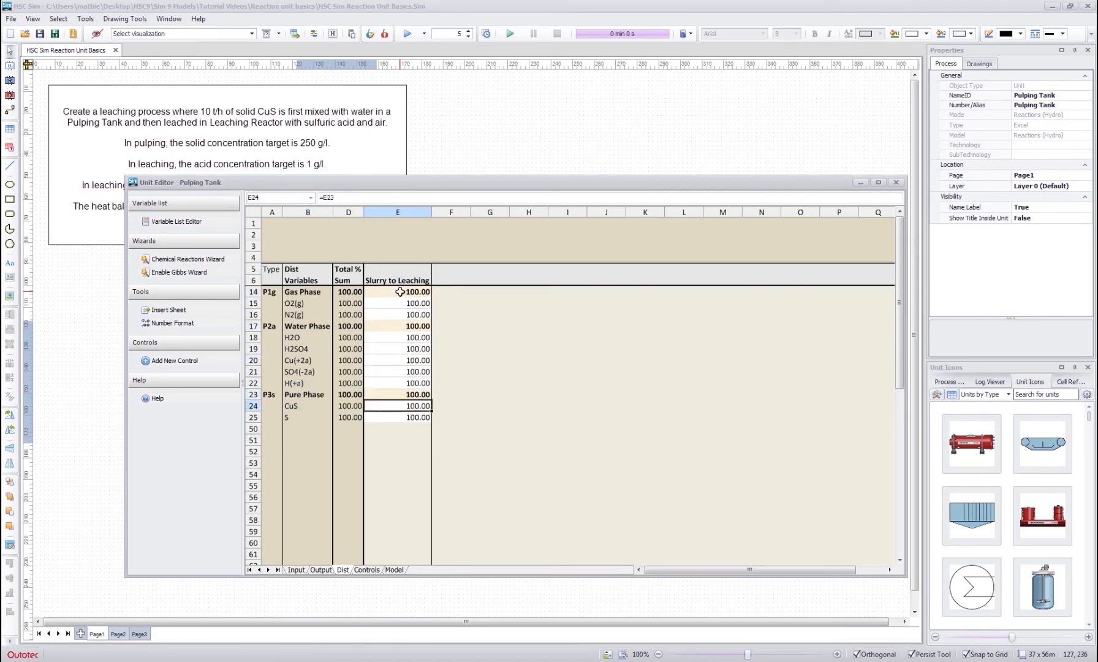
click(487, 368)
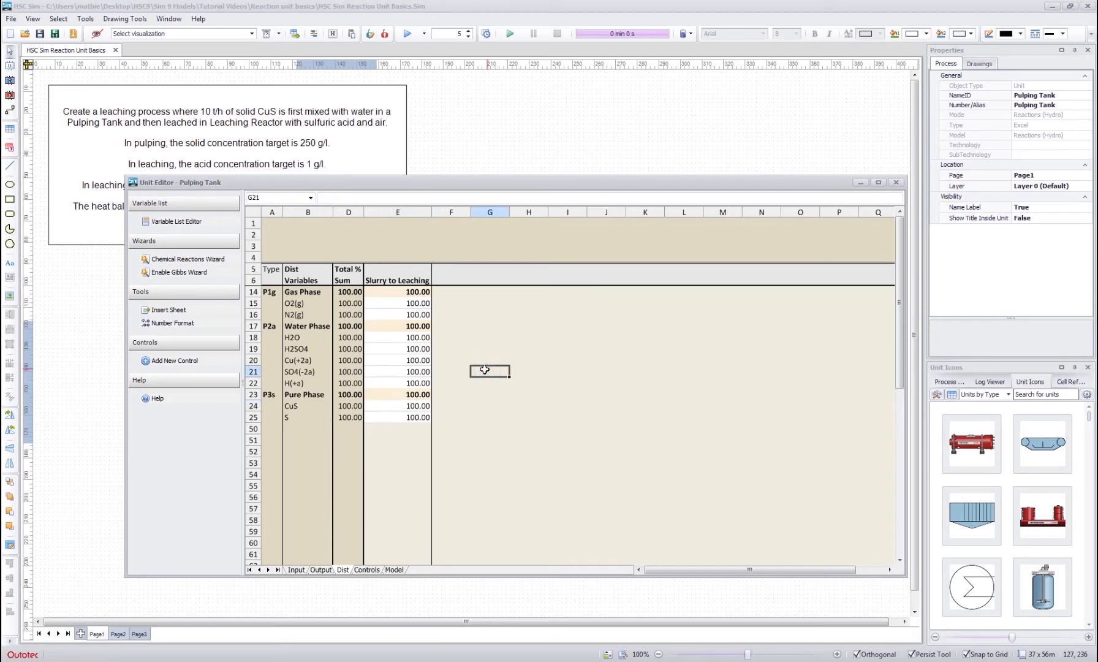
click(466, 367)
- Run the simulation and check the H2O and CuS amounts in the Pulping Tank's output variables
click(407, 34)
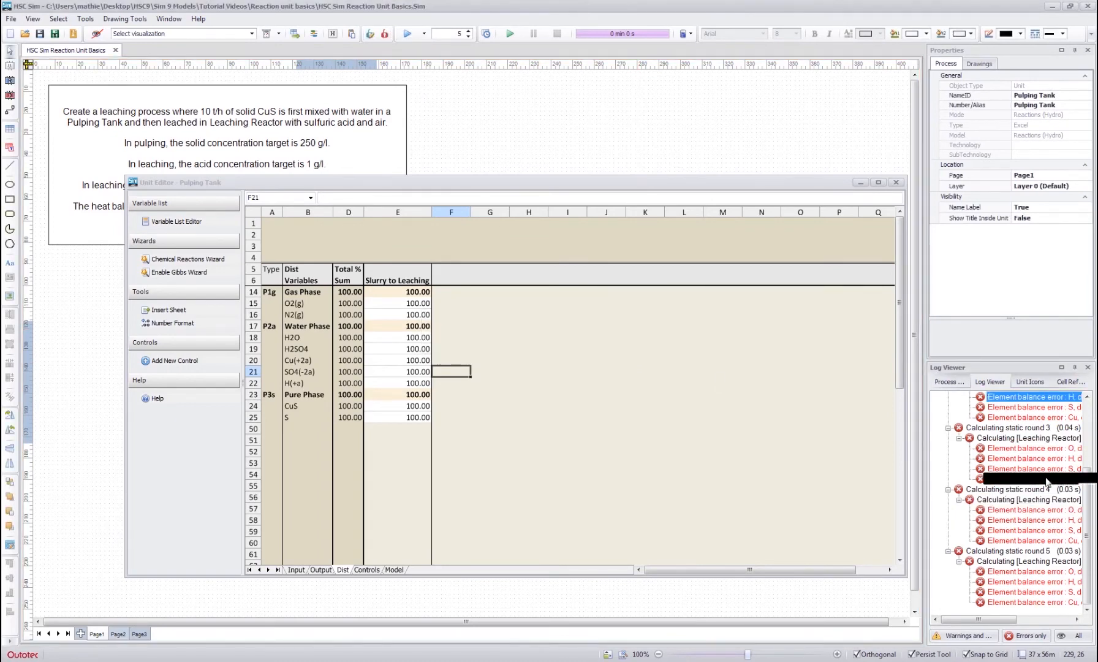
click(318, 569)
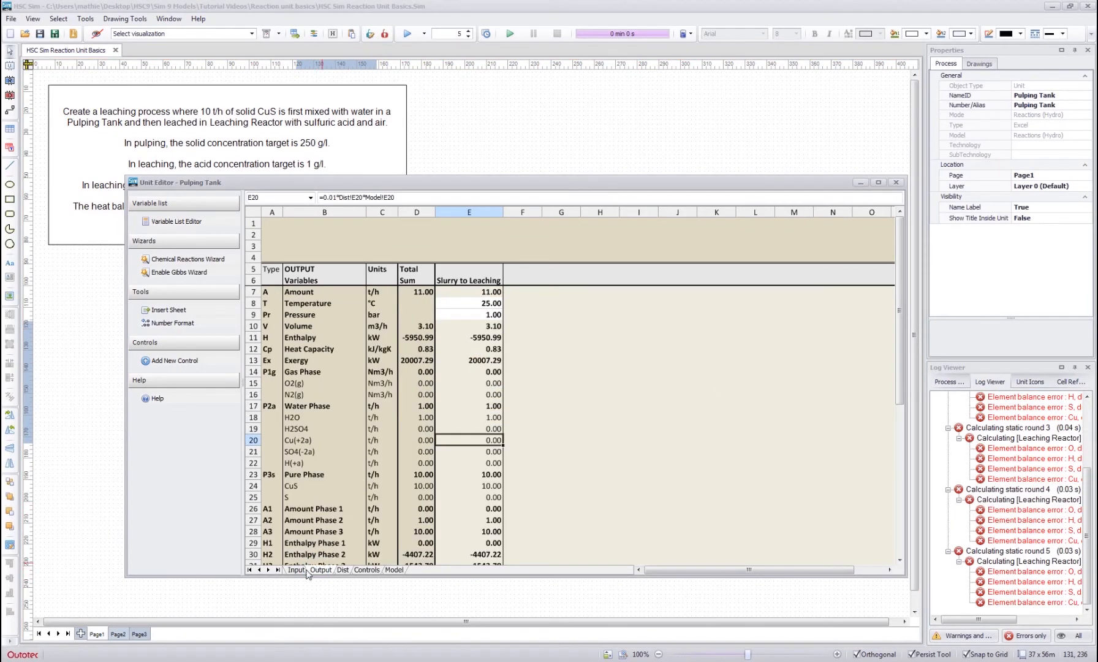
click(354, 462)
click(302, 416)
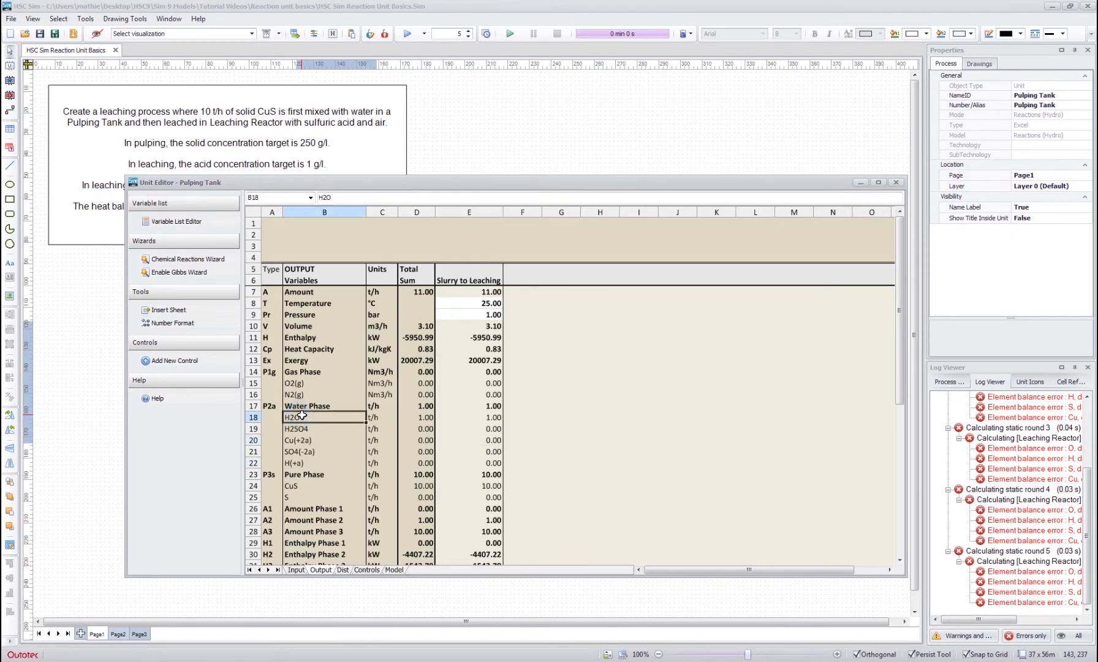
drag(312, 485, 503, 485)
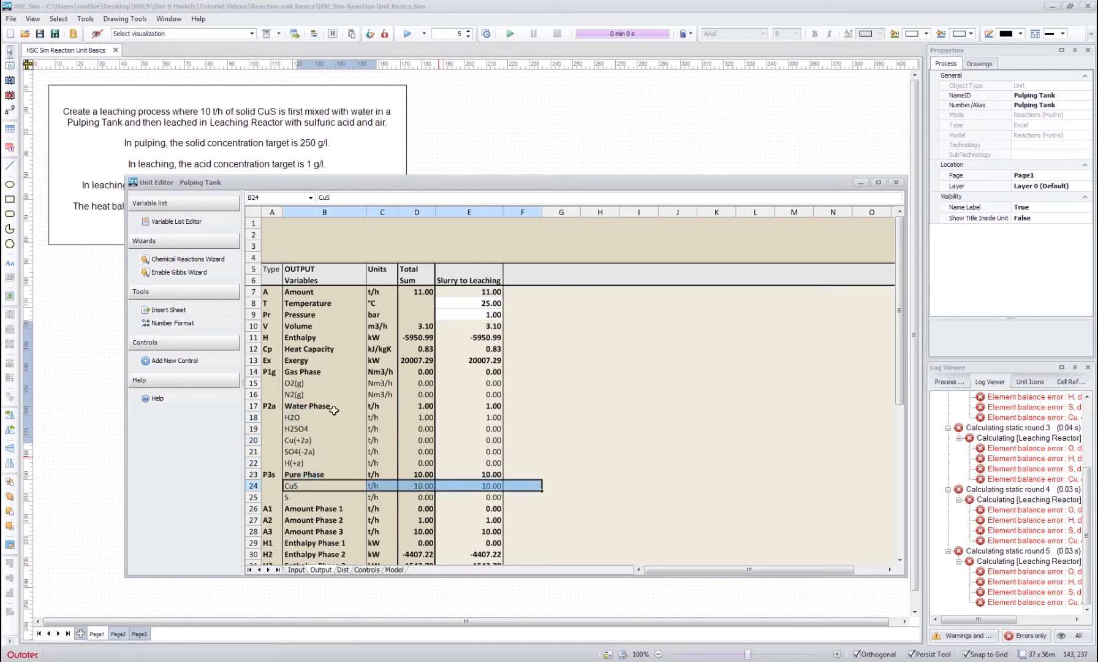
click(308, 417)
drag(309, 417, 476, 417)
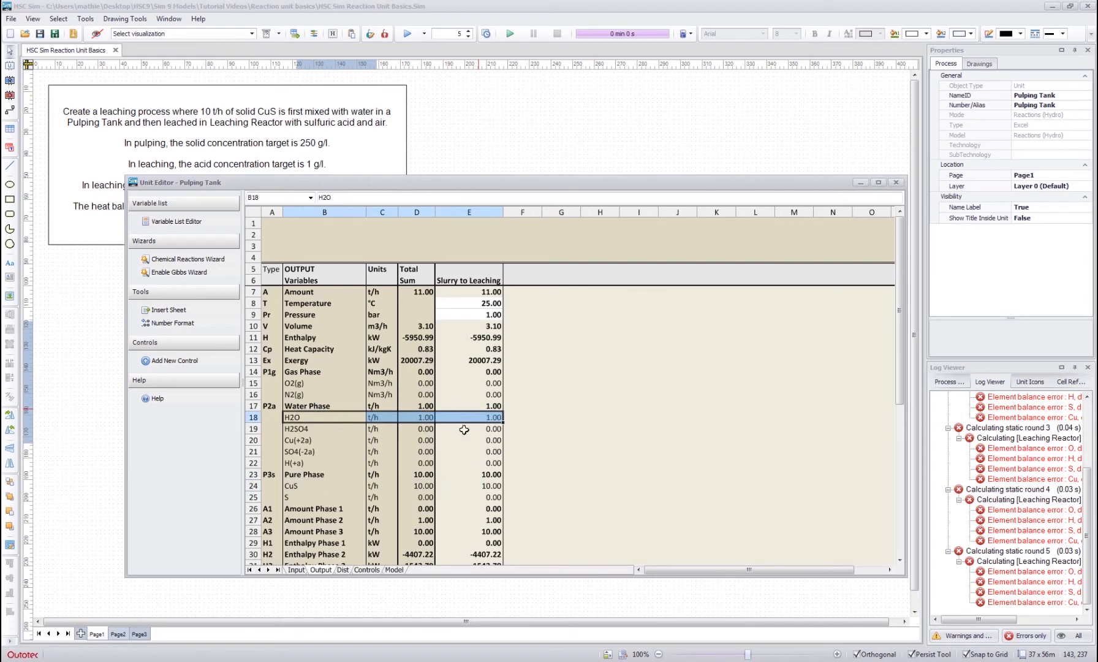
click(491, 439)
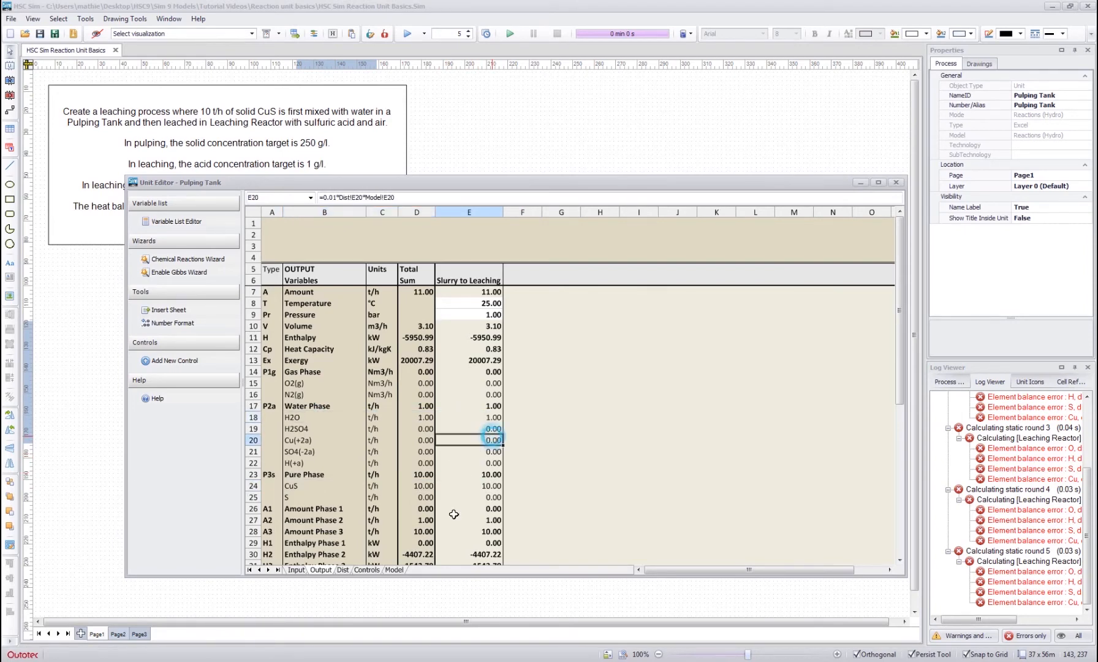
- Create a control in the Pulping Tank's Controls sheet with the Y target name "Solid Concentration"
click(362, 570)
click(452, 370)
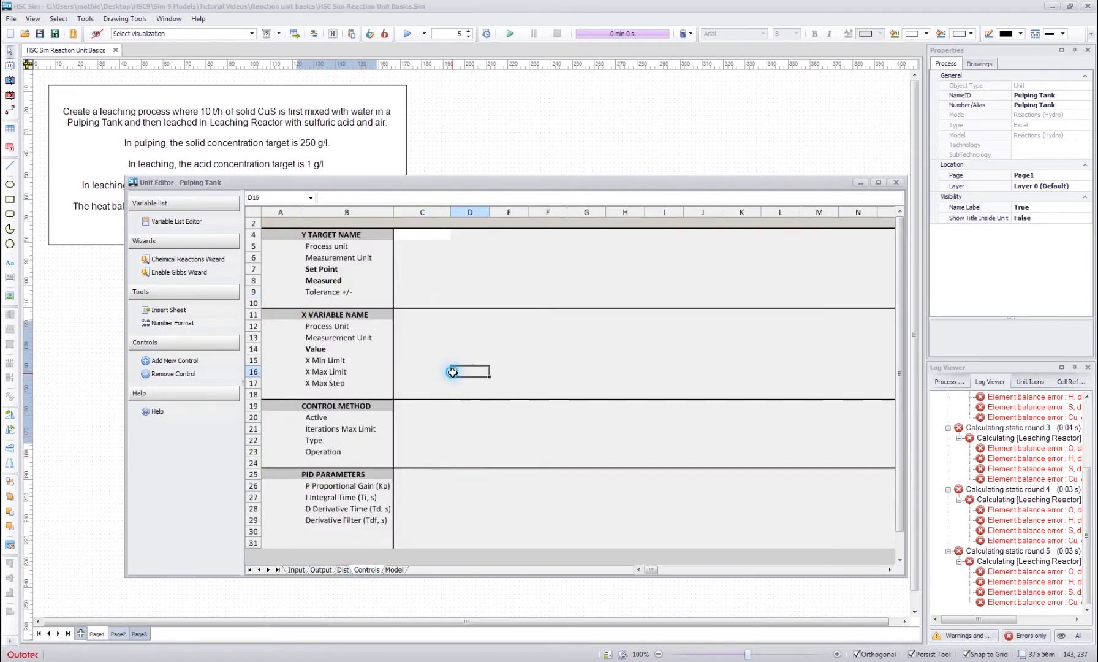
click(416, 236)
text(S)
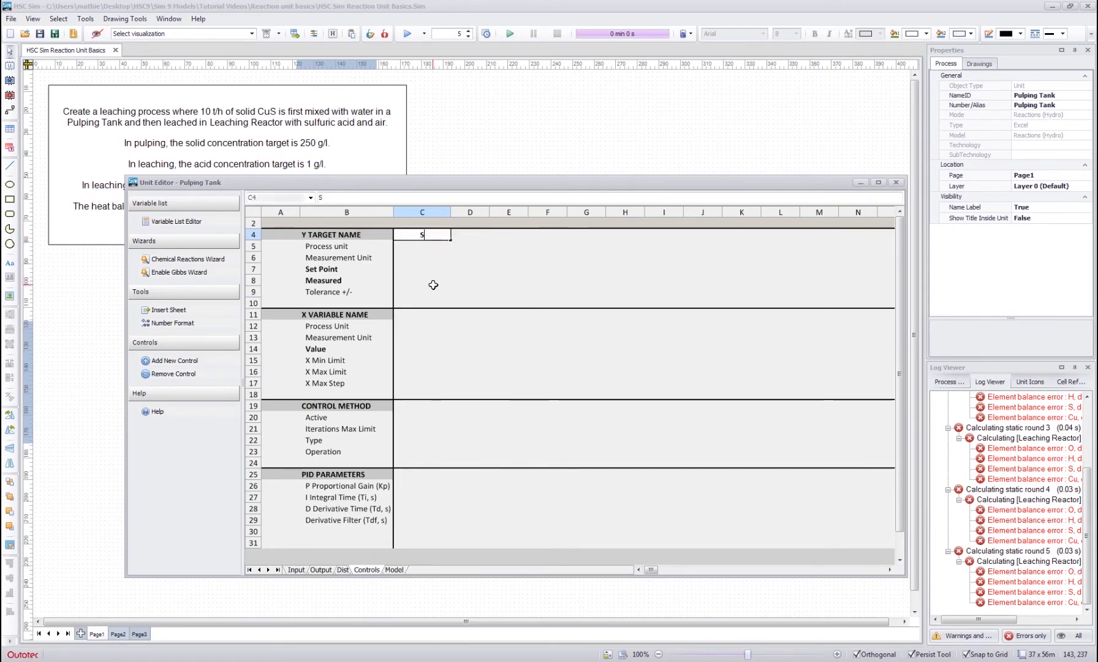
text(olid Conc)
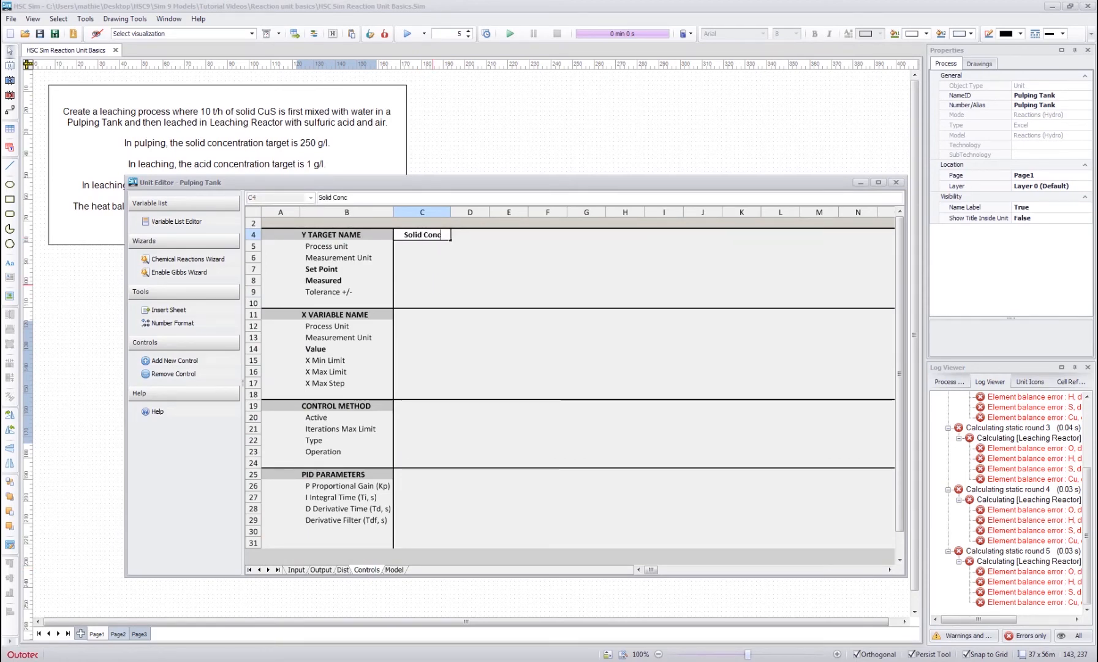
text(entration)
key(Return)
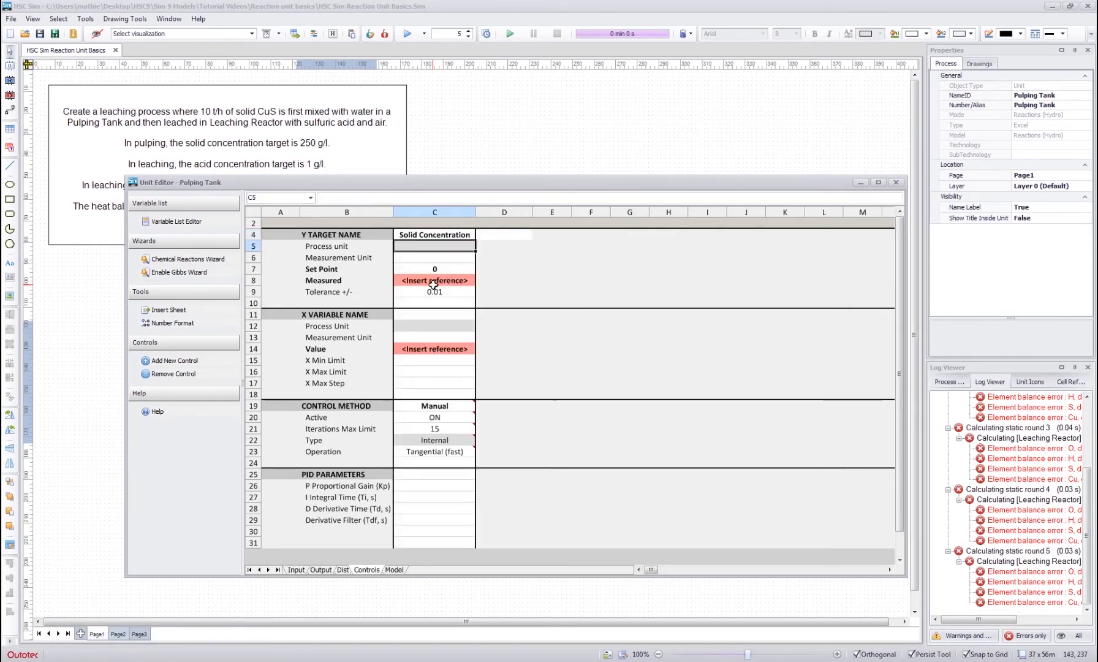
- Set the Solid Concentration target's measurement unit to g/l and its set point to 250
key(Return)
text(g/)
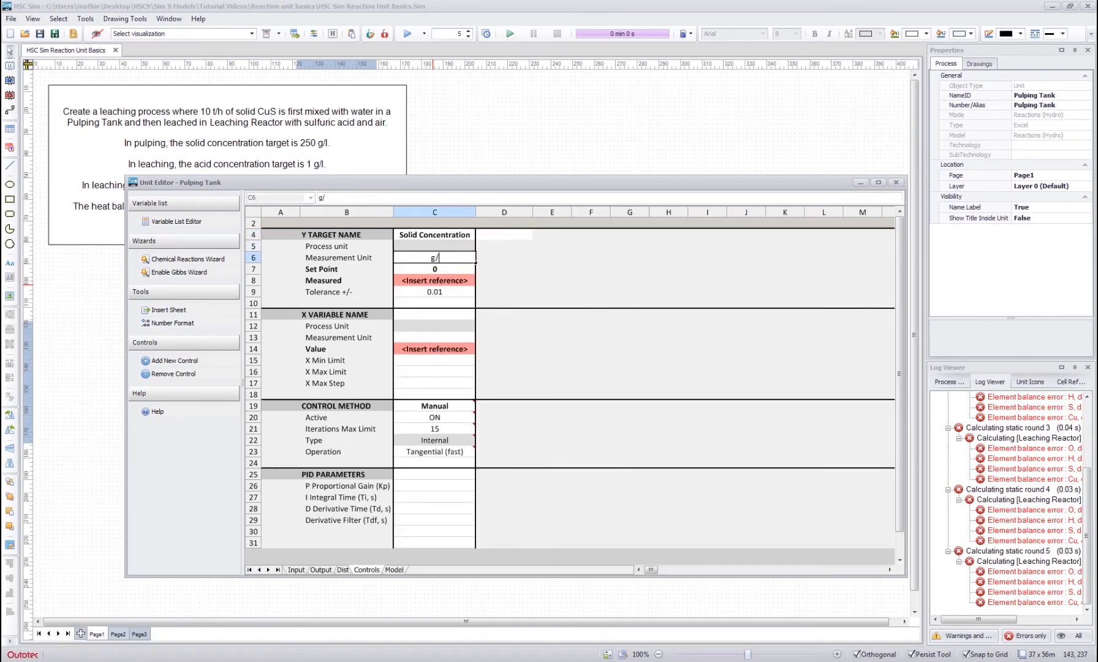
text(l)
key(Return)
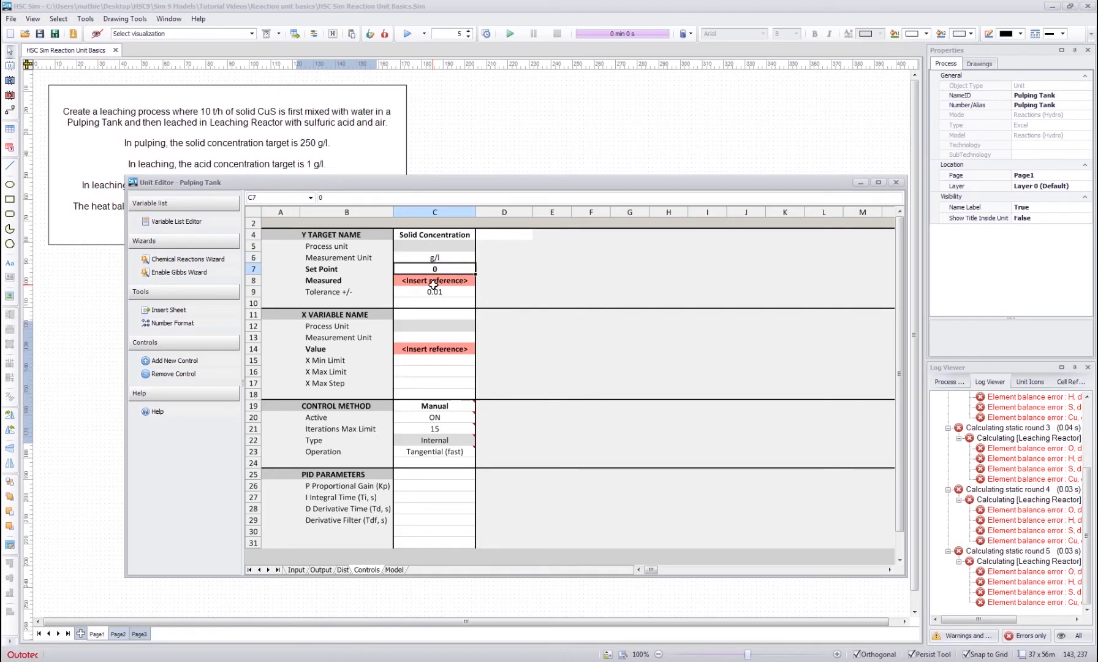
text(250)
key(Return)
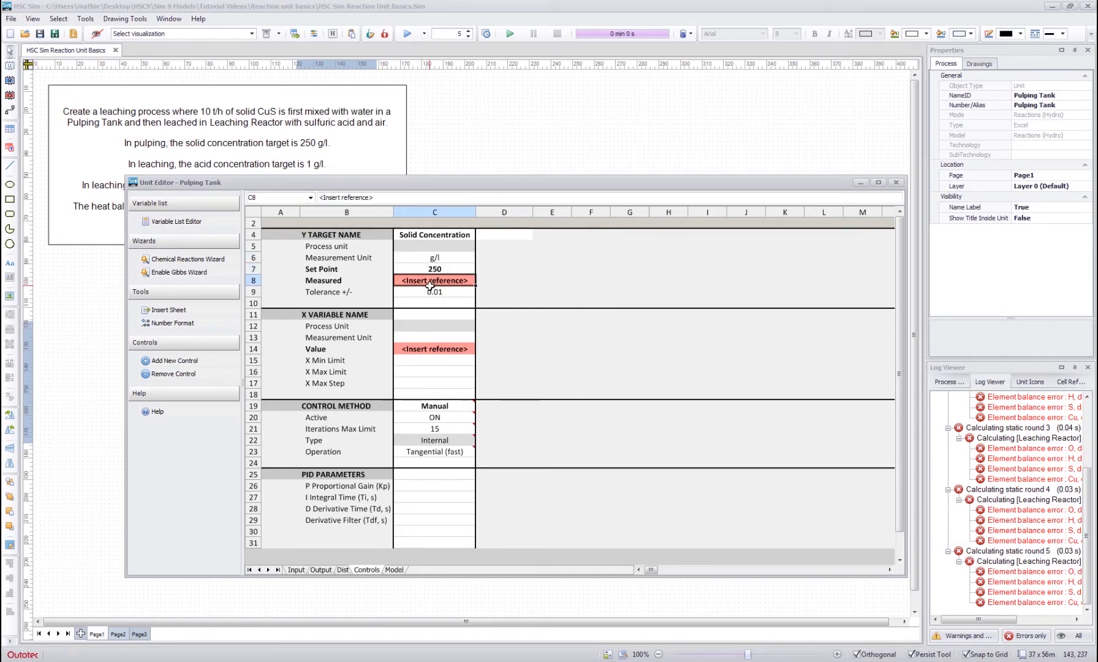
- Link the control's Measured value to the Solid Concentration of Slurry to Leaching in the Output sheet
text(=)
click(320, 570)
scroll(429, 478, down, 8)
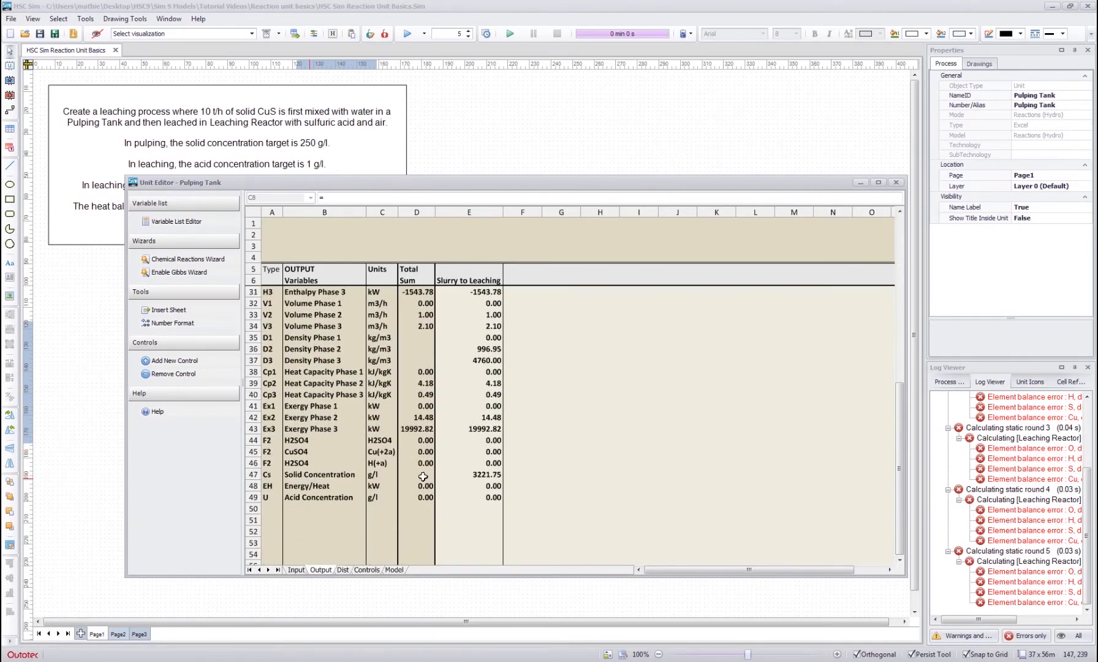
click(483, 474)
key(Return)
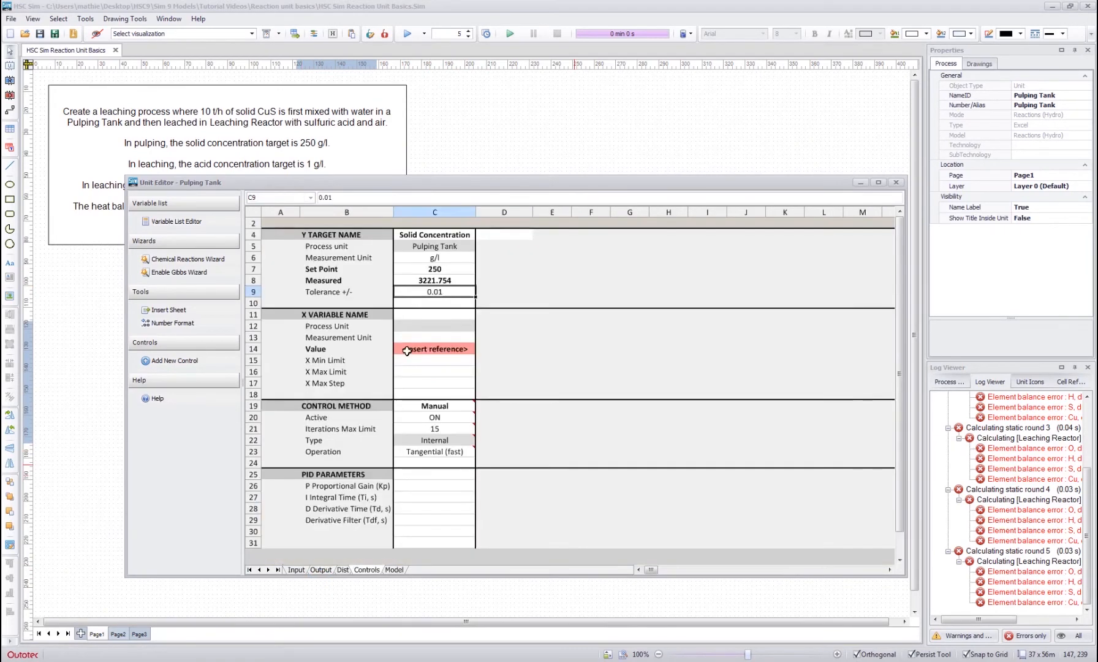
- Name the control's X variable "Water Feed" and set its measurement unit to t/h
click(432, 306)
click(431, 318)
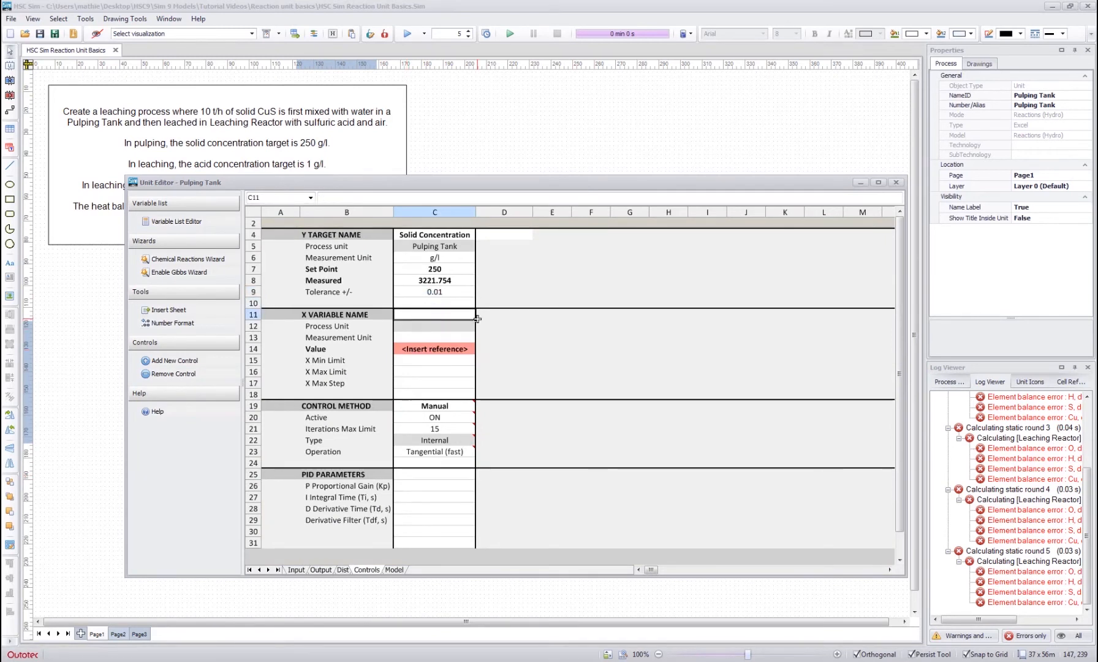
text(Water)
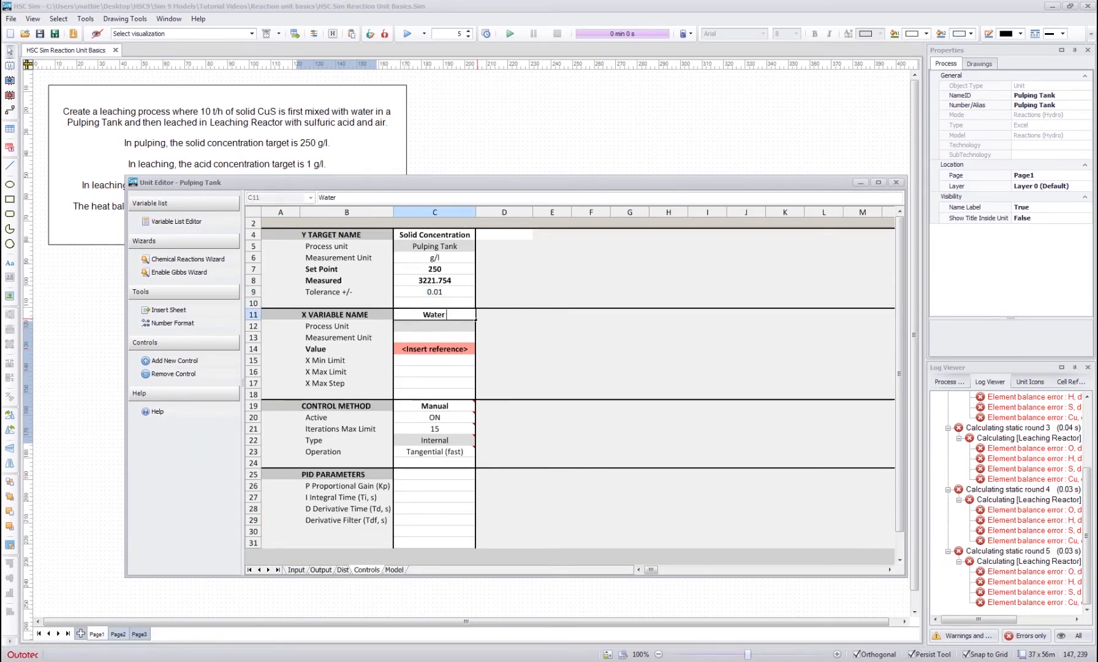
text( Feed)
key(Return)
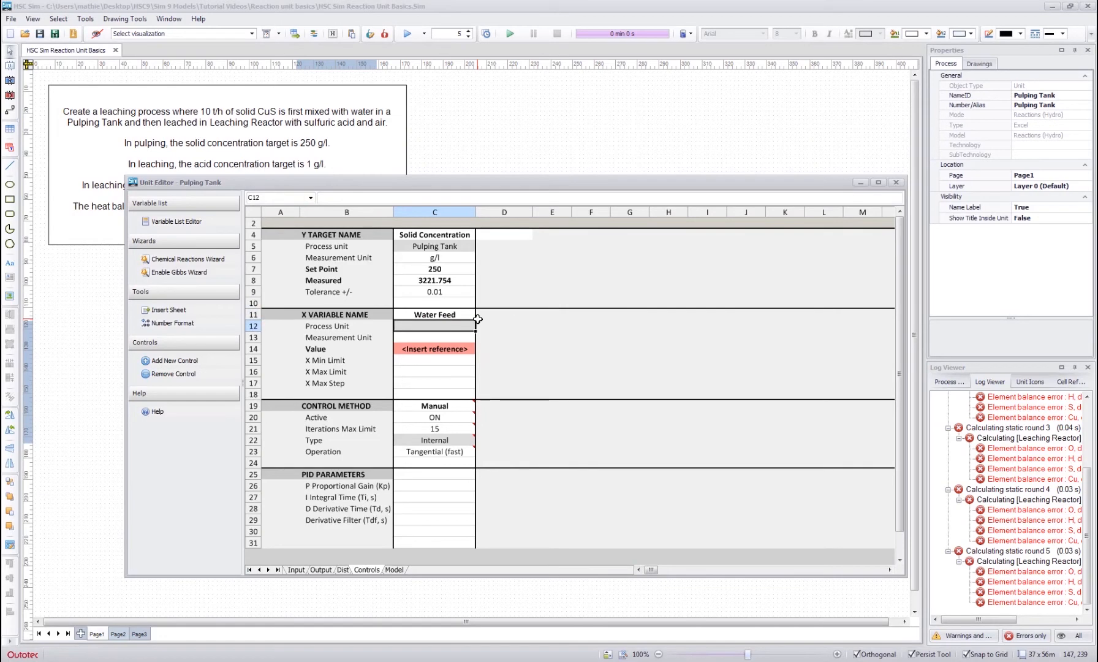
key(Return)
text(t/h)
key(Return)
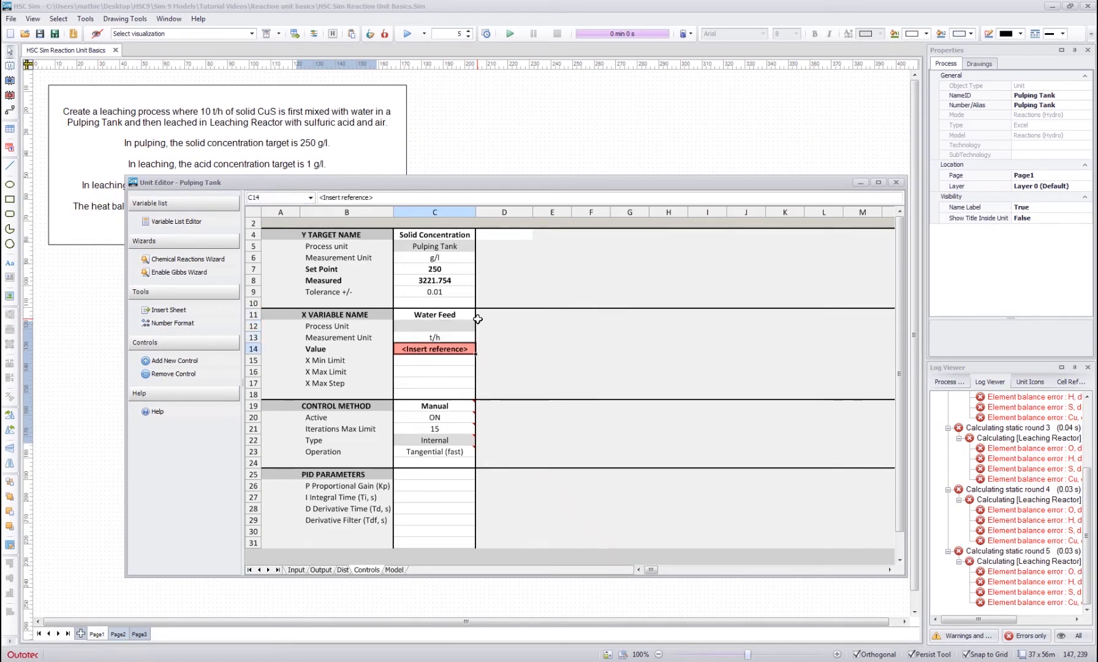
- Link the Water Feed variable's Value to the H2O amount of the Water stream in the Input sheet
text(=)
click(296, 570)
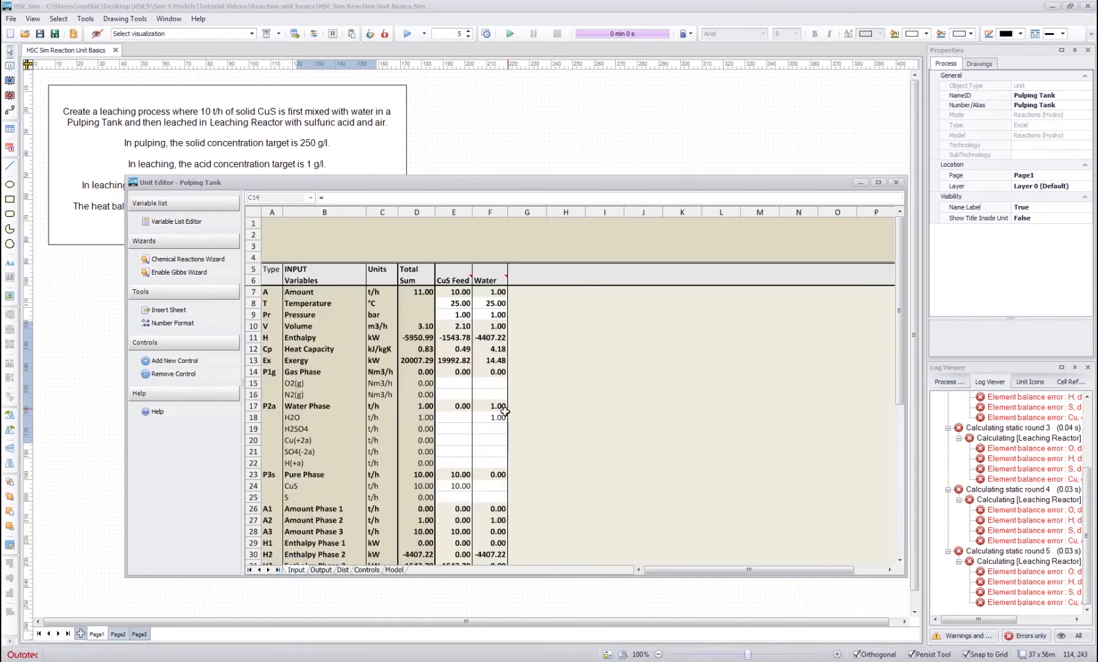
click(501, 416)
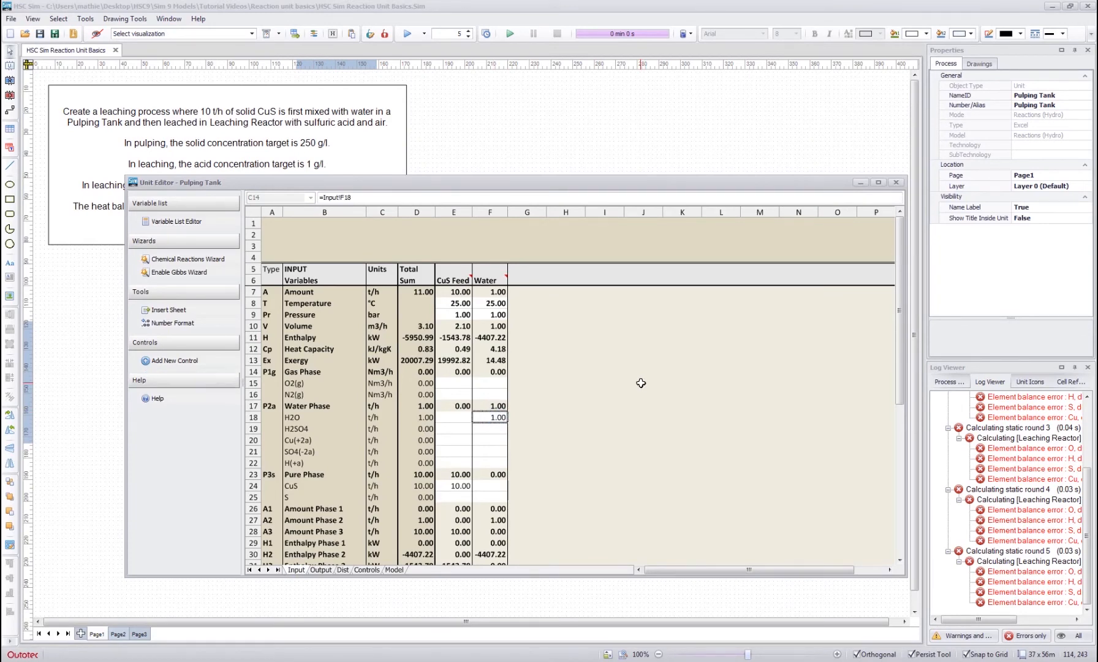
key(Return)
- Set the Water Feed variable's X Max Limit to 1000
click(446, 369)
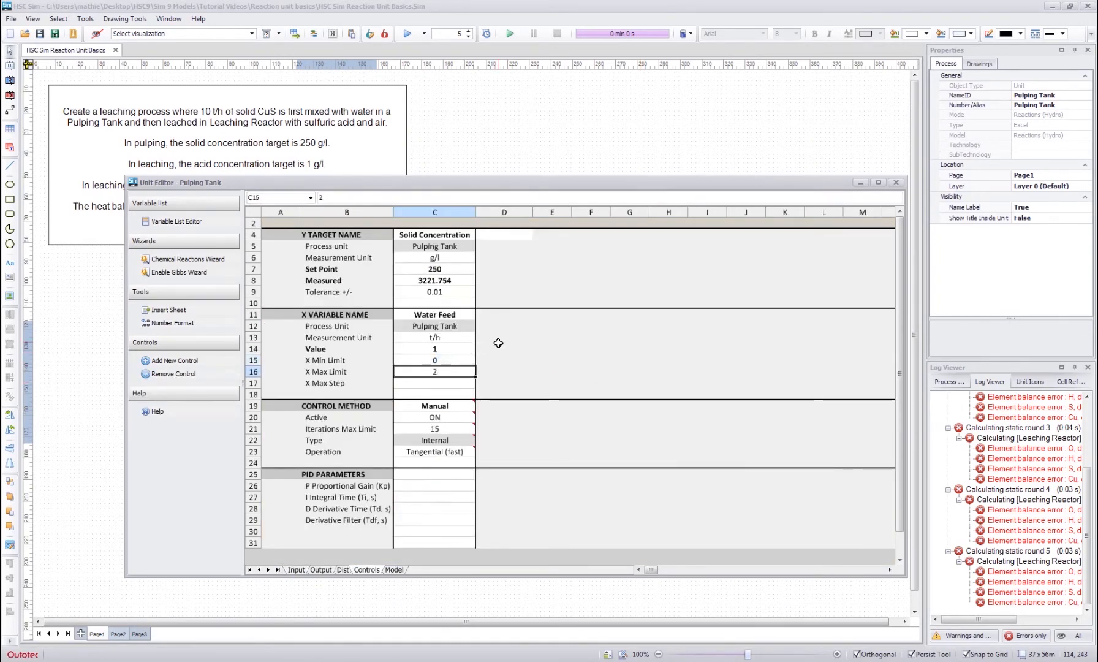
text(1000)
key(Return)
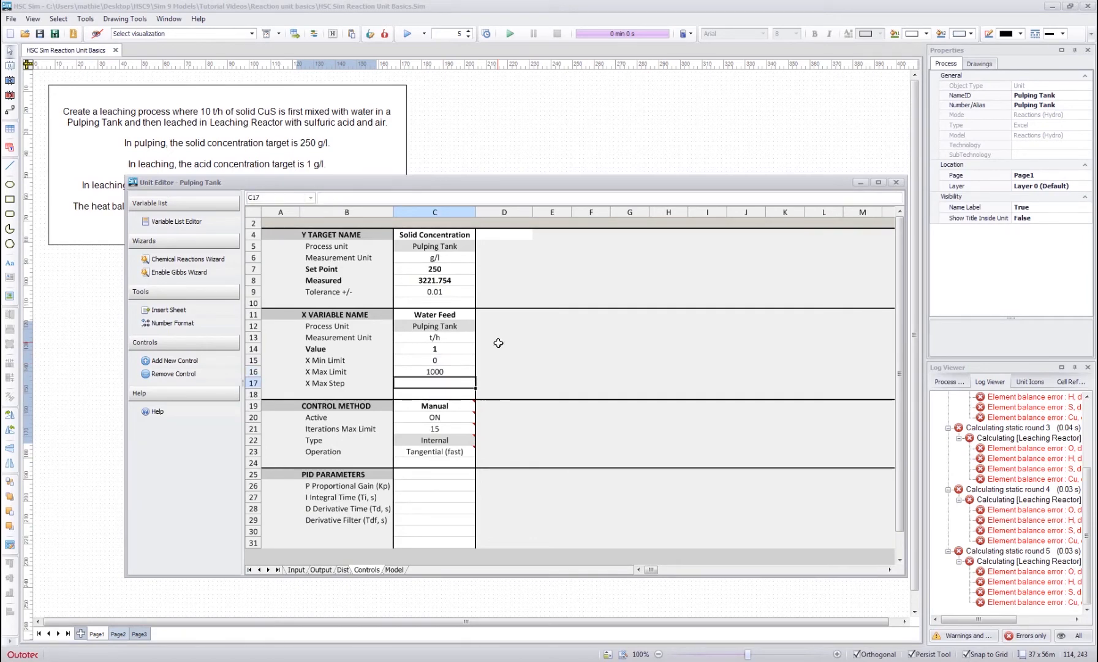
- Set the Operation of the Solid Concentration control method to Newton-Raphson
click(453, 452)
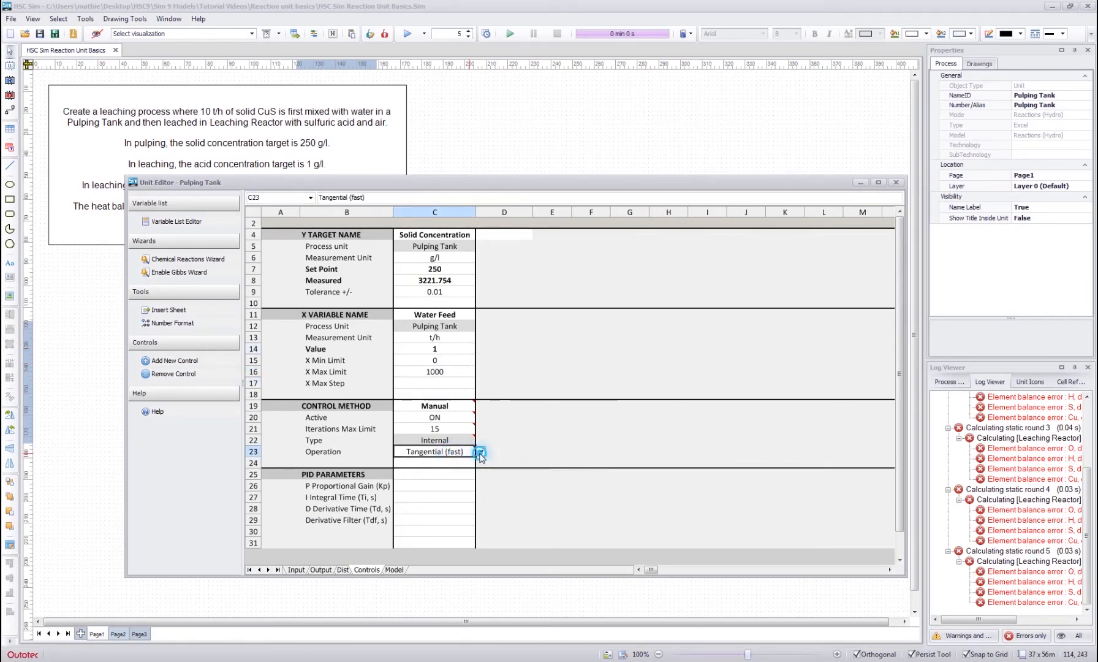
click(481, 451)
click(456, 490)
click(509, 423)
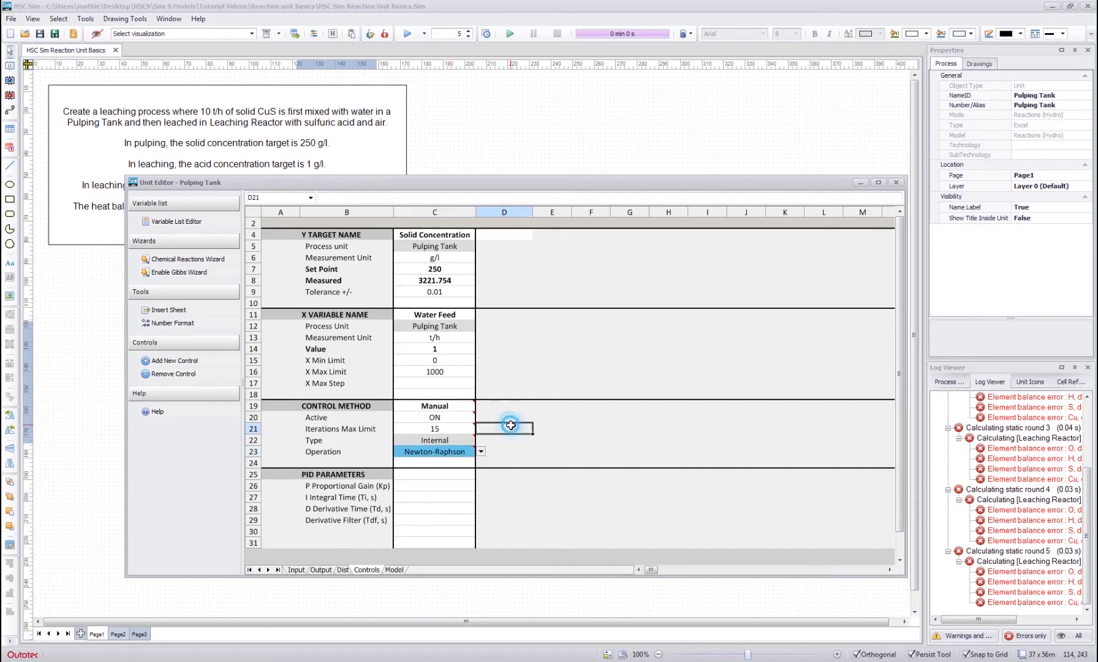
click(512, 372)
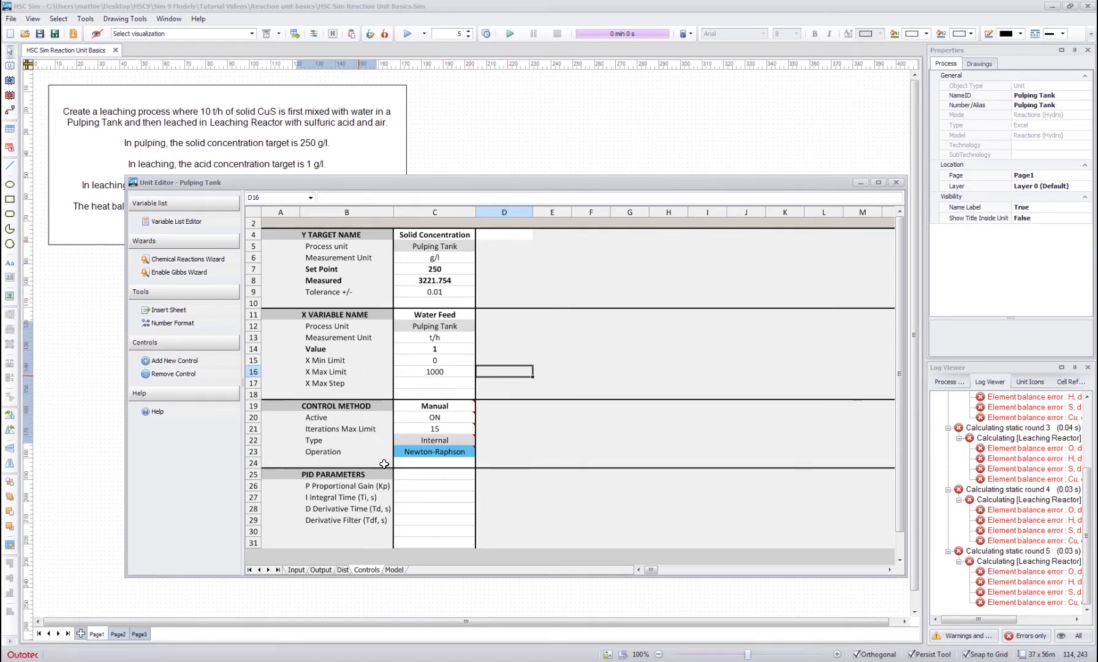
click(513, 337)
click(520, 282)
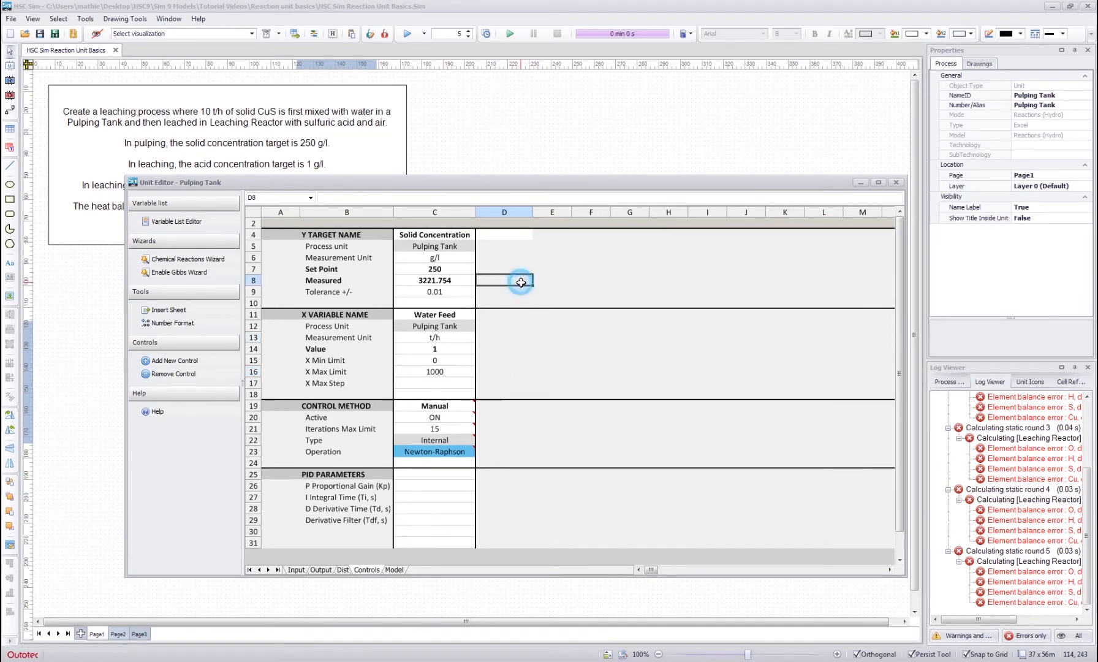
click(559, 282)
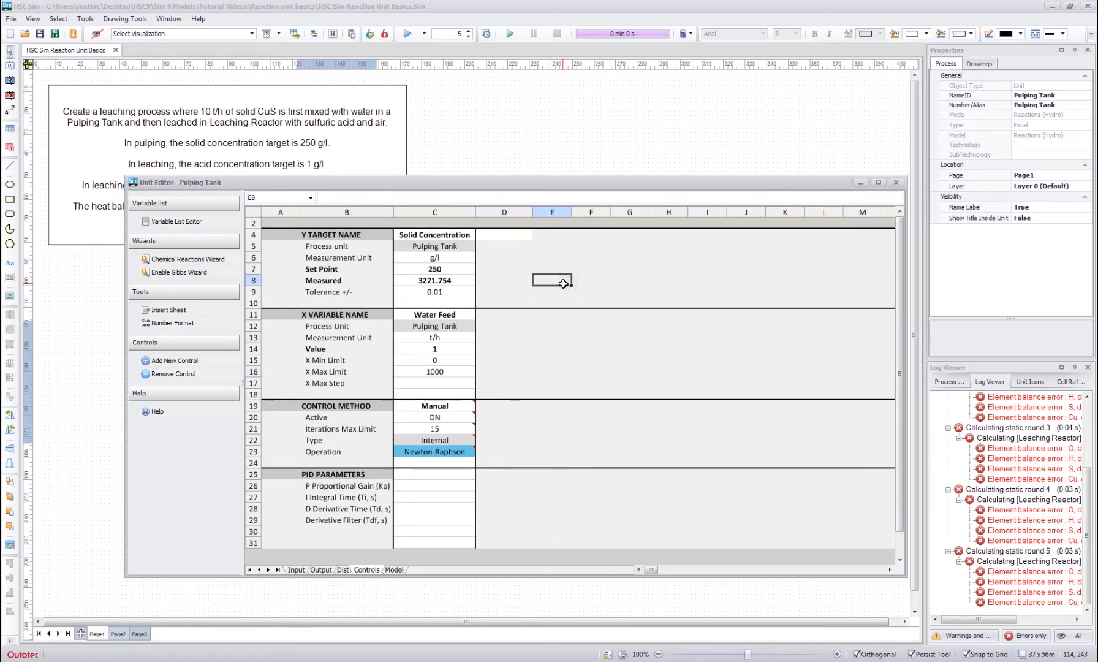
- Run the simulation, dismiss the completion notice, and check the control's water feed value and measured solid concentration
click(407, 34)
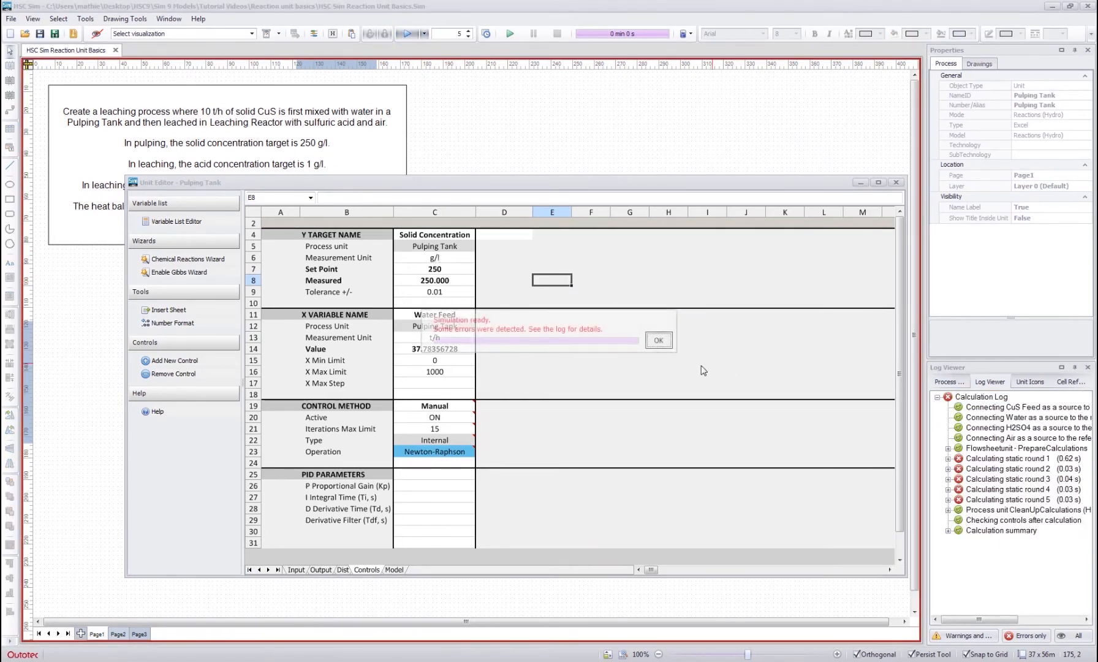
click(659, 340)
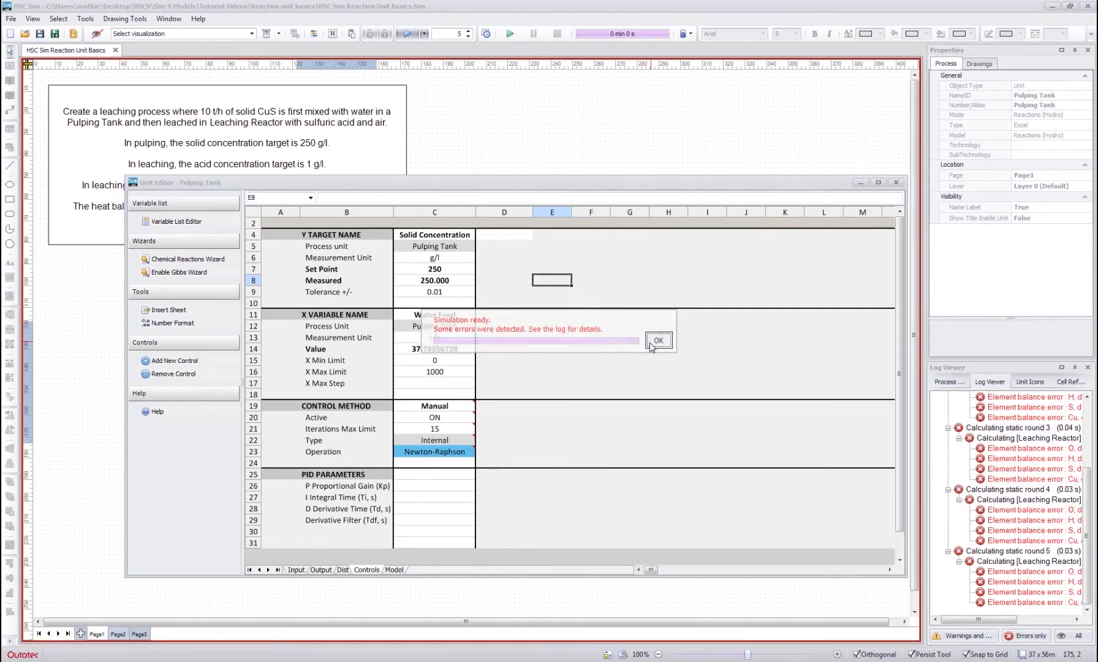
click(431, 349)
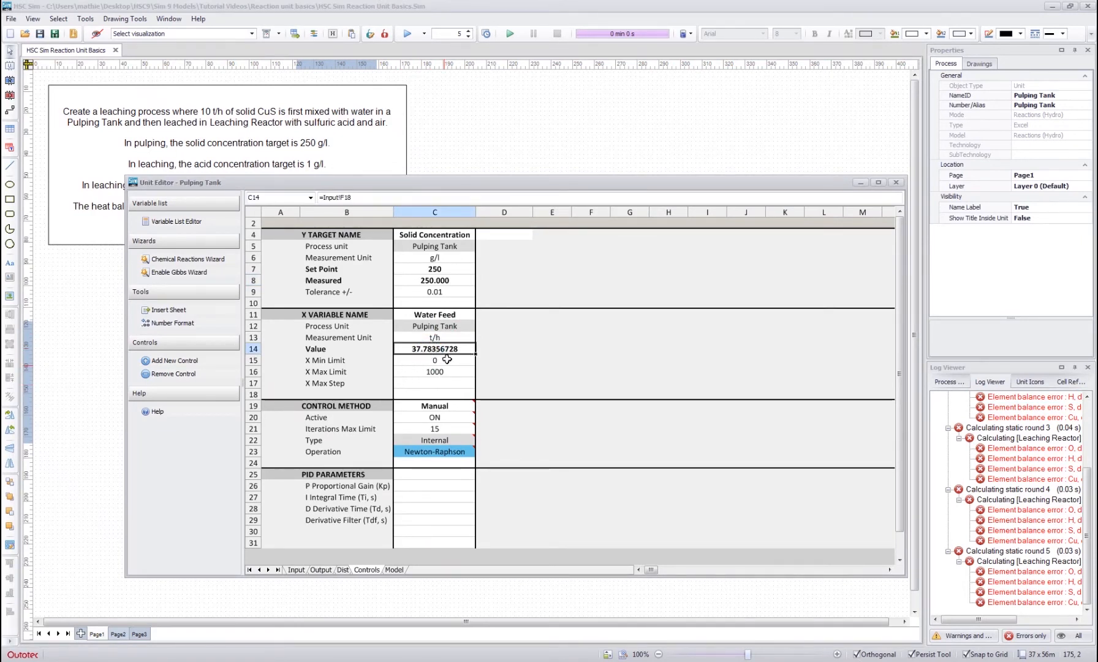
click(424, 276)
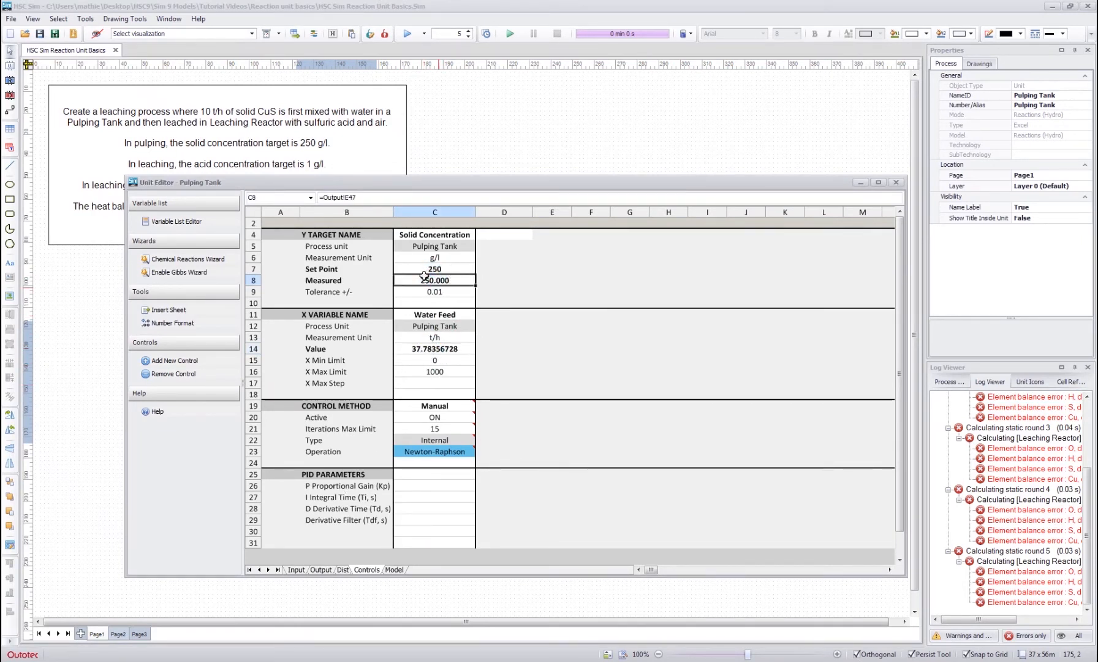
- Review the Pulping Tank's Input and Output sheets, and close its unit editor
click(295, 569)
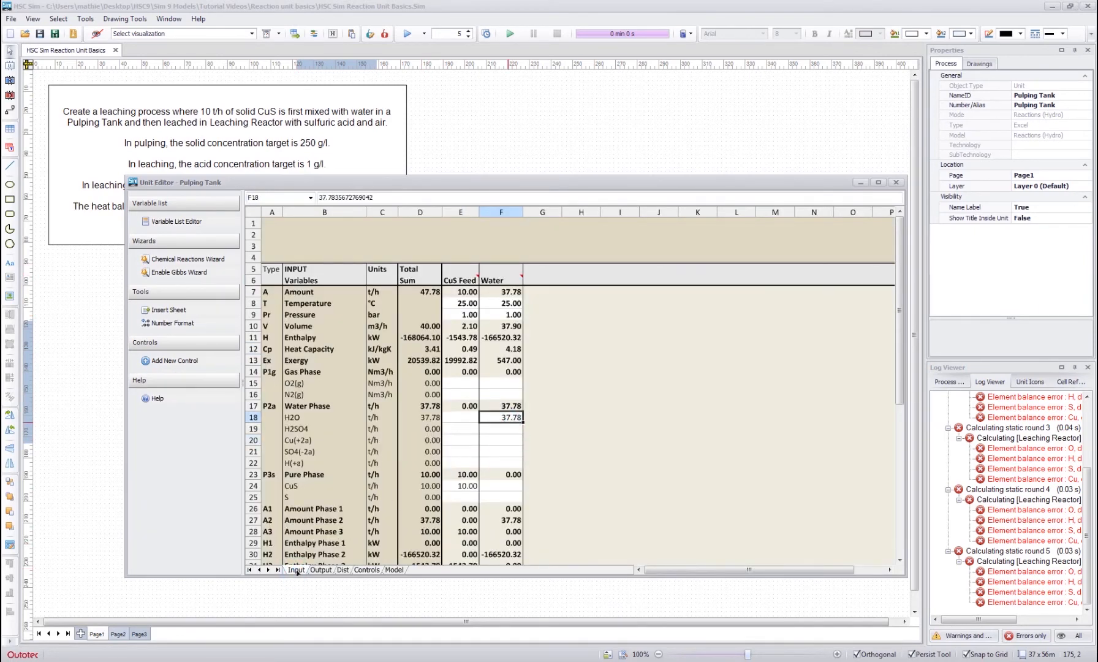
click(321, 570)
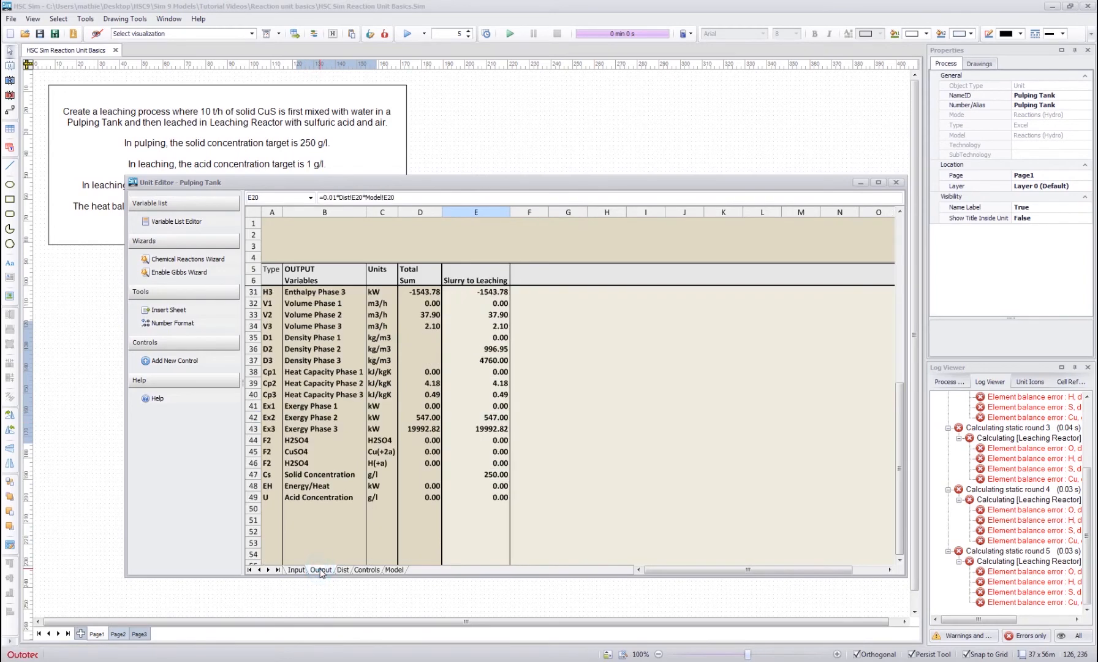
click(298, 570)
click(606, 366)
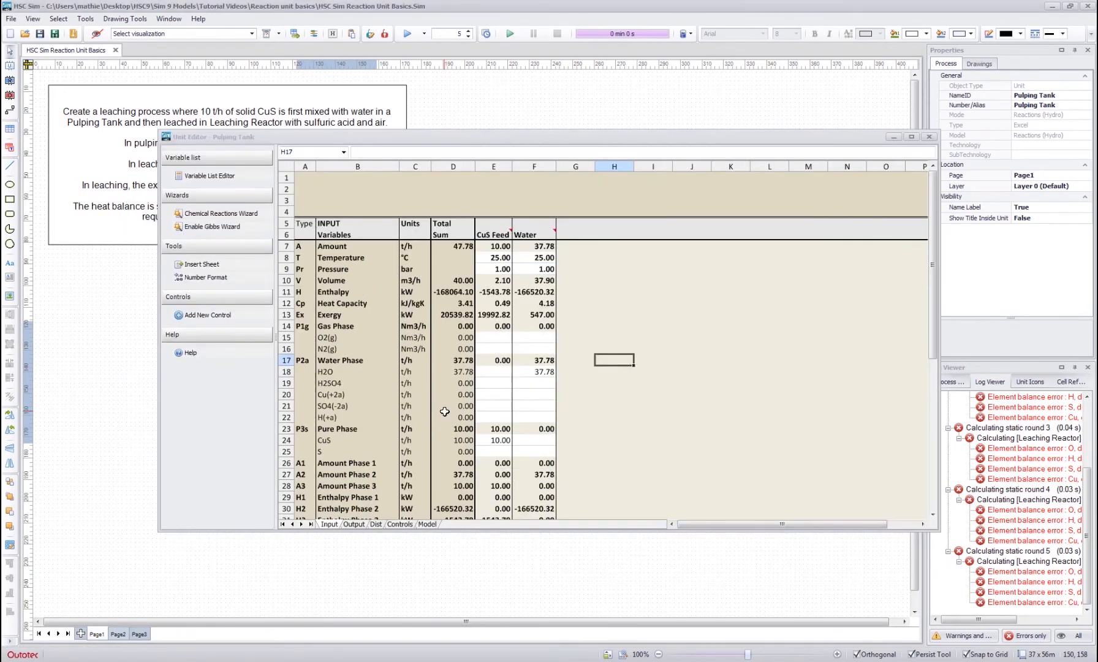
click(929, 136)
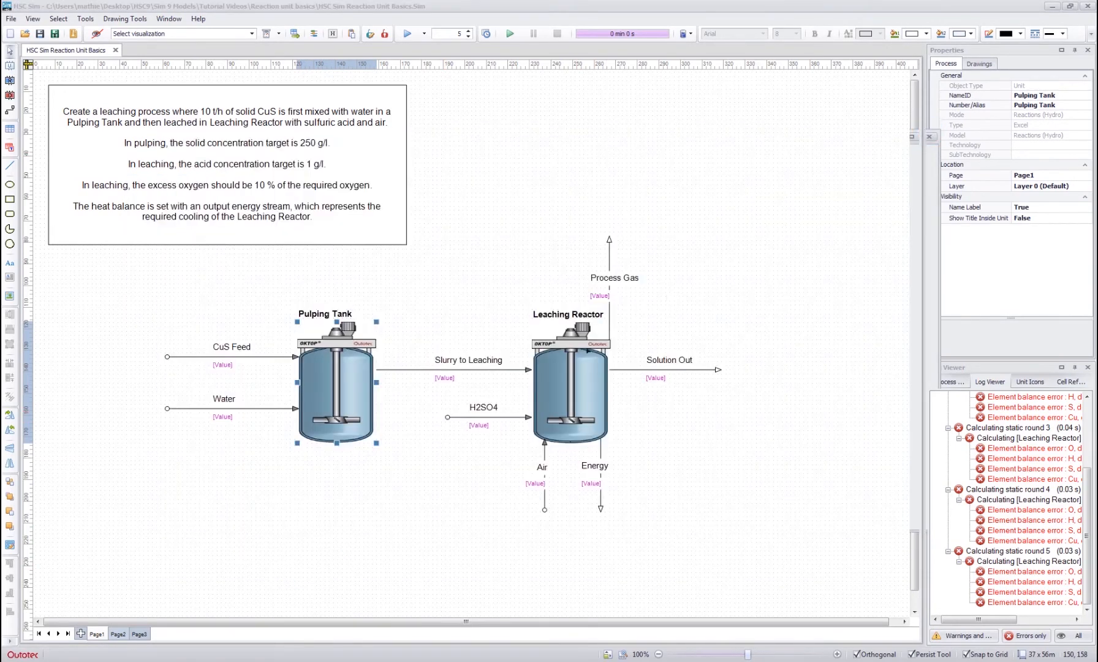
- Open the Leaching Reactor's unit editor and examine the H2O, CuS, gas and H2SO4 rows in its Input sheet
double_click(563, 379)
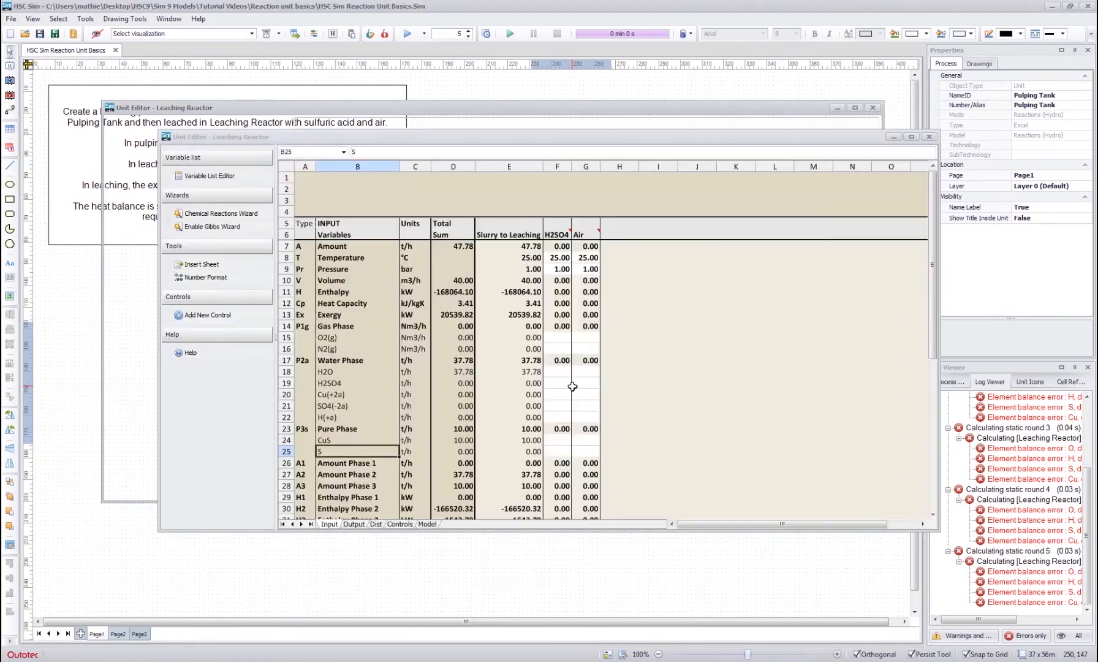
click(522, 395)
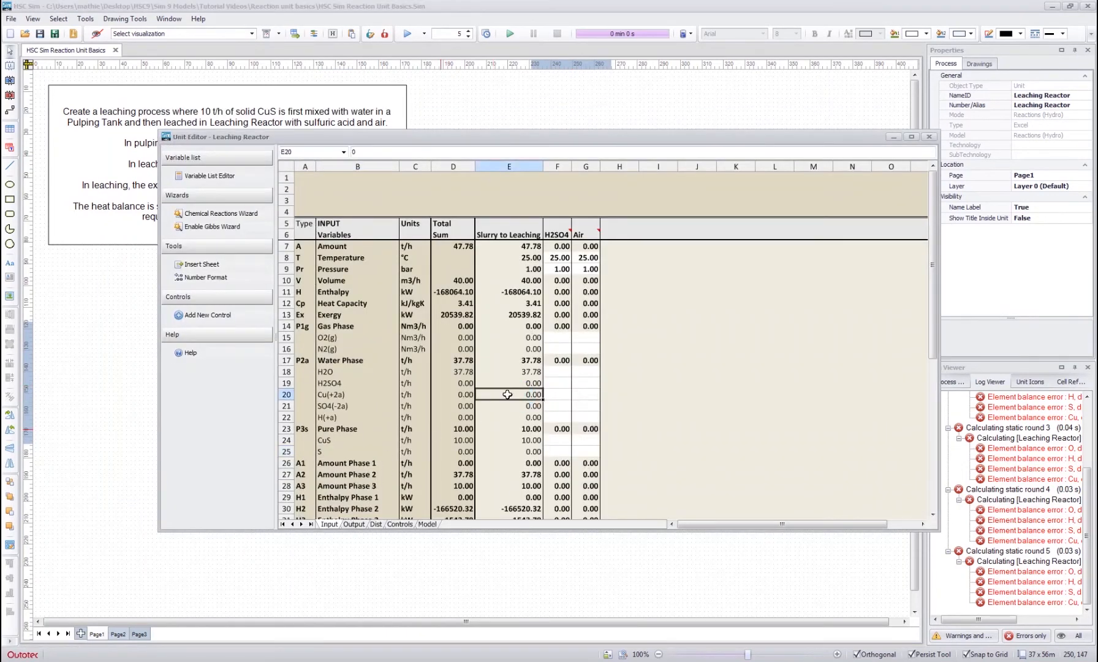
click(510, 371)
shift+click(356, 368)
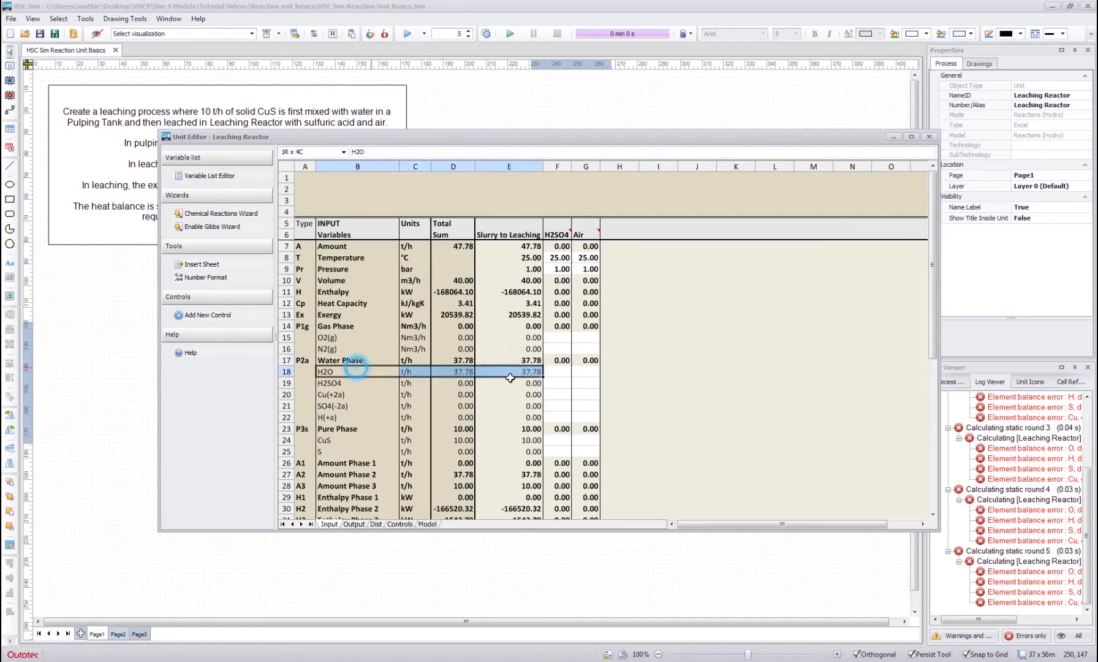
click(344, 437)
shift+click(517, 441)
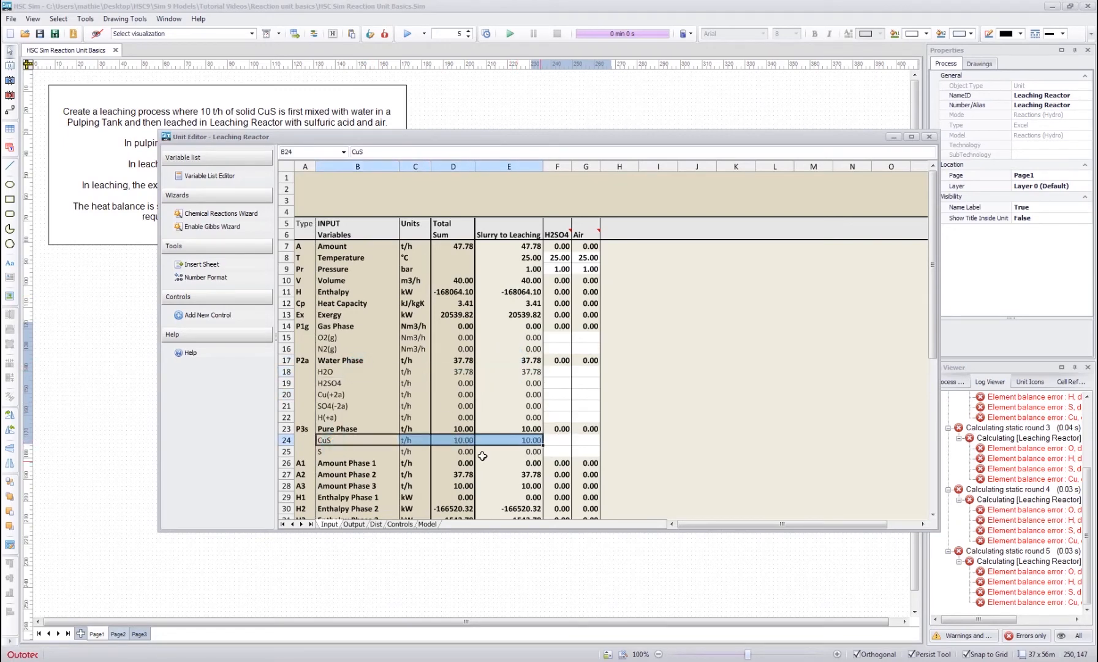
click(515, 371)
click(648, 339)
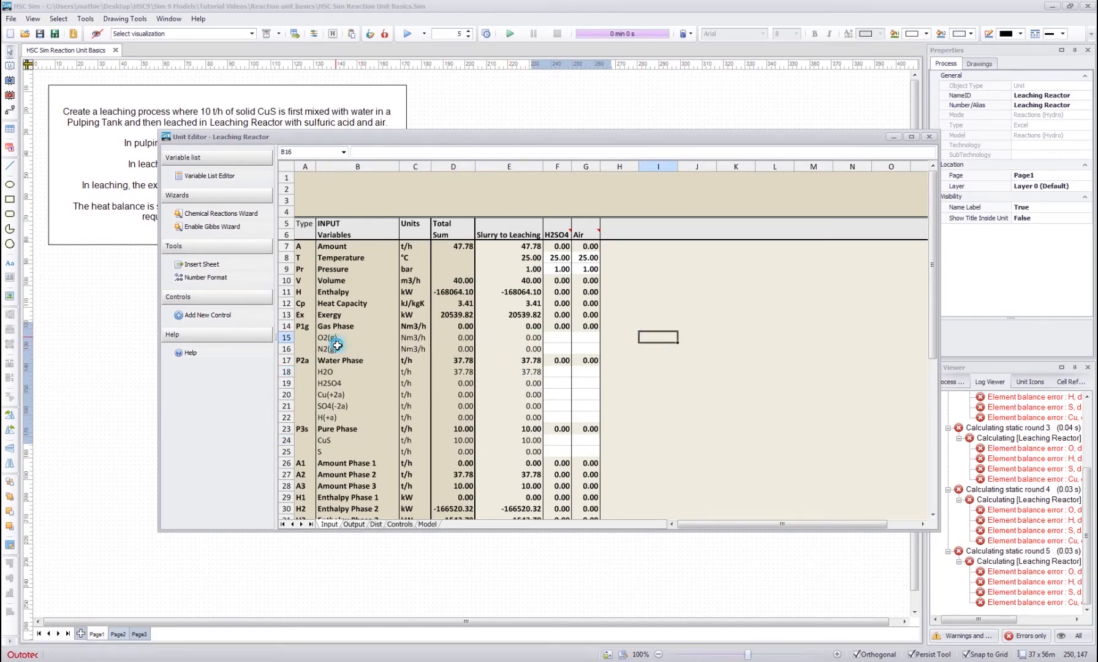
drag(338, 349, 347, 342)
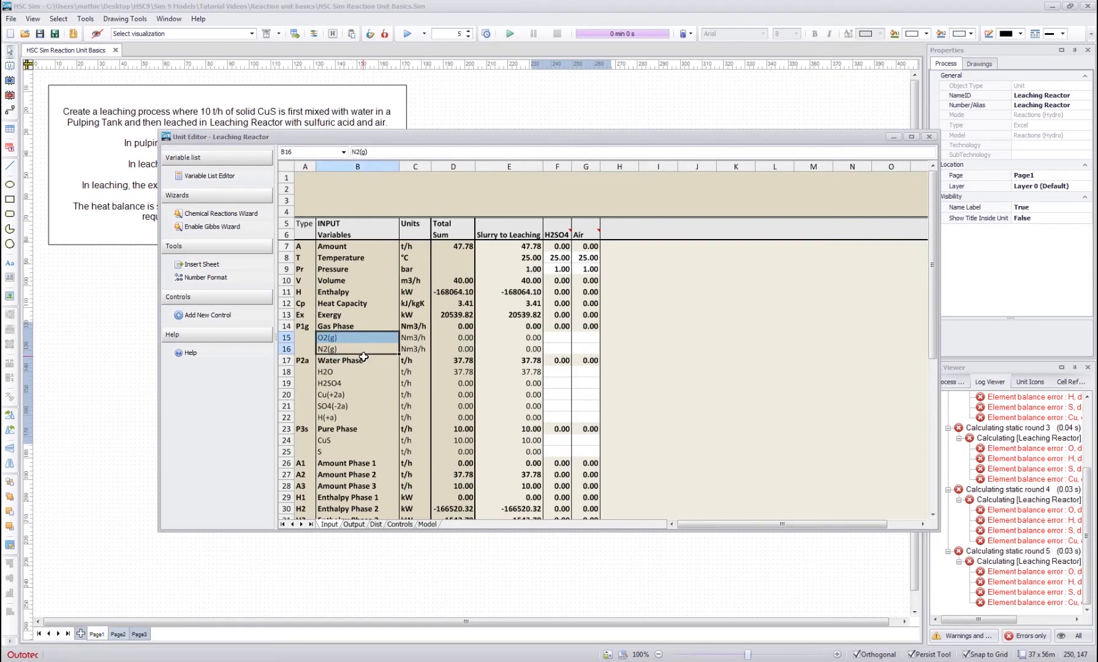
click(339, 382)
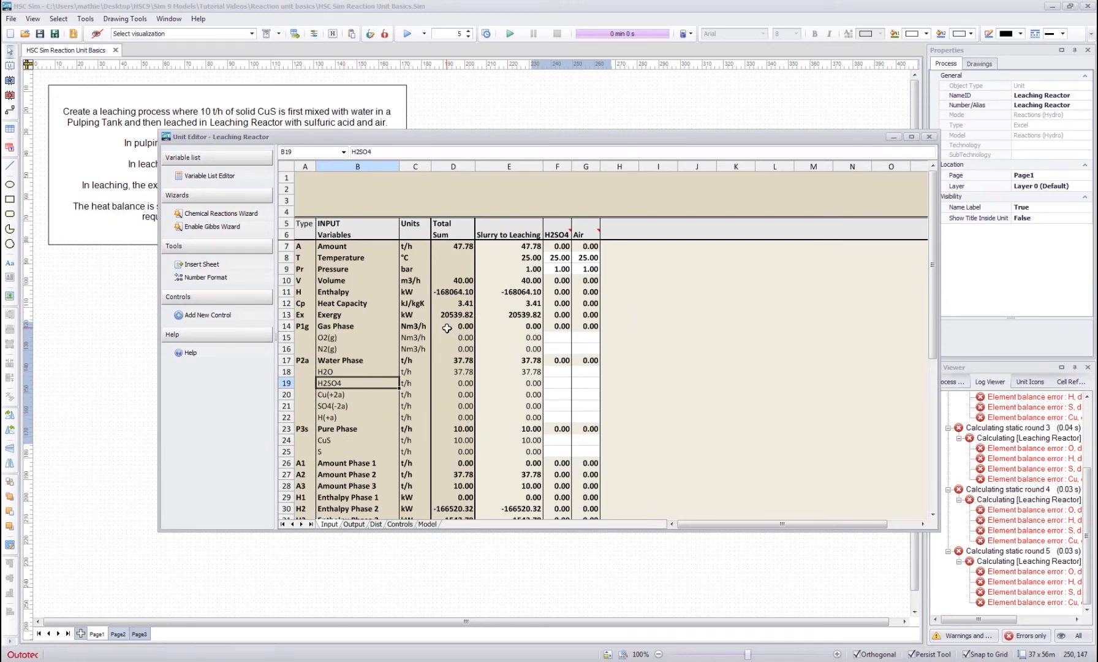
- Enter the reaction H2SO4 = H(+a)+SO4(-2a) for the Leaching Reactor with the Chemical Reactions Wizard
click(226, 214)
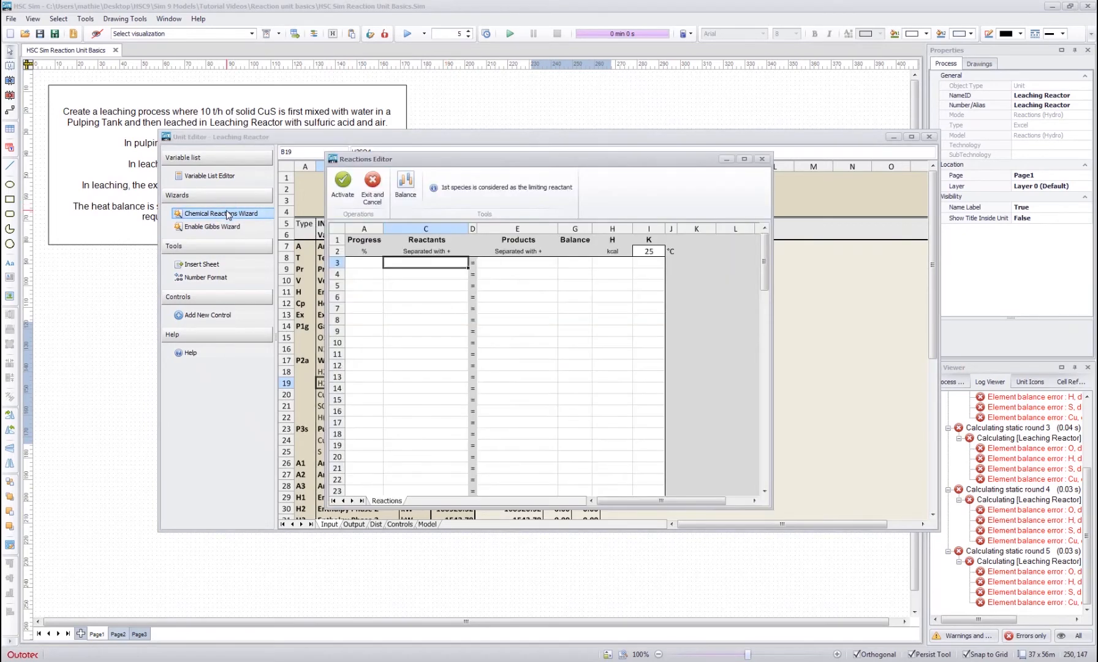
click(408, 264)
text(H2O)
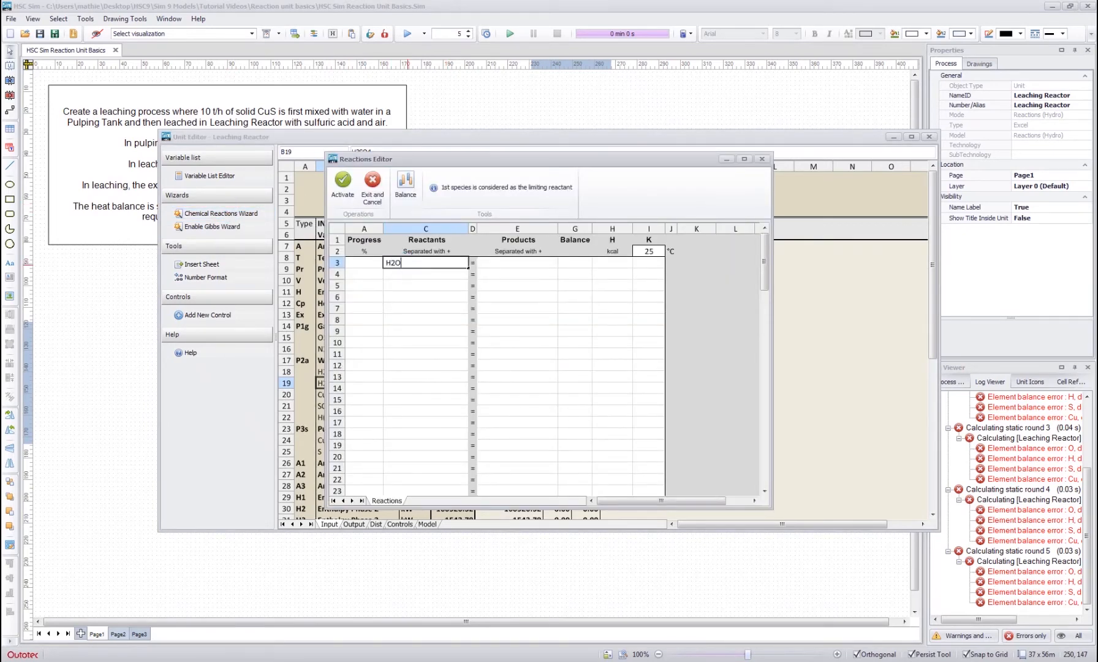
key(Return)
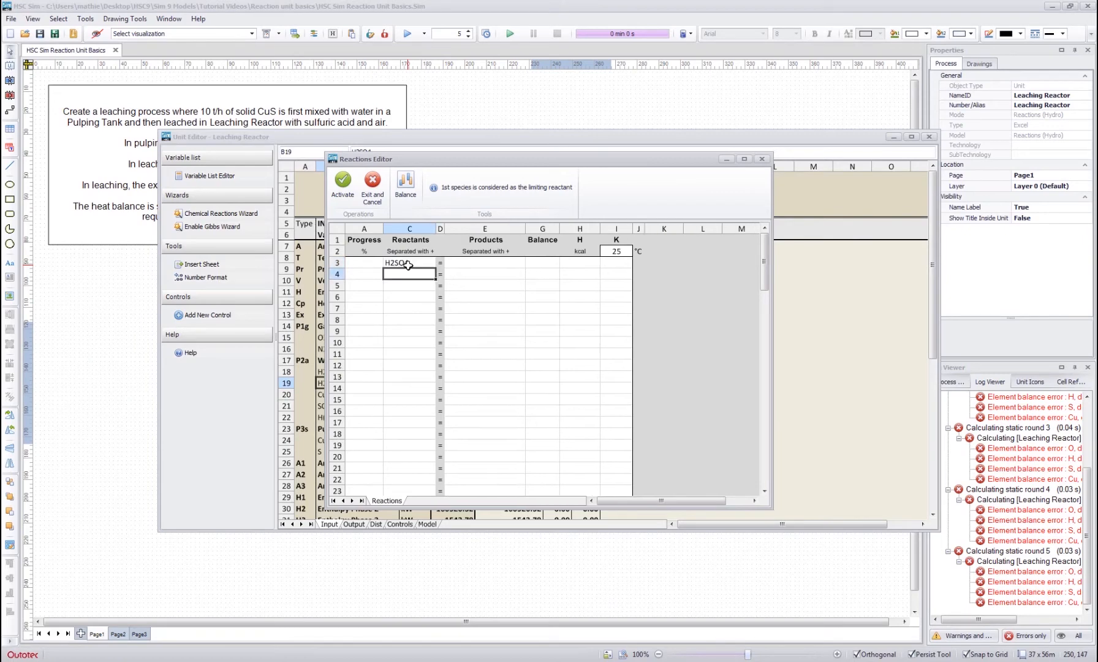
key(Up)
key(Right)
key(Right)
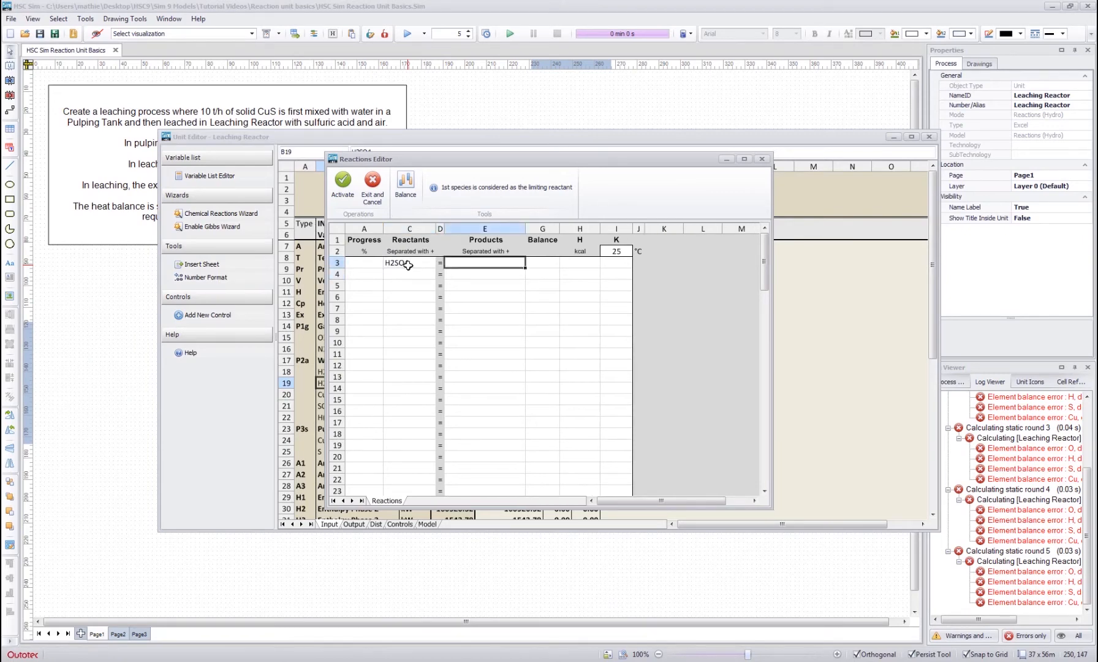
text(H(+a)+SO4(-2a)
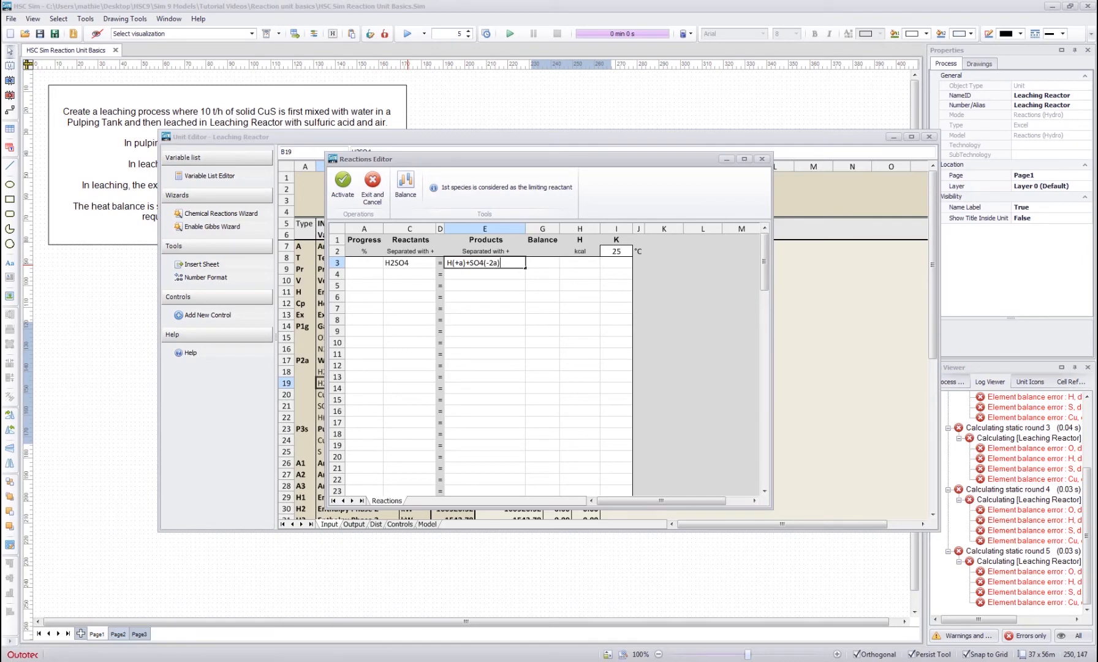
key(Return)
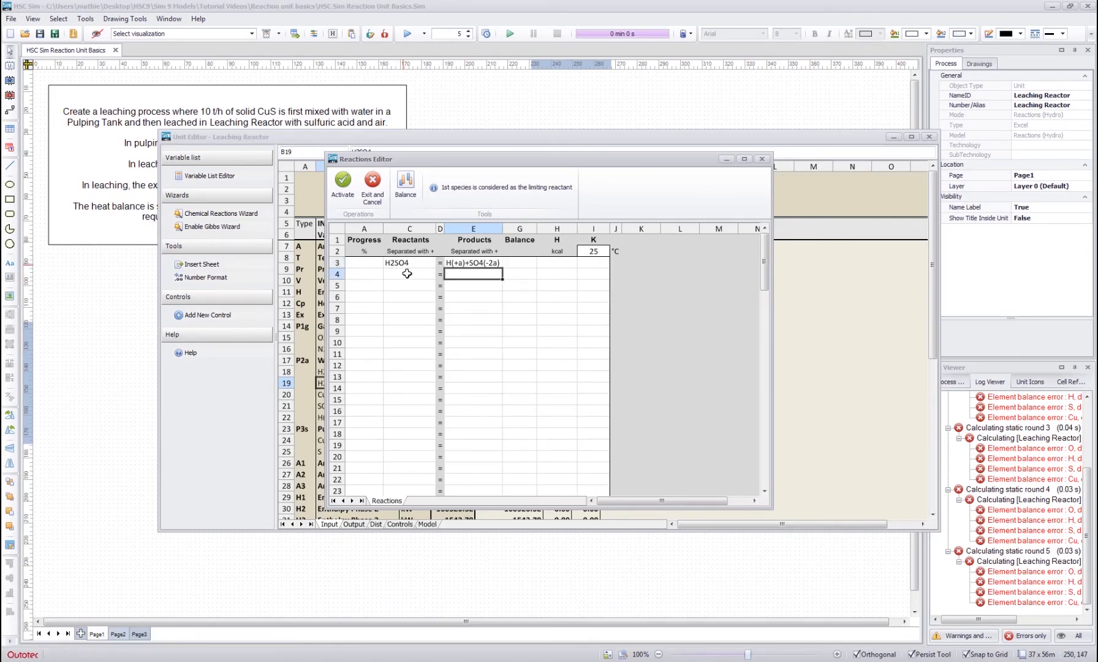
- Set the H2SO4 reaction's progress to 100 %
click(375, 263)
text(100)
key(Return)
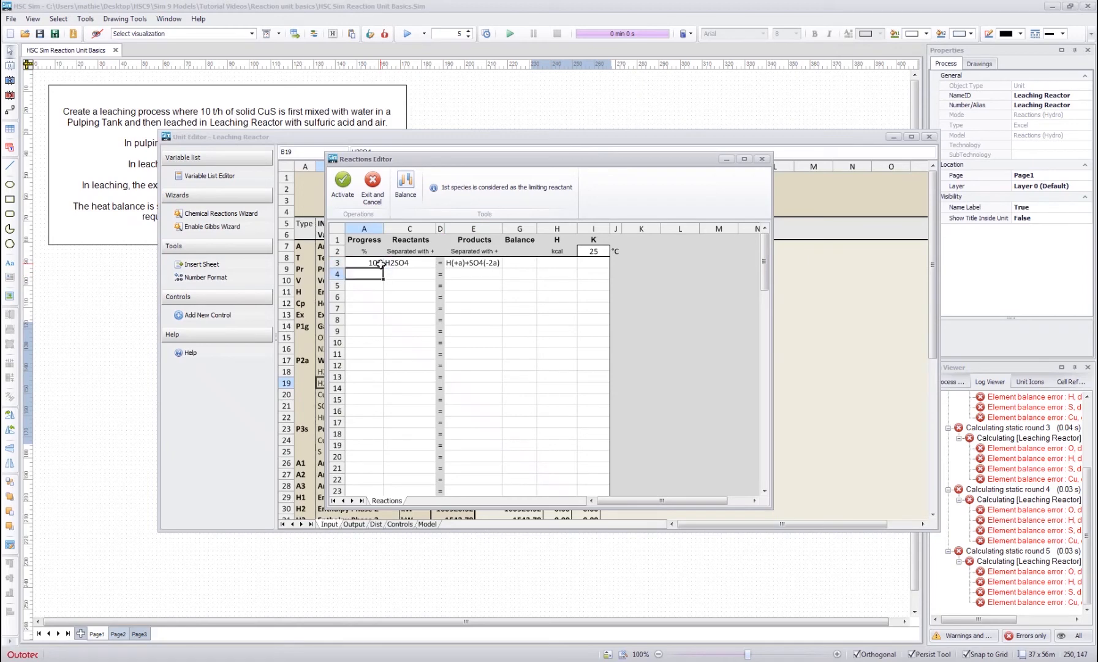
- Balance the H2SO4 dissociation reaction and check its reactants, products and balance status
click(405, 184)
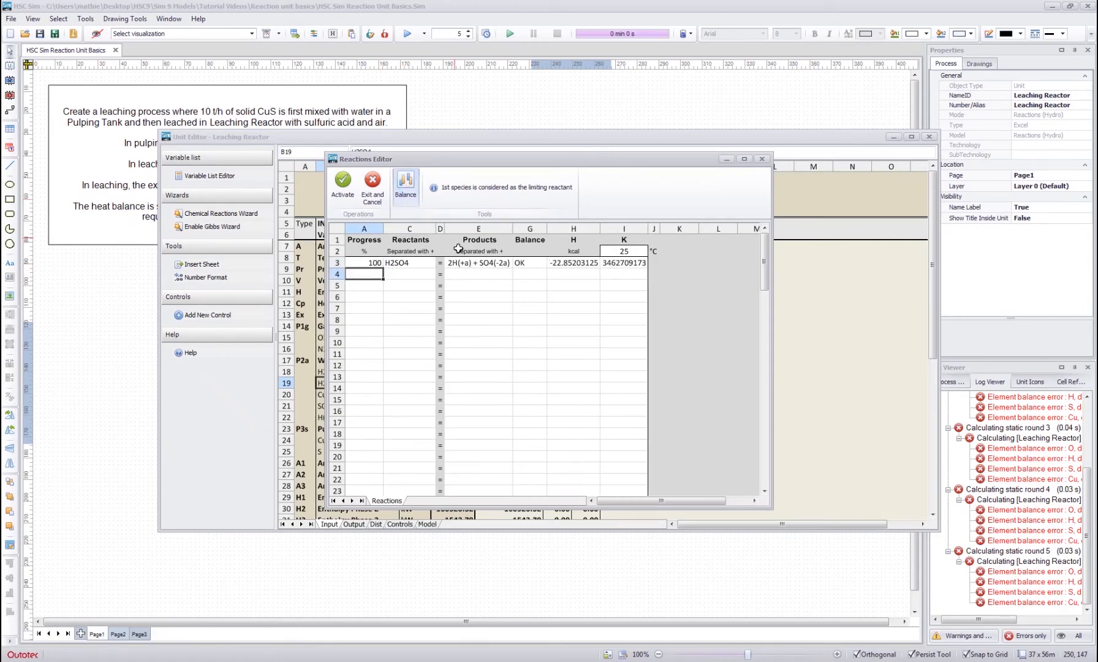
click(464, 262)
click(416, 263)
click(464, 263)
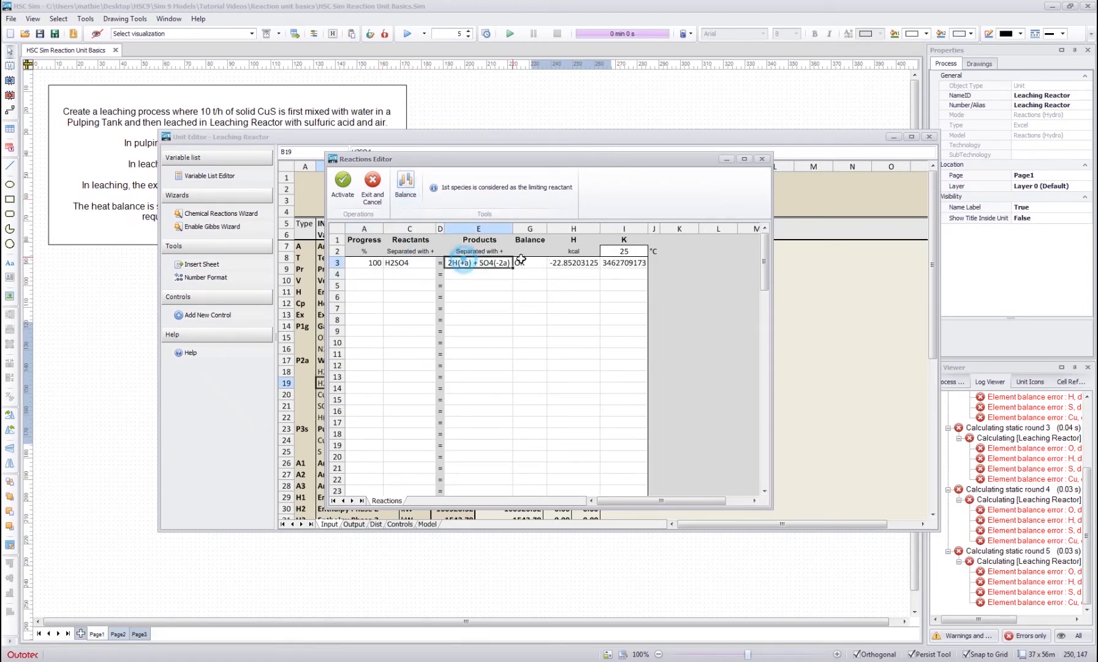
click(521, 260)
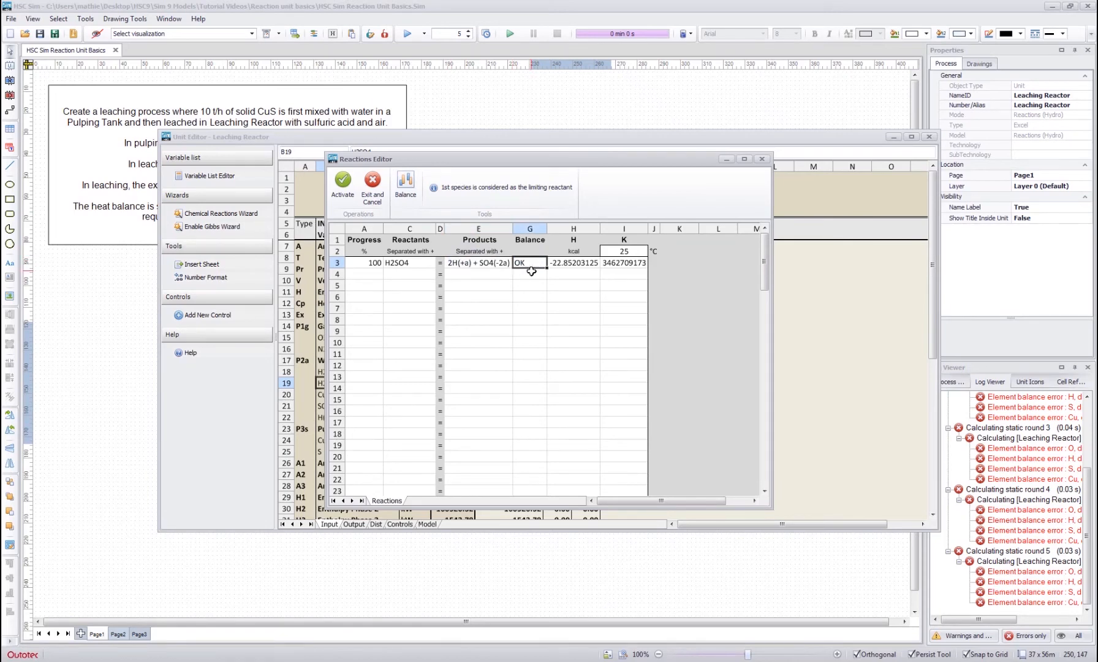
click(528, 305)
click(477, 341)
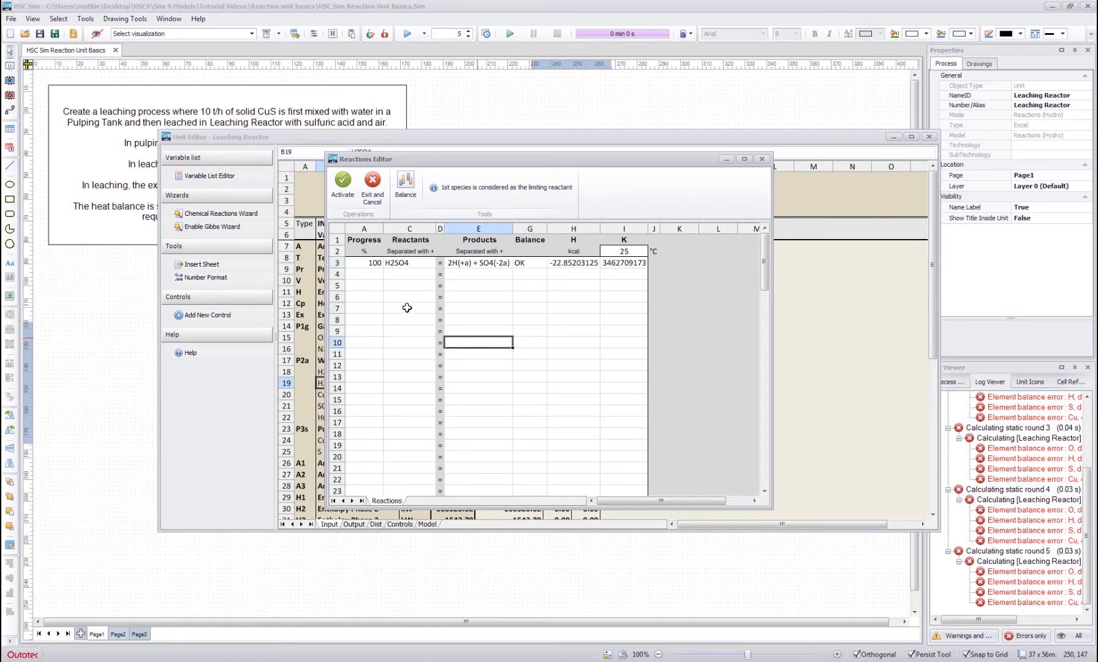
- Enter CuS+H(+a)+O2(g) as the reactants of a second reaction below the H2SO4 dissociation
click(399, 275)
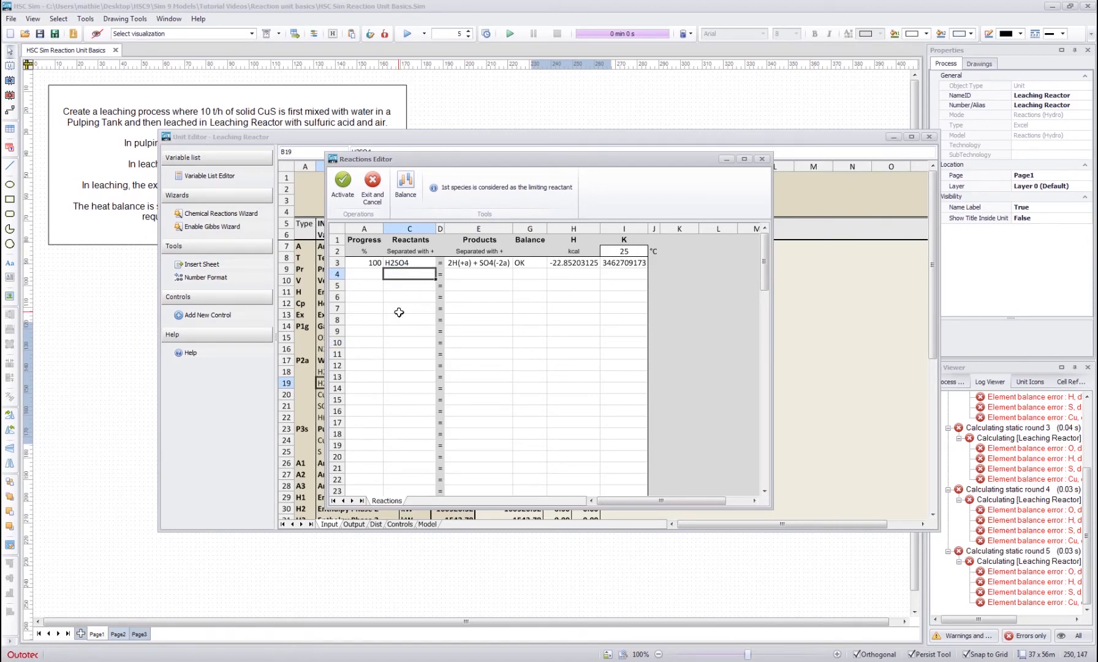
text(CuS)
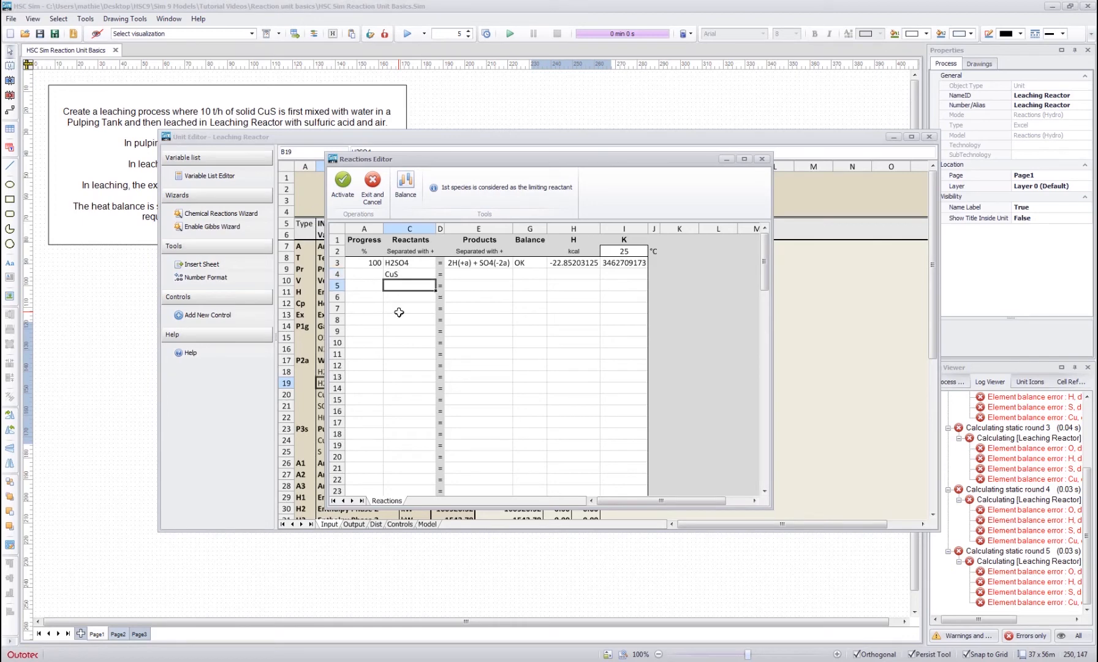
click(414, 274)
text(S+H(+a)+)
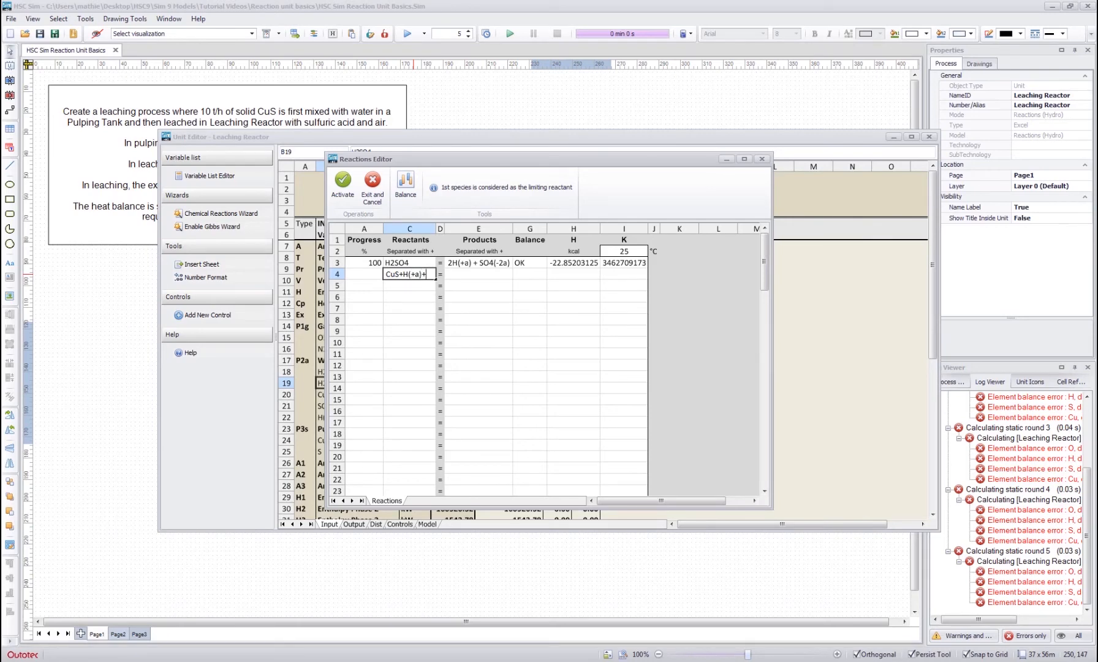
text(O2(g)
key(Return)
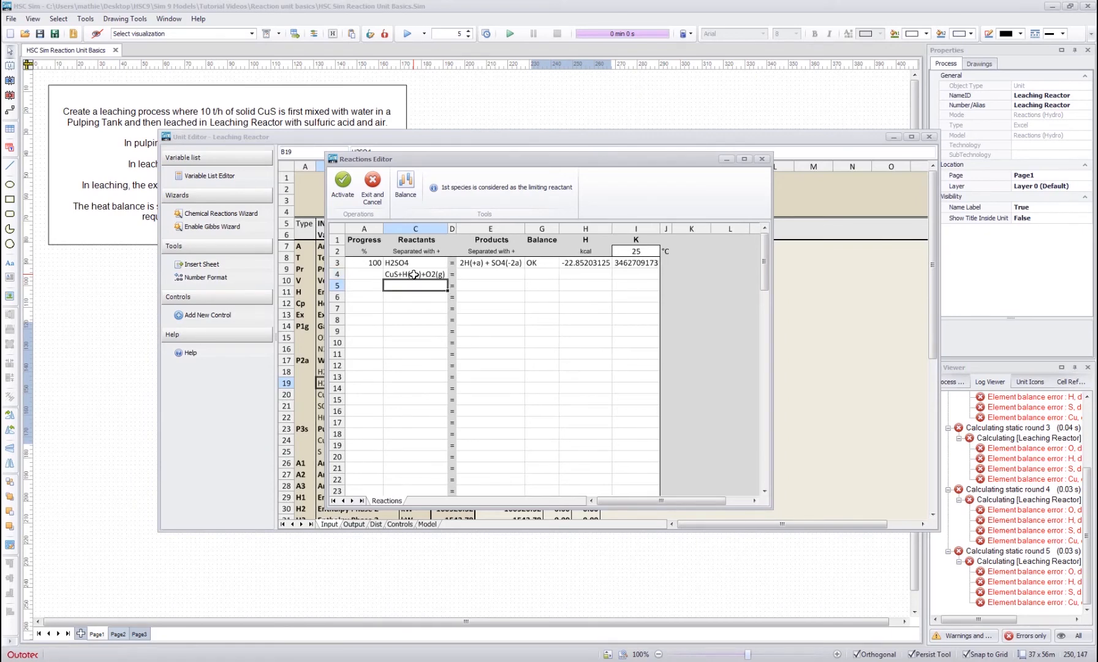
- Enter the products of the CuS leaching reaction, beginning with the copper species
click(490, 274)
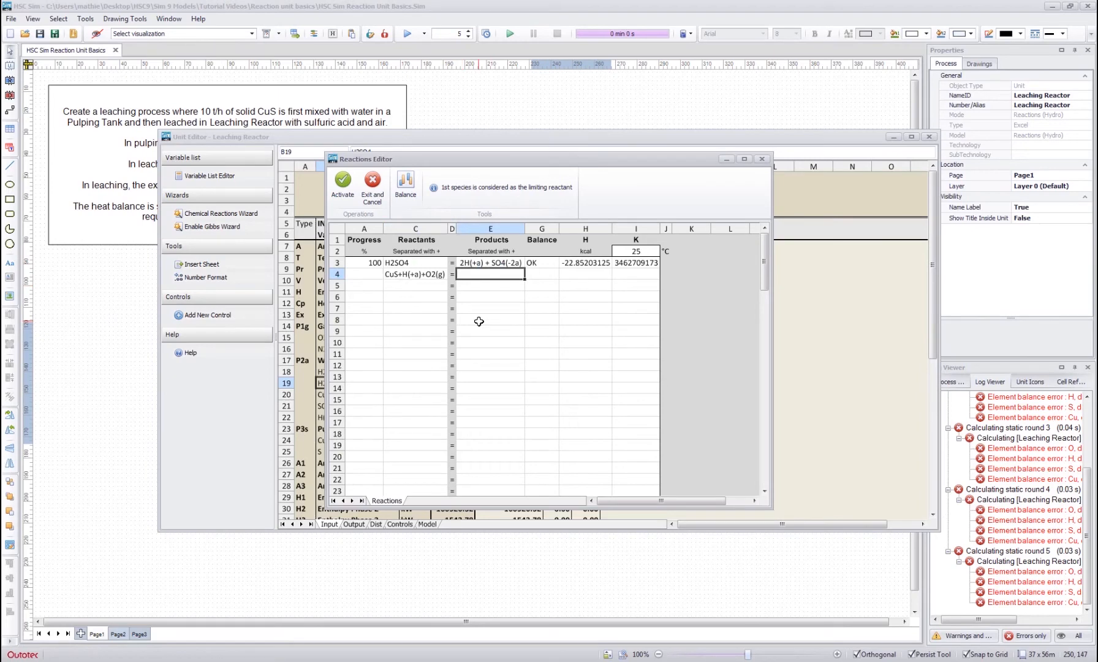
text(CU)
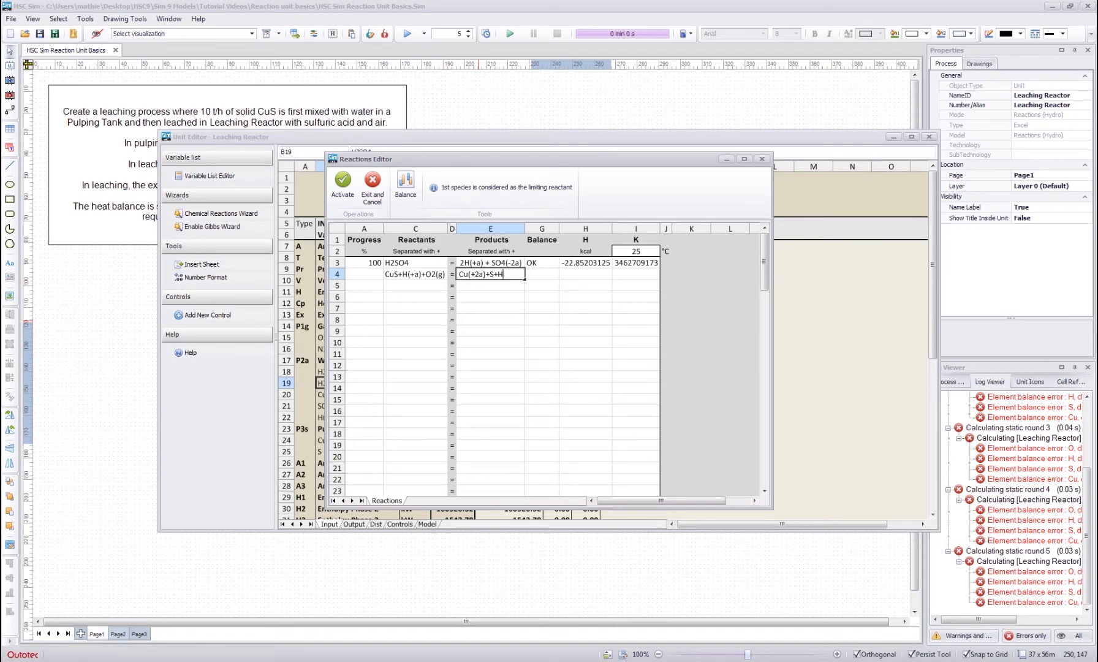
- Complete the CuS leaching reaction's products as Cu(+2a)+S+H2O and balance the reaction
key(Return)
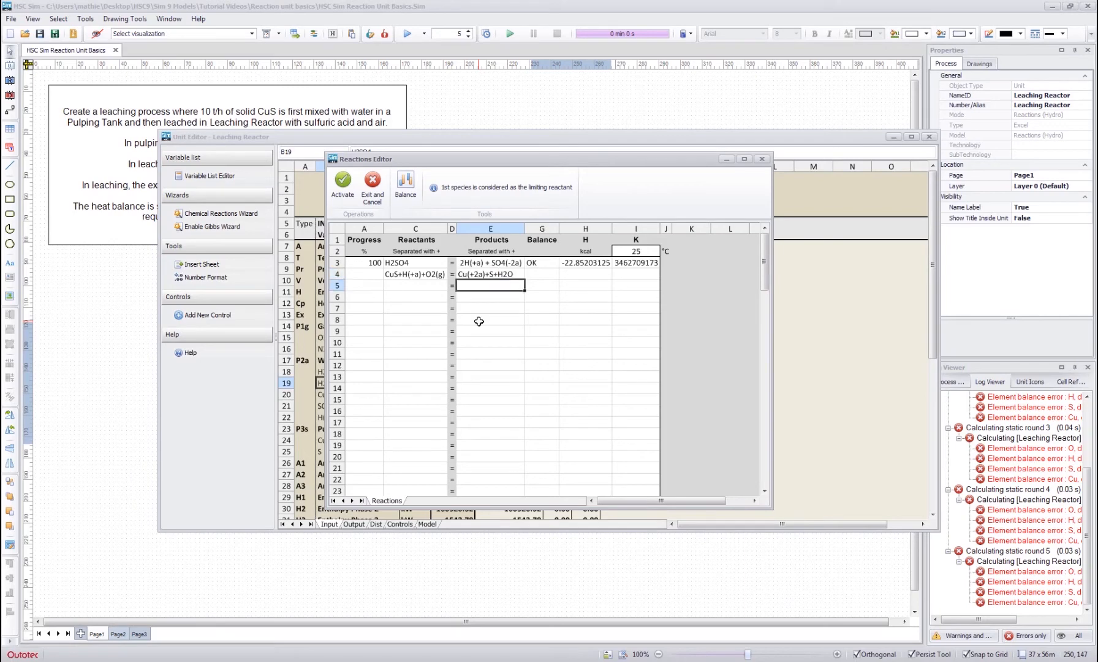
click(404, 183)
- Set the CuS leaching reaction's progress to 90 % and activate the reactions in the Leaching Reactor model
click(358, 277)
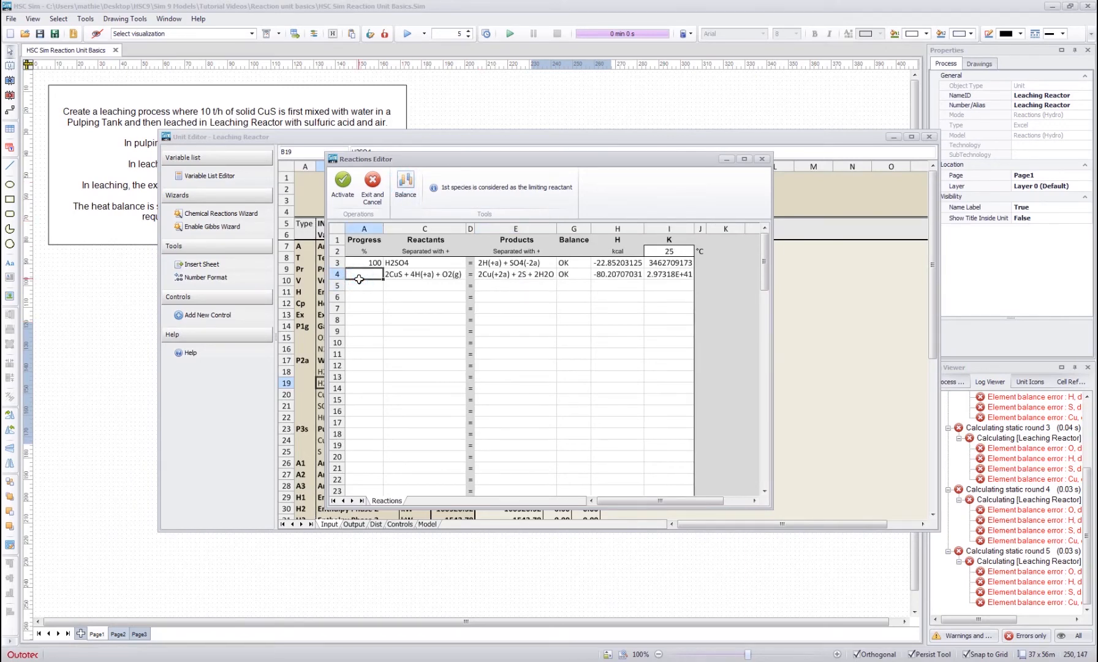
text(90)
key(Return)
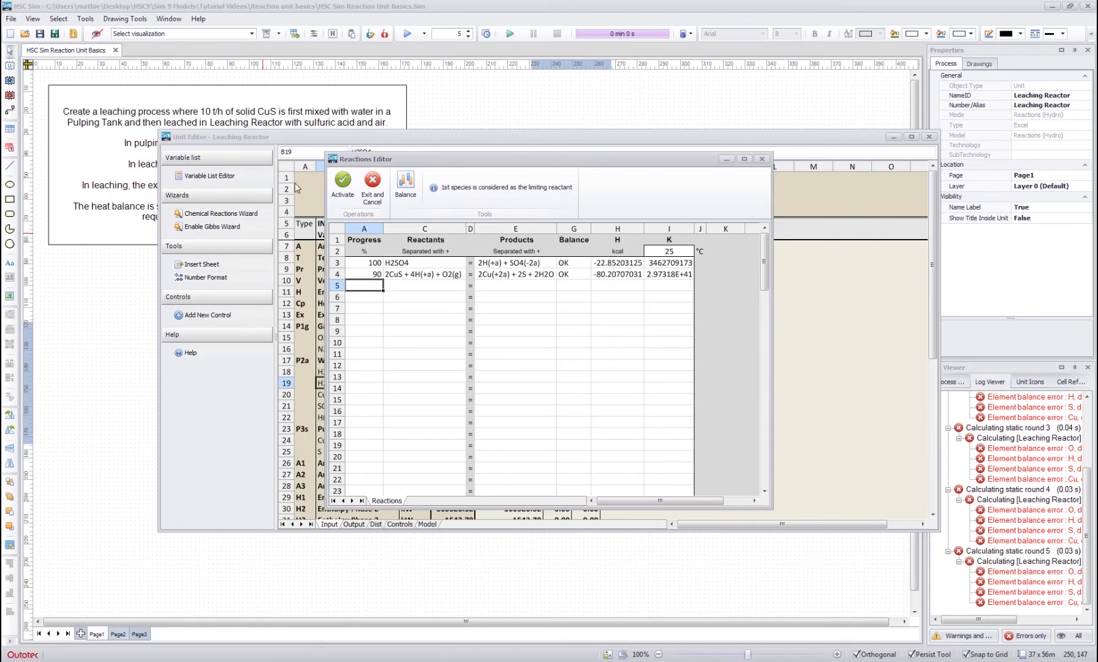
click(372, 276)
key(Delete)
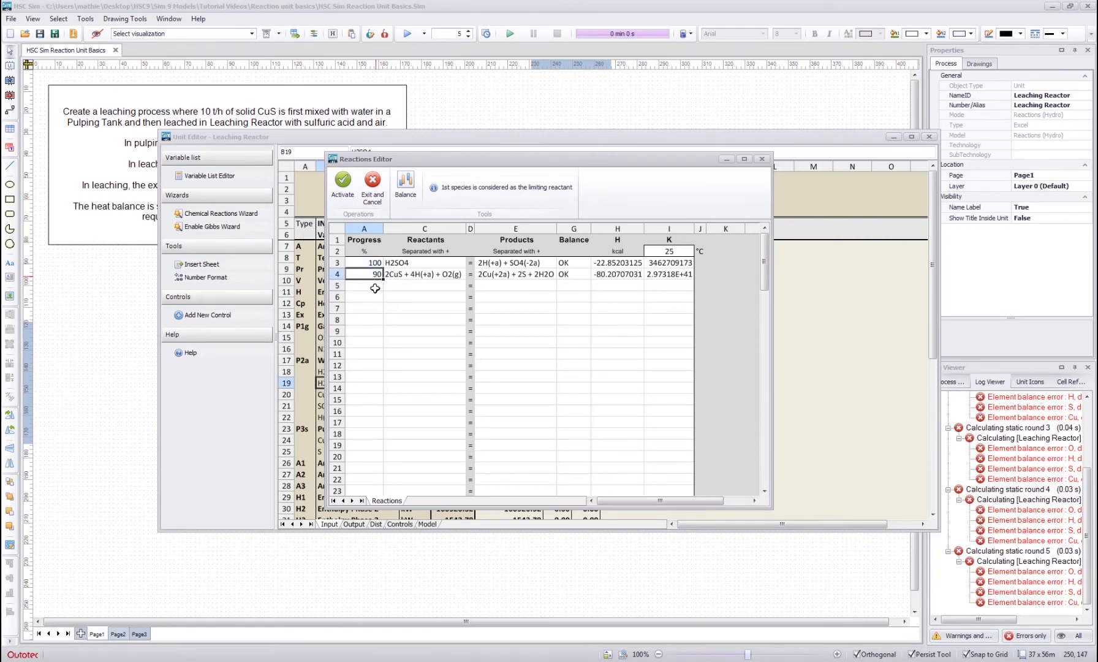
click(374, 294)
drag(373, 265, 374, 275)
click(376, 277)
click(370, 298)
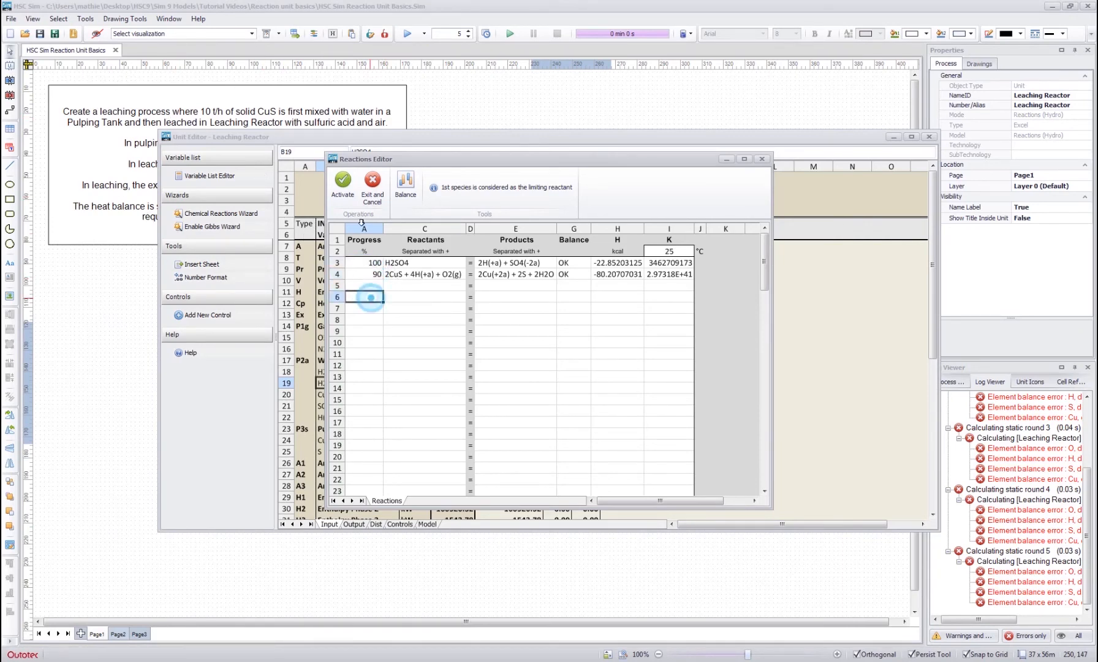
click(339, 195)
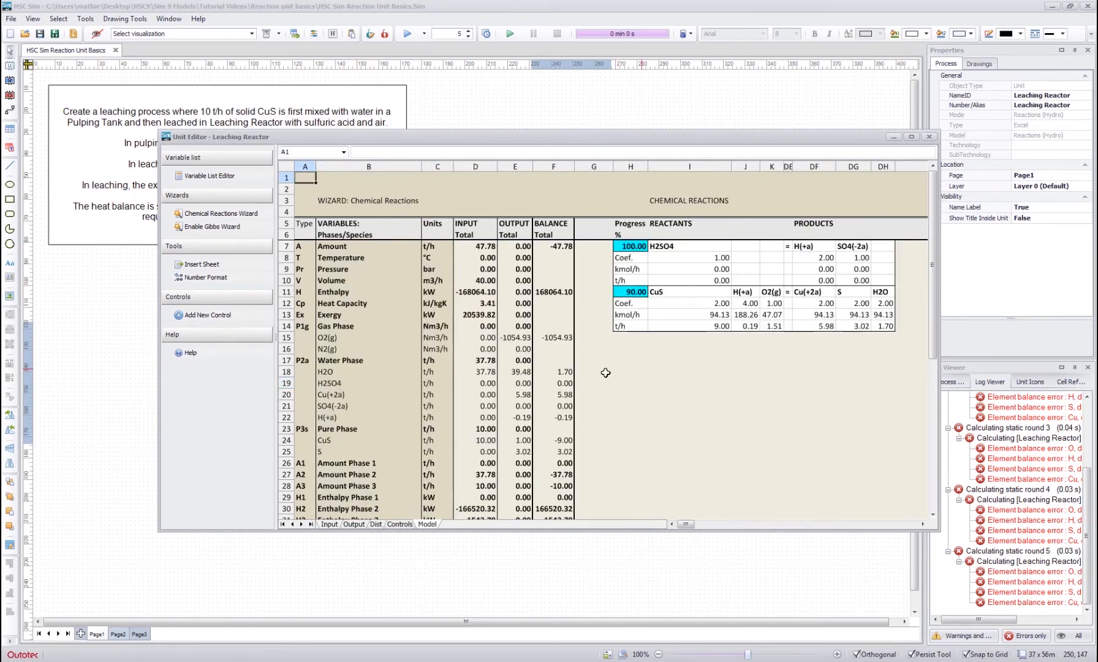
- Examine the reaction table and its progress cells on the Model sheet, and reopen and reactivate the reactions in the Chemical Reactions Wizard
click(604, 371)
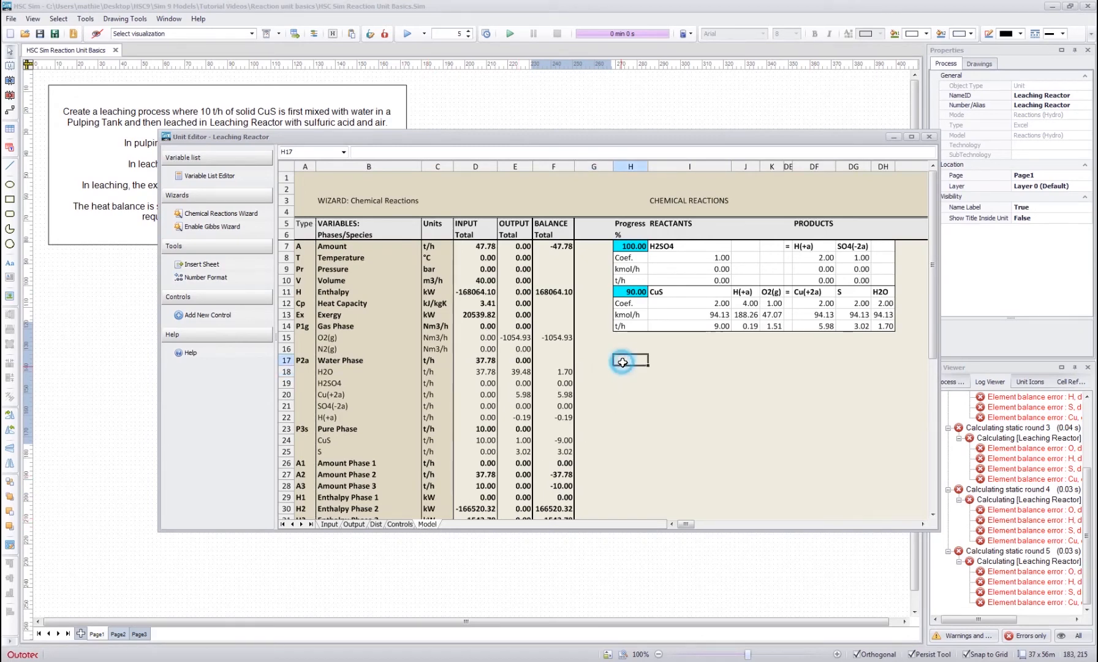
drag(631, 246, 890, 324)
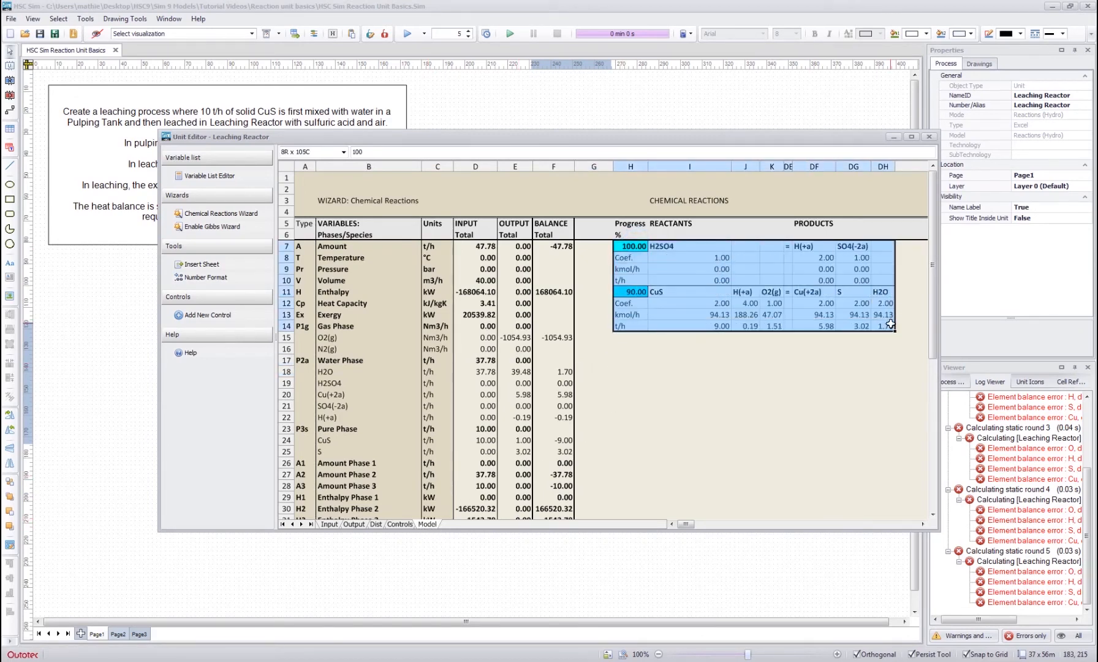
click(680, 353)
click(636, 290)
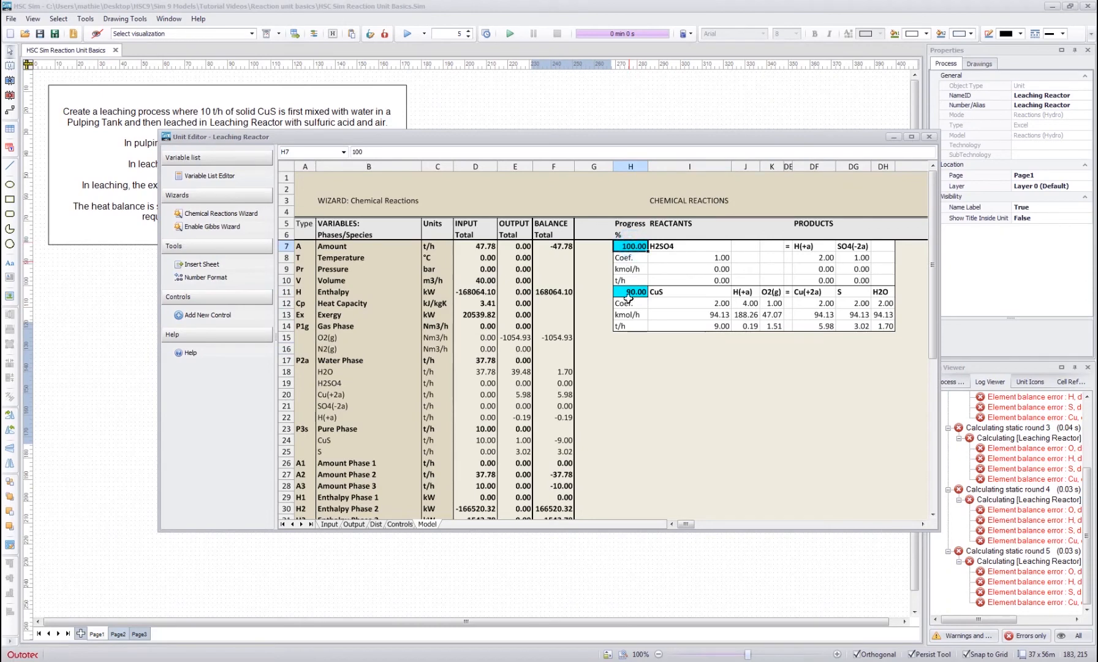
click(630, 357)
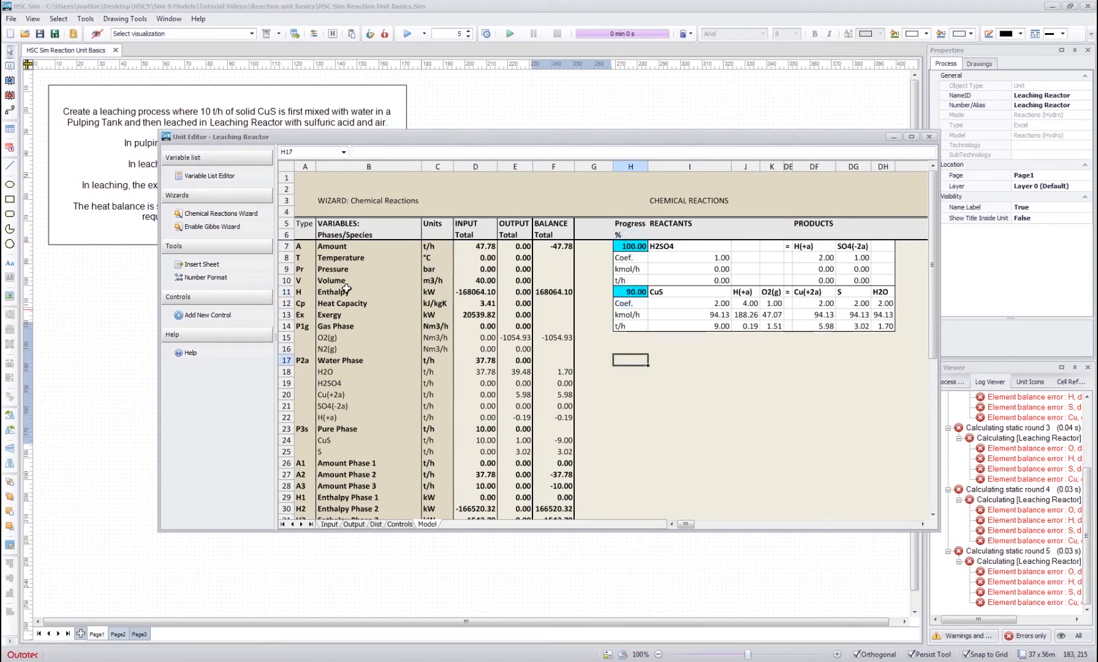
click(213, 214)
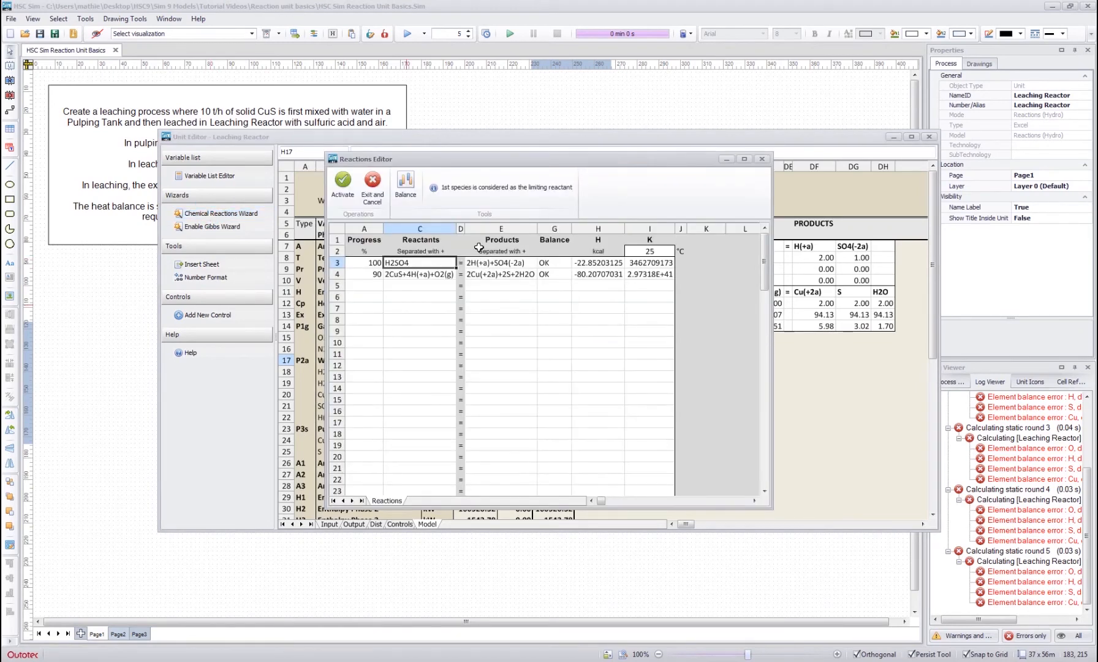
click(335, 192)
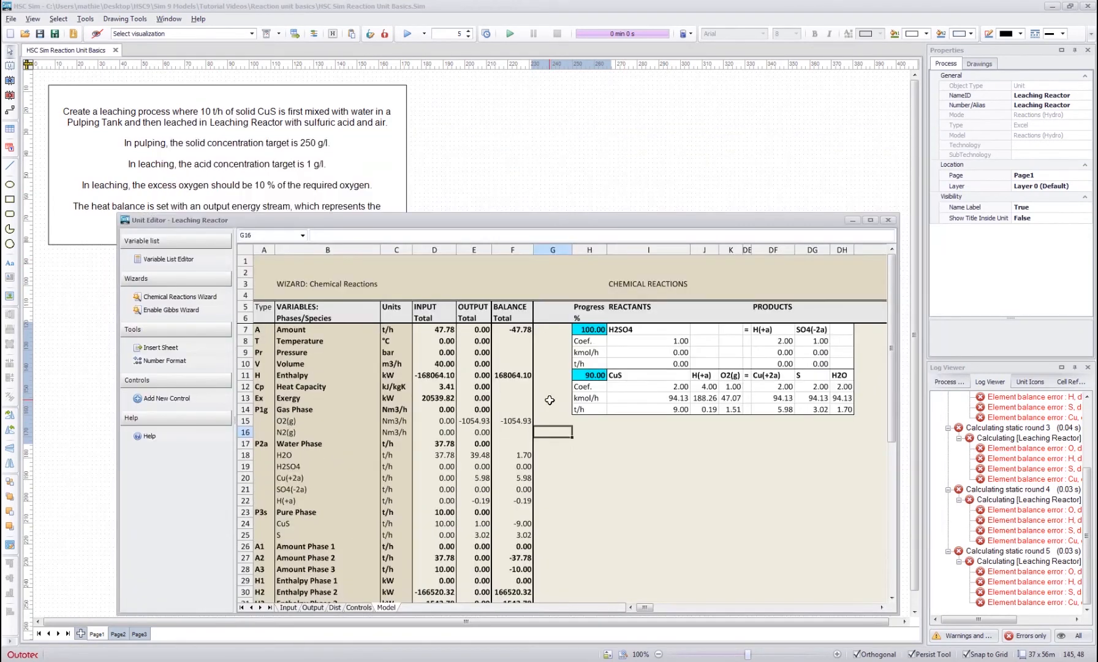
- Examine the model's balance and output columns, including the formula of the O2(g) balance
click(535, 397)
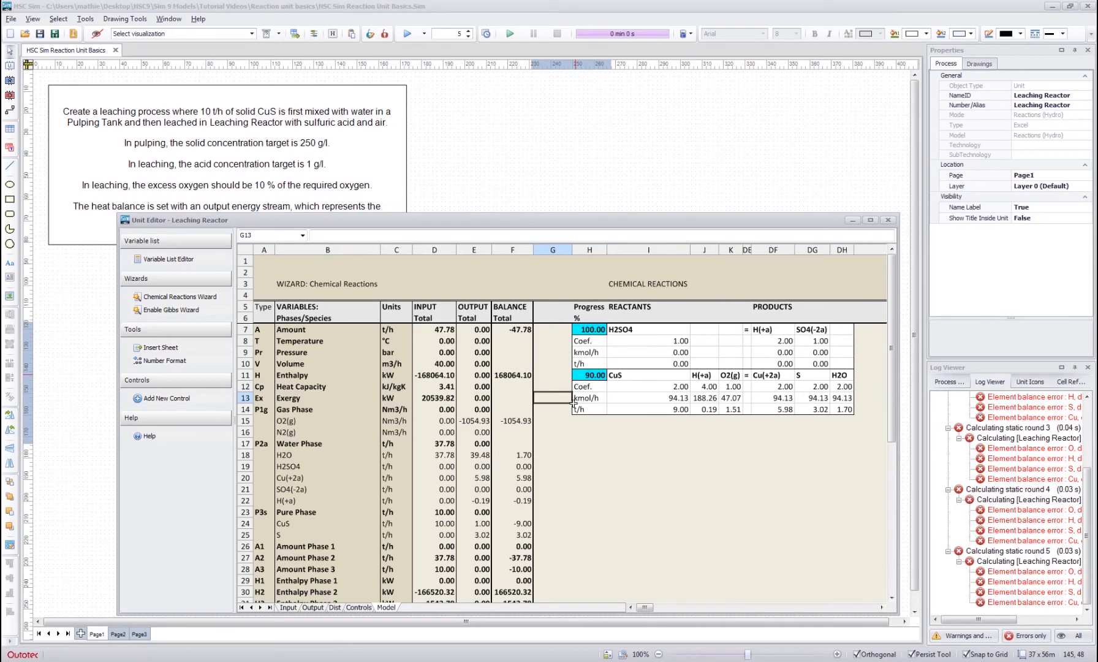
drag(511, 364, 514, 565)
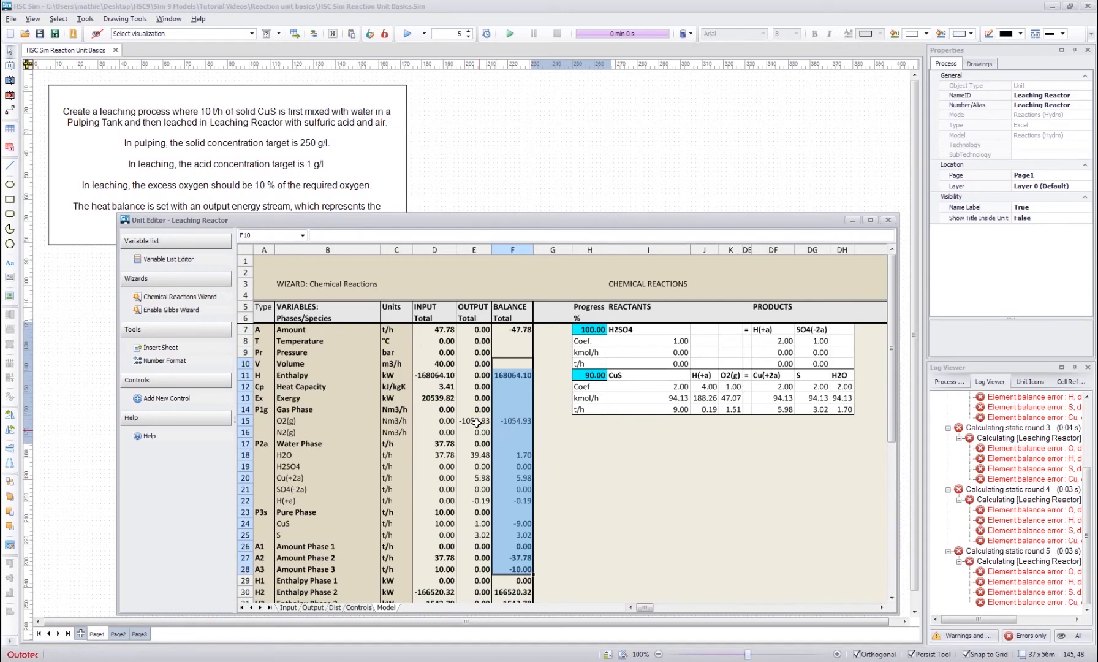
drag(482, 363, 482, 557)
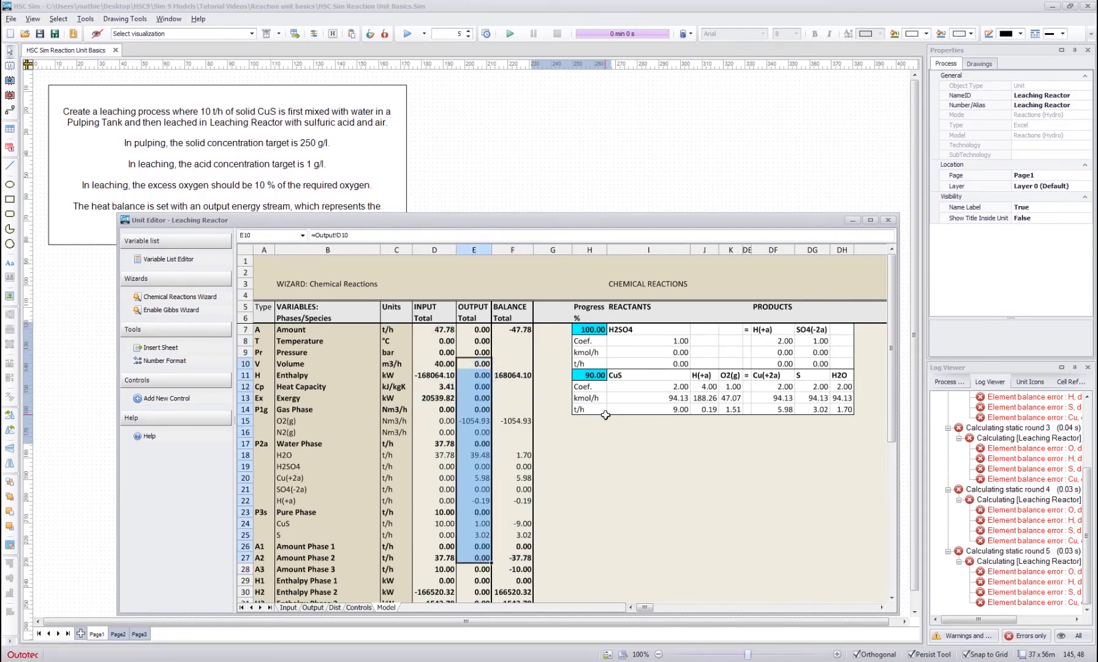
click(584, 447)
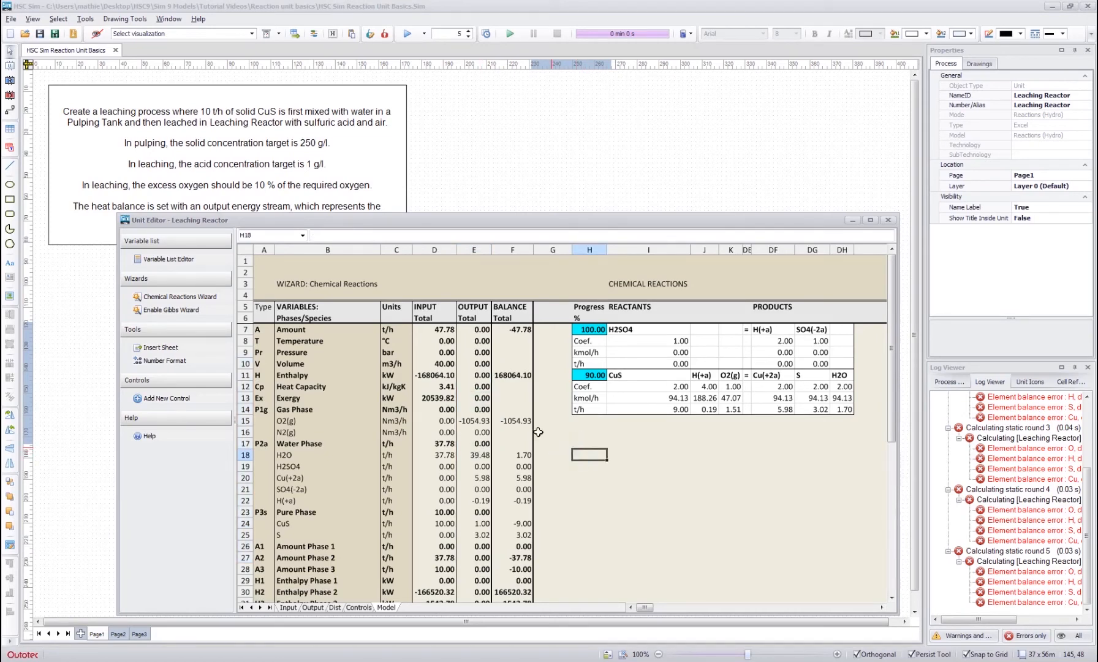
click(521, 421)
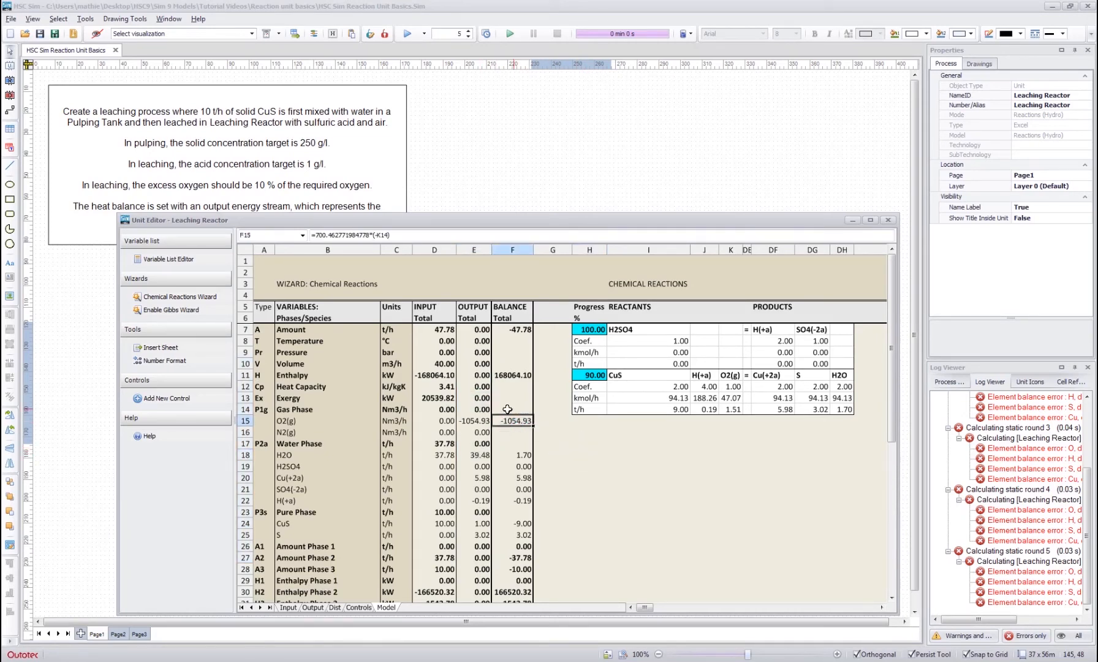
- Set the Air stream's O2(g) input to the formula =ABS(Model!F15)*1.1 for 10 % excess oxygen
click(286, 607)
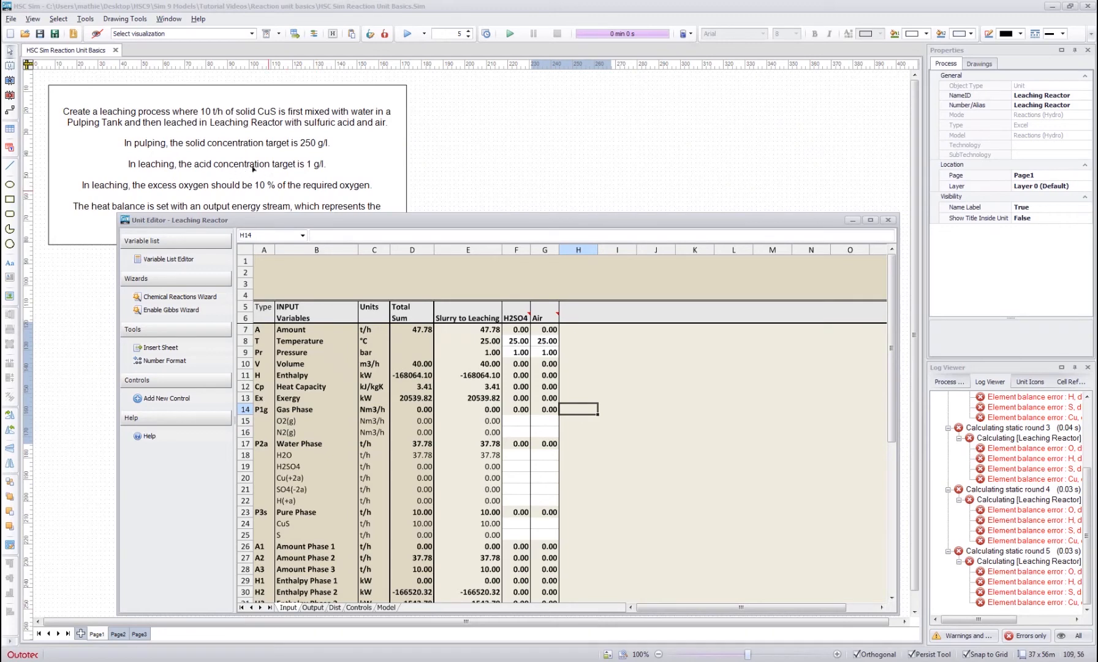
click(542, 421)
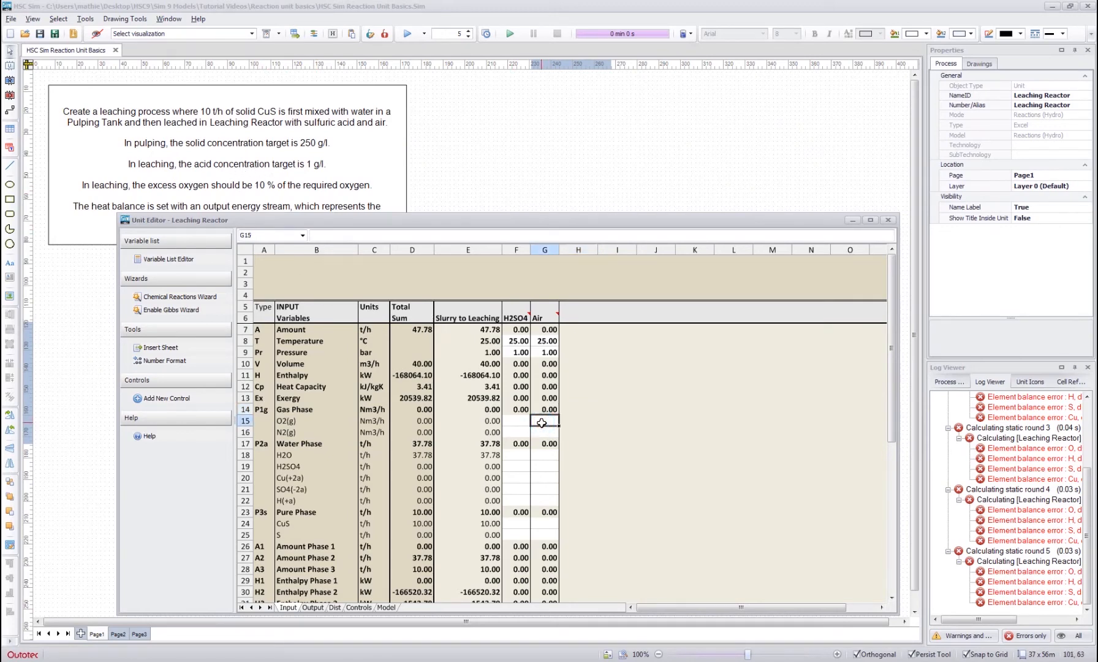
text(=ABS)
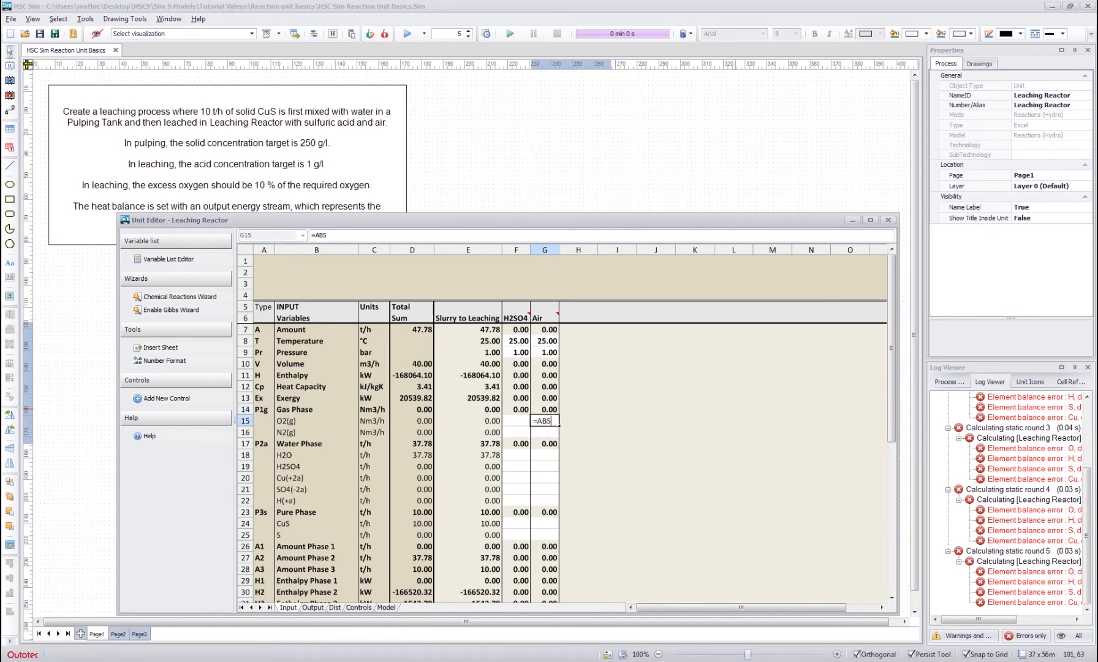
text(()
click(386, 608)
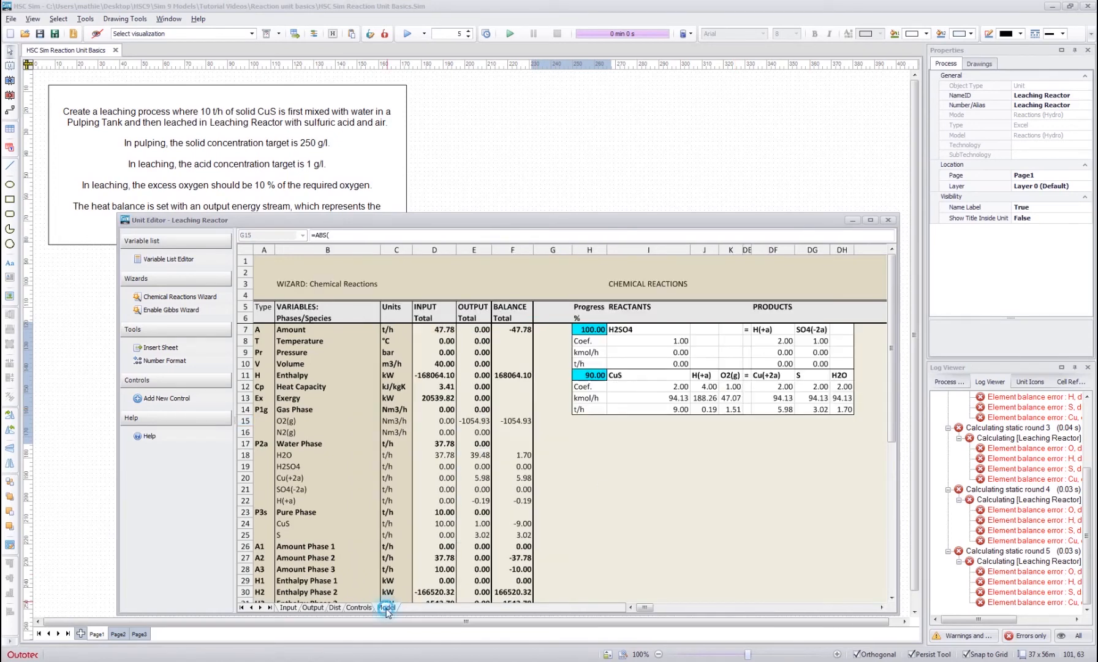
click(513, 420)
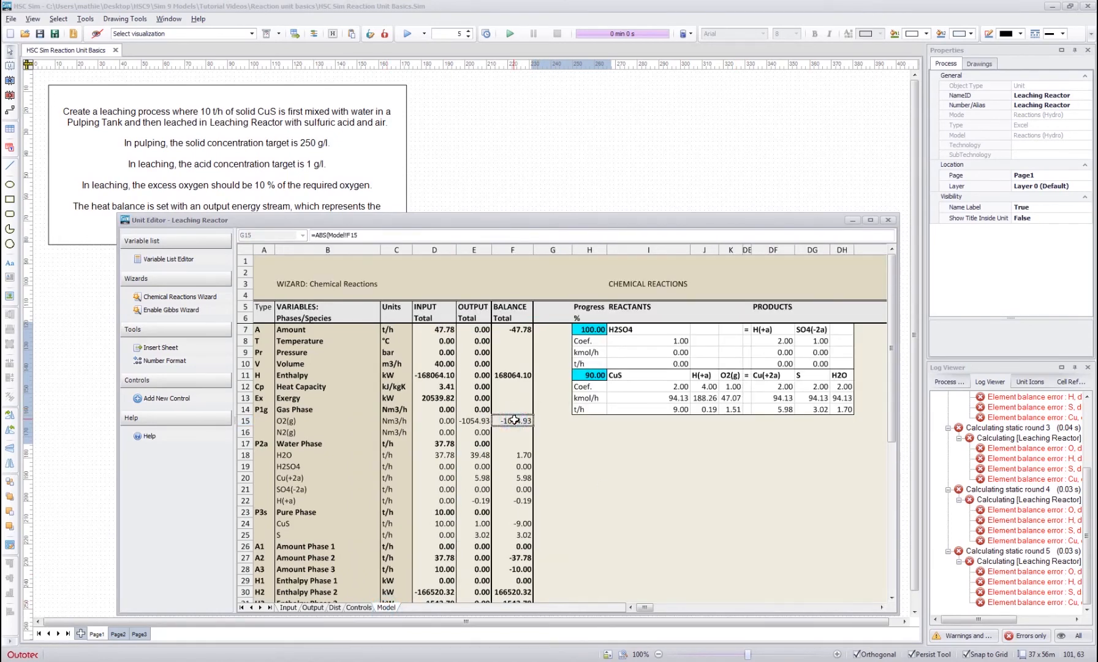
text()*1.1)
key(Return)
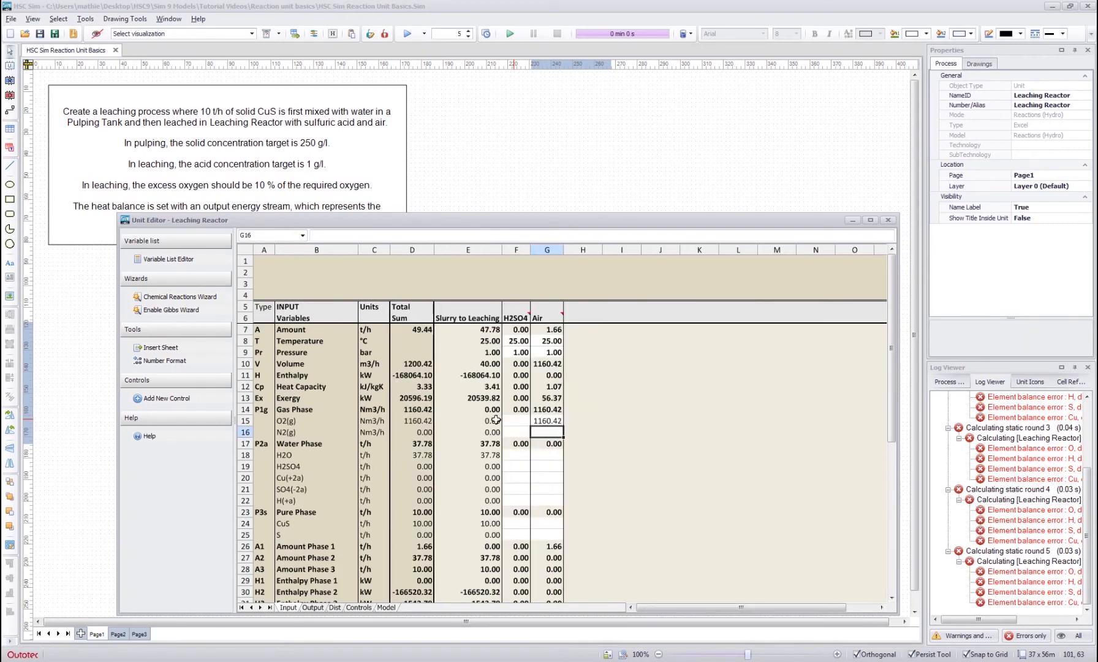
- Set the Air stream's N2(g) input to the formula =G15/0.21*0.79
click(550, 437)
text(=)
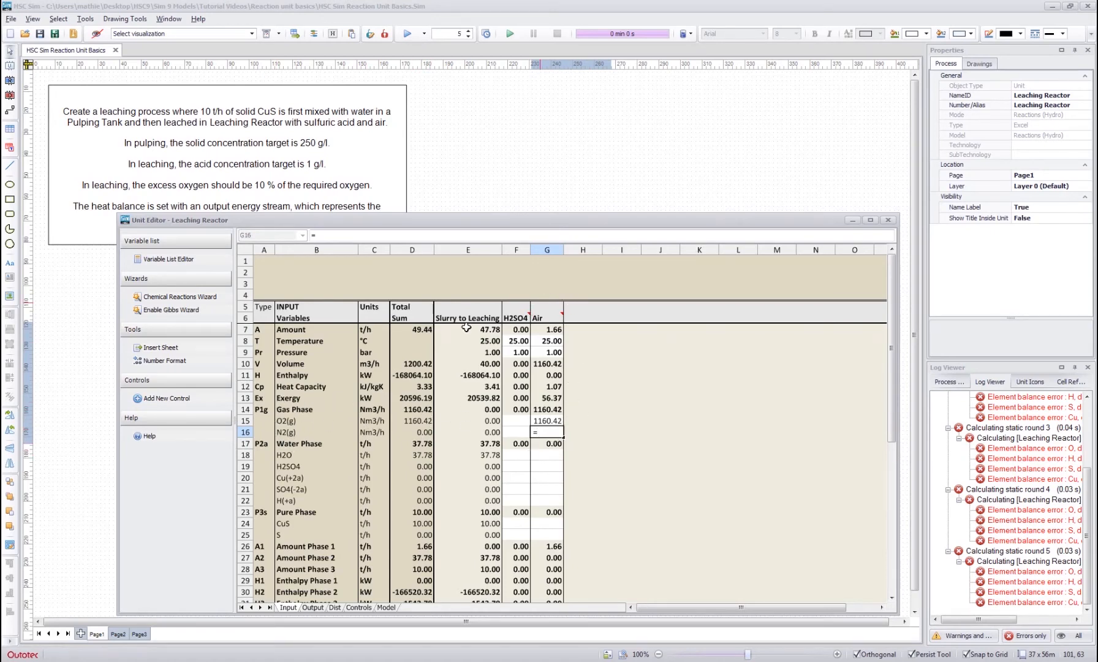
click(547, 421)
text(/)
text(0.21)
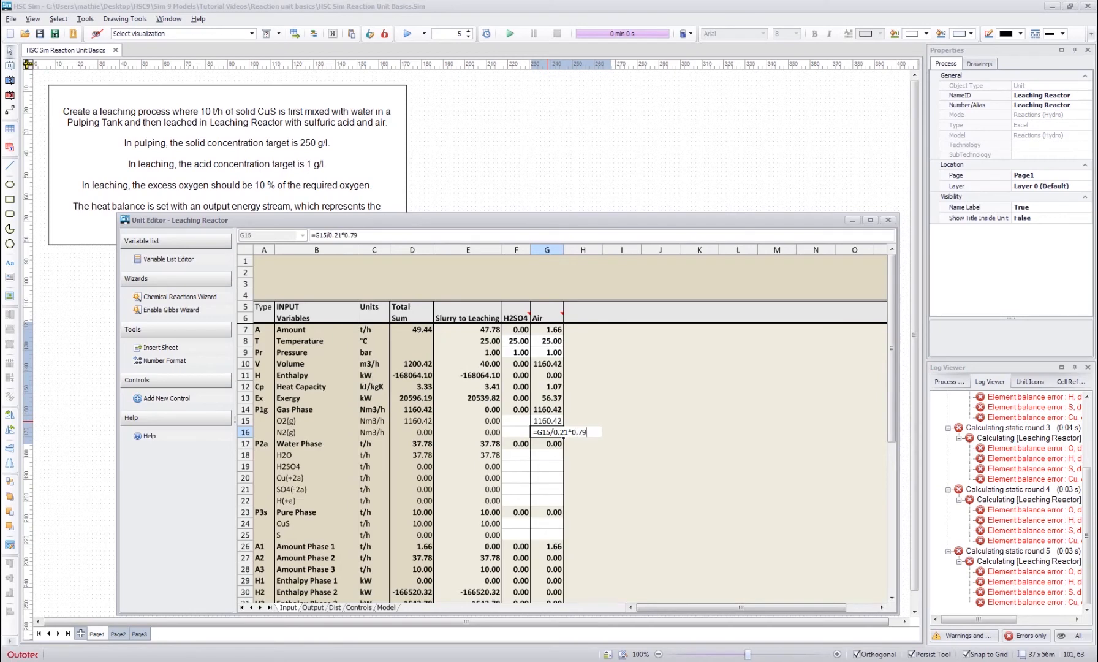
text(*0.79)
key(Return)
key(Up)
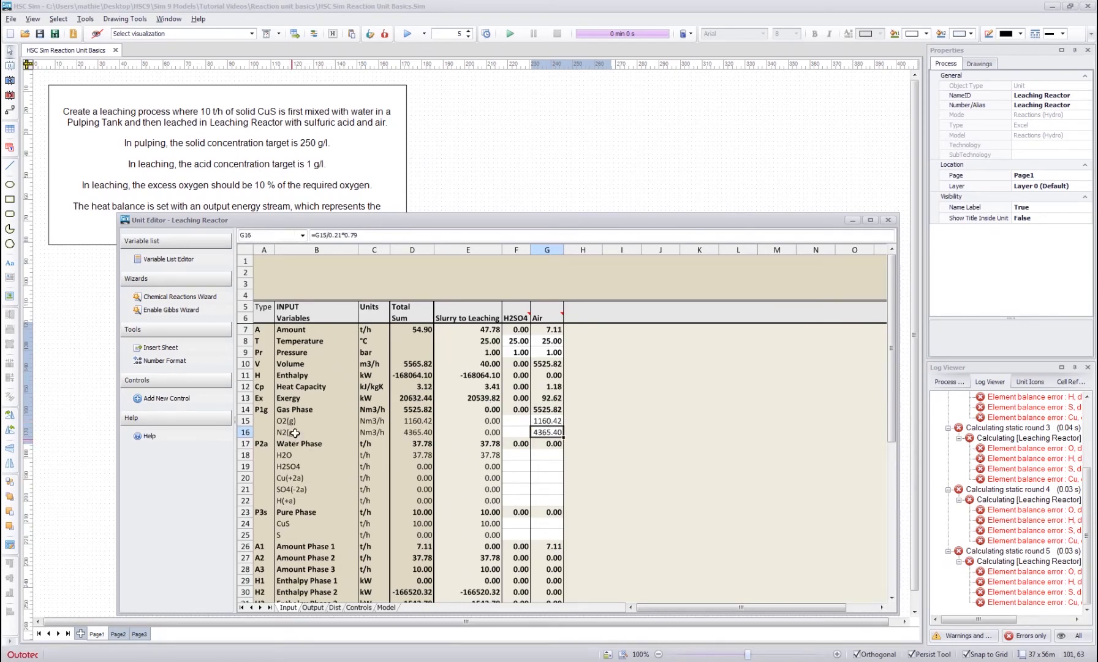
- Check the Air stream's O2(g) formula against the O2(g) balance and the CuS reaction on the Model sheet
click(541, 423)
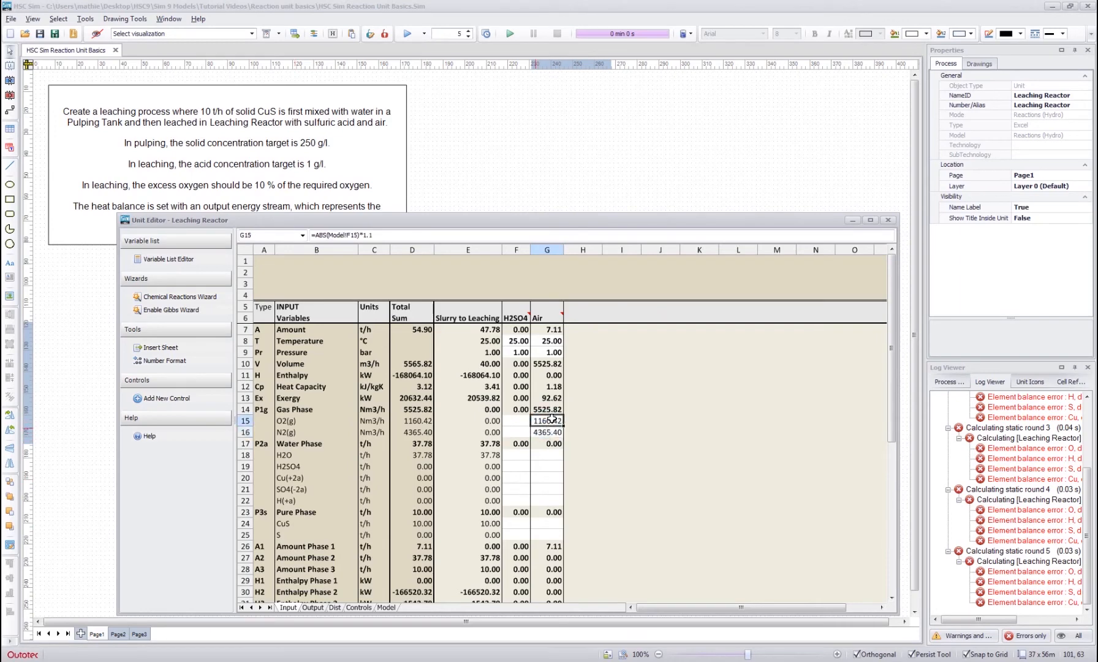
click(385, 608)
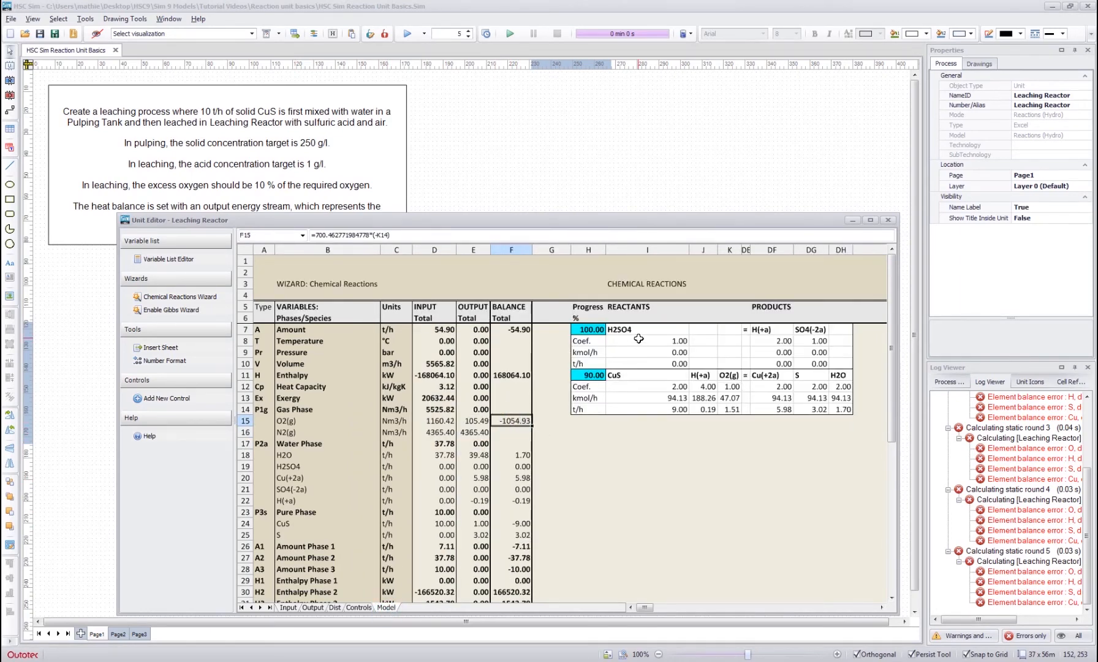
drag(632, 371, 837, 396)
click(559, 434)
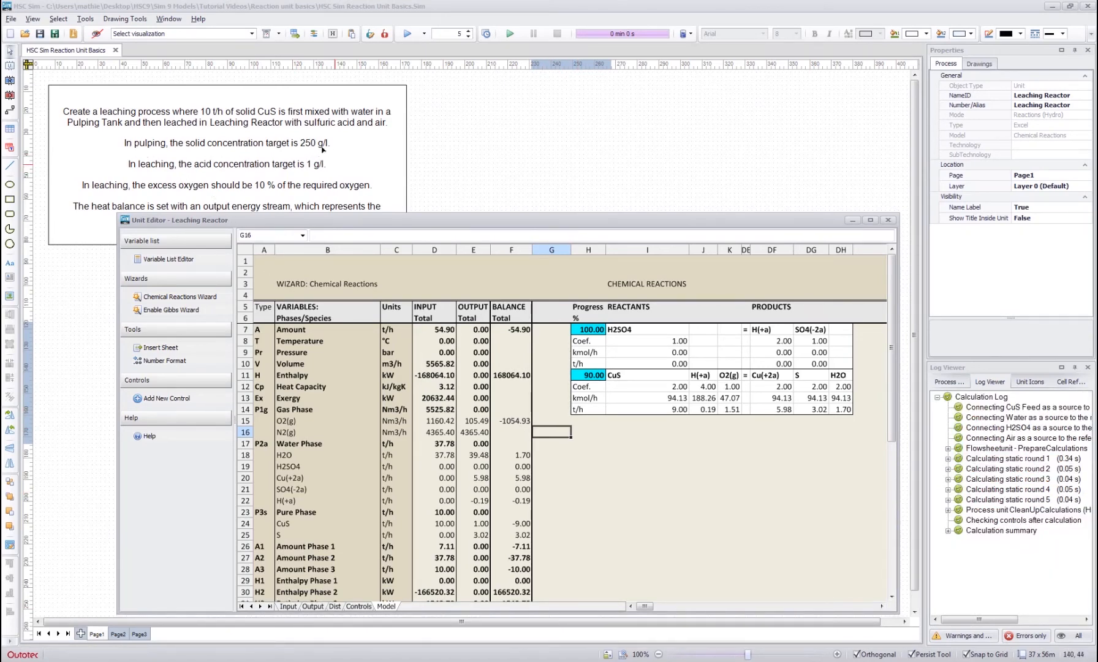
- Set the H2SO4 species in the H2SO4 input stream to 1 t/h
click(288, 606)
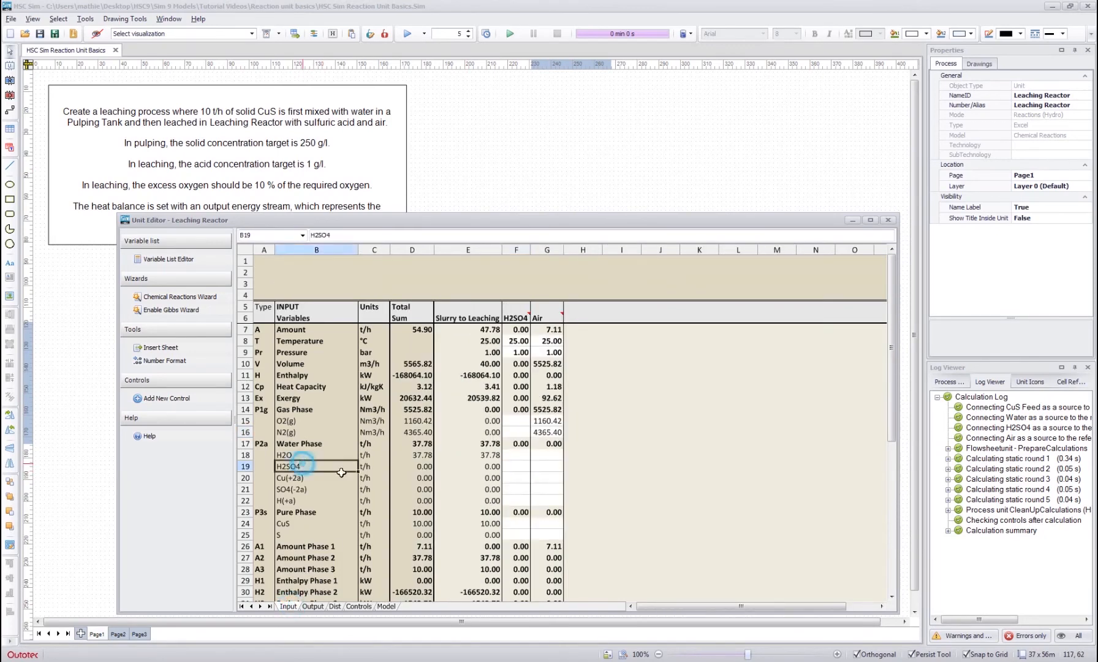
click(519, 466)
text(1)
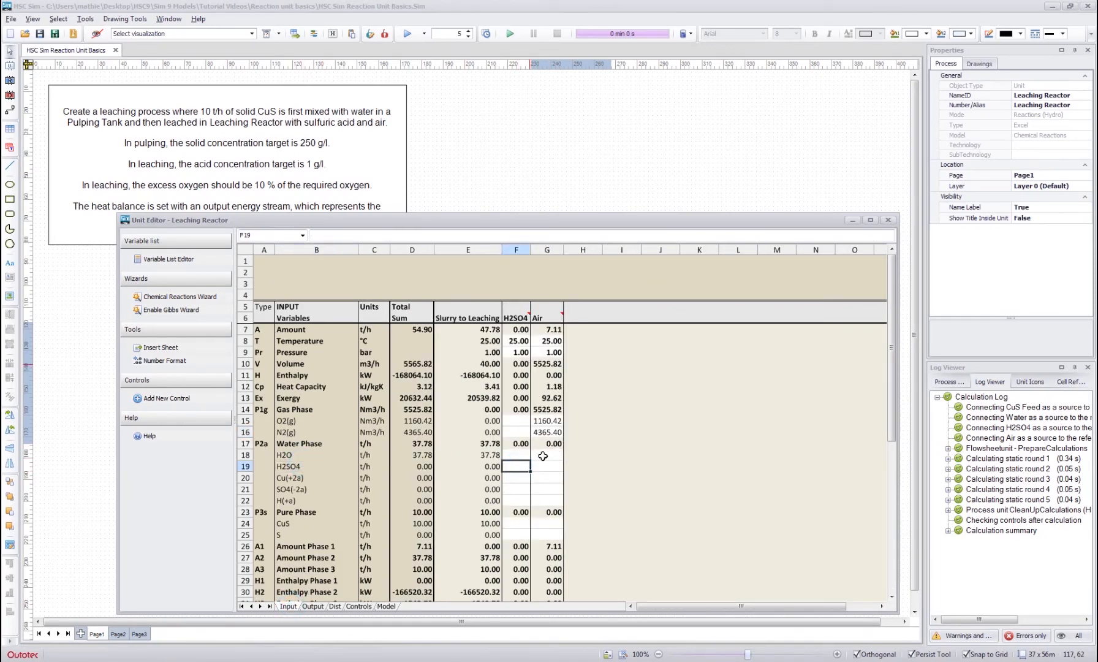
click(576, 499)
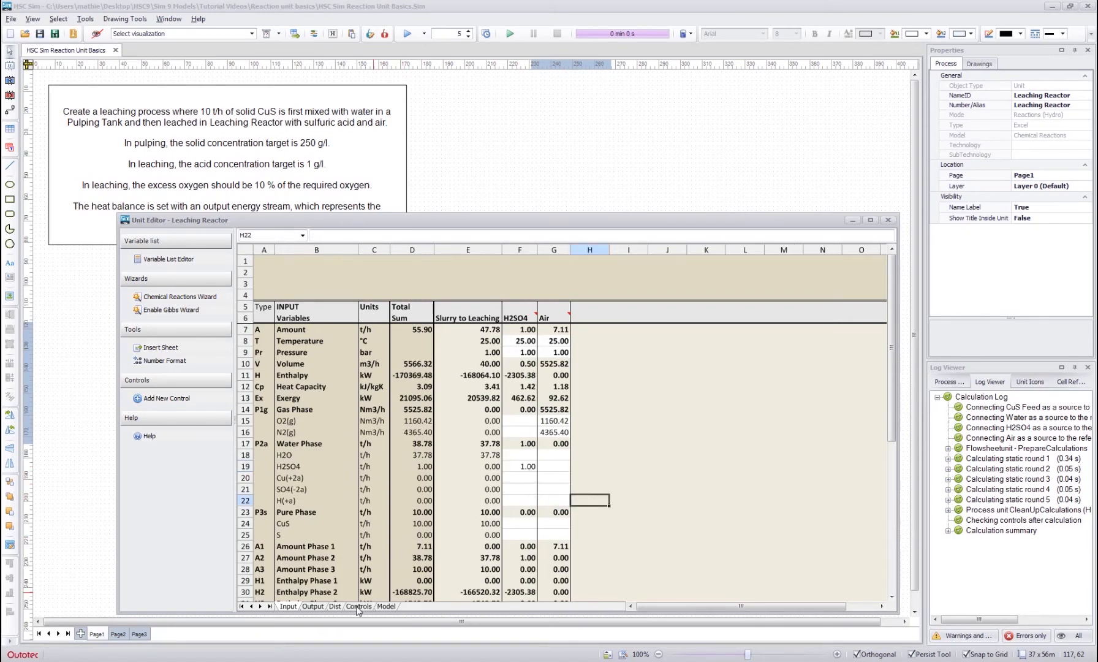
- Start a control for the Leaching Reactor with the Y target name Acid Concentration
click(358, 607)
click(416, 277)
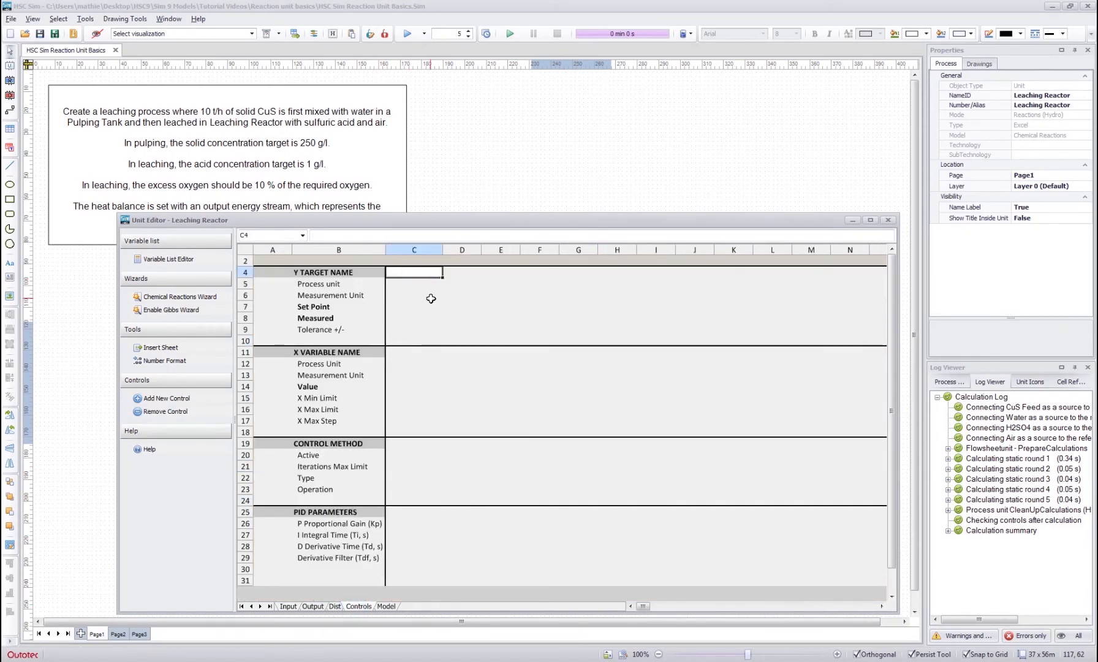
text(Acid Concentart)
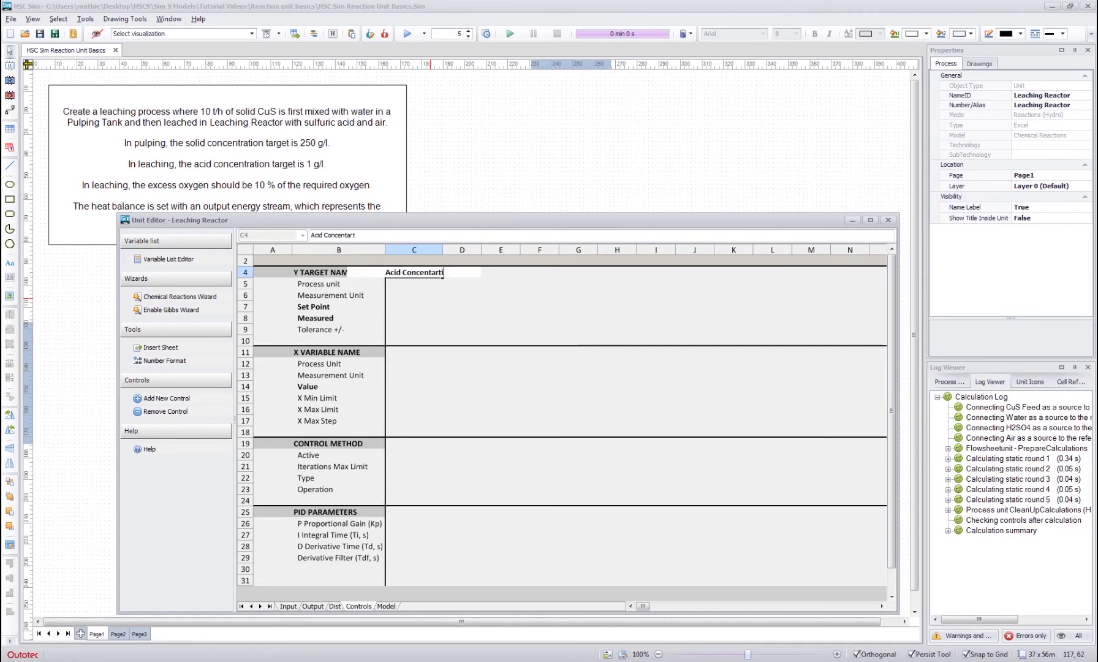
key(BackSpace)
key(BackSpace)
key(BackSpace)
text(ration)
key(Return)
- Set the acid concentration target's measurement unit to g/l and its set point to 1
click(430, 296)
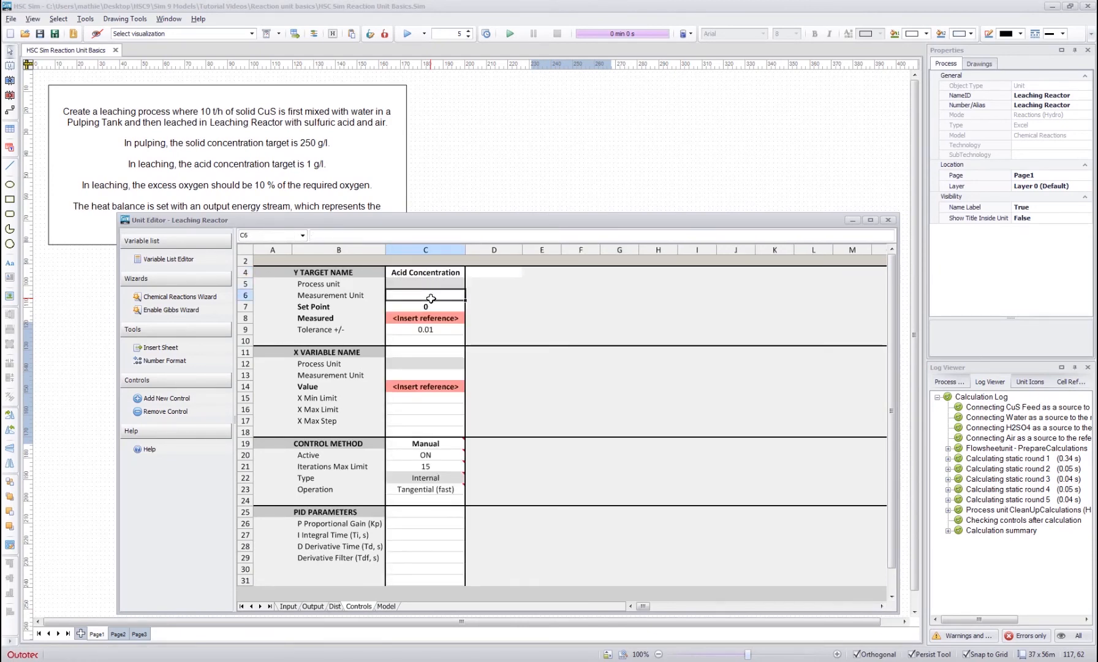
text(g/l)
key(Return)
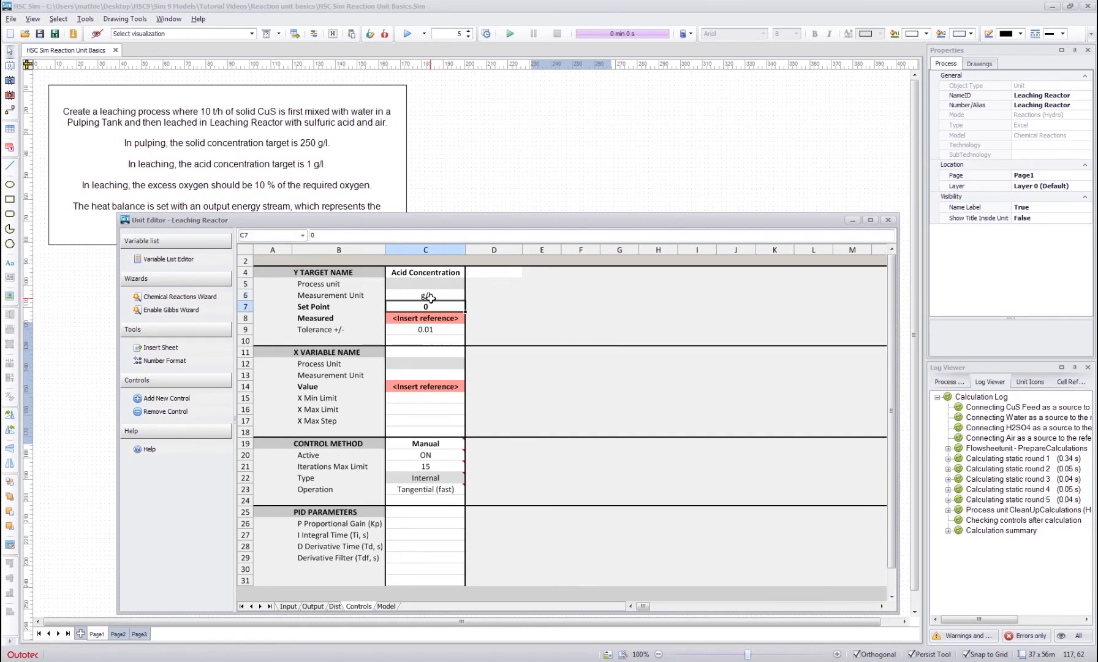
text(1)
key(Return)
- Link the control's measured value to the Solution Out stream's Acid Concentration with the formula =Output!F49
text(?)
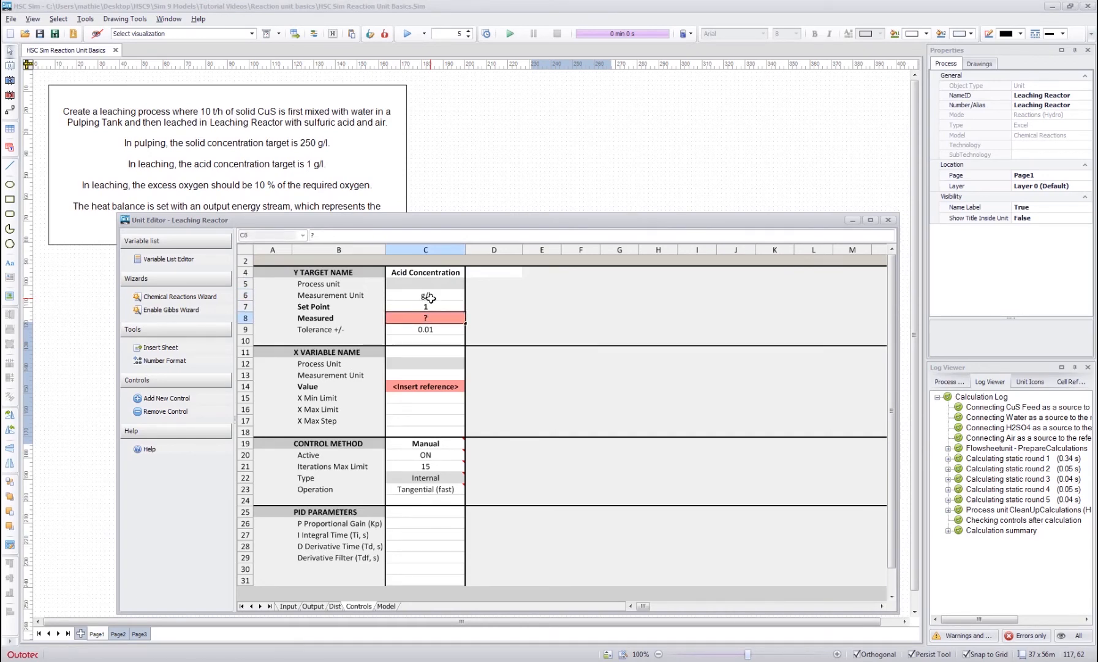
text(=)
click(315, 607)
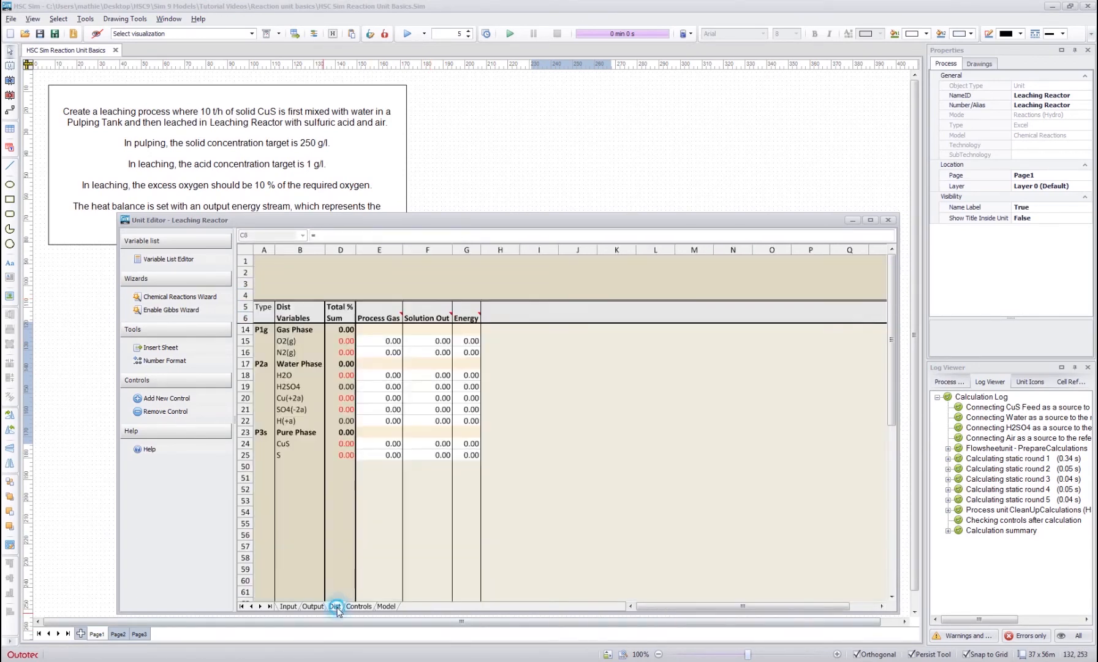
scroll(370, 500, down, 8)
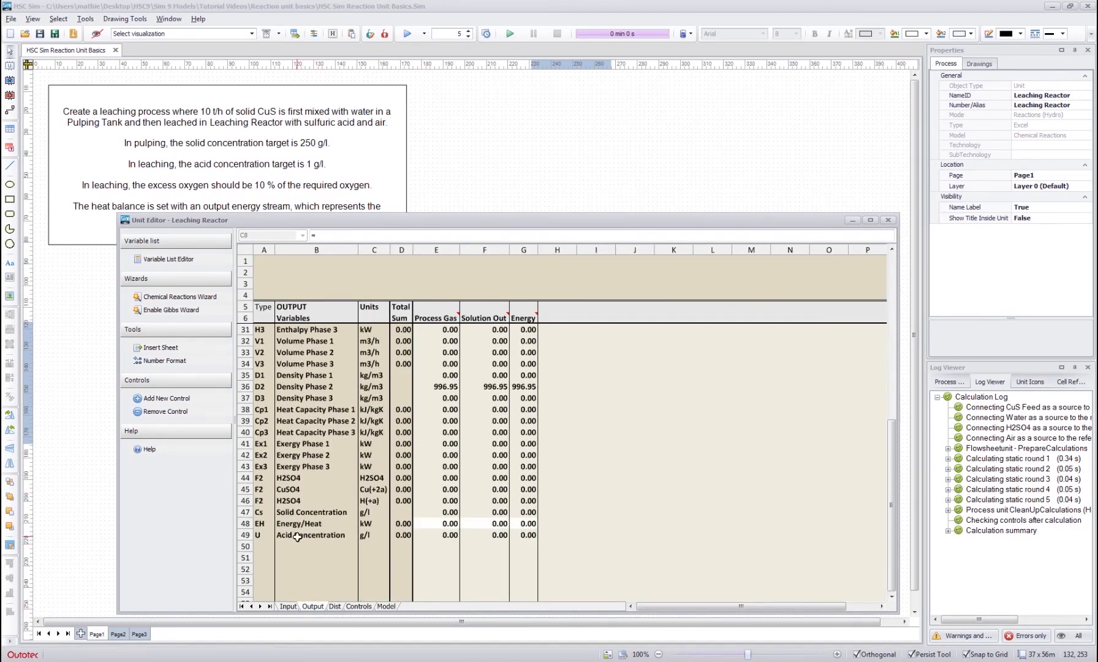
click(490, 535)
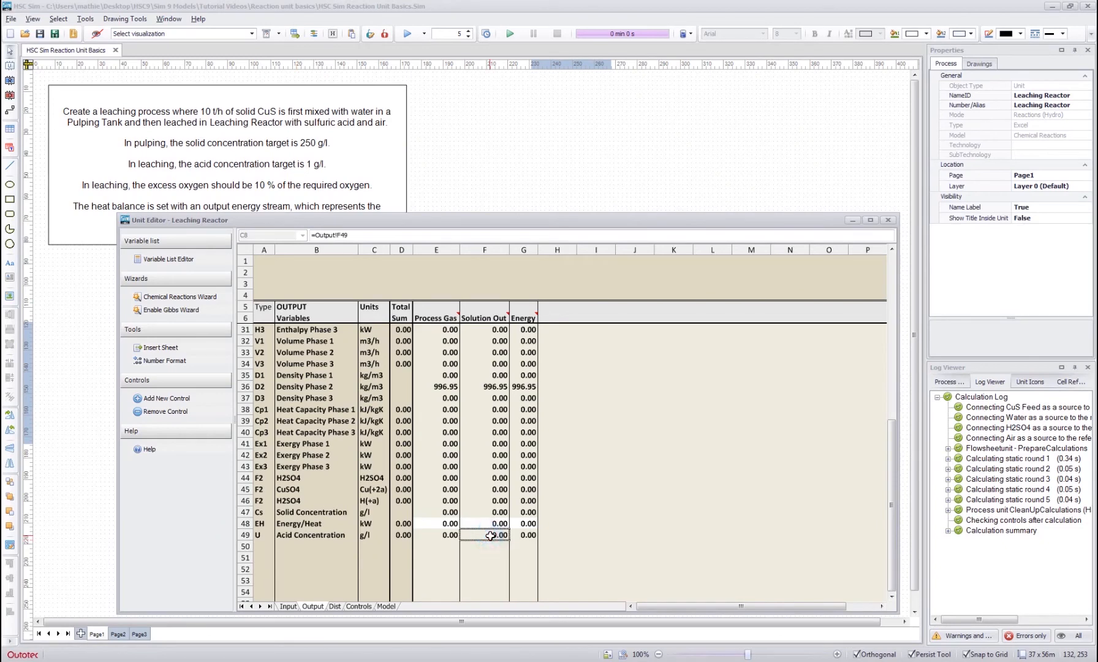
key(Return)
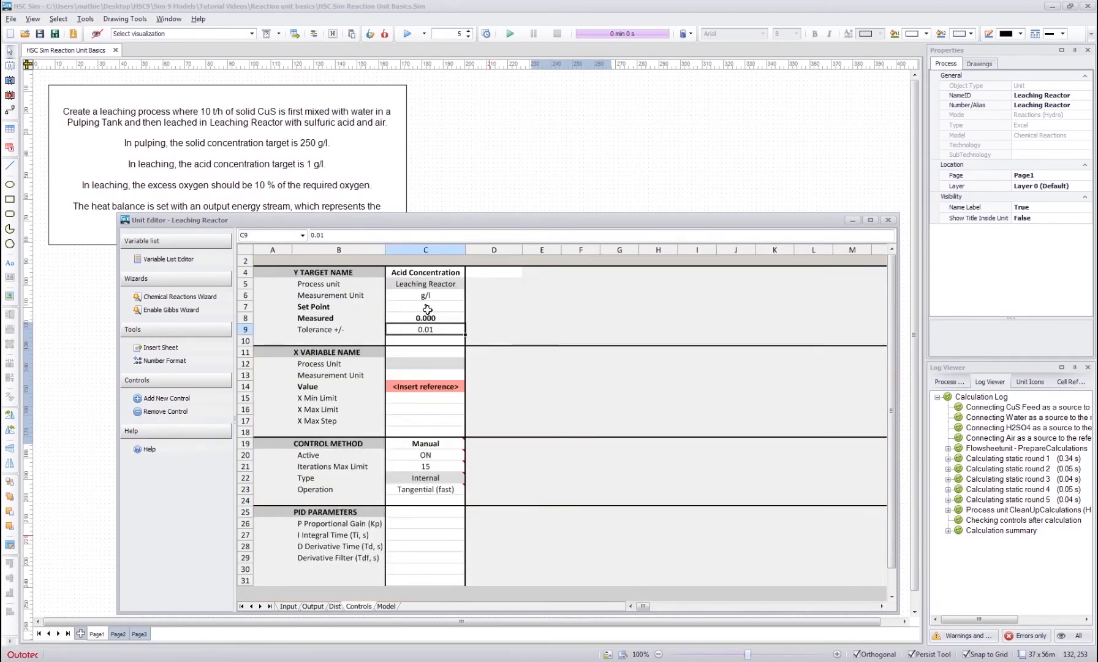
- Name the control's X variable Acid Feed and set its measurement unit to t/h
click(414, 353)
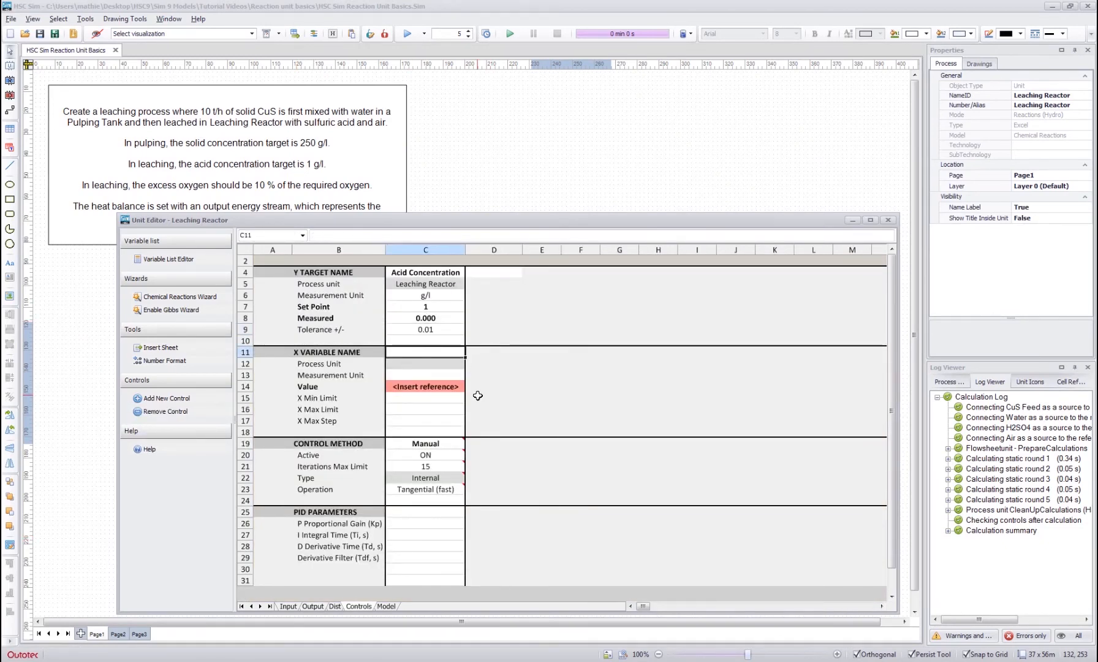
text(Aci)
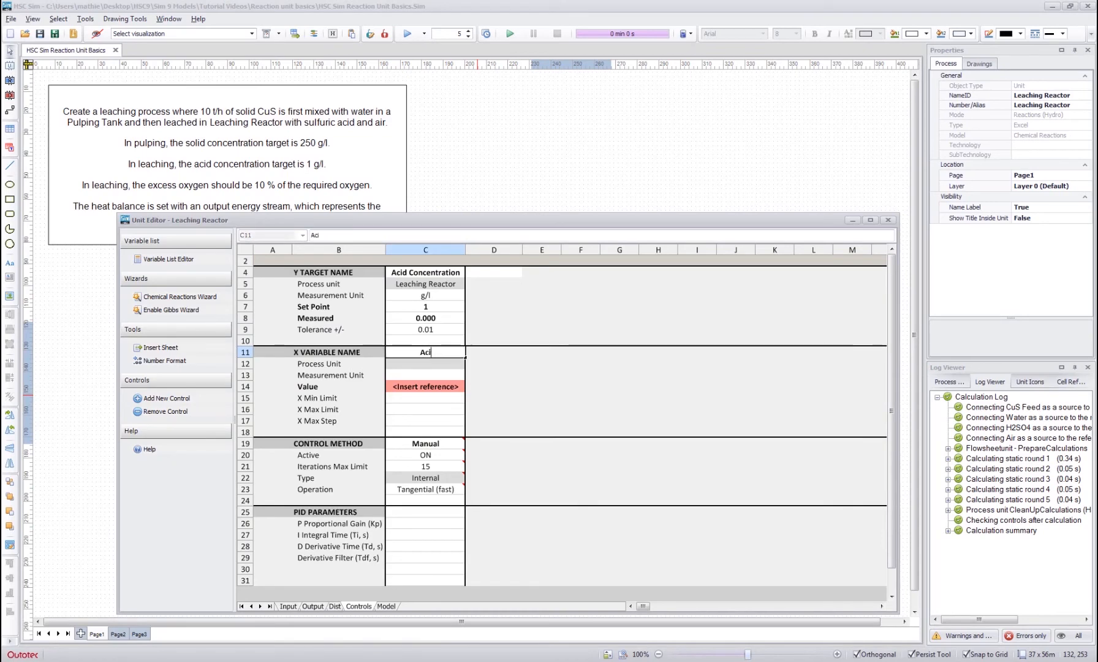
text(d Feed)
key(Return)
text(t/h)
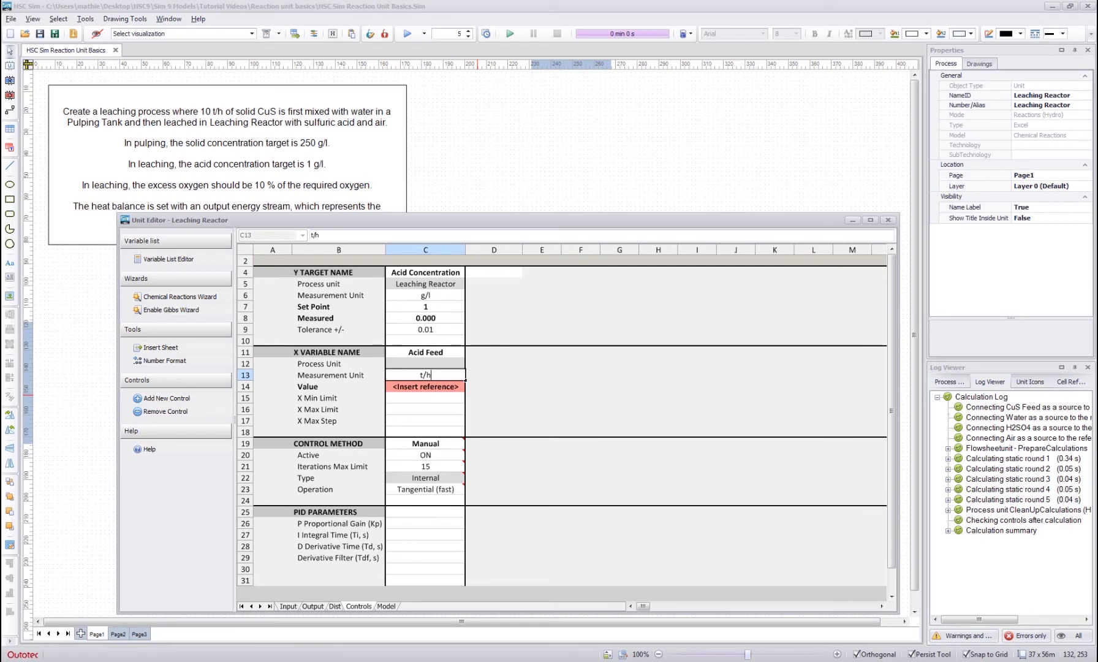
key(Return)
- Link the X variable's value to the H2SO4 species in the H2SO4 input stream with =Input!F19
text(=)
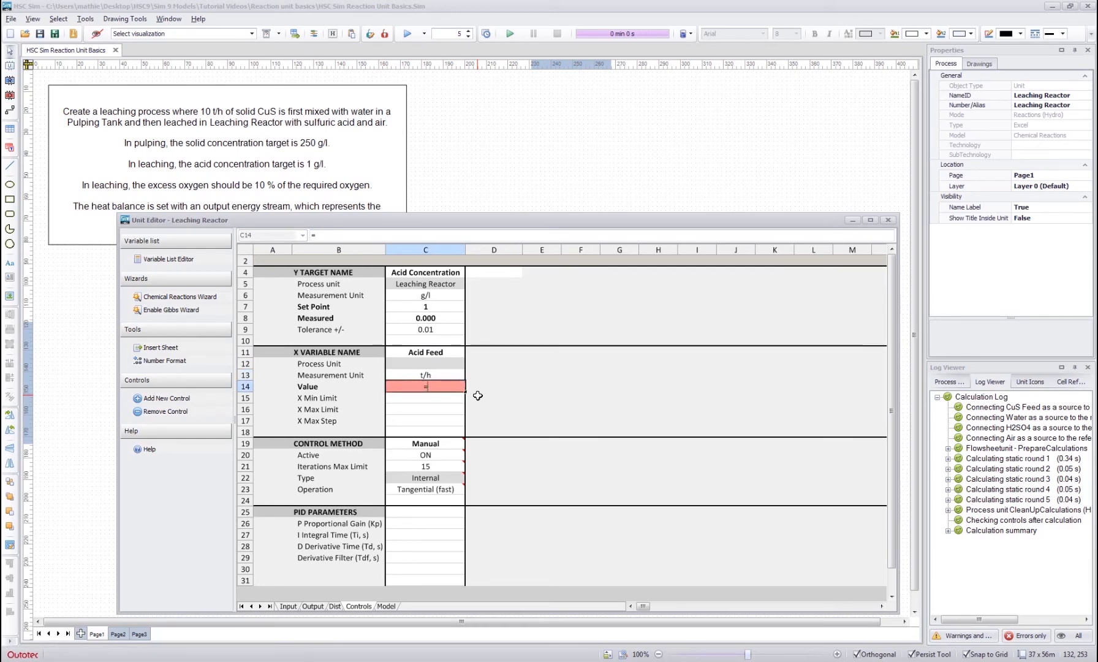
click(289, 606)
click(521, 466)
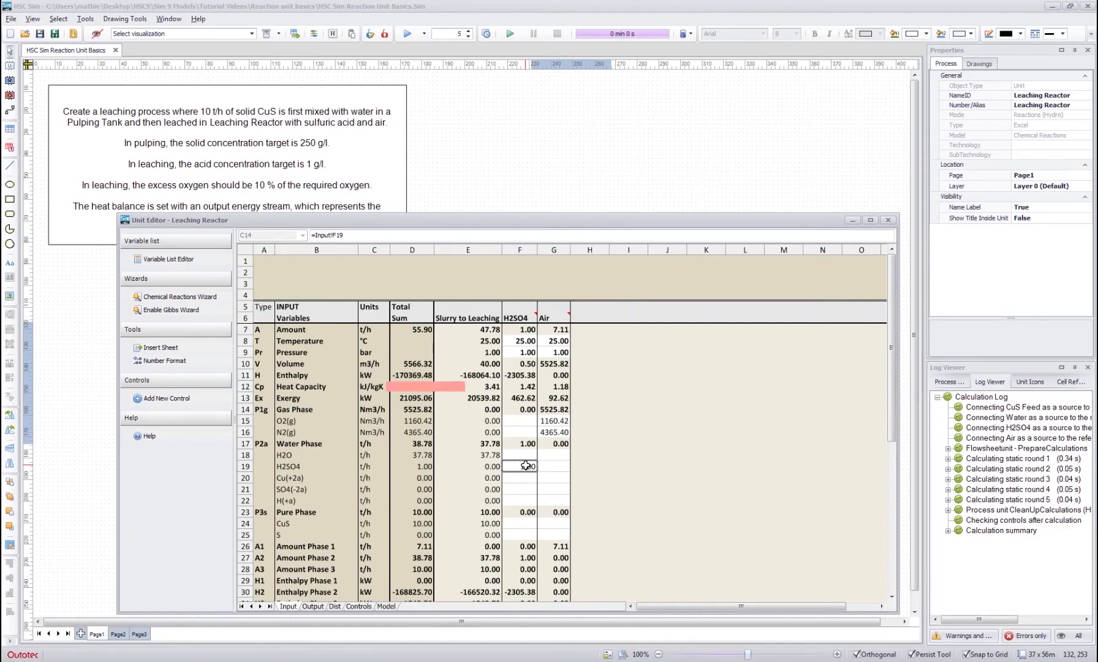
key(Return)
- Limit the Acid Feed variable to the range 0 to 1000 and set the control's operation to Newton-Raphson
click(426, 408)
text(1000)
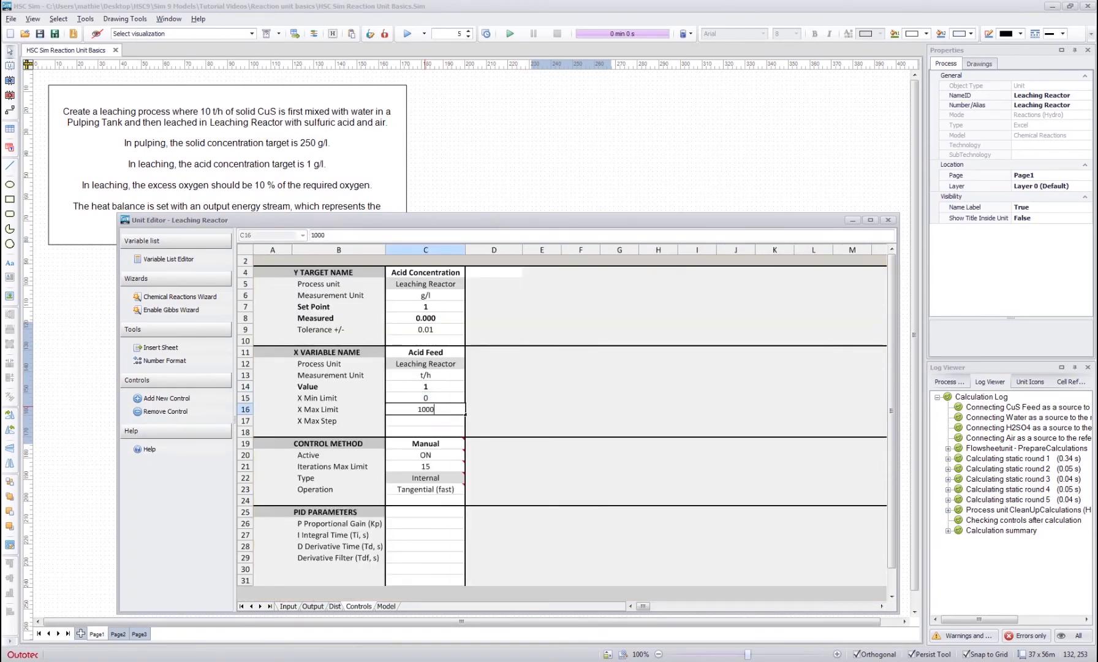
key(Return)
click(430, 489)
click(471, 489)
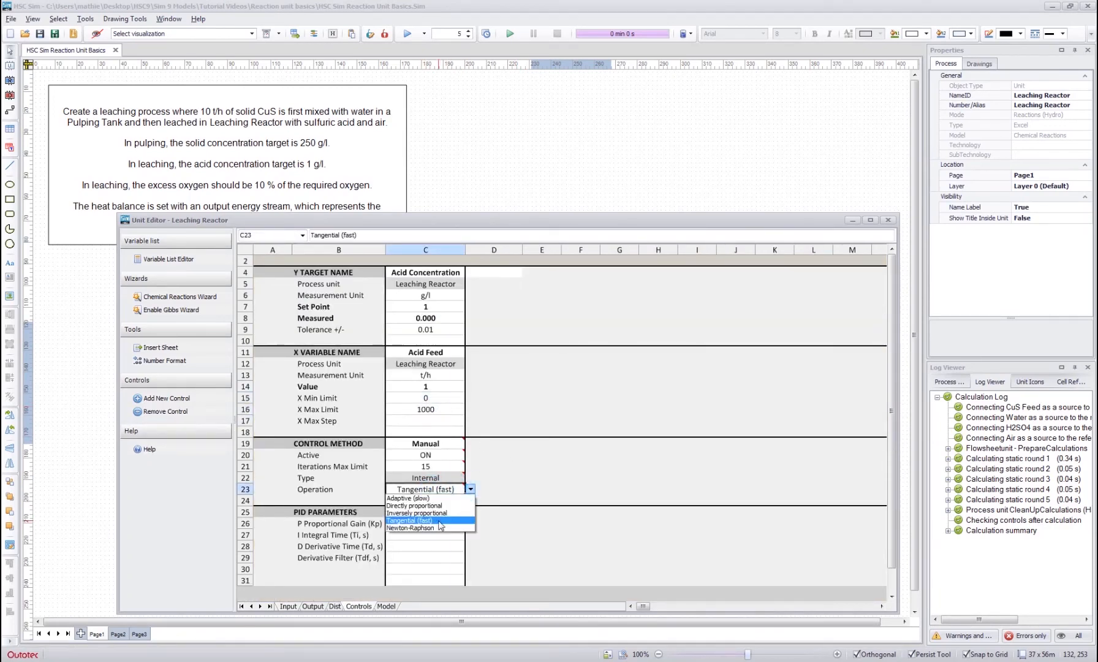
click(429, 524)
click(488, 427)
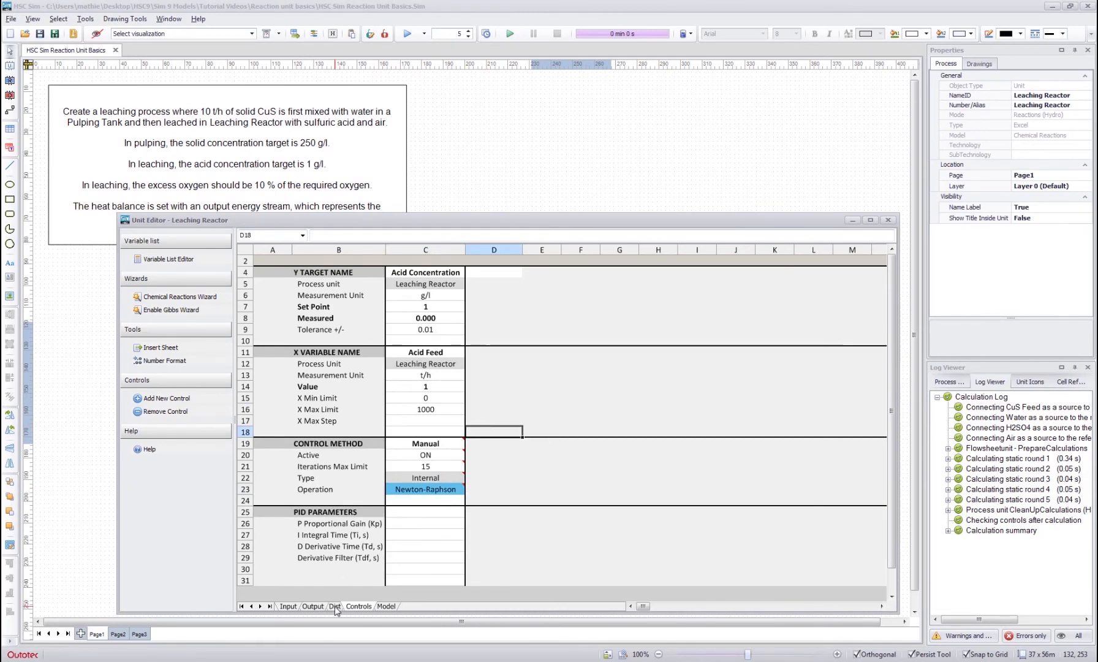
- Distribute 100 % of the gas phase to the Process Gas output stream
click(286, 606)
click(335, 606)
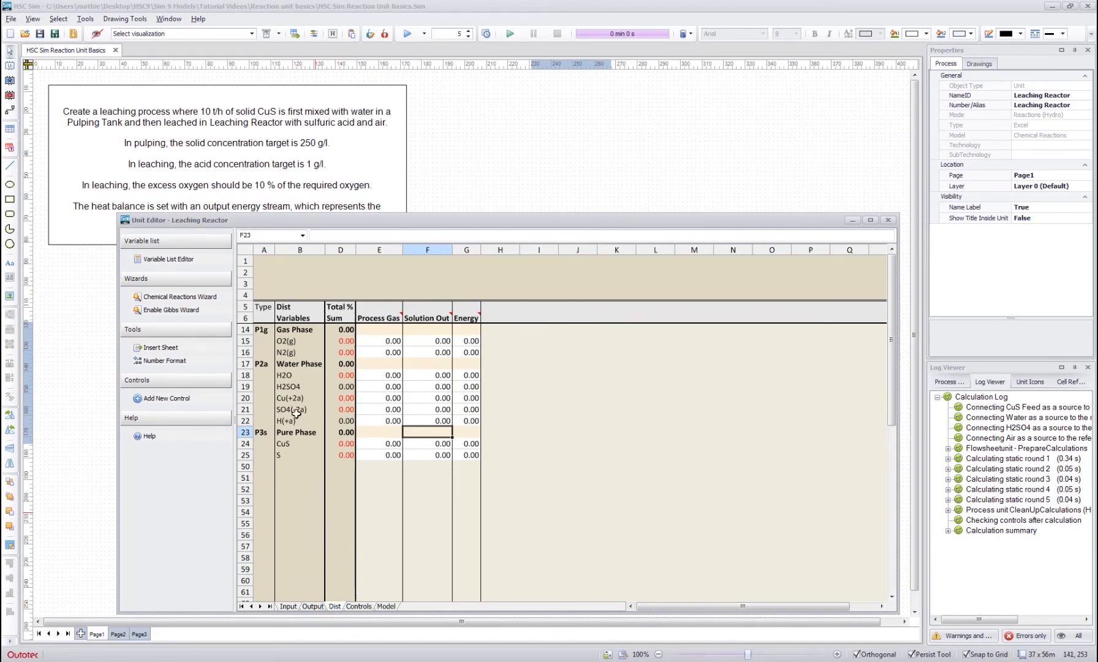
drag(296, 330, 285, 461)
drag(375, 318, 473, 316)
click(392, 328)
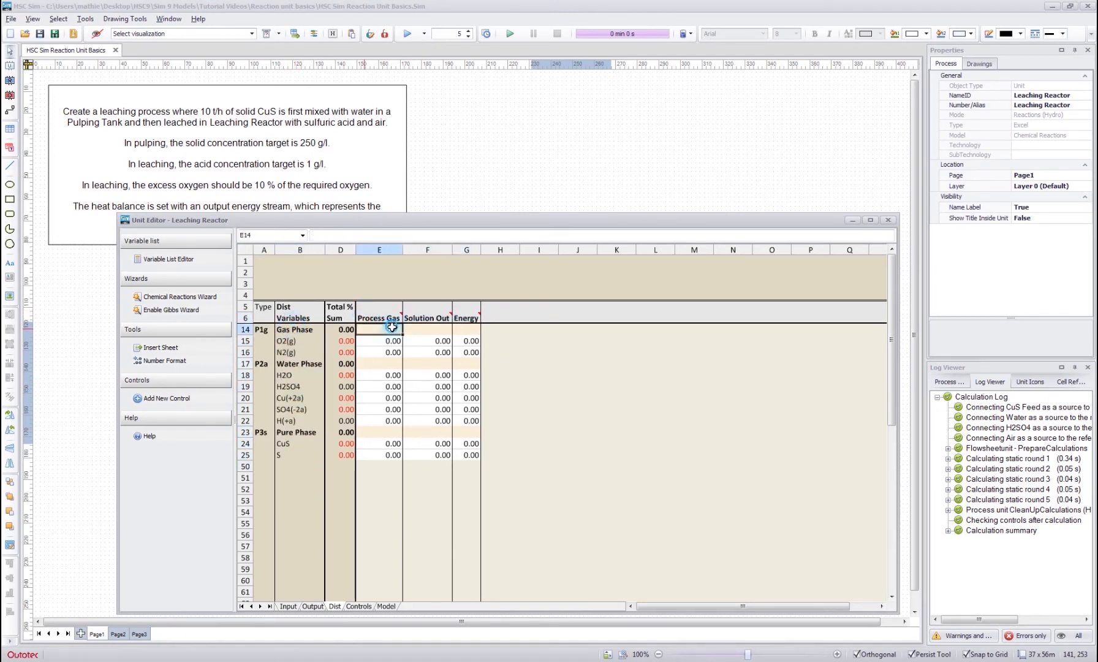
text(100)
key(Return)
- Distribute 100 % of both the water phase and the pure phase to the Solution Out stream
key(Down)
key(Down)
key(Right)
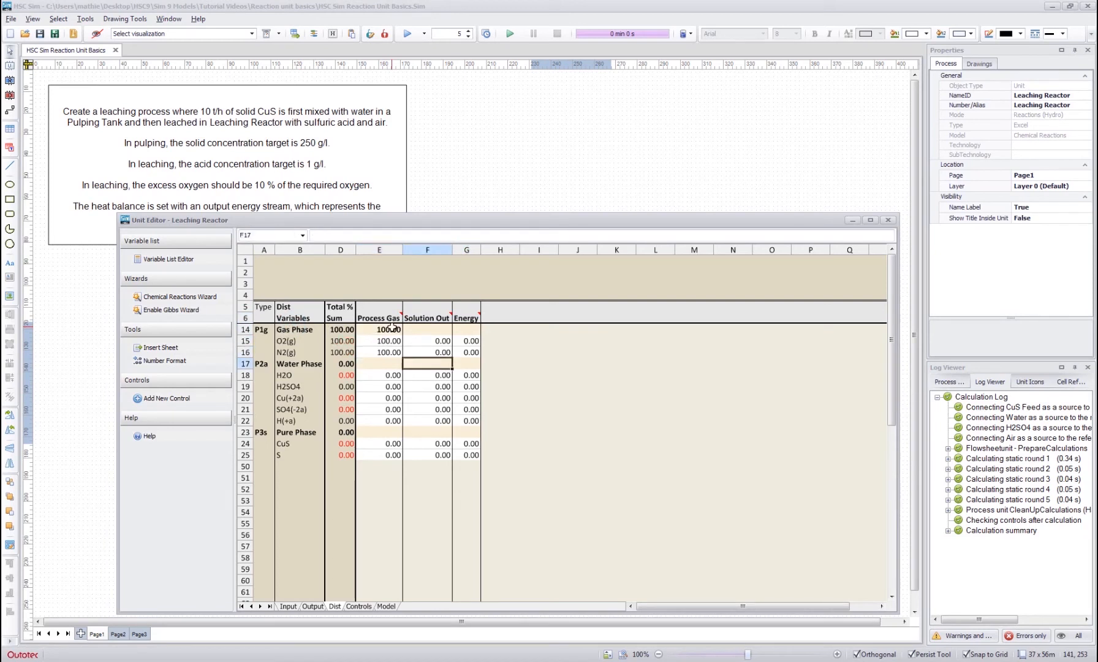
text(100)
key(Return)
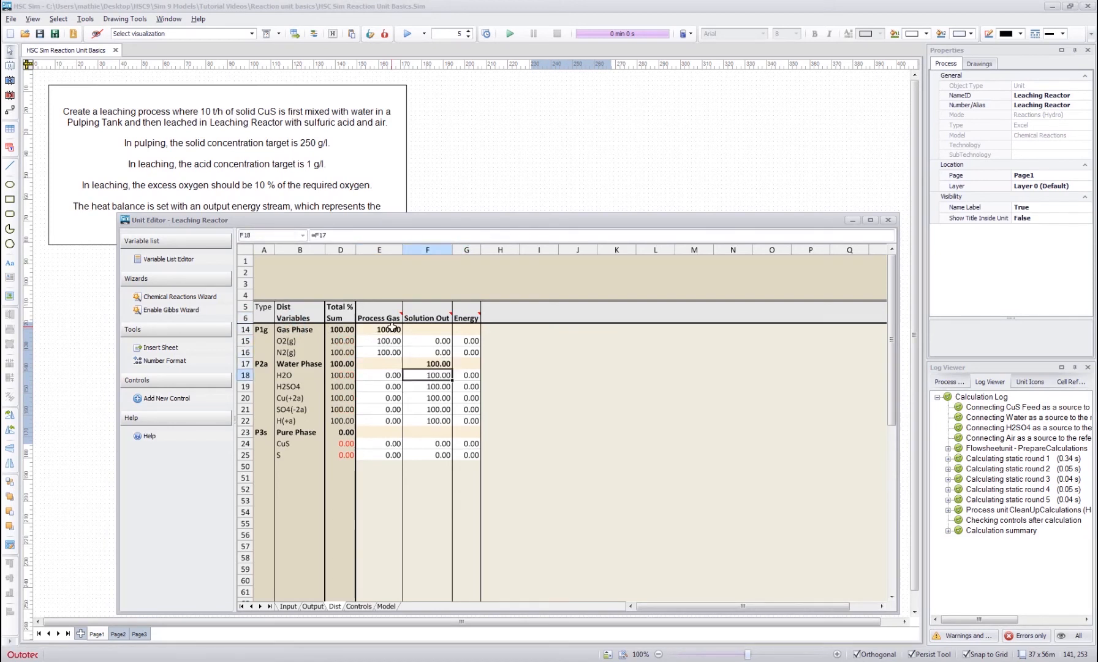
key(Down)
key(Down)
key(Down)
key(Down)
key(Down)
text(100)
key(Return)
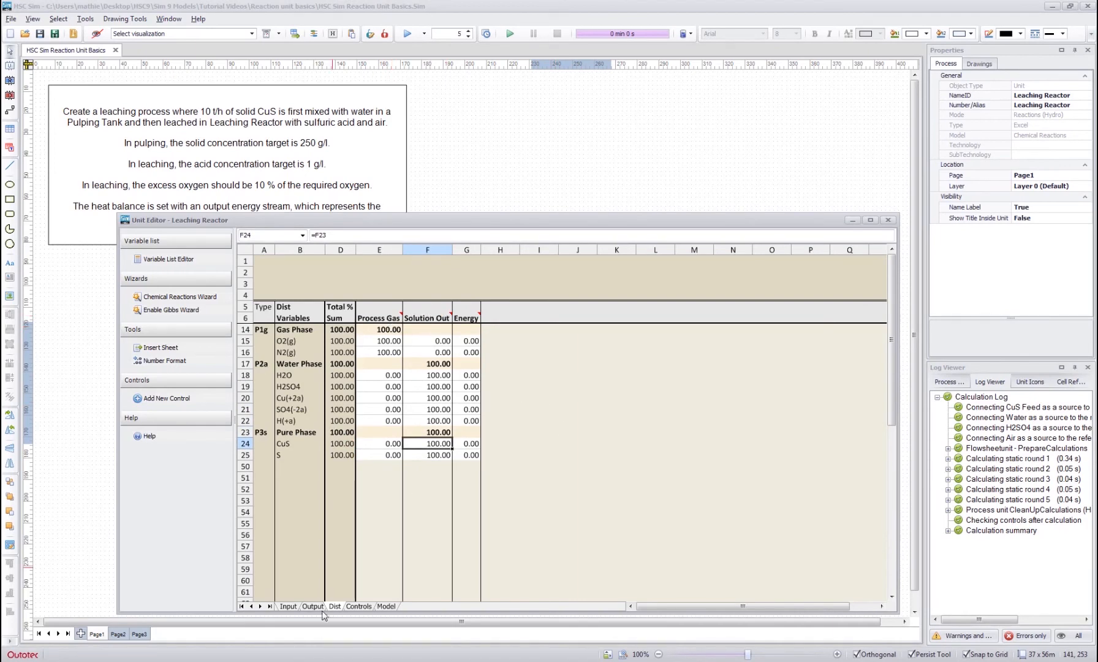
- Run the simulation for 5 rounds and compare the control's measured acid concentration and acid feed value with the set point
click(407, 34)
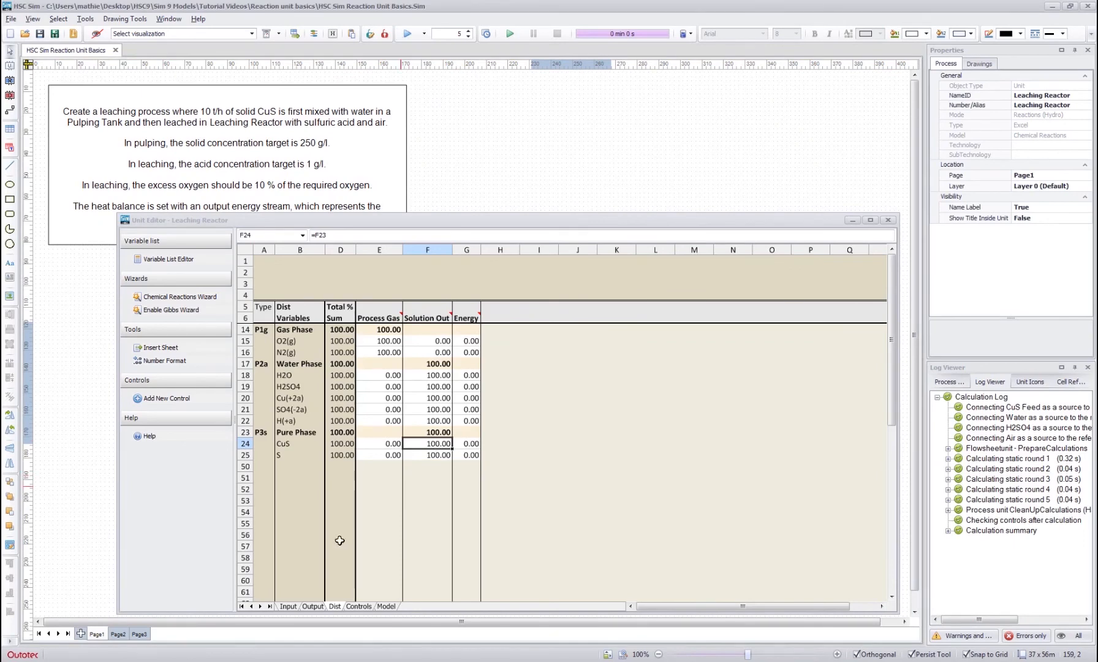
click(357, 605)
click(494, 386)
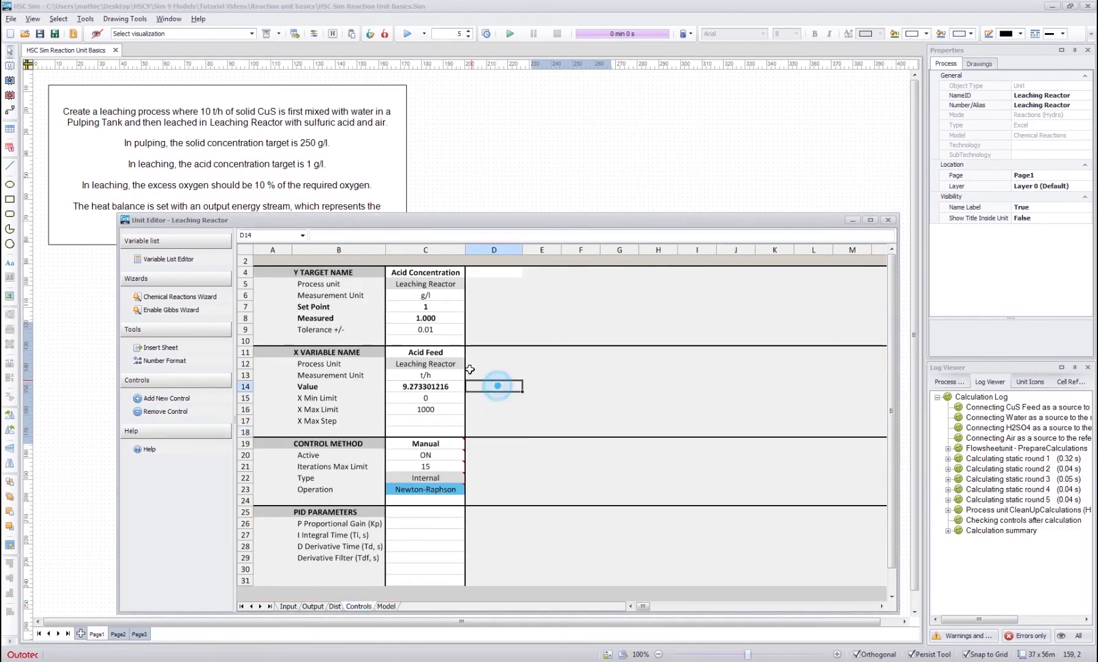
drag(429, 306, 433, 316)
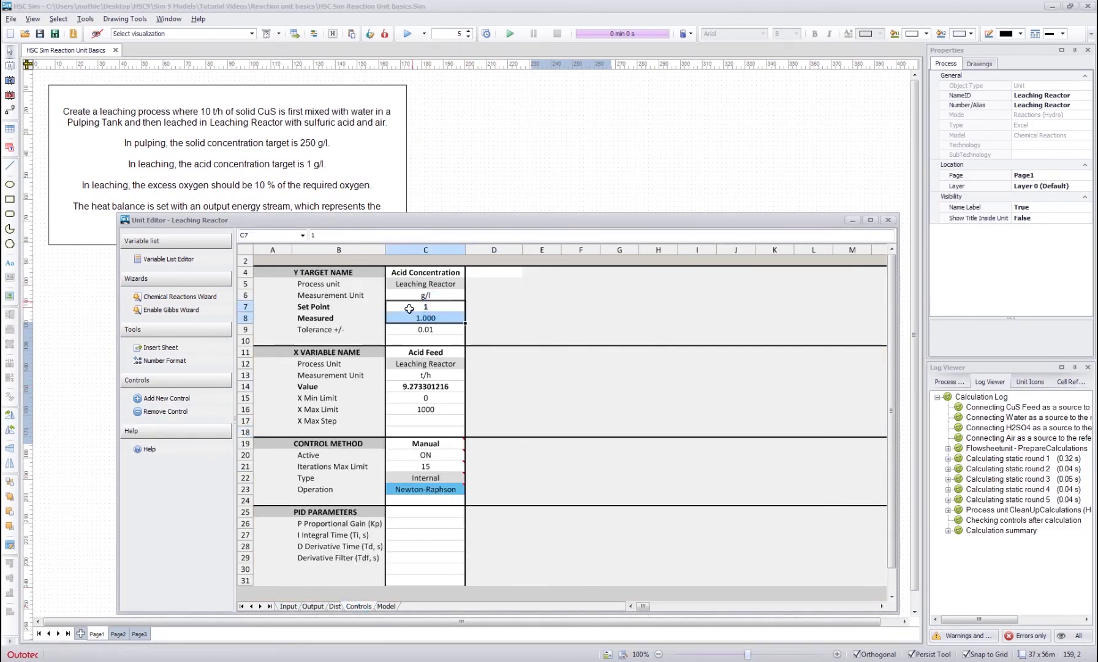
click(494, 374)
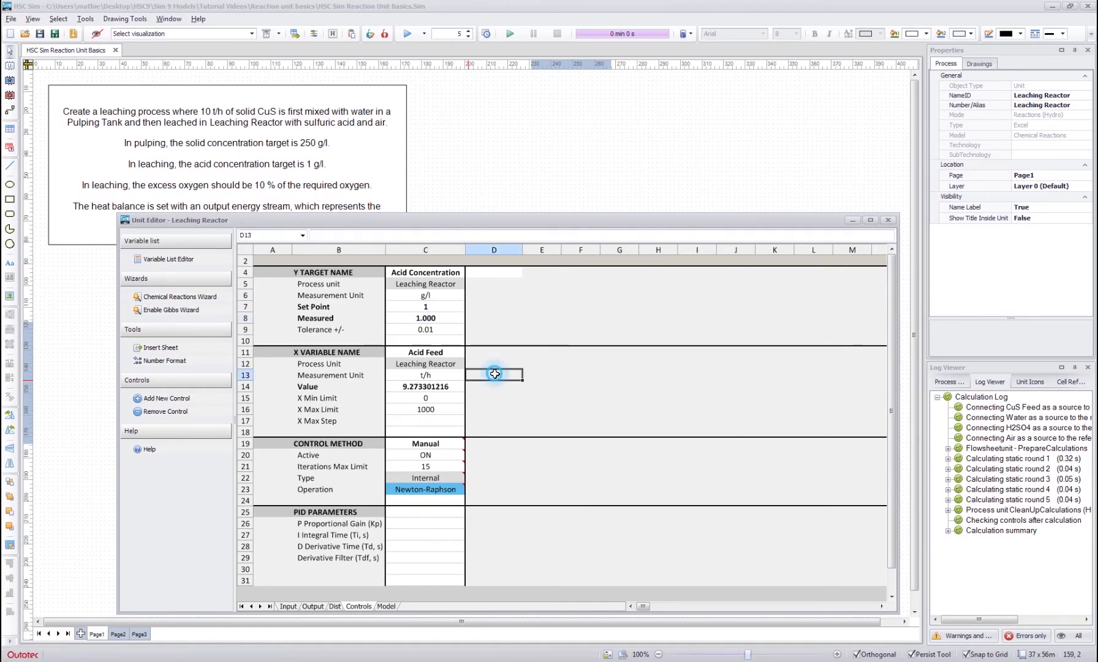
click(421, 386)
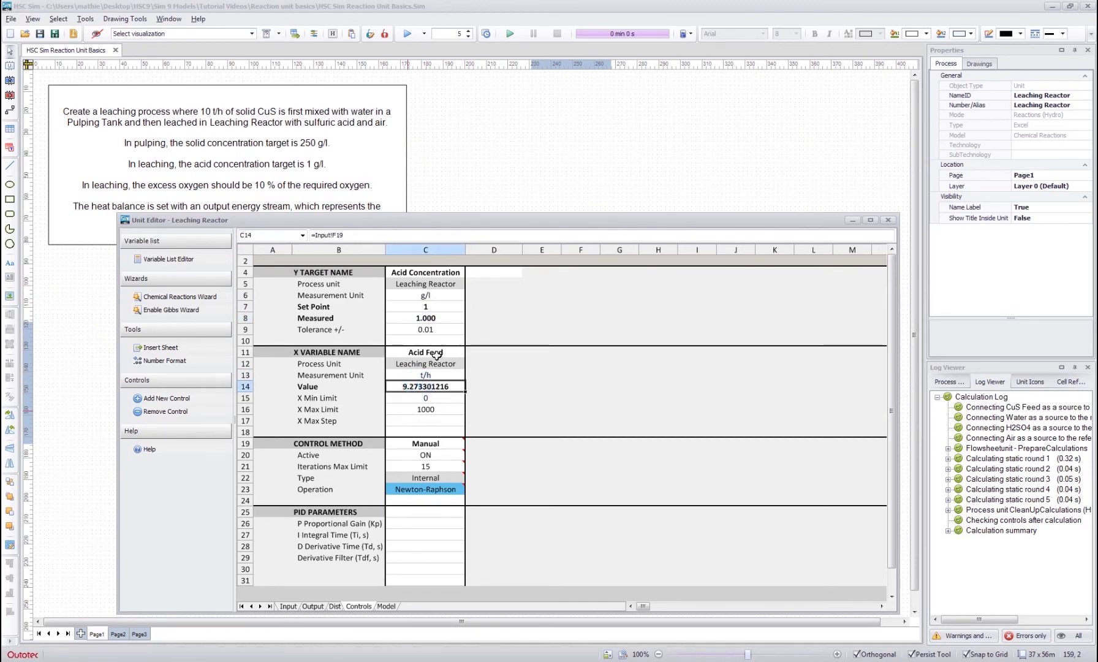
- Examine the Leaching Reactor's input and output streams, including the Process Gas species and the Solution Out water and pure phases
click(288, 606)
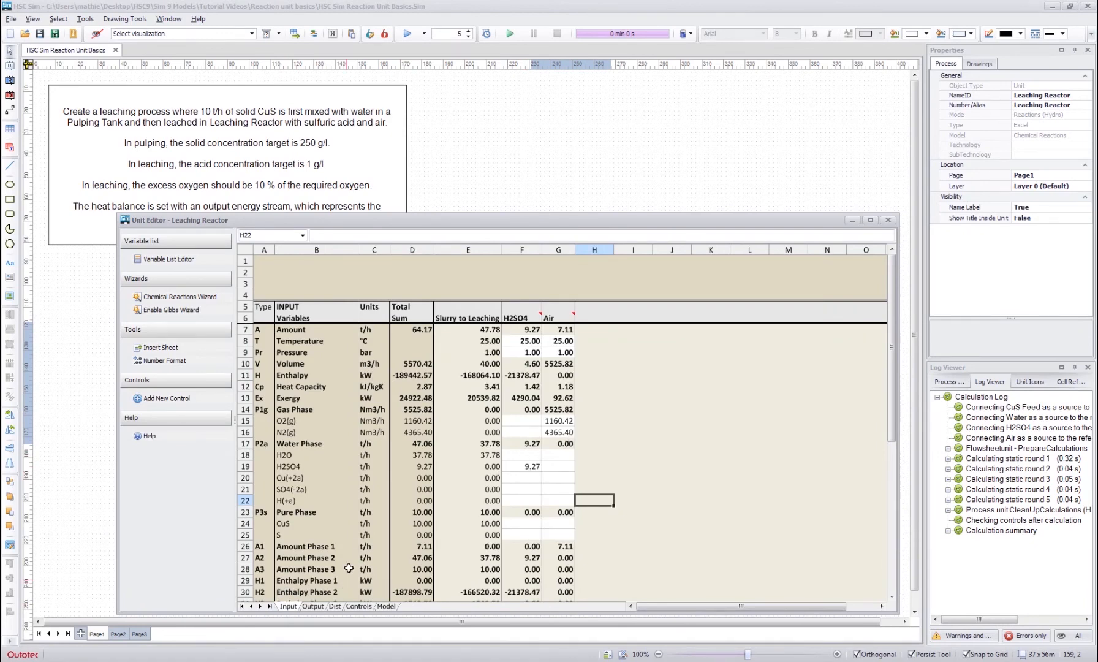
click(313, 606)
click(334, 606)
click(358, 606)
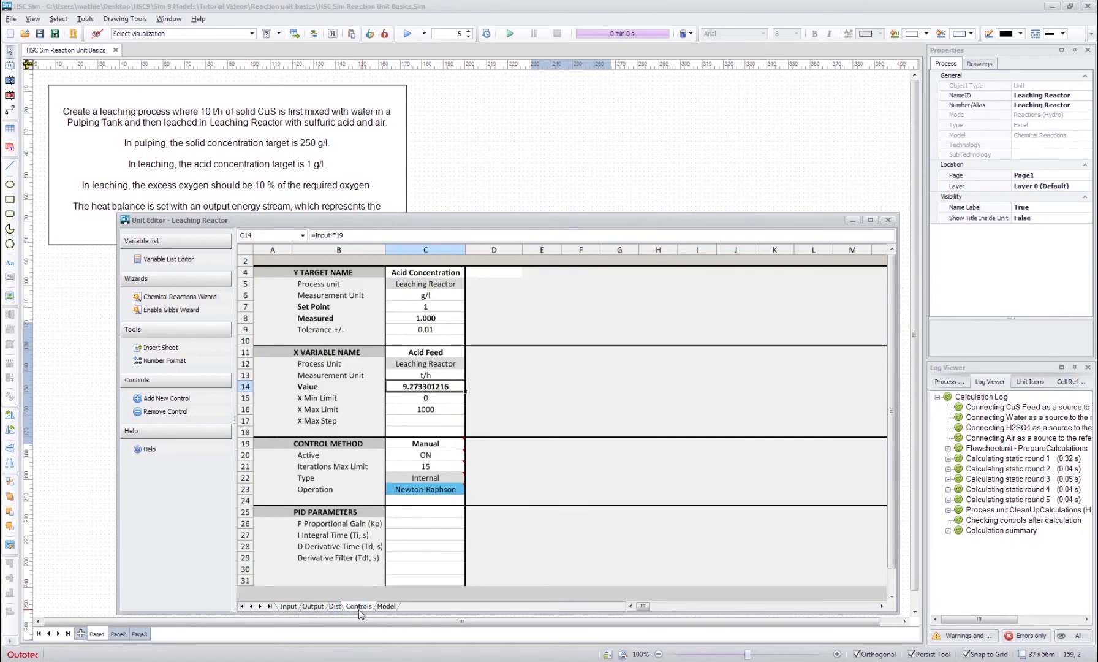
click(313, 606)
click(499, 436)
scroll(453, 429, up, 10)
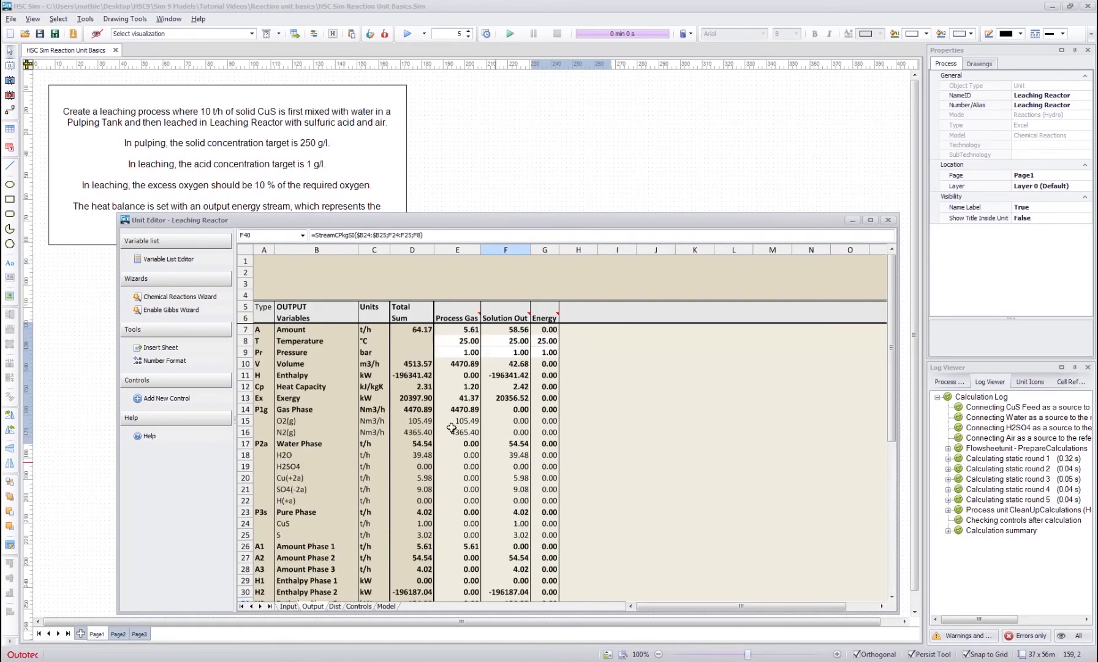
drag(459, 418, 460, 435)
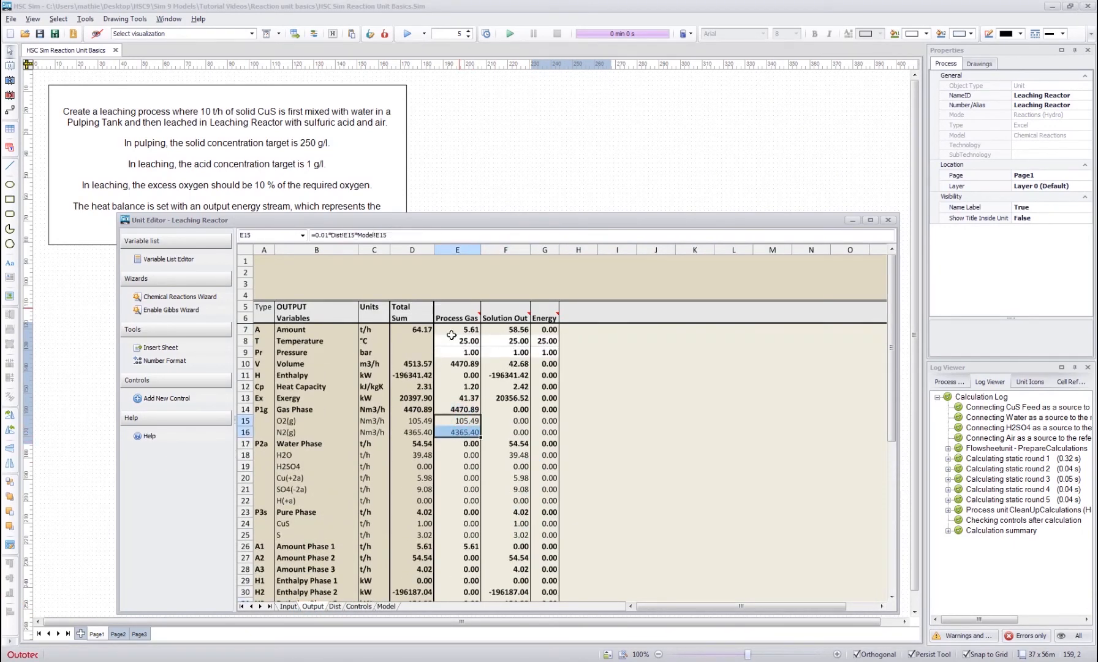
click(511, 443)
drag(514, 437, 508, 536)
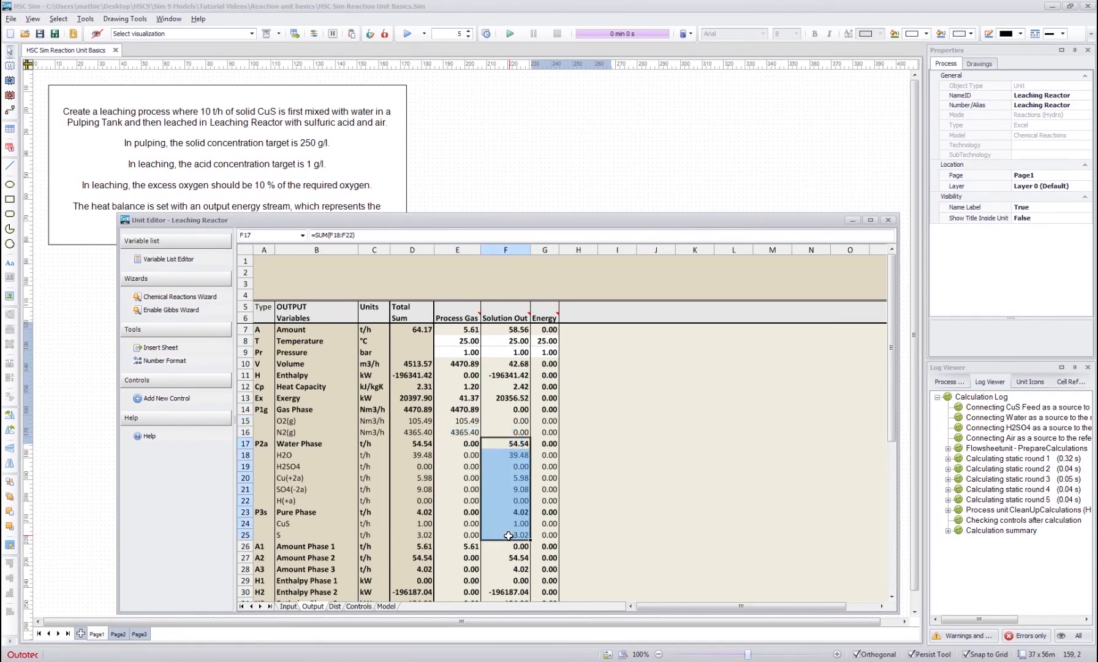
- Examine the enthalpy balance and the total input and output enthalpies on the Model sheet
click(582, 410)
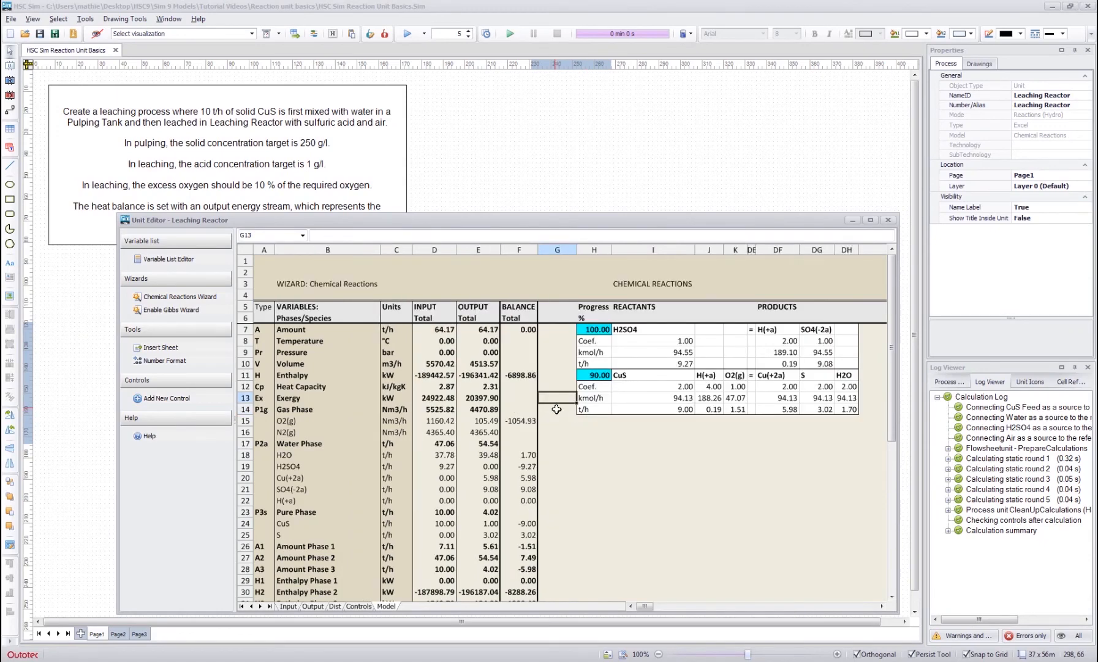
click(520, 376)
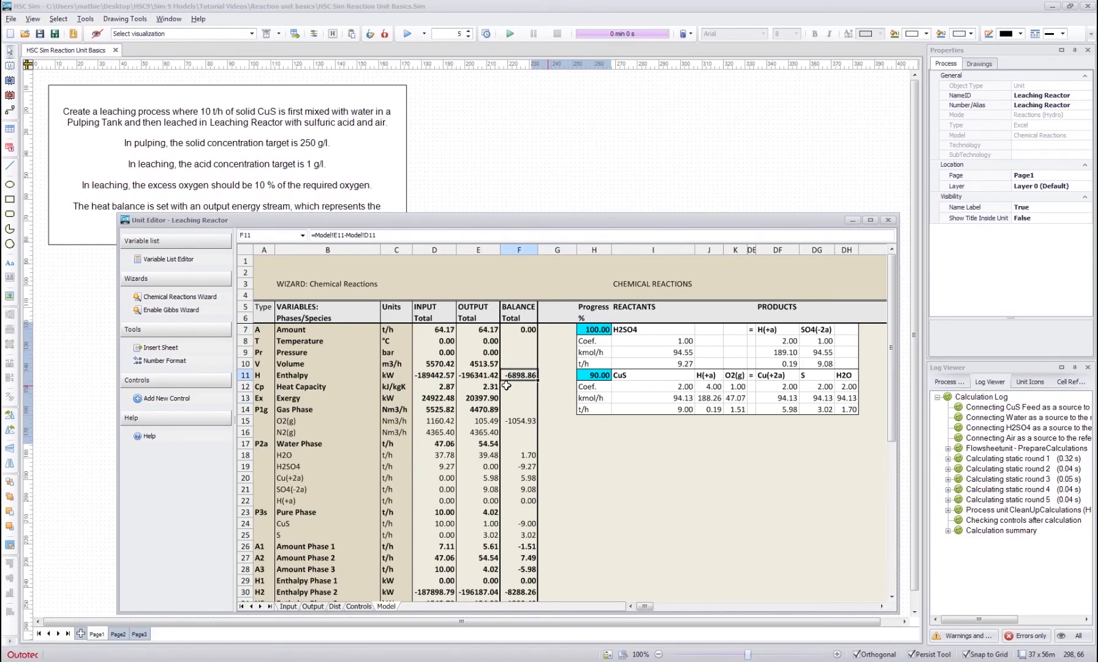
drag(430, 375, 478, 375)
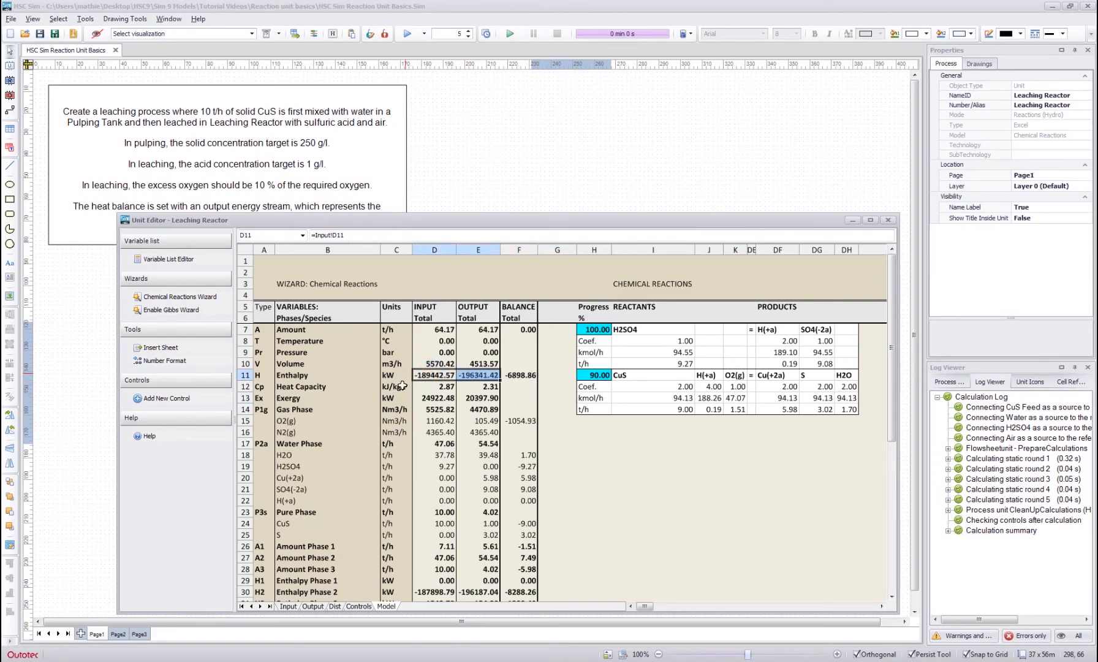
- Enter an Energy/Heat value of 1 kW for the Energy stream on the Leaching Reactor's Output sheet
click(484, 372)
click(505, 375)
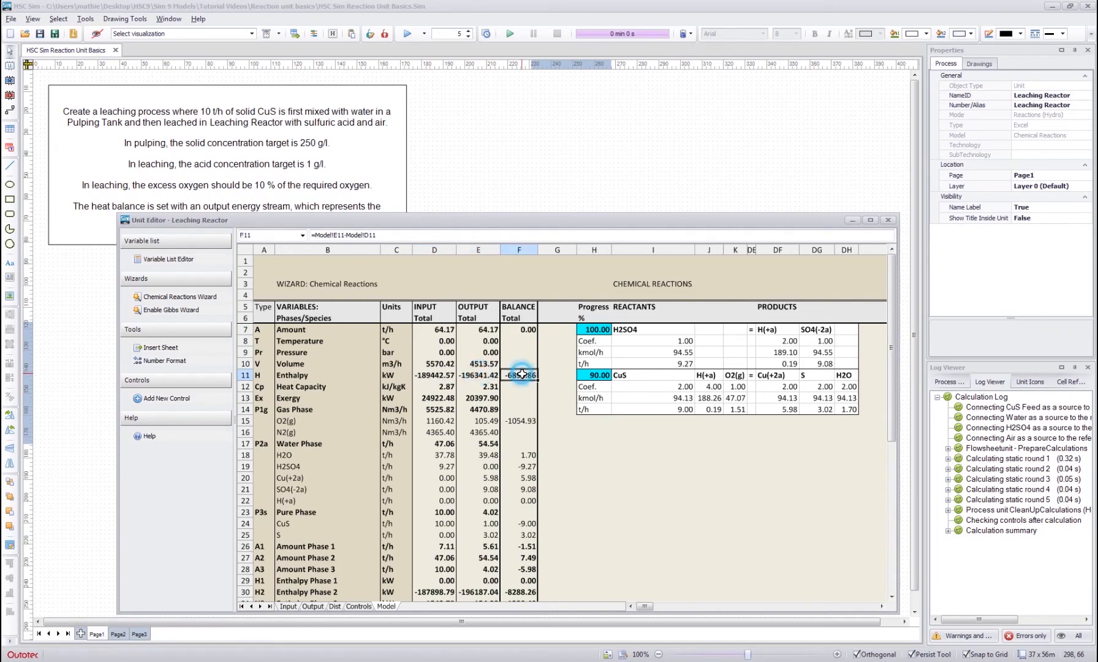
click(552, 389)
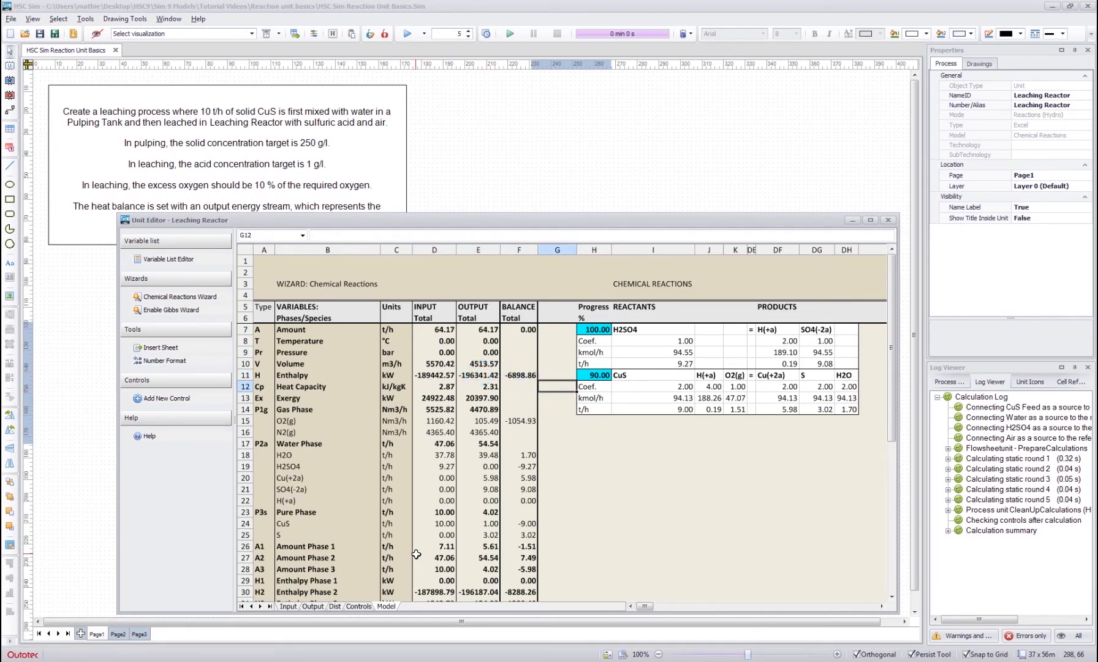
click(312, 606)
click(589, 437)
click(542, 455)
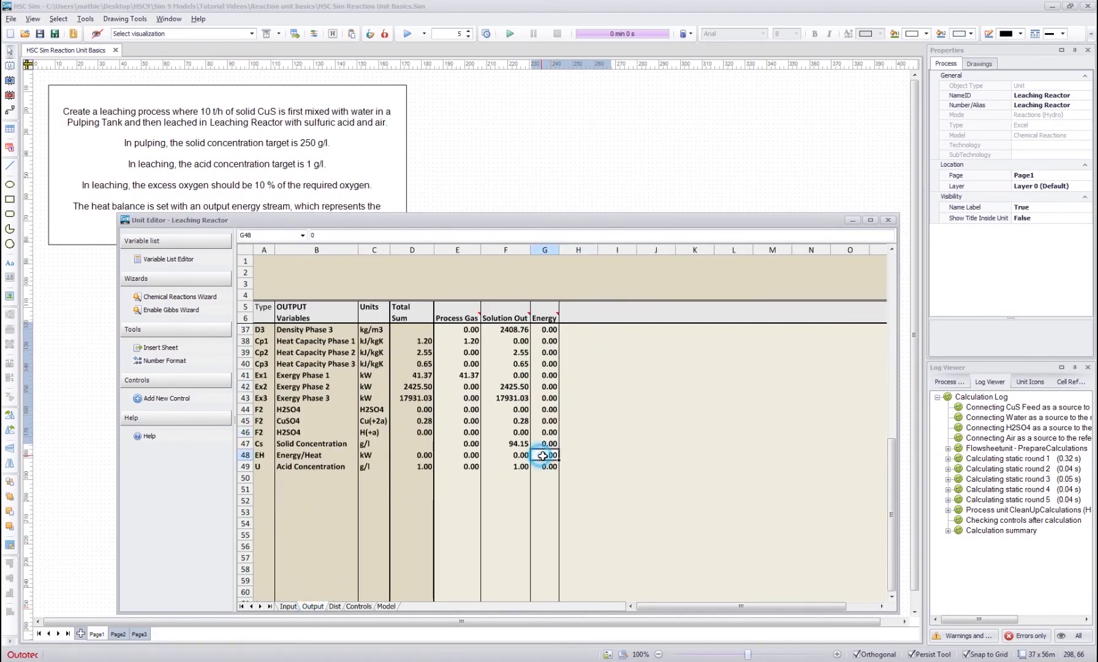
text(1)
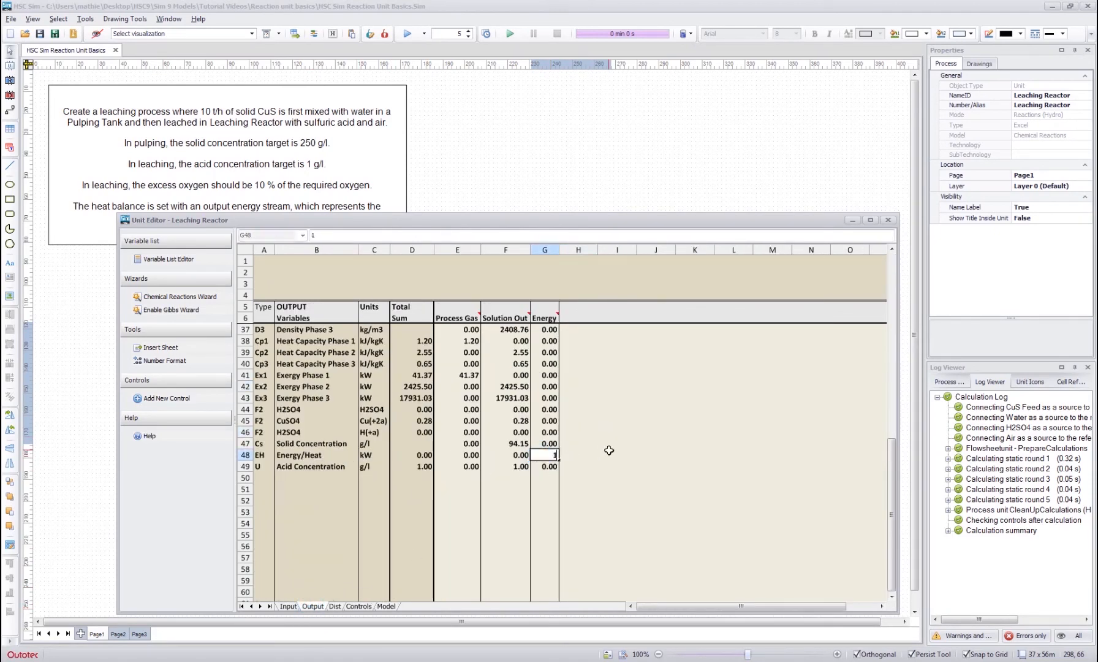
key(Return)
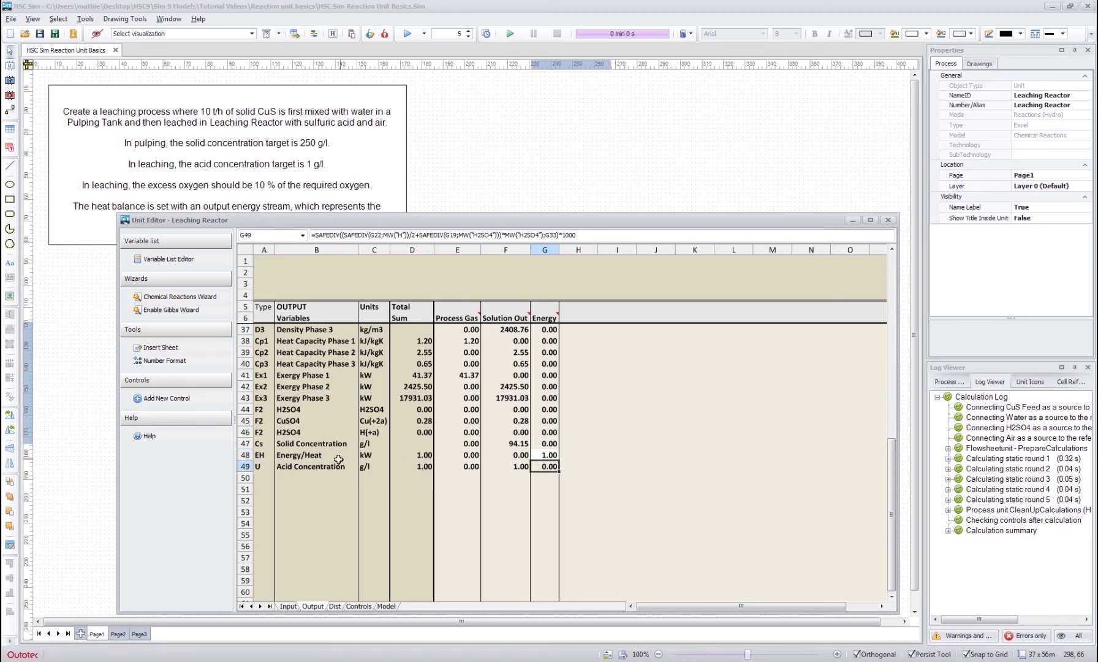
click(547, 455)
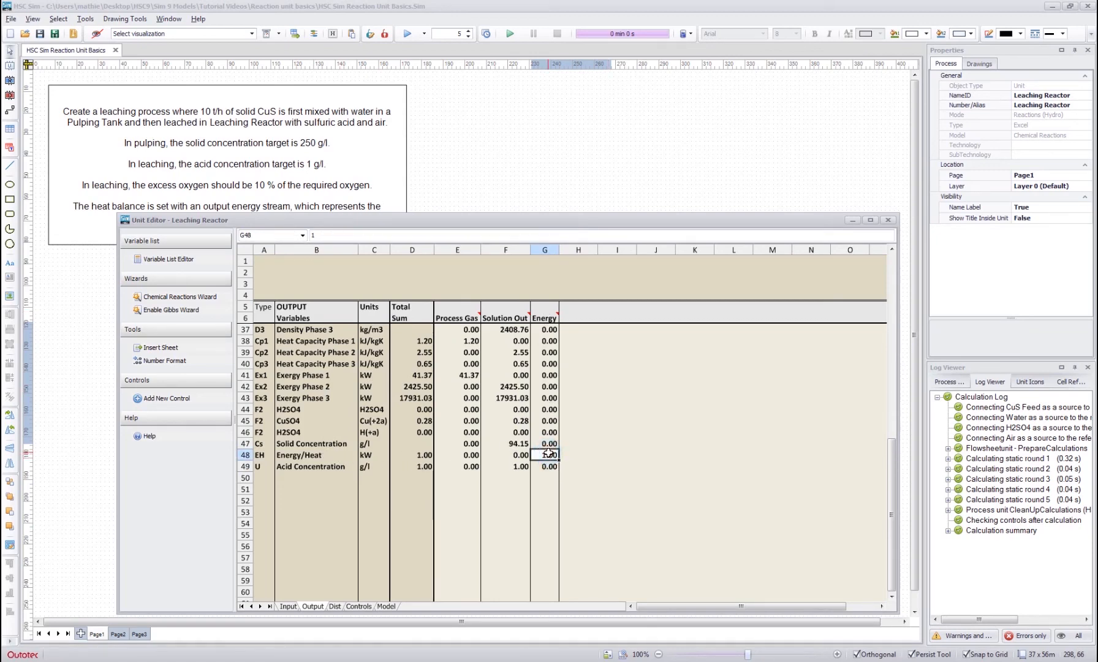
- Add a second control to the Leaching Reactor with the target name Heat Balance and the measurement unit kW
click(359, 607)
click(504, 272)
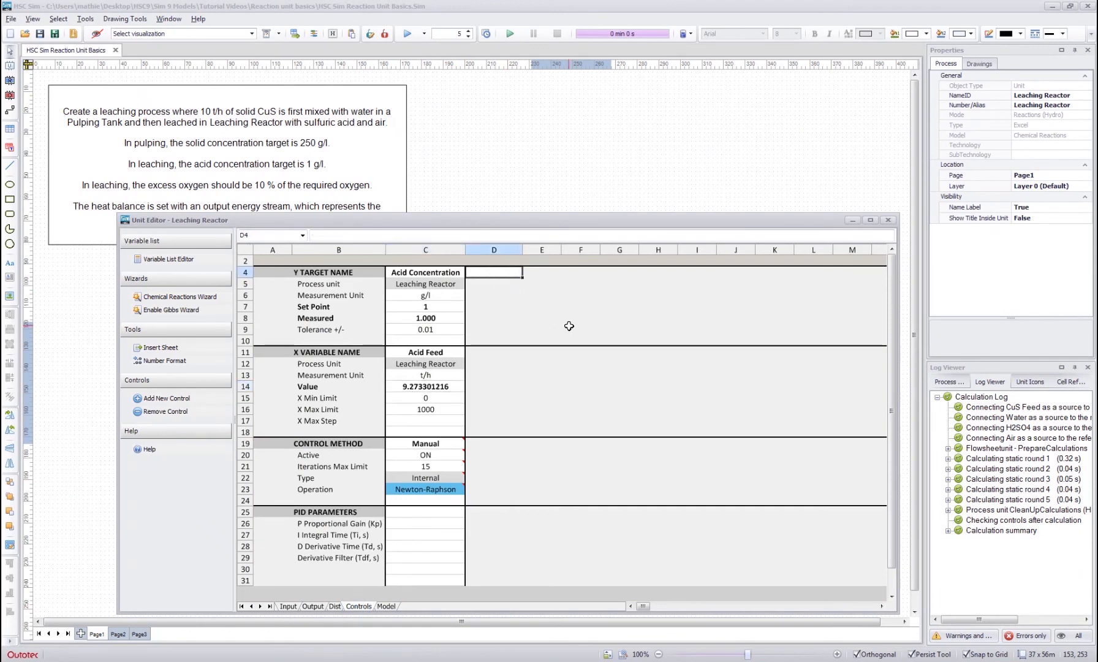
text(Heat Balance)
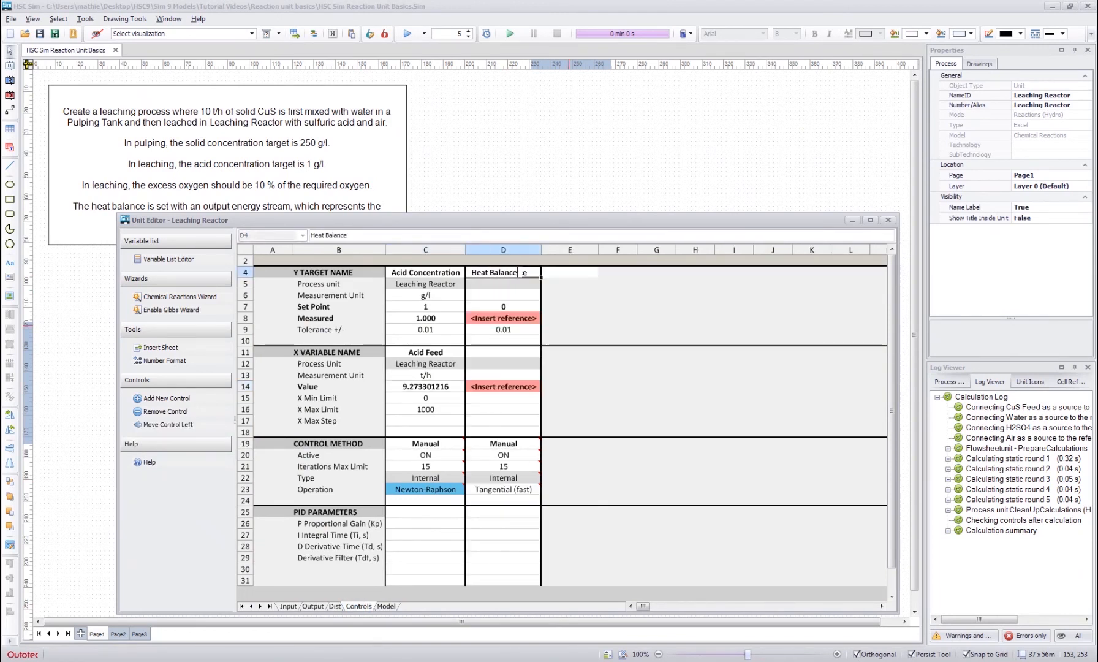
key(Down)
key(Down)
text(kw)
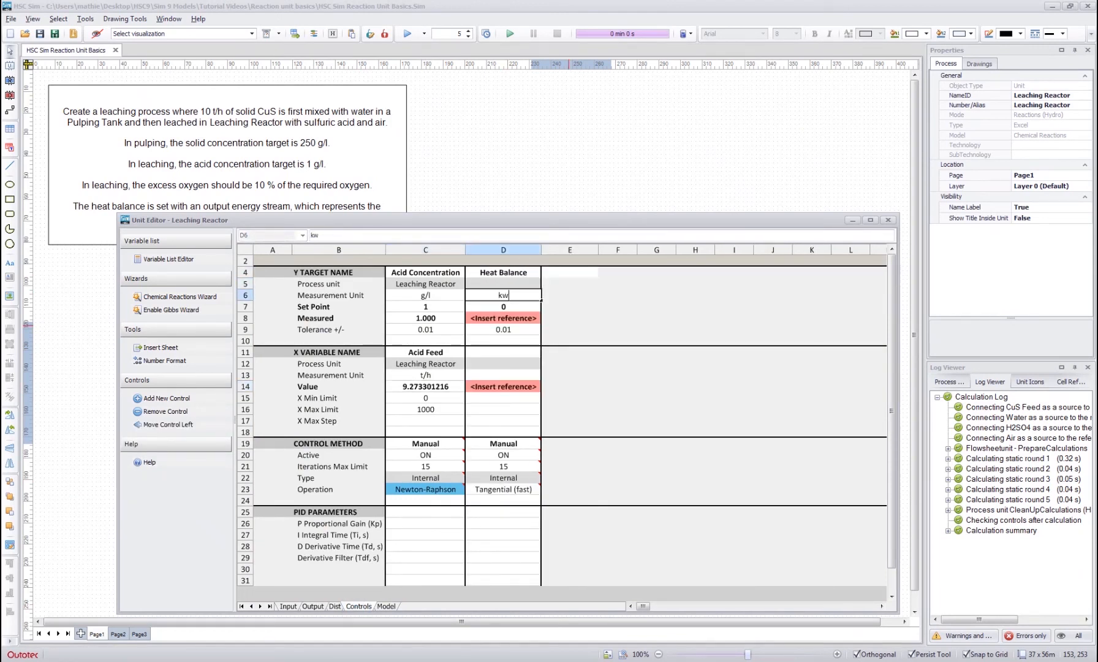
key(BackSpace)
text(W)
key(Return)
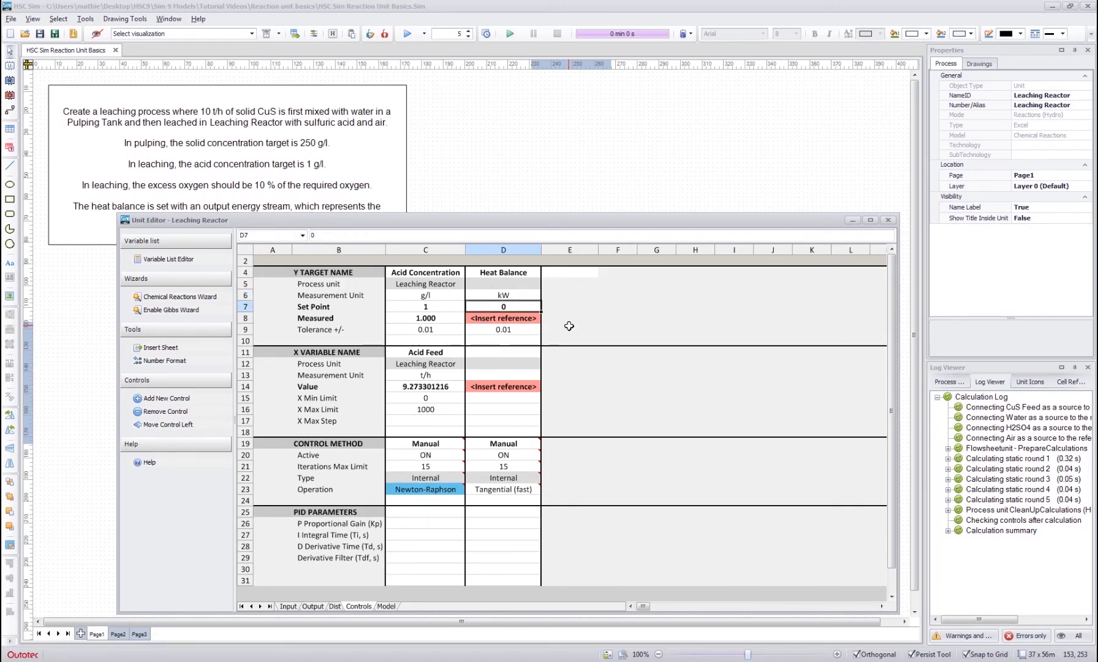
- Link the Heat Balance control's measured value to the total enthalpy balance on the Model sheet
key(Down)
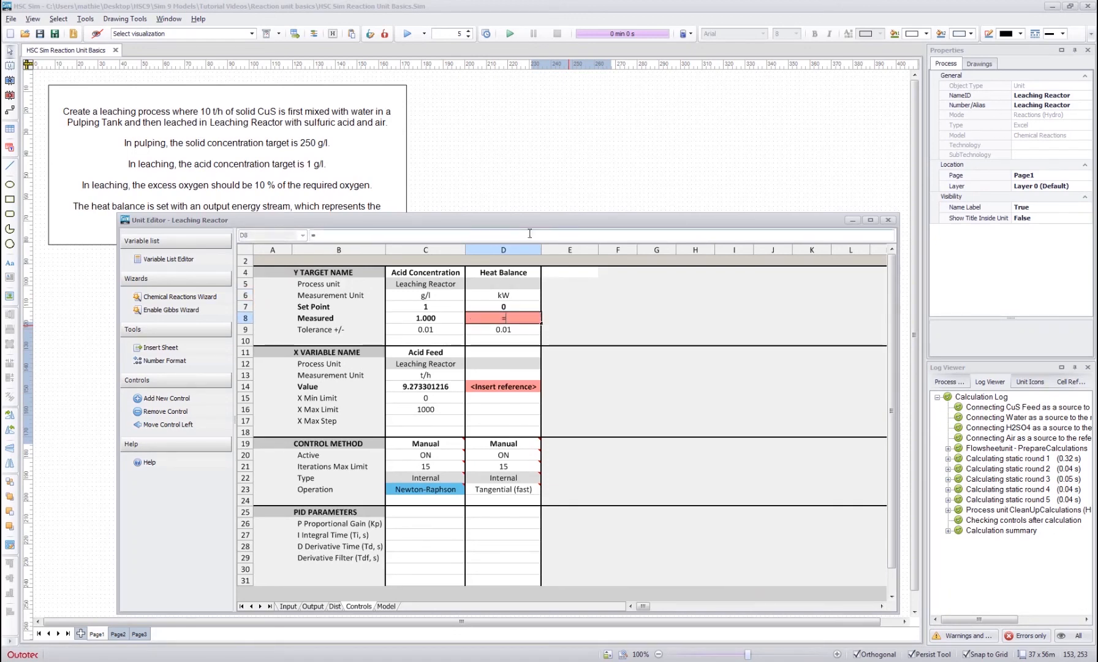
click(386, 606)
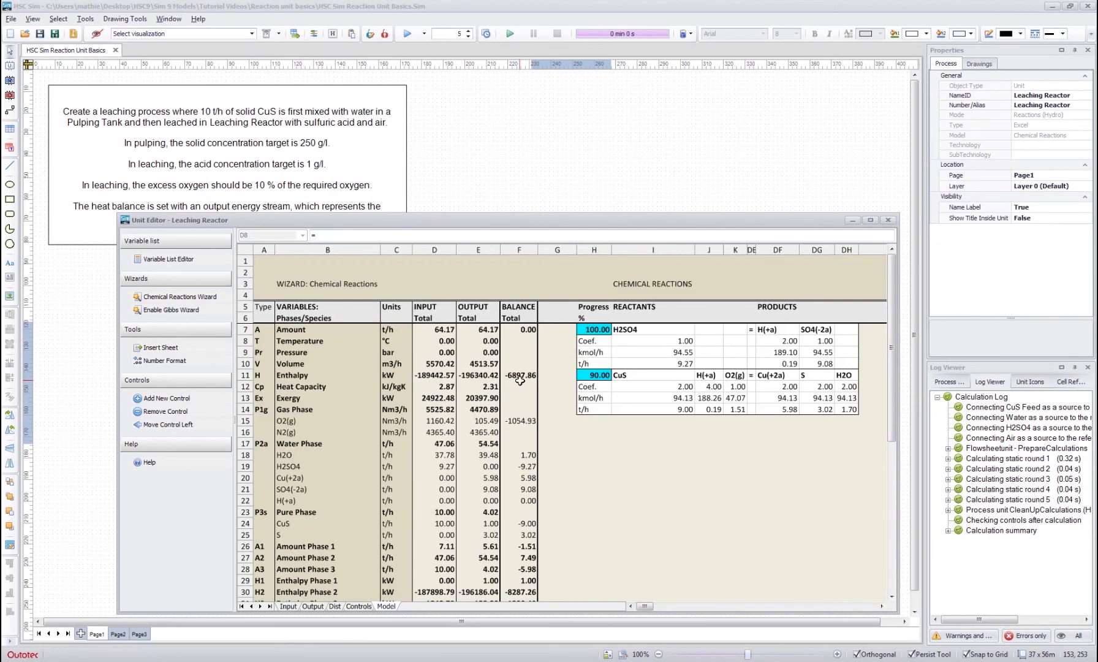
key(ctrl+Page_Up)
- Name the Heat Balance control's X variable Energy Out and set its measurement unit to kW
click(501, 352)
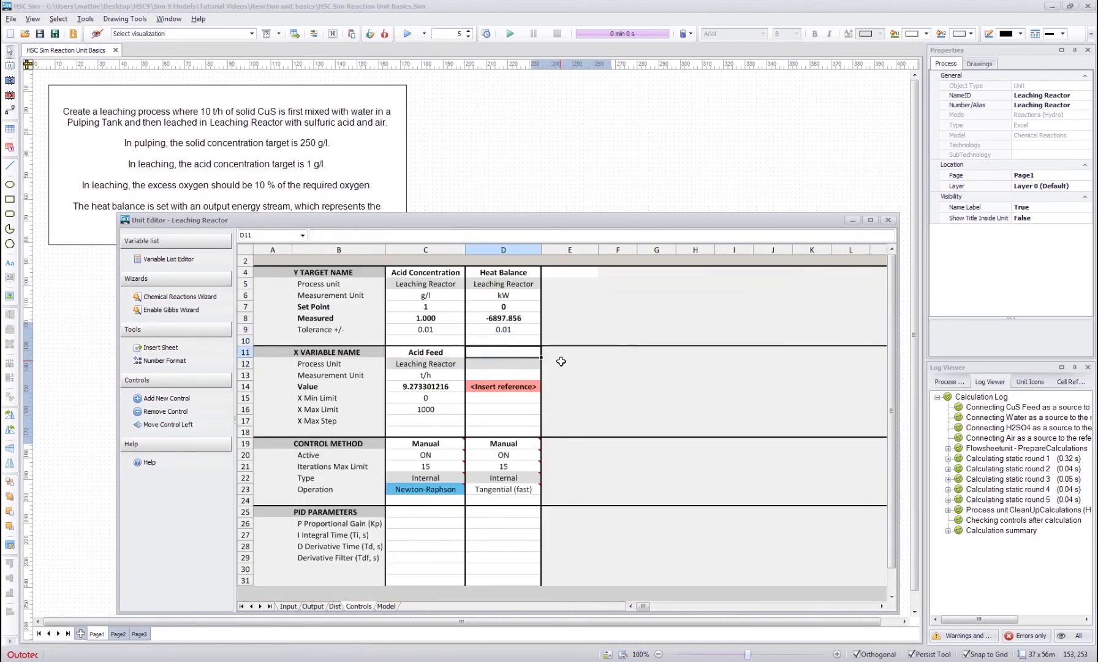
text(Energy out)
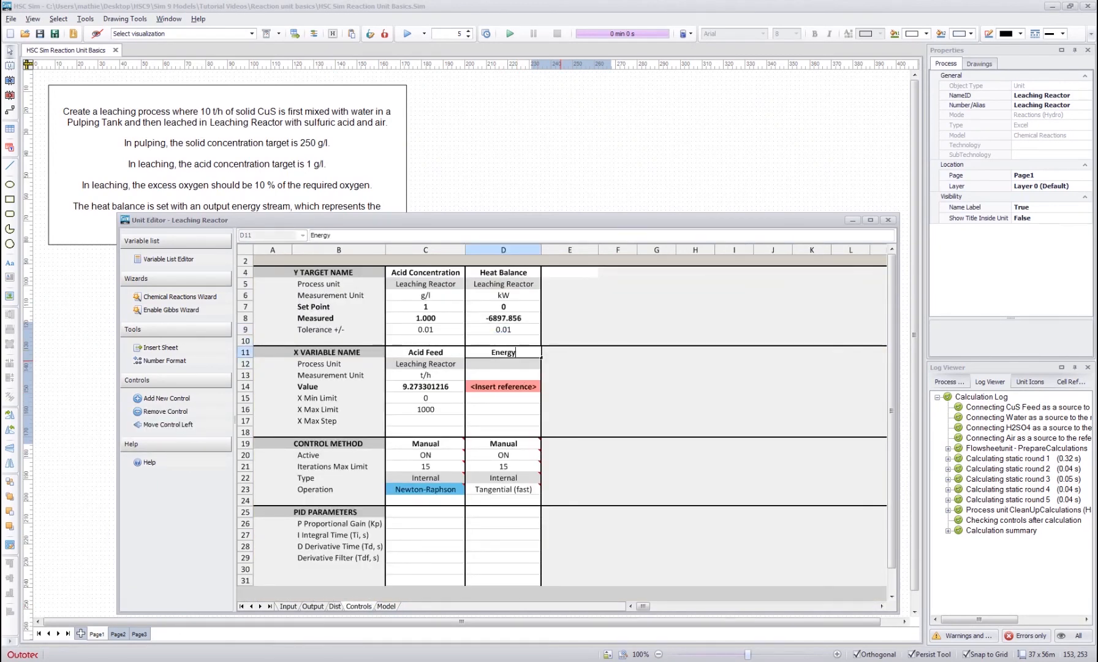
key(BackSpace)
key(BackSpace)
key(BackSpace)
text(Out)
key(Return)
key(Return)
text(kW)
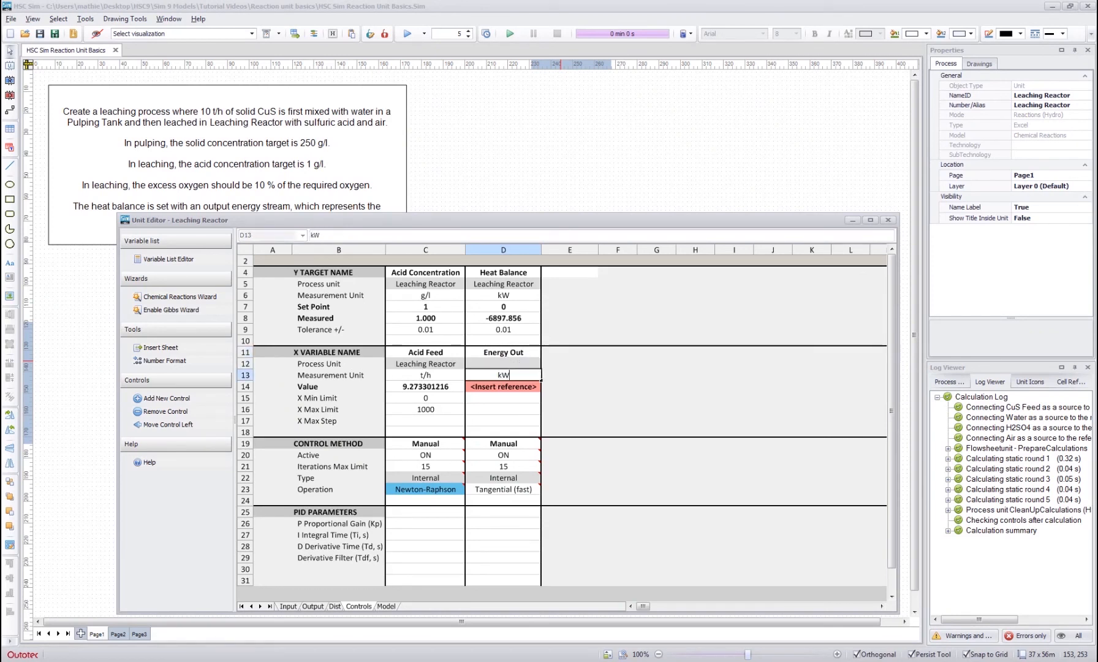
key(Return)
- Link the Energy Out value to the Energy stream's Energy/Heat cell on the Output sheet
text(=)
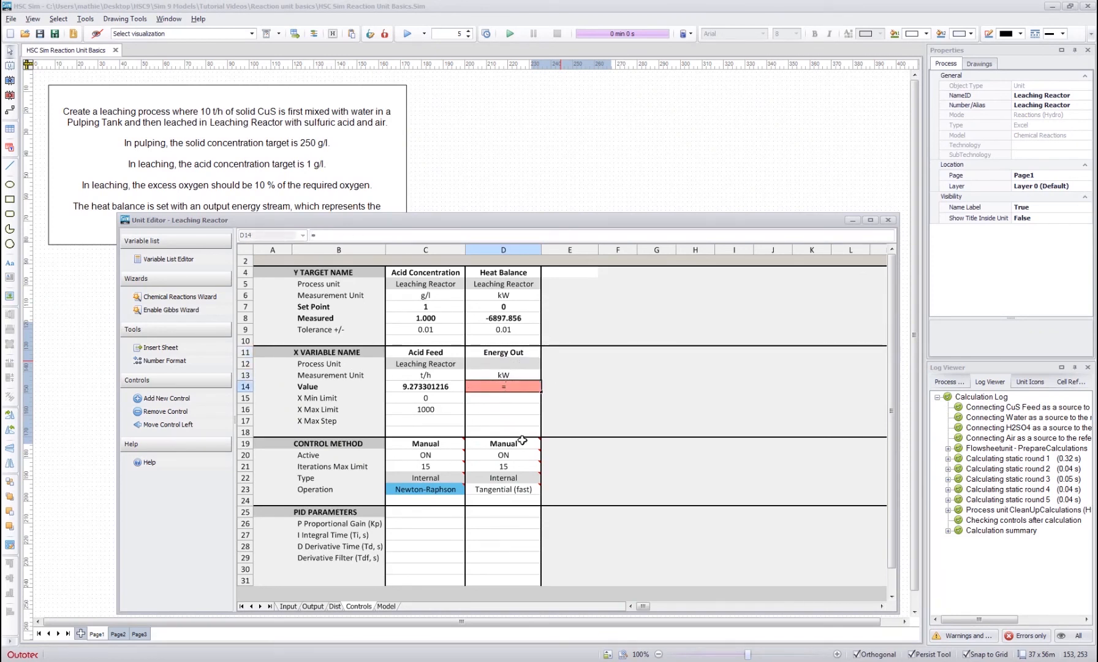
click(312, 606)
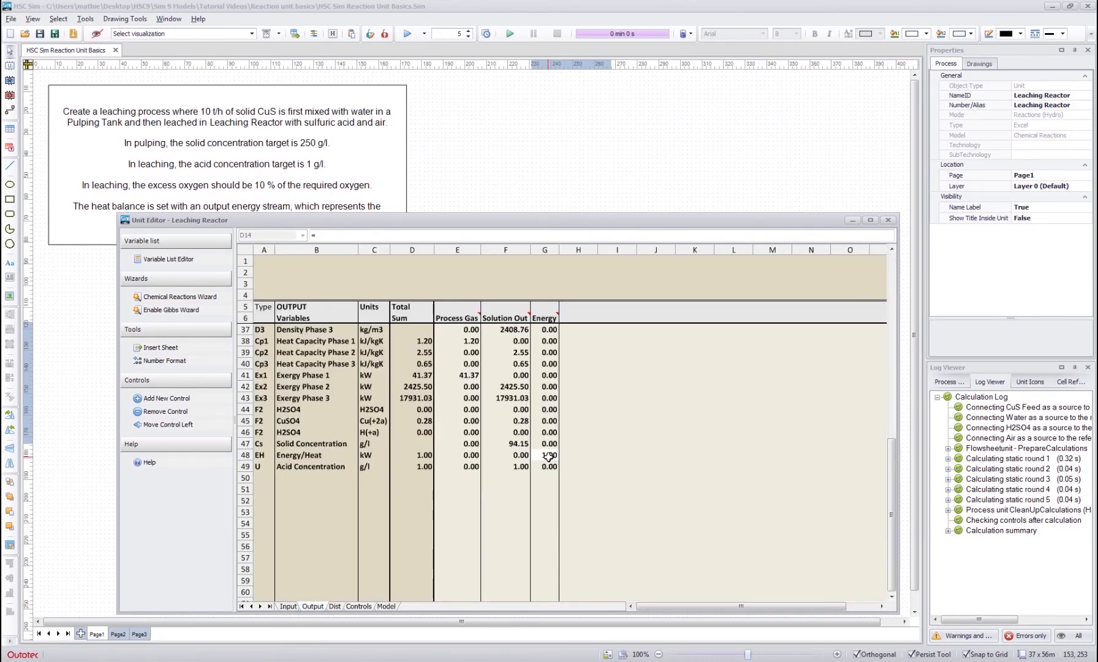
click(548, 455)
key(Return)
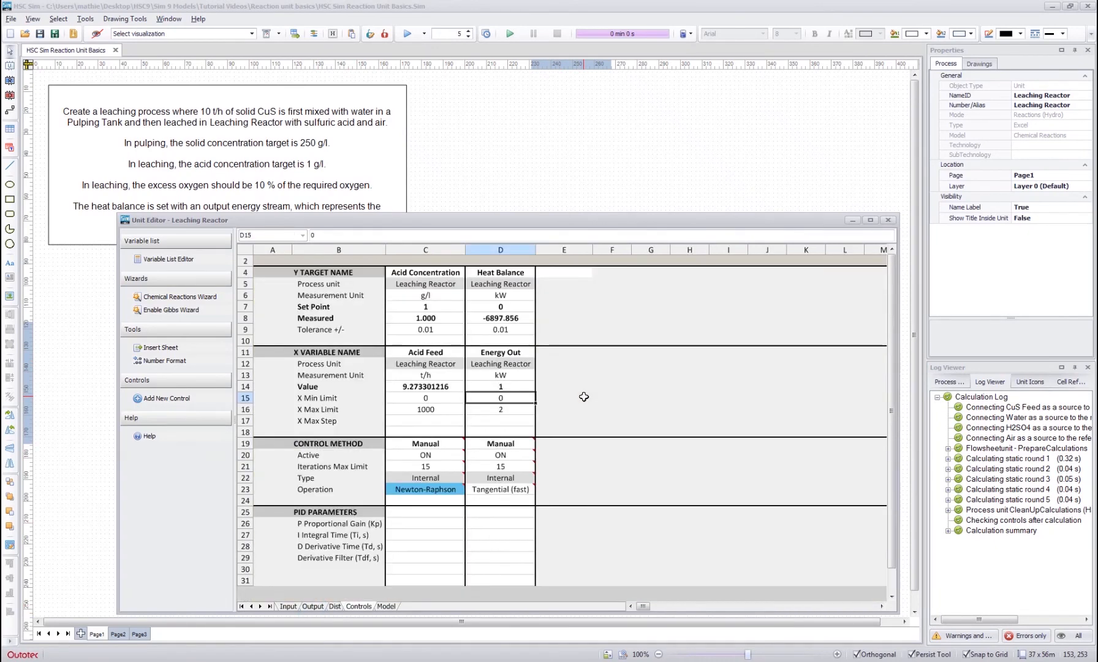
- Set the Energy Out maximum limit to 100000 and the Heat Balance control's operation to Newton-Raphson
click(500, 409)
text(10000)
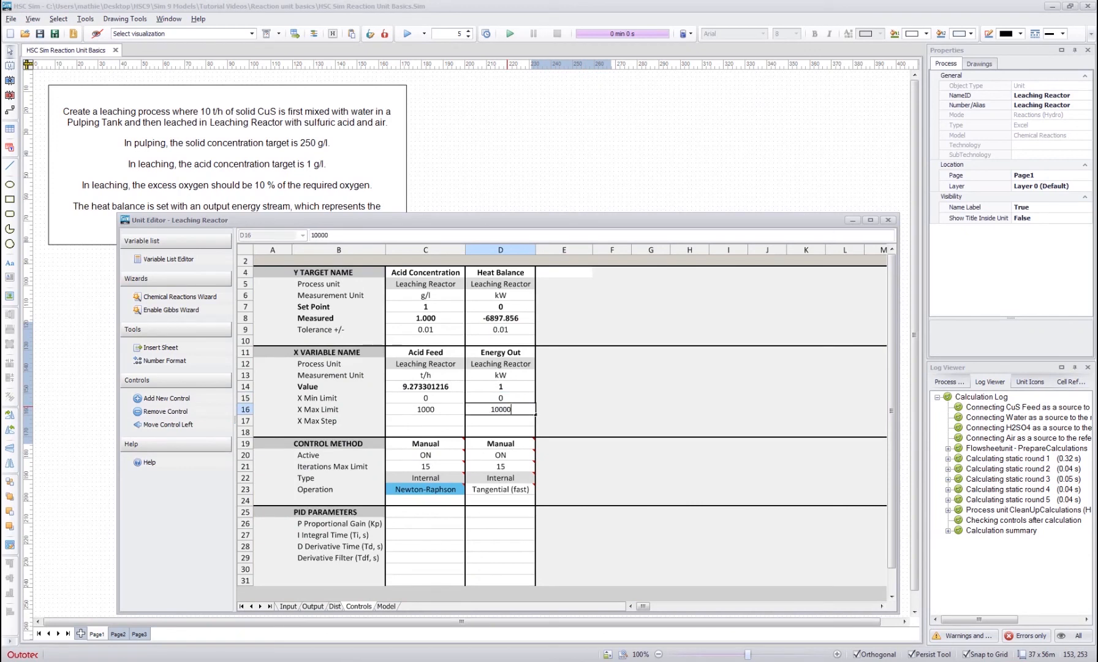
text(0)
key(Return)
click(502, 488)
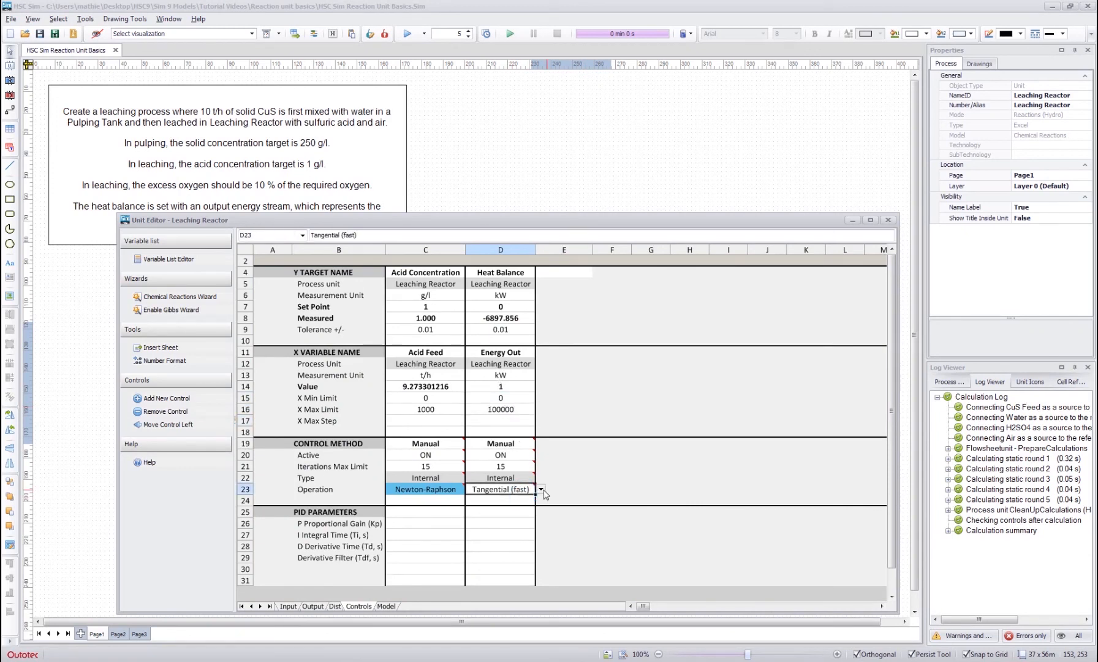
click(541, 489)
click(514, 527)
click(572, 454)
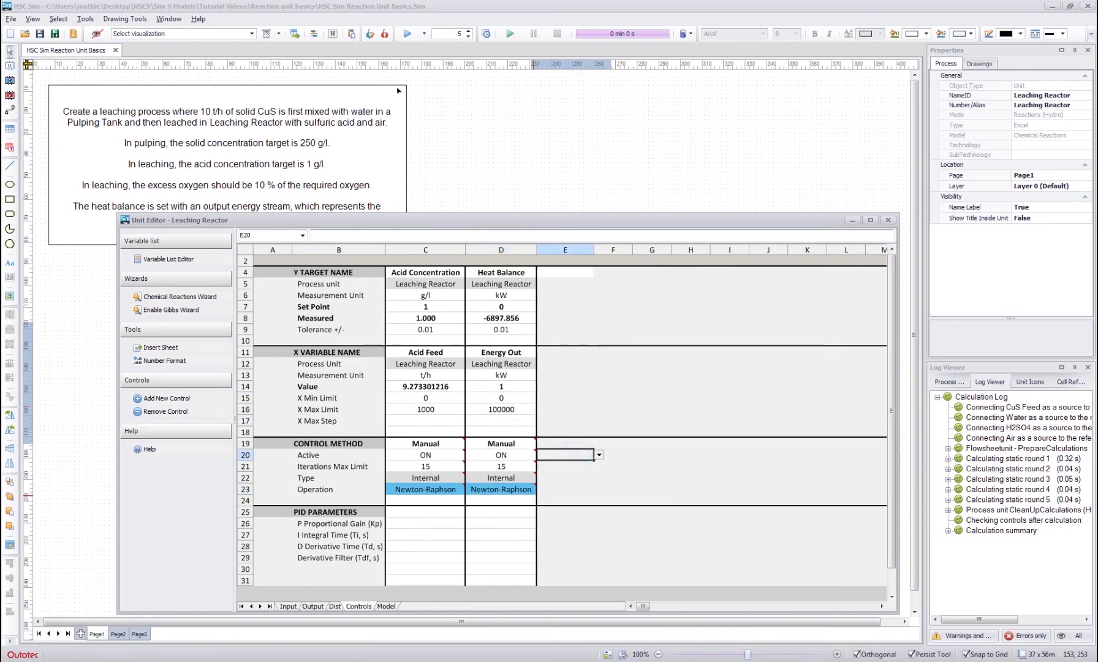
- Run the simulation for 5 rounds, check the enthalpy balance on the Model sheet, and close the Leaching Reactor's editor
click(407, 37)
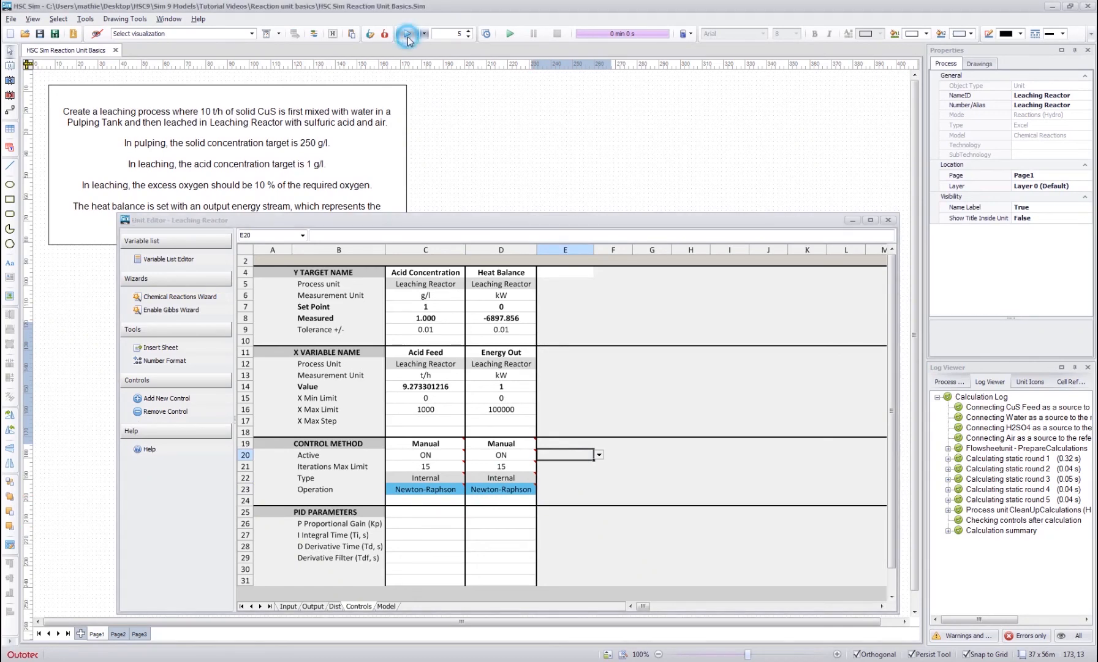
click(561, 379)
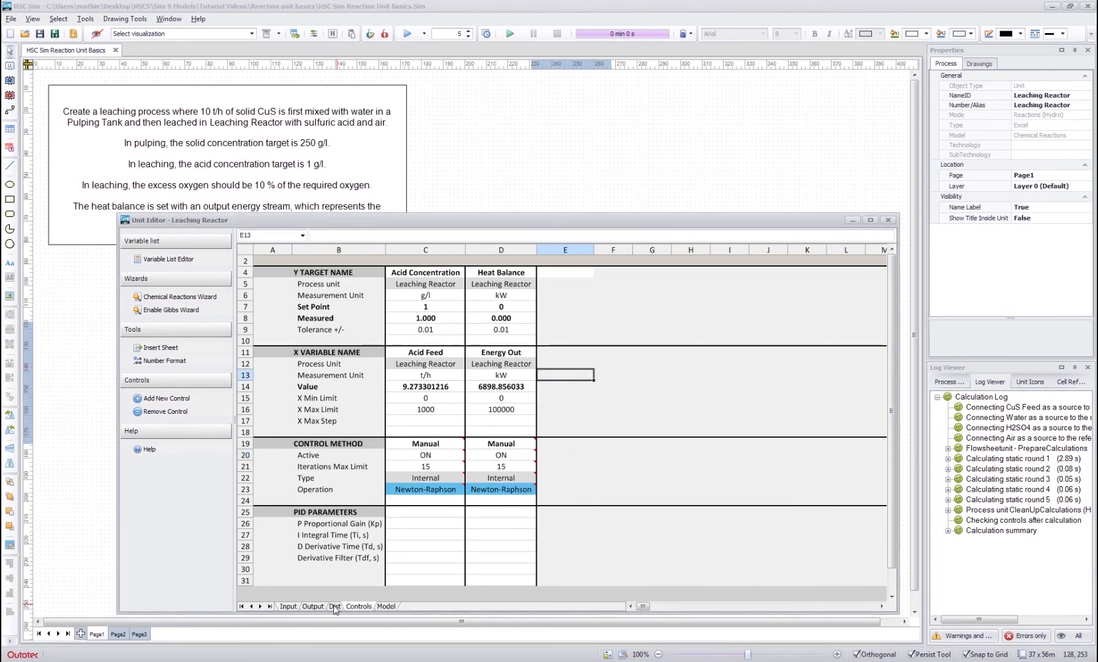
click(387, 606)
click(529, 375)
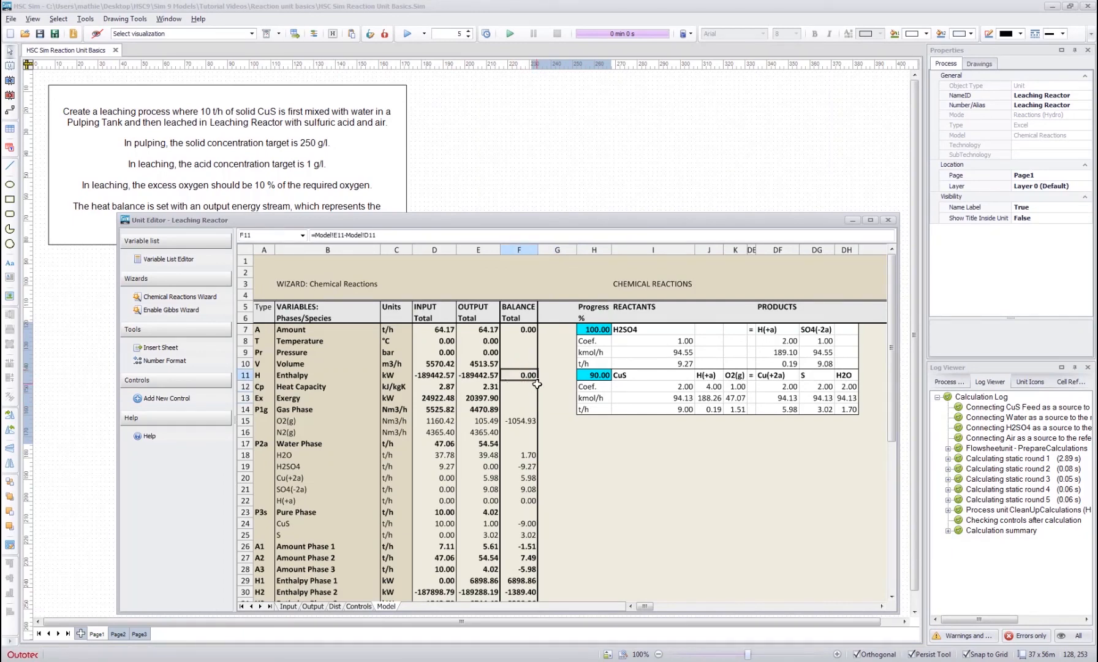
click(555, 384)
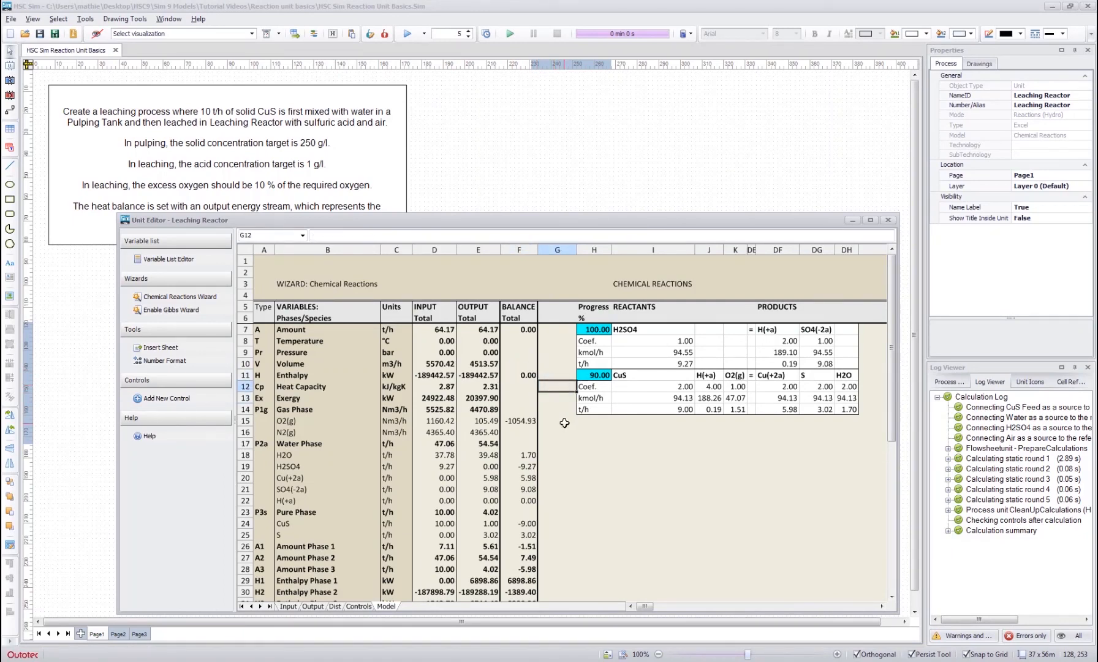
click(557, 409)
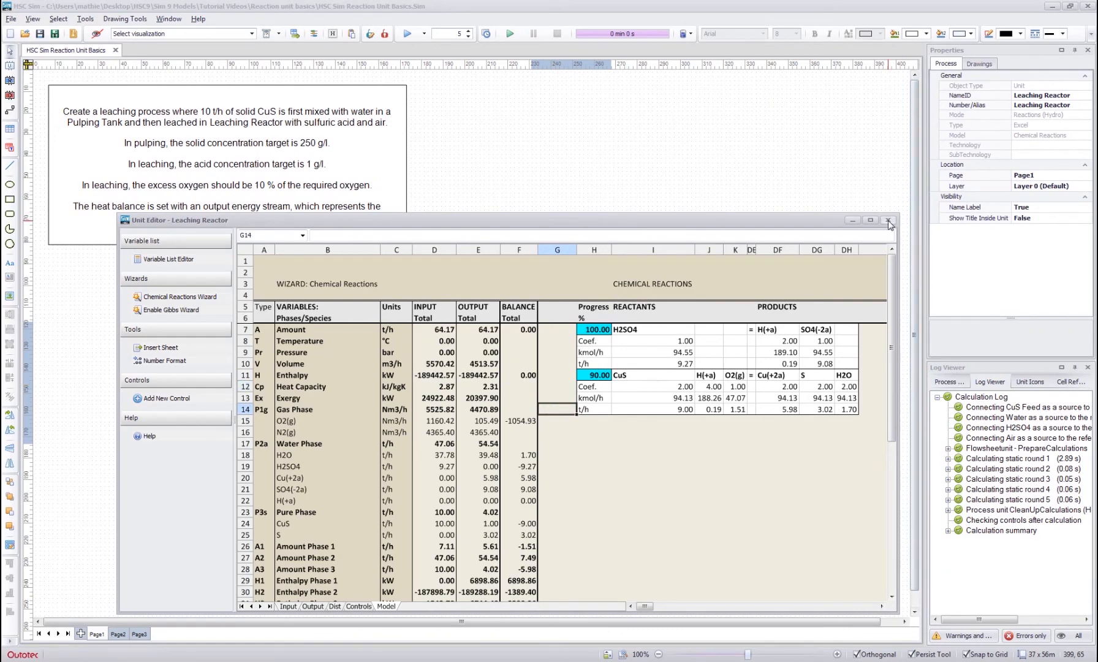
click(888, 221)
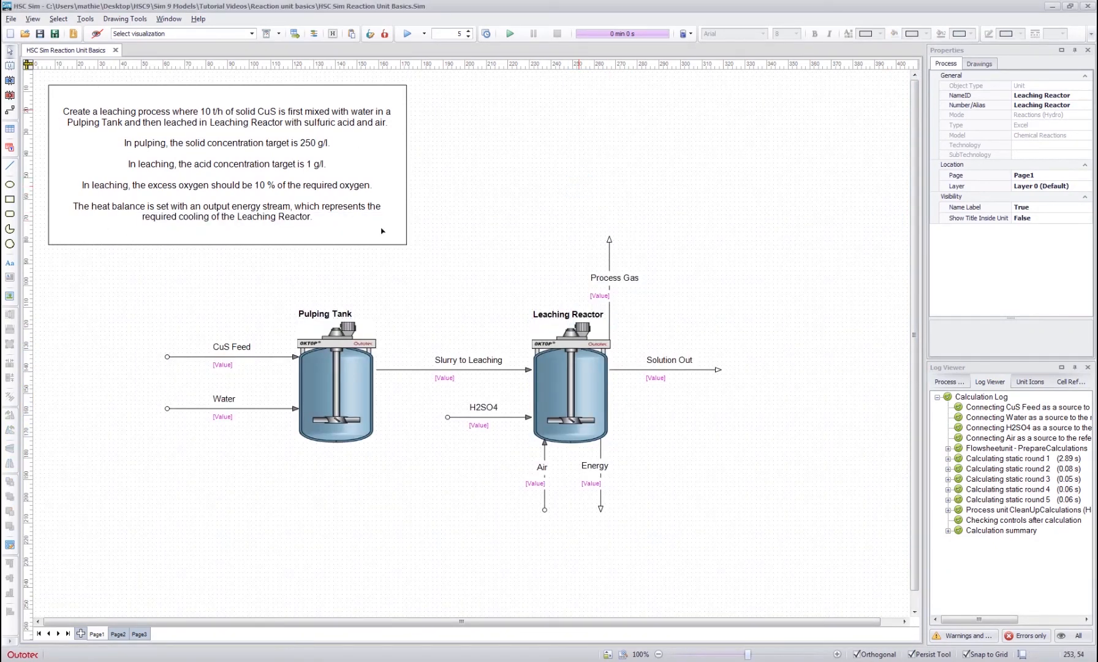
click(694, 206)
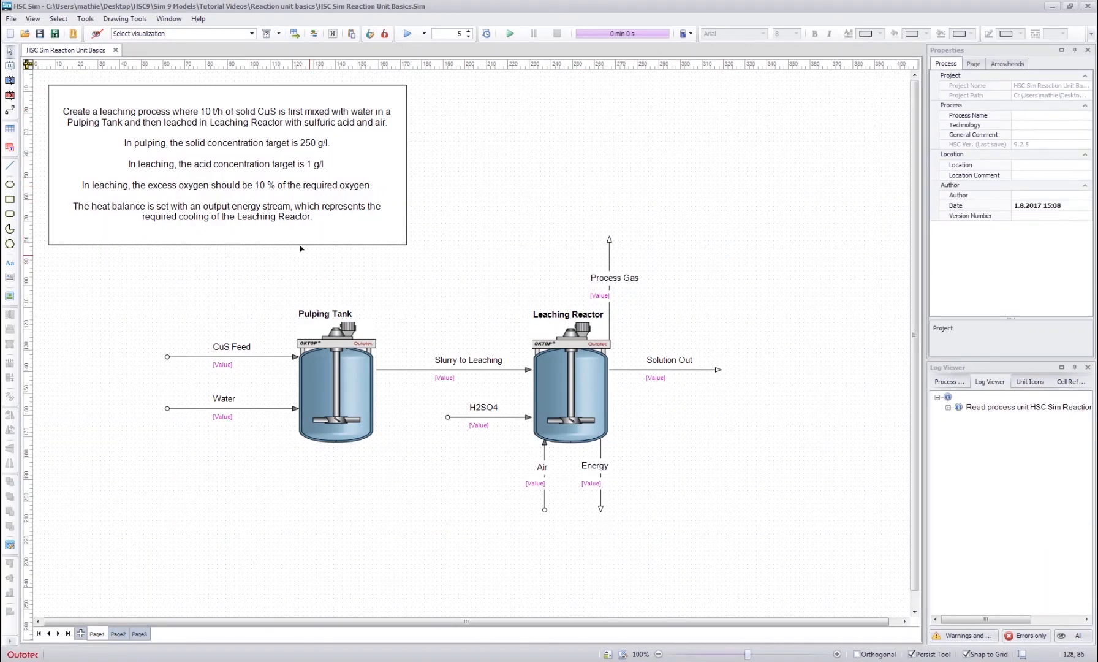
- Set the Leaching Reactor's Process Gas and Solution Out temperatures to 90 °C on the Output sheet
double_click(574, 377)
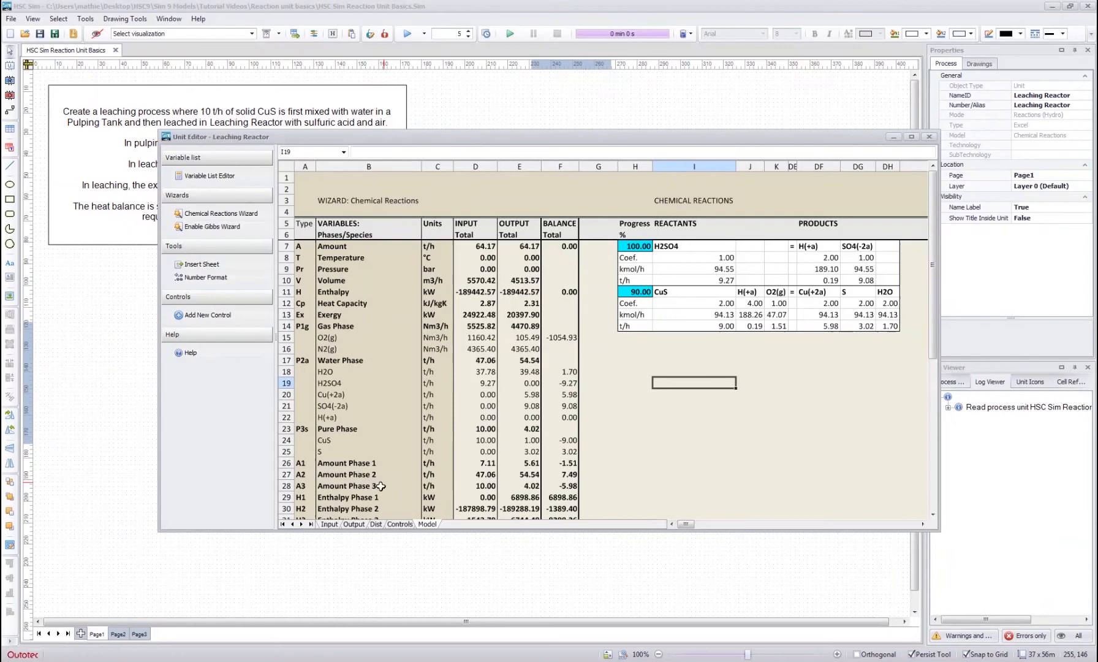
click(353, 524)
scroll(487, 364, up, 10)
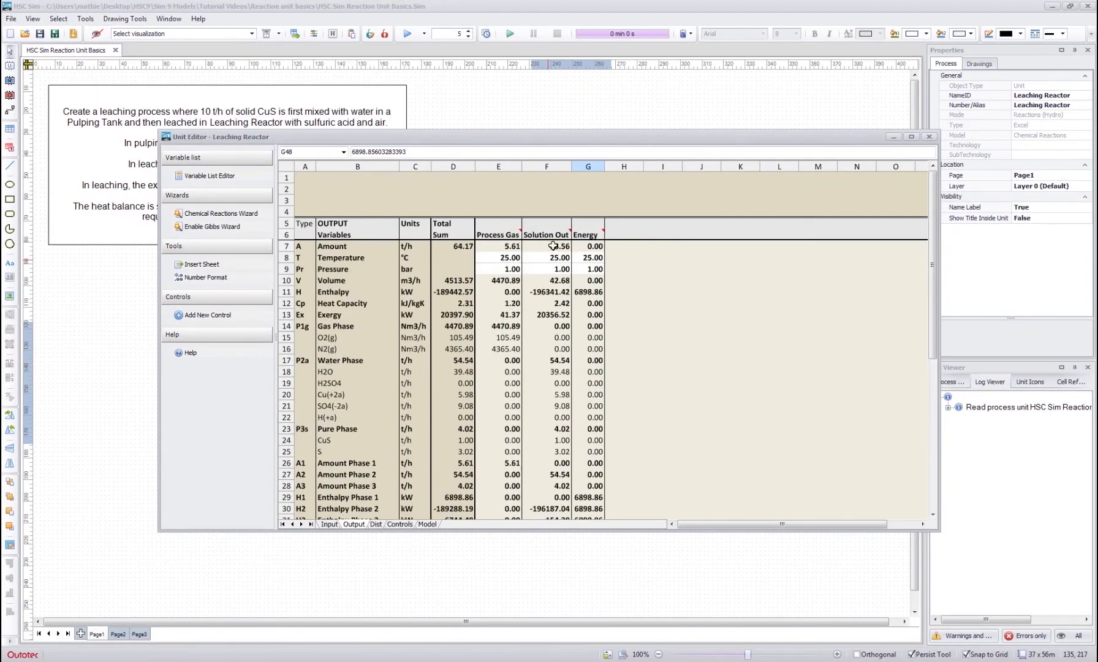
click(488, 257)
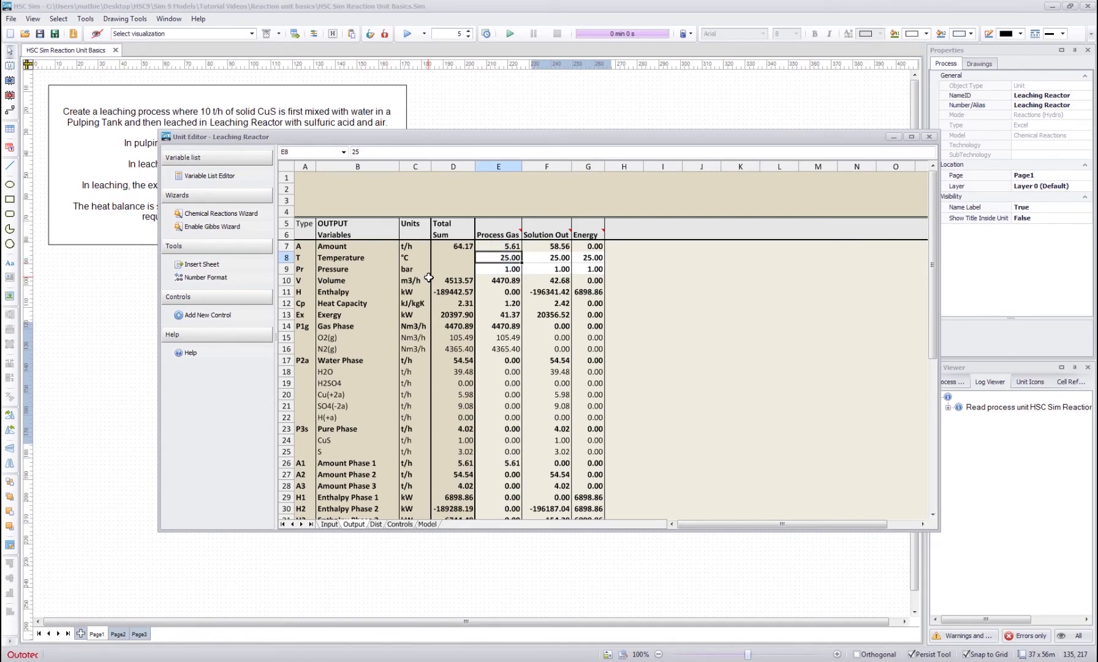
text(90)
key(Tab)
text(90)
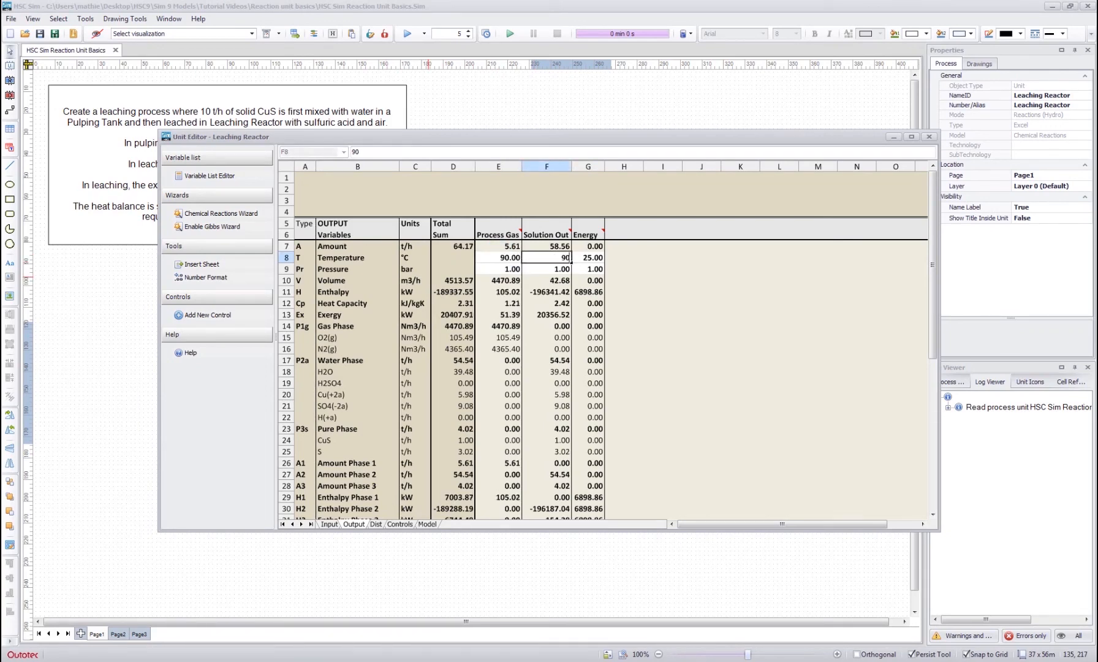
key(Tab)
click(554, 303)
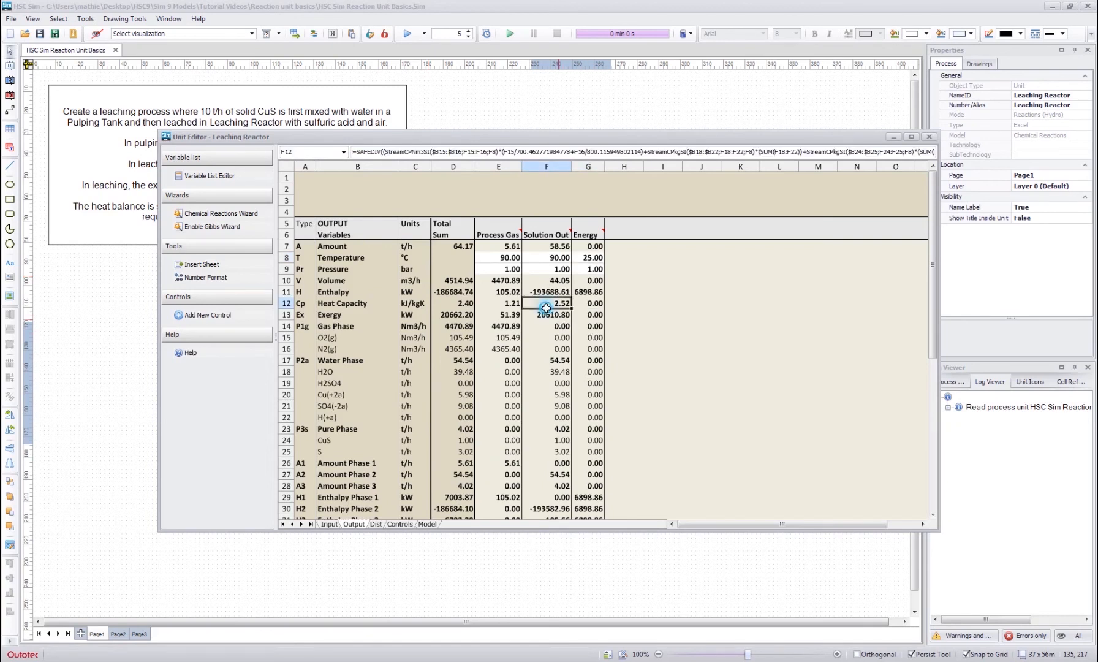
- Recalculate the model for 5 rounds with the changed output temperatures
click(406, 34)
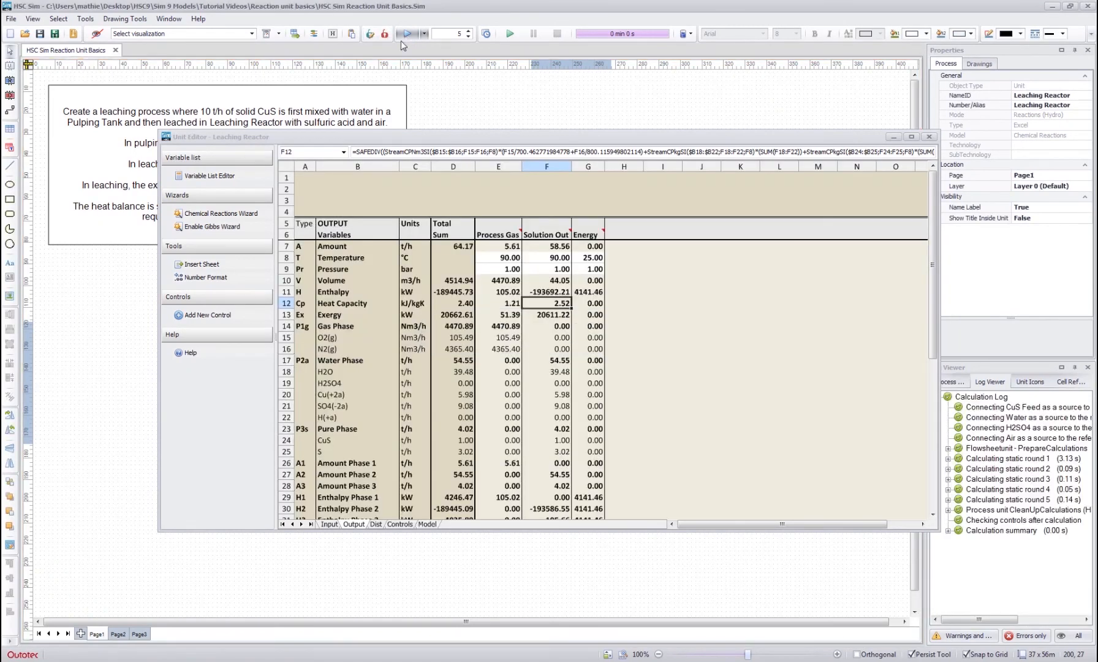
click(517, 382)
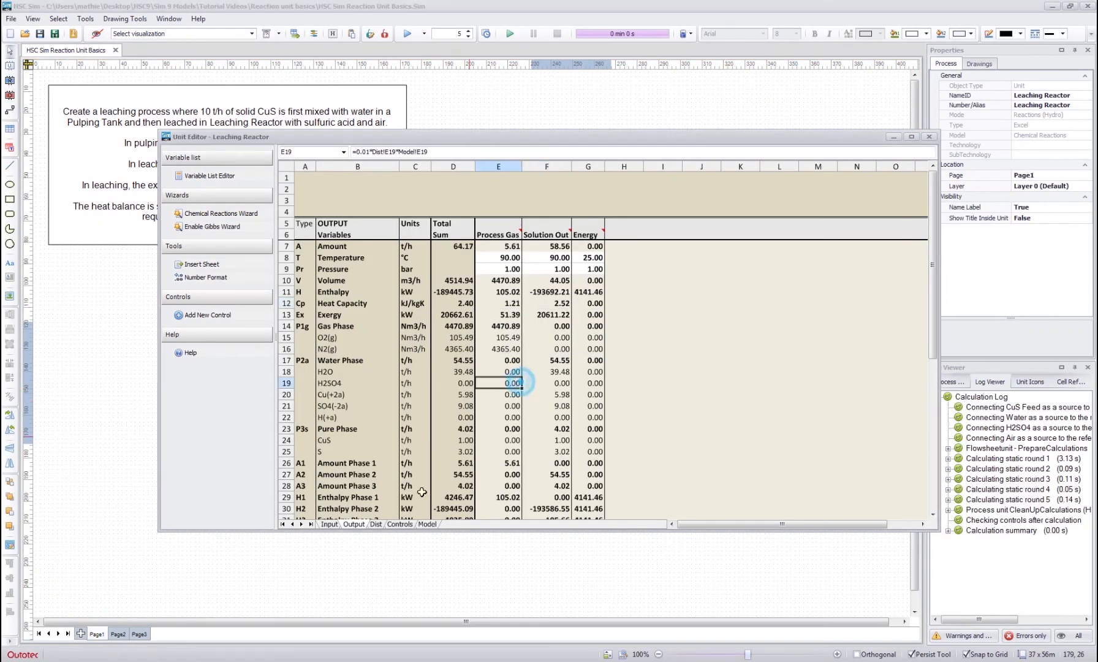
- Check the Leaching Reactor's enthalpy balance on the Model sheet and the Process Gas and Solution Out temperatures on the Output sheet
click(399, 524)
click(427, 523)
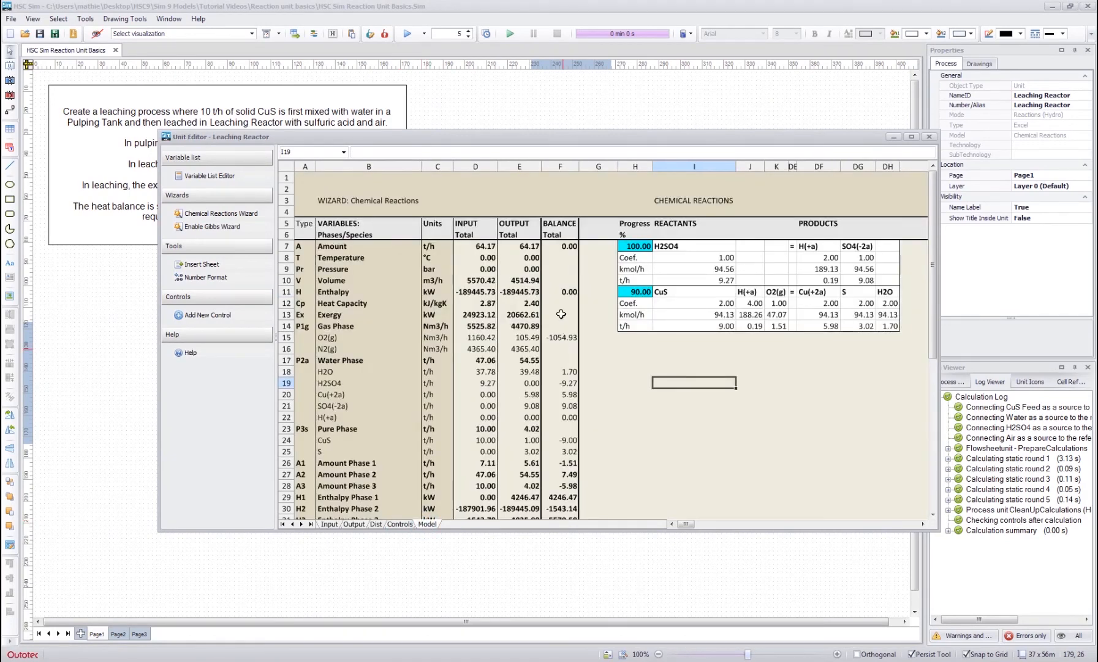
click(563, 293)
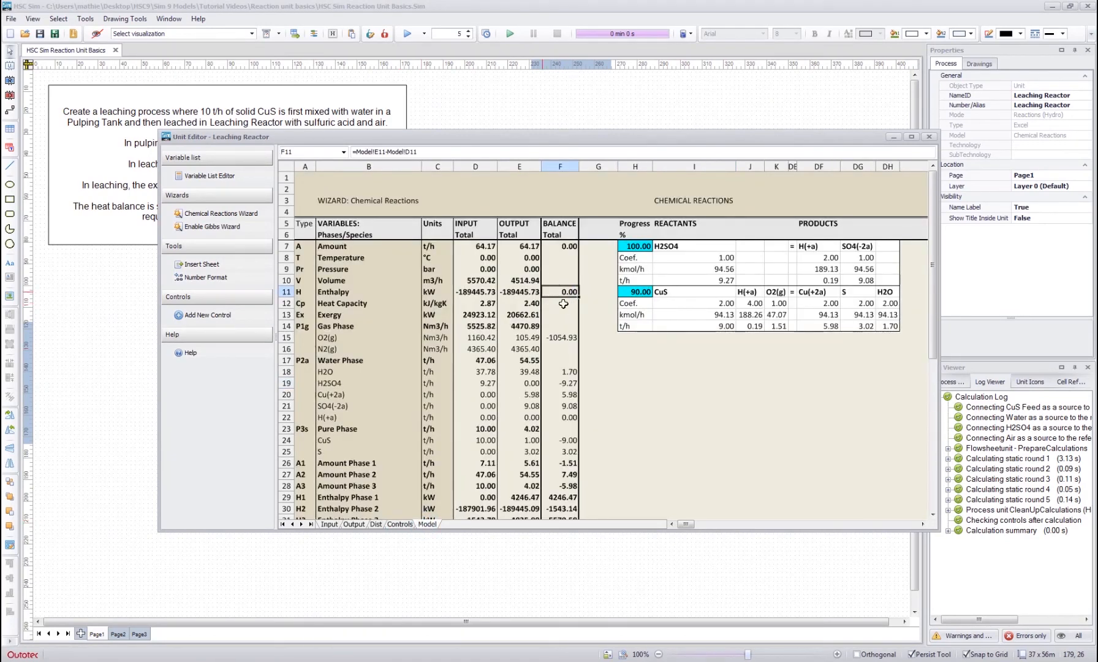
click(354, 524)
drag(493, 259, 546, 260)
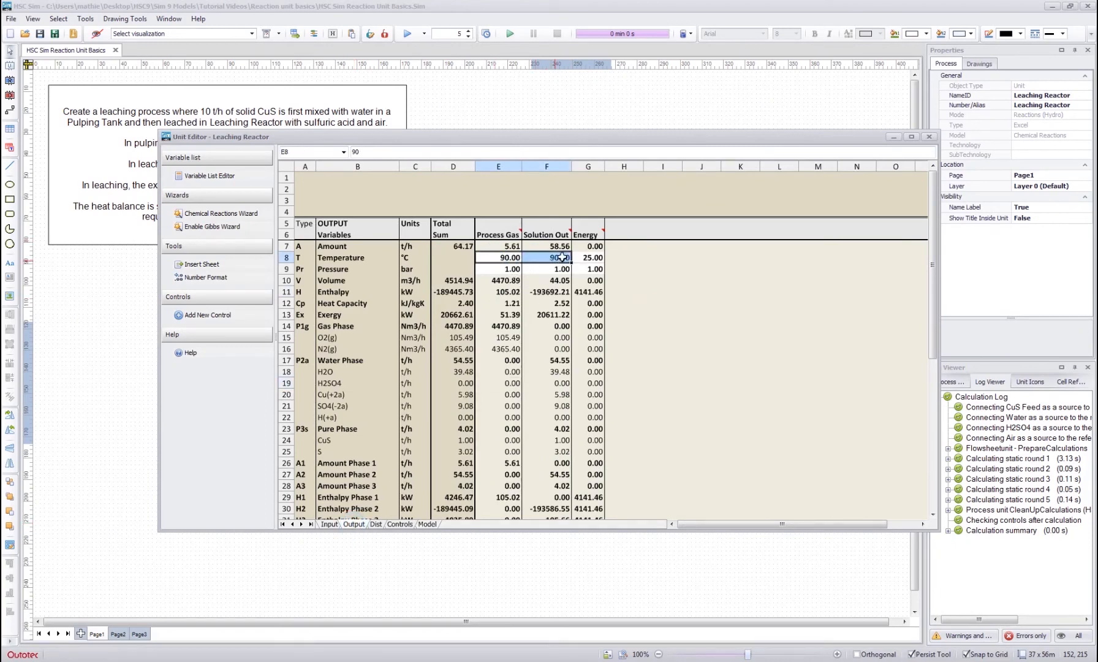
click(657, 263)
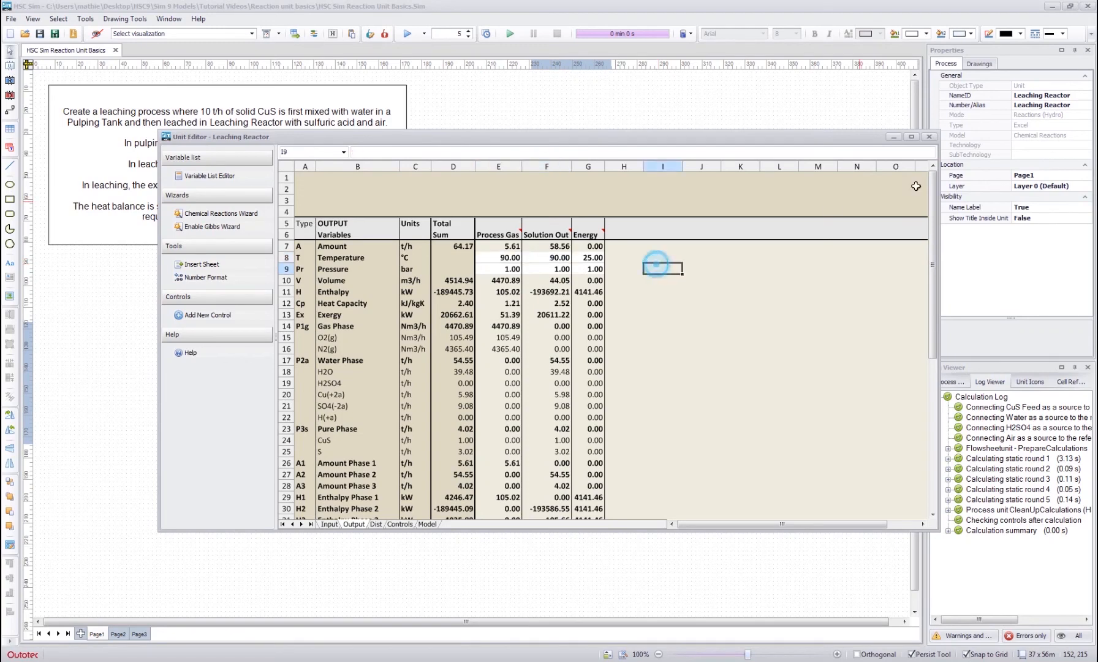
- Close the Leaching Reactor's editor and clear the unit selection on the flowsheet
click(929, 136)
click(553, 195)
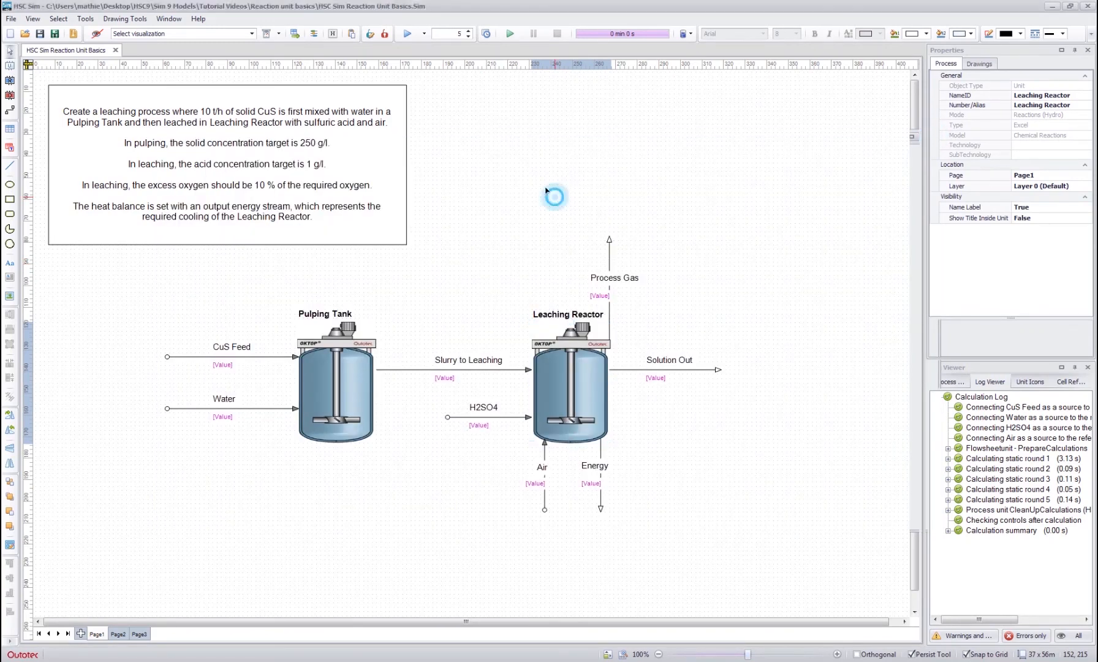
click(509, 224)
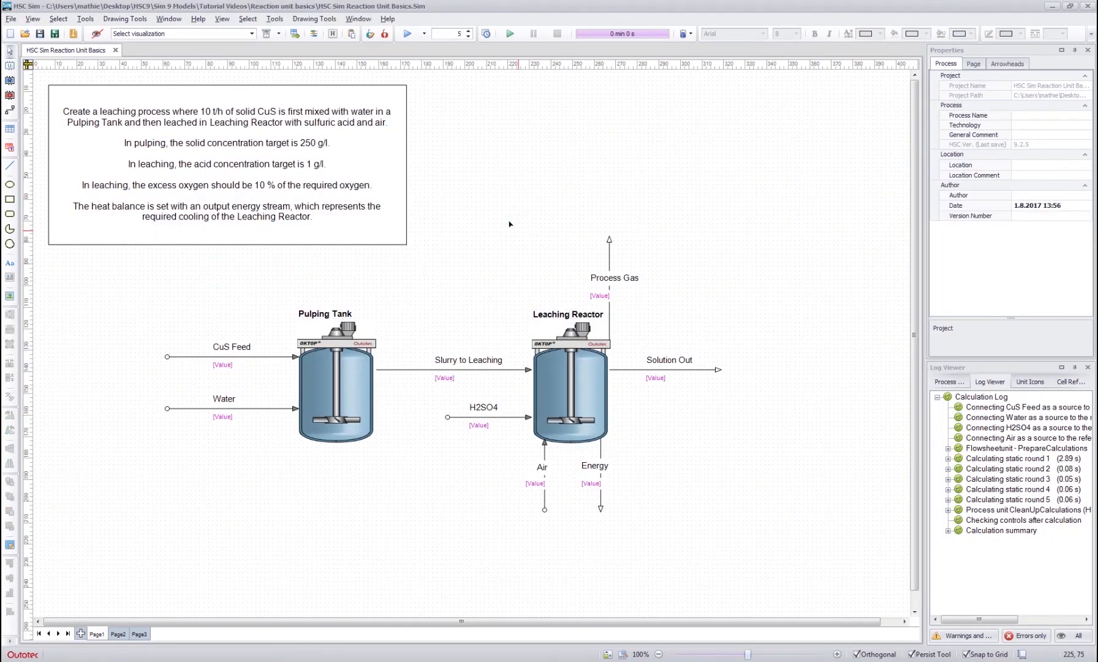